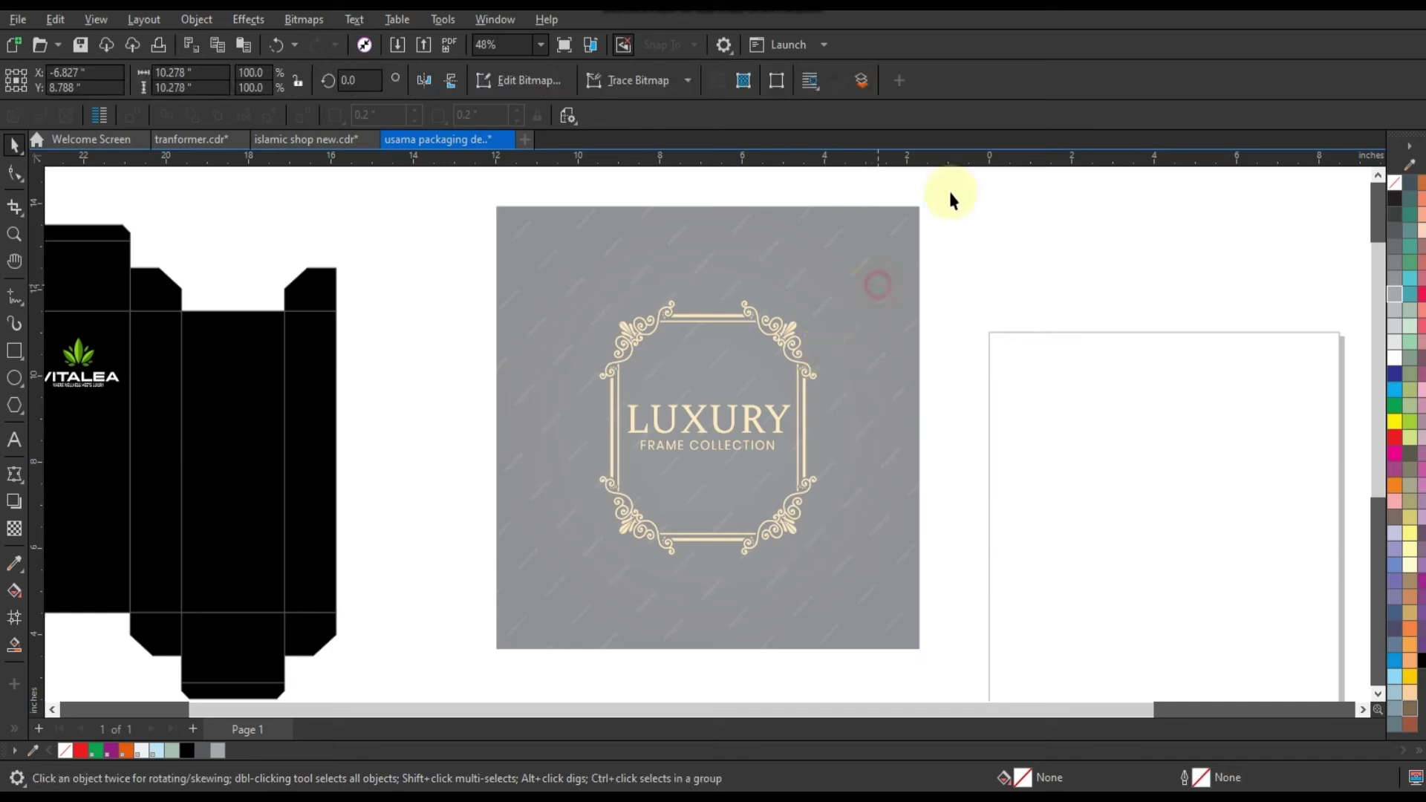
# - Rotate the LUXURY frame bitmap to 315° and deselect it
pyautogui.click(933, 201)
pyautogui.moveTo(932, 200); pyautogui.dragTo(916, 419)
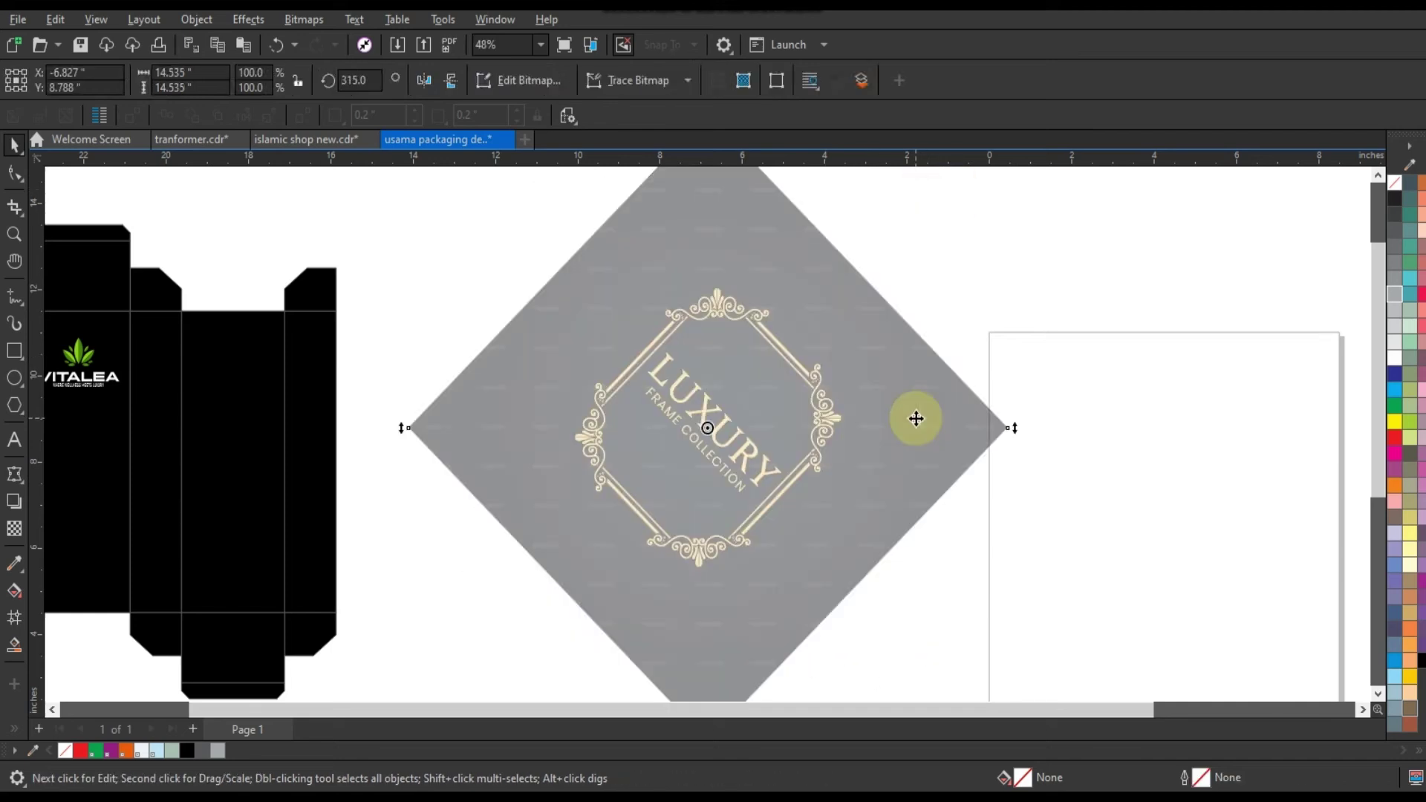
pyautogui.click(1148, 426)
# - Zoom in on the rotated frame's top ornament
pyautogui.click(14, 234)
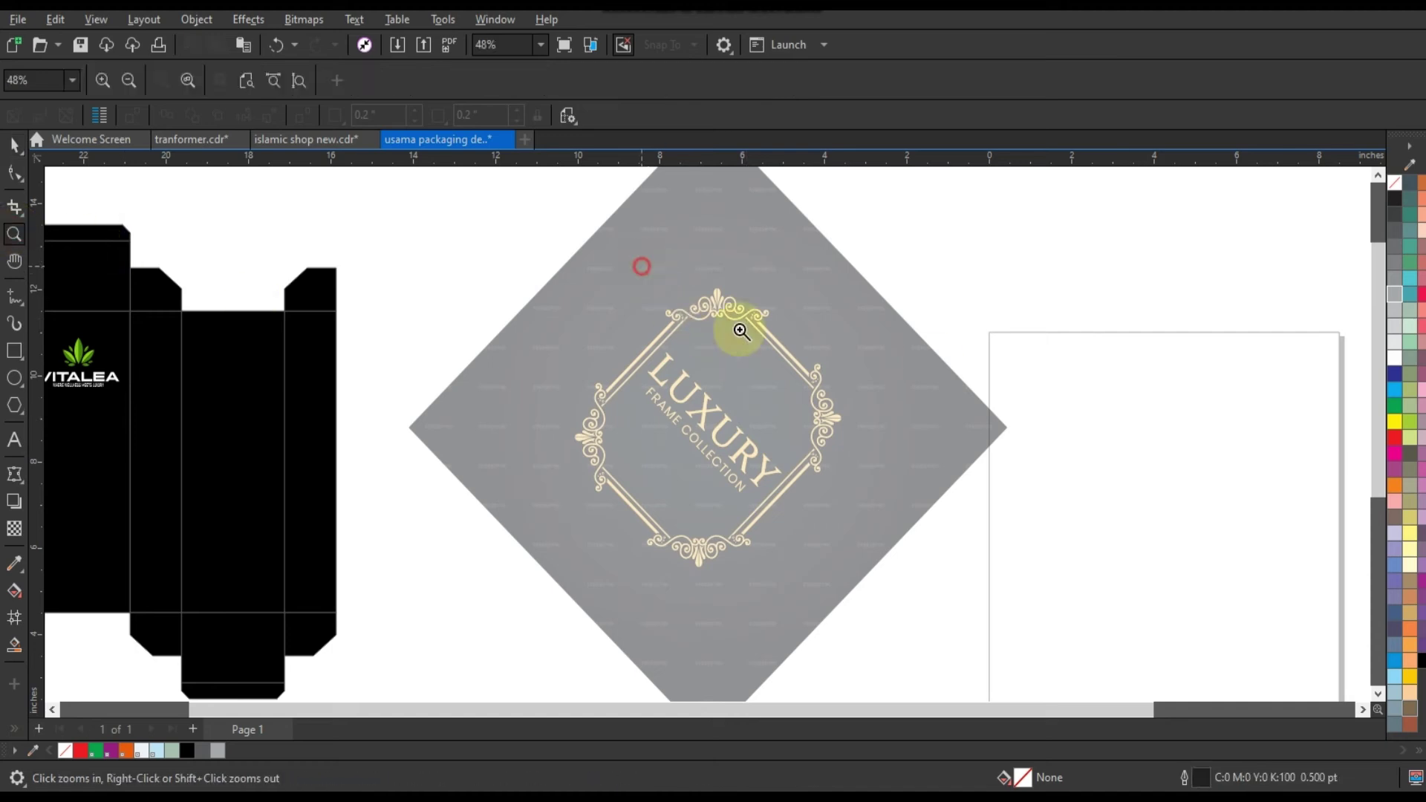
pyautogui.moveTo(812, 354); pyautogui.dragTo(812, 352)
pyautogui.moveTo(279, 288); pyautogui.dragTo(841, 549)
# - Trace the central leaf with a vertical line bowed left along its edge
pyautogui.scroll(-1, 699, 536)
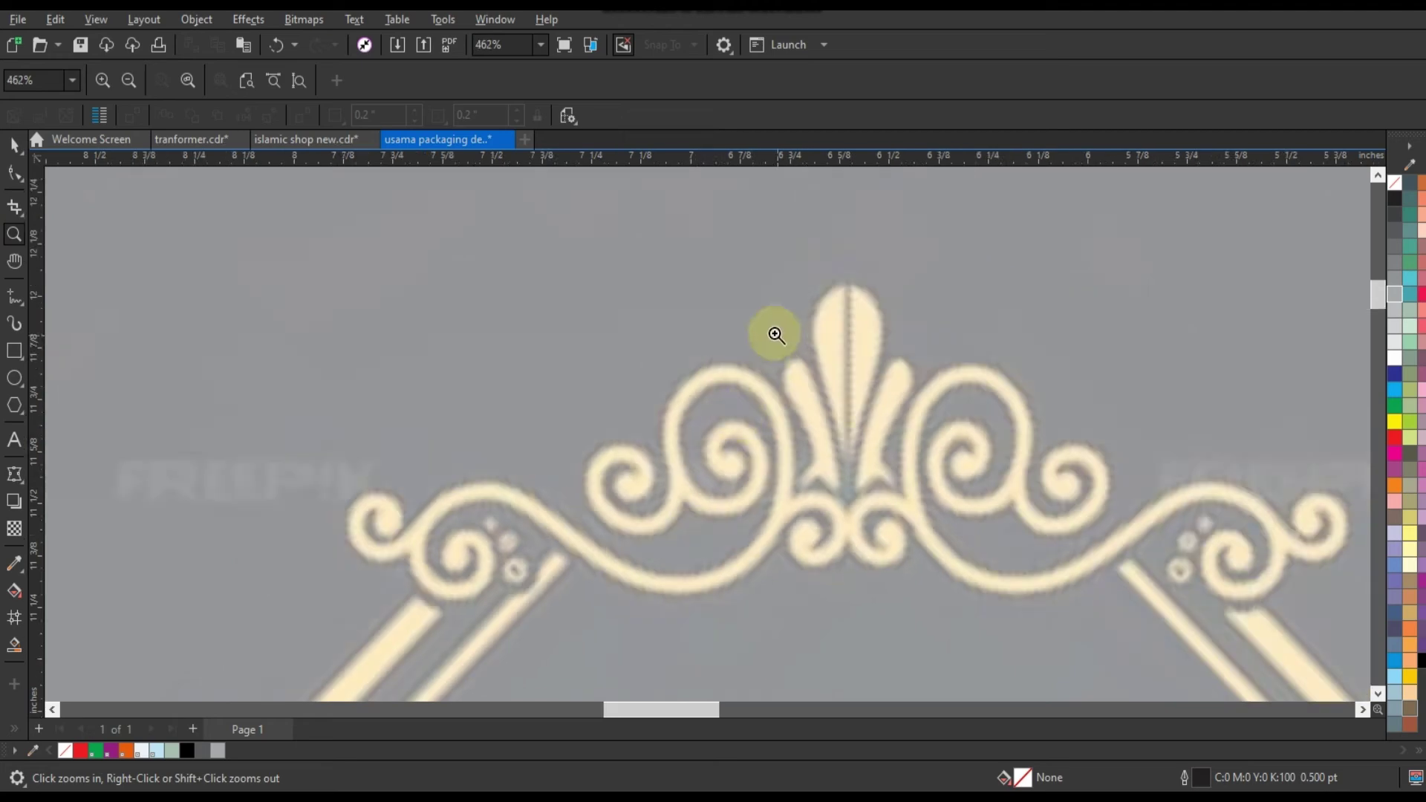
pyautogui.click(961, 519)
pyautogui.click(672, 238)
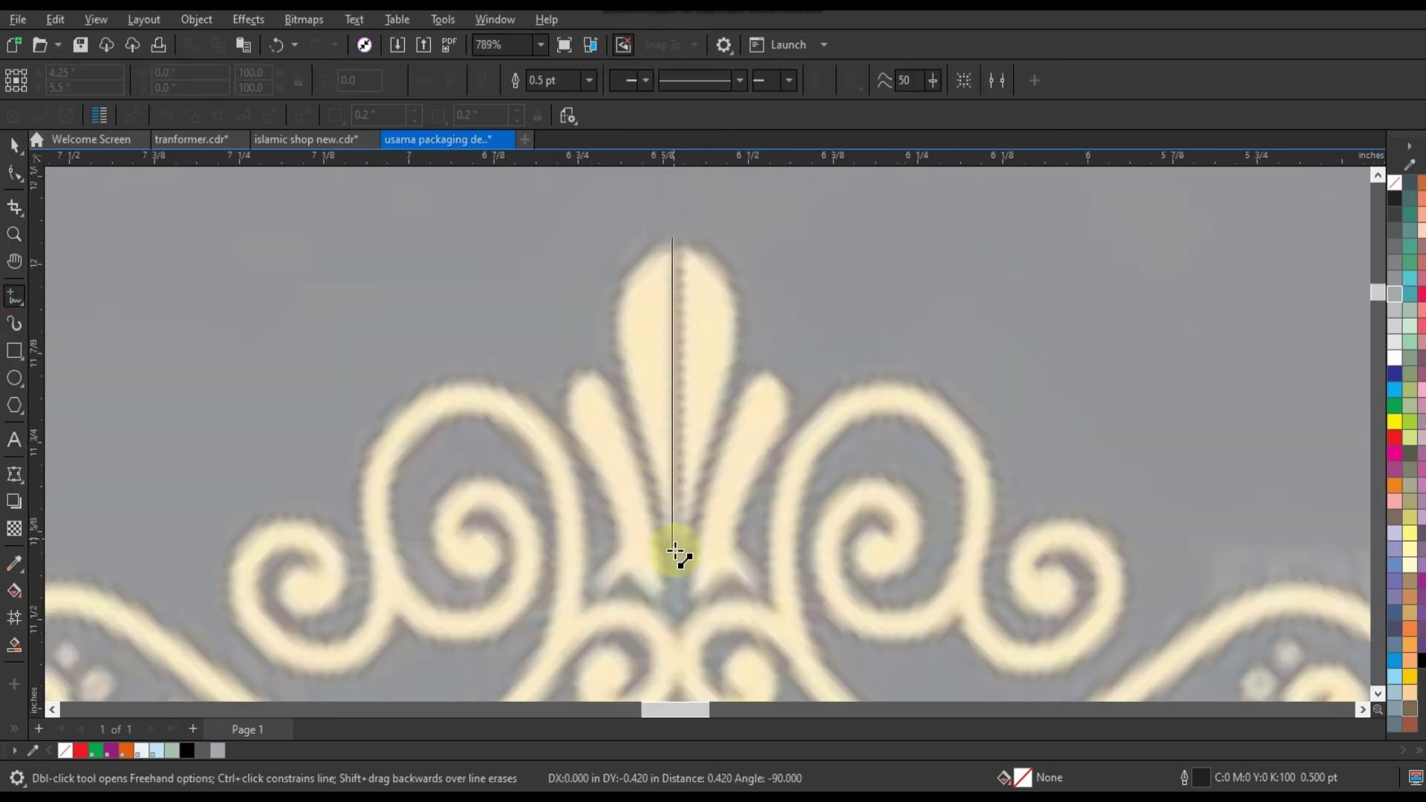
pyautogui.click(672, 555)
pyautogui.press('F10')
pyautogui.moveTo(675, 348); pyautogui.dragTo(540, 283)
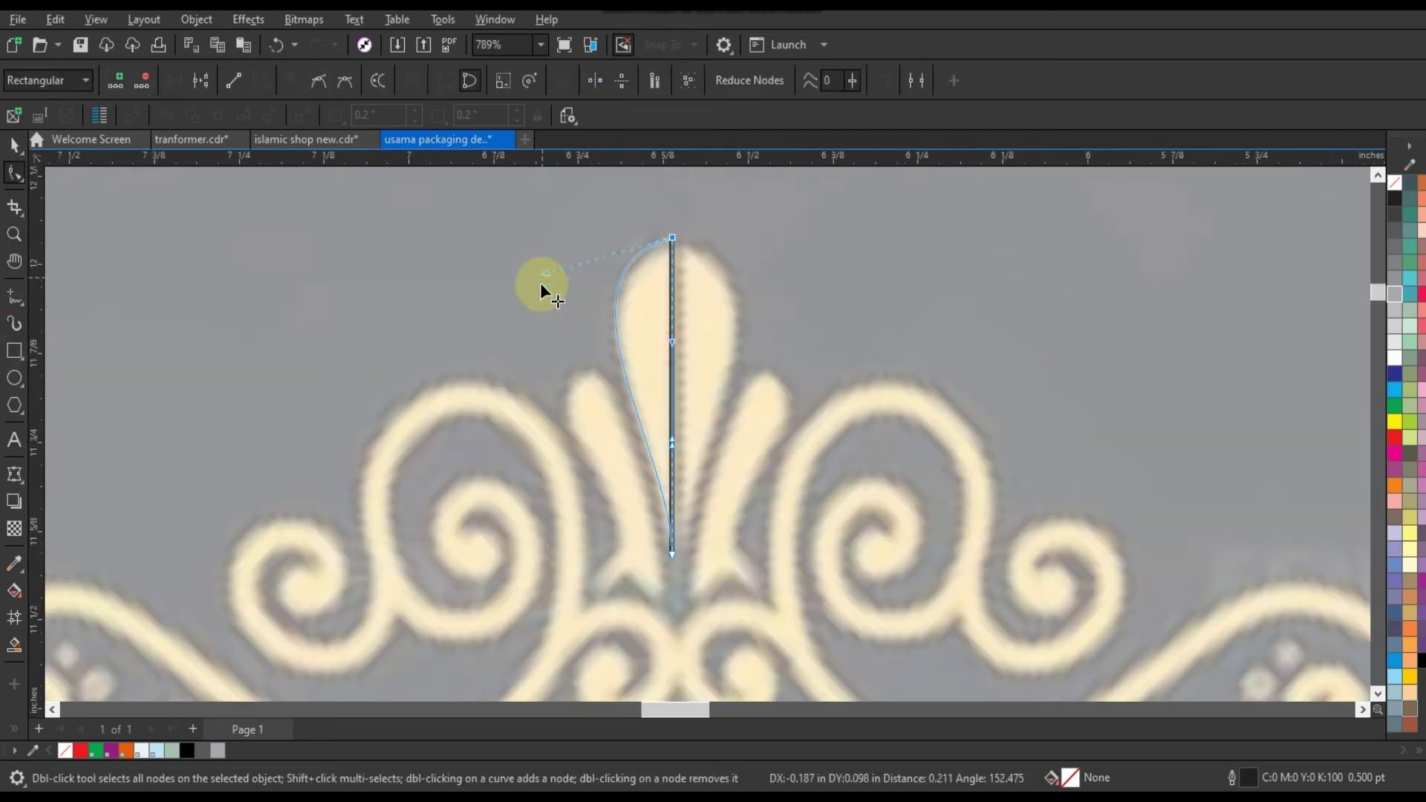
pyautogui.press('space')
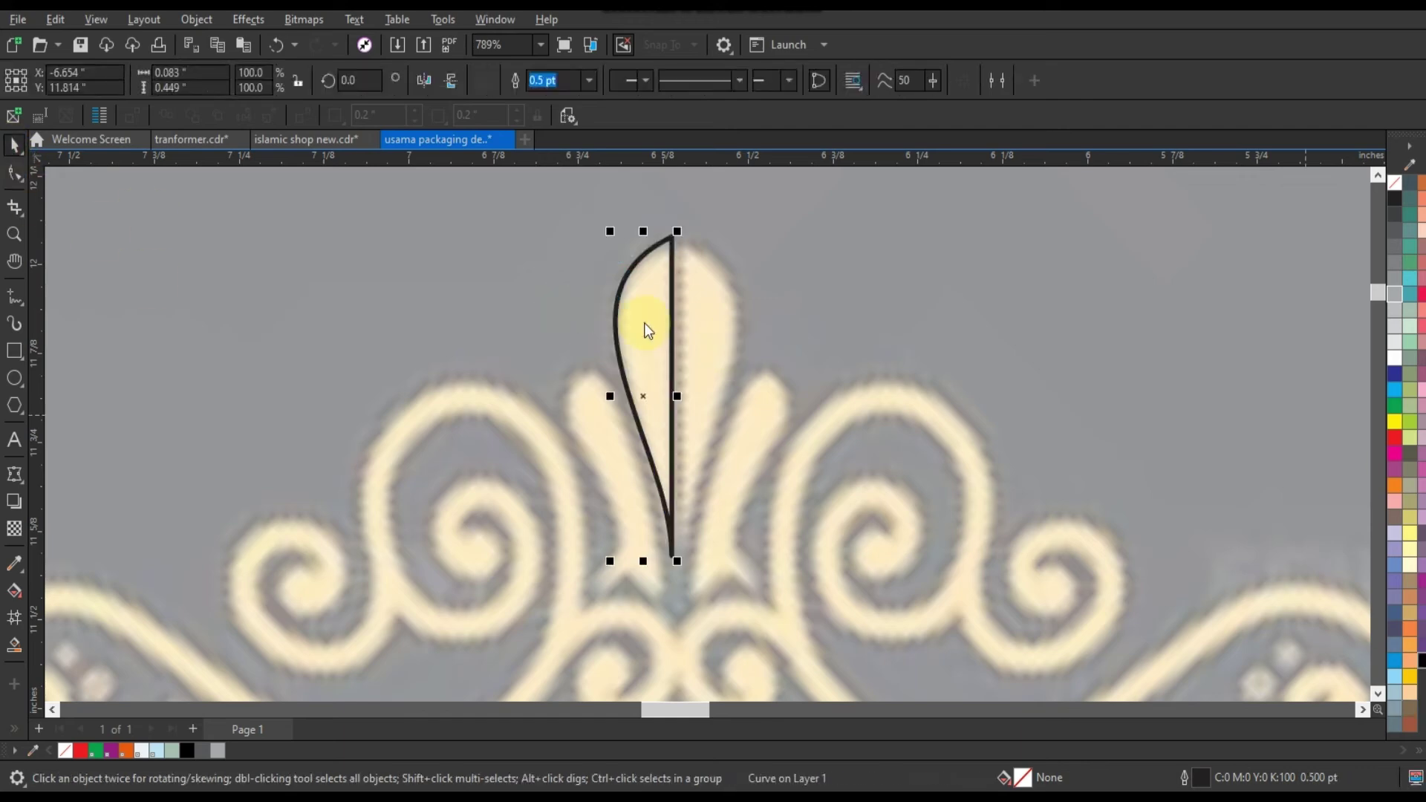
# - Outline the petal left of the leaf as a closed polyline
pyautogui.press('z')
pyautogui.rightClick(668, 334)
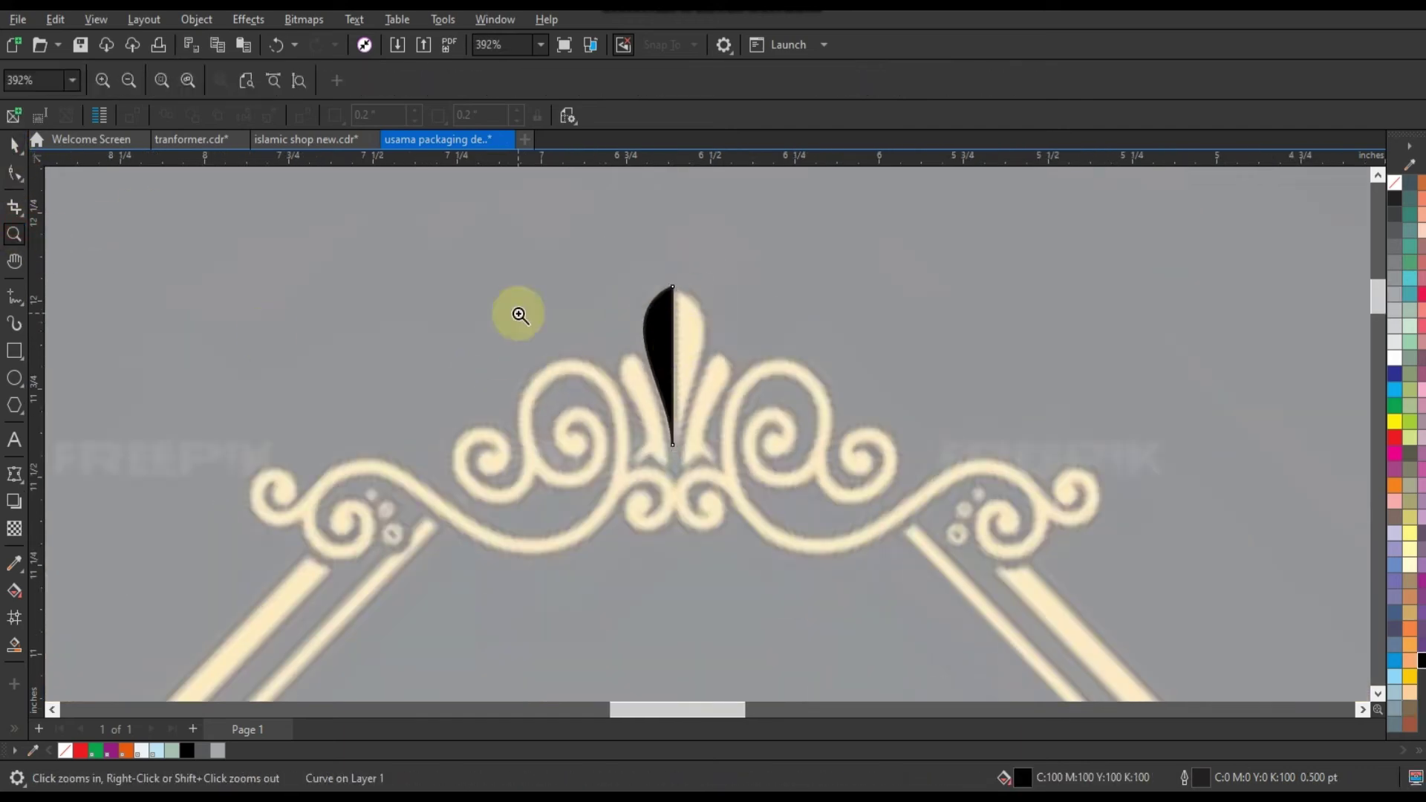
pyautogui.click(520, 315)
pyautogui.press('F5')
pyautogui.moveTo(533, 568); pyautogui.dragTo(580, 531)
pyautogui.click(628, 566)
pyautogui.click(549, 284)
pyautogui.click(525, 366)
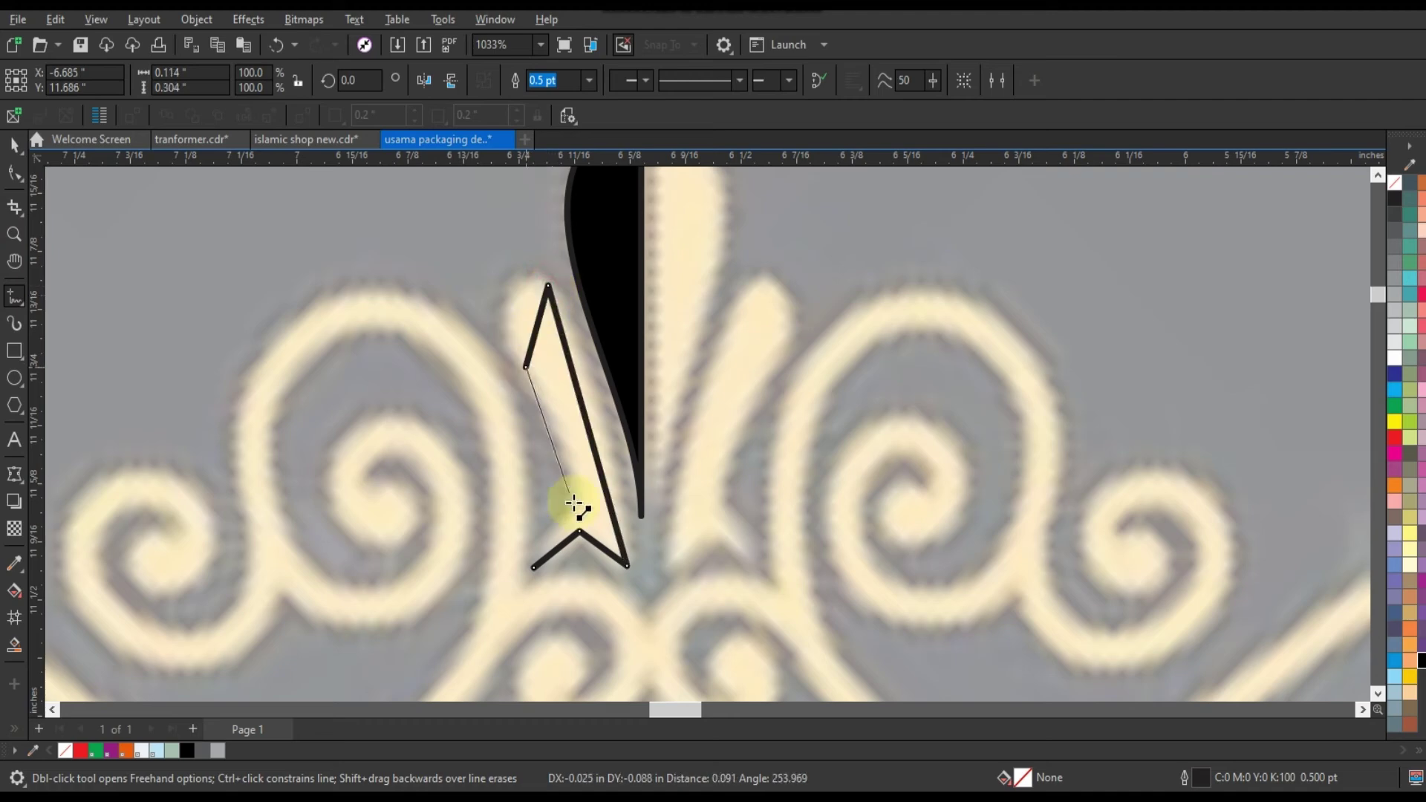
pyautogui.doubleClick(573, 503)
pyautogui.click(14, 172)
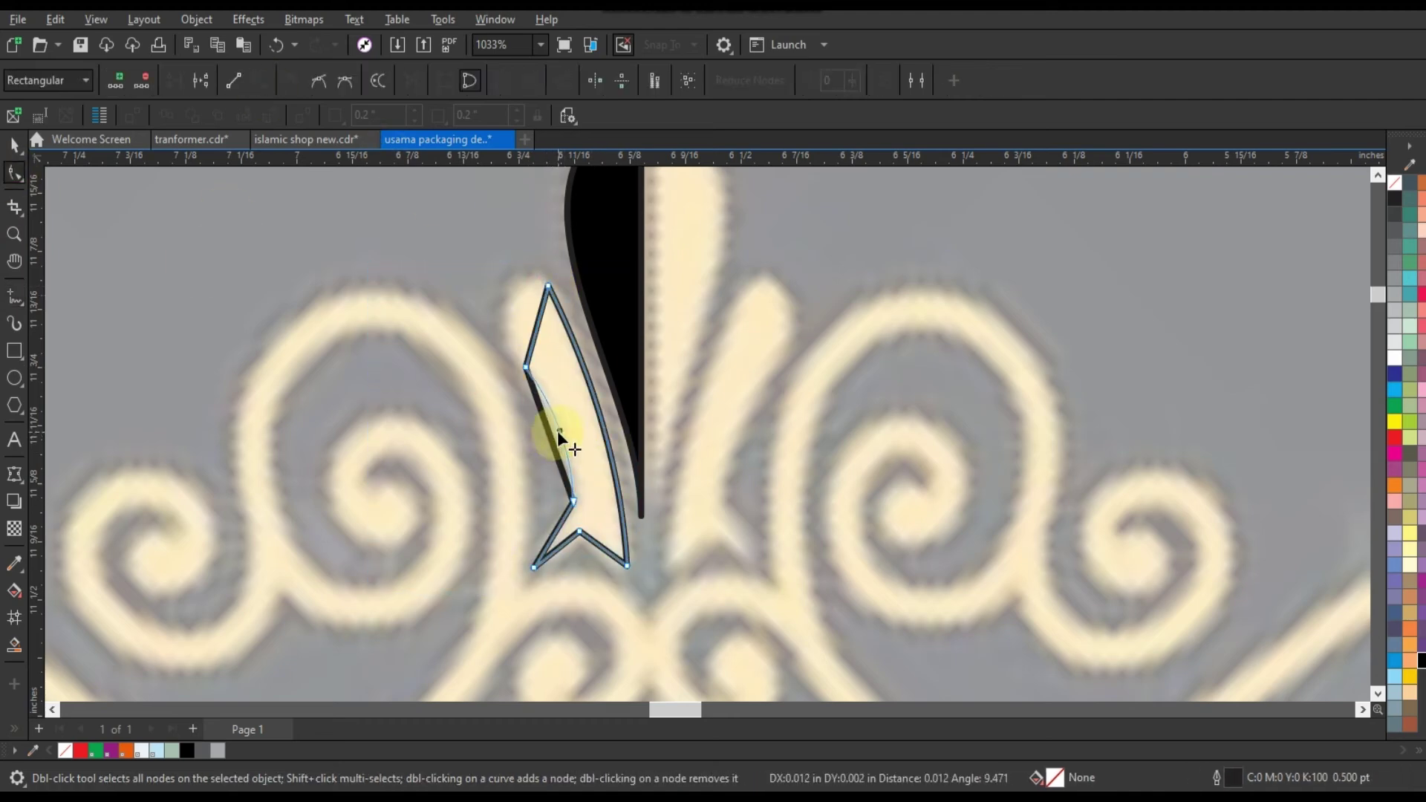
# - Round the petal's top and edges so it hugs the black leaf
pyautogui.moveTo(536, 327); pyautogui.dragTo(463, 288)
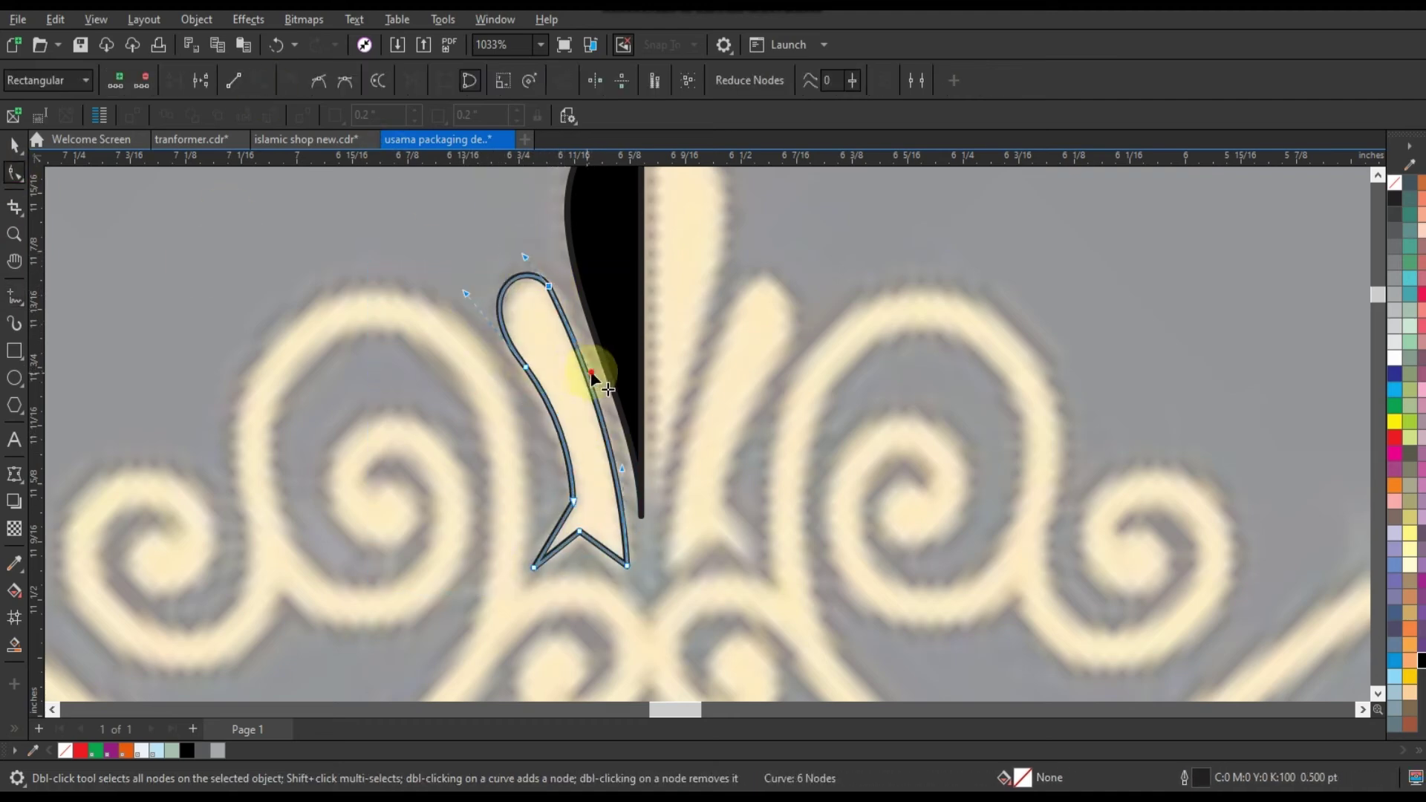
pyautogui.moveTo(624, 476); pyautogui.dragTo(632, 468)
pyautogui.click(564, 527)
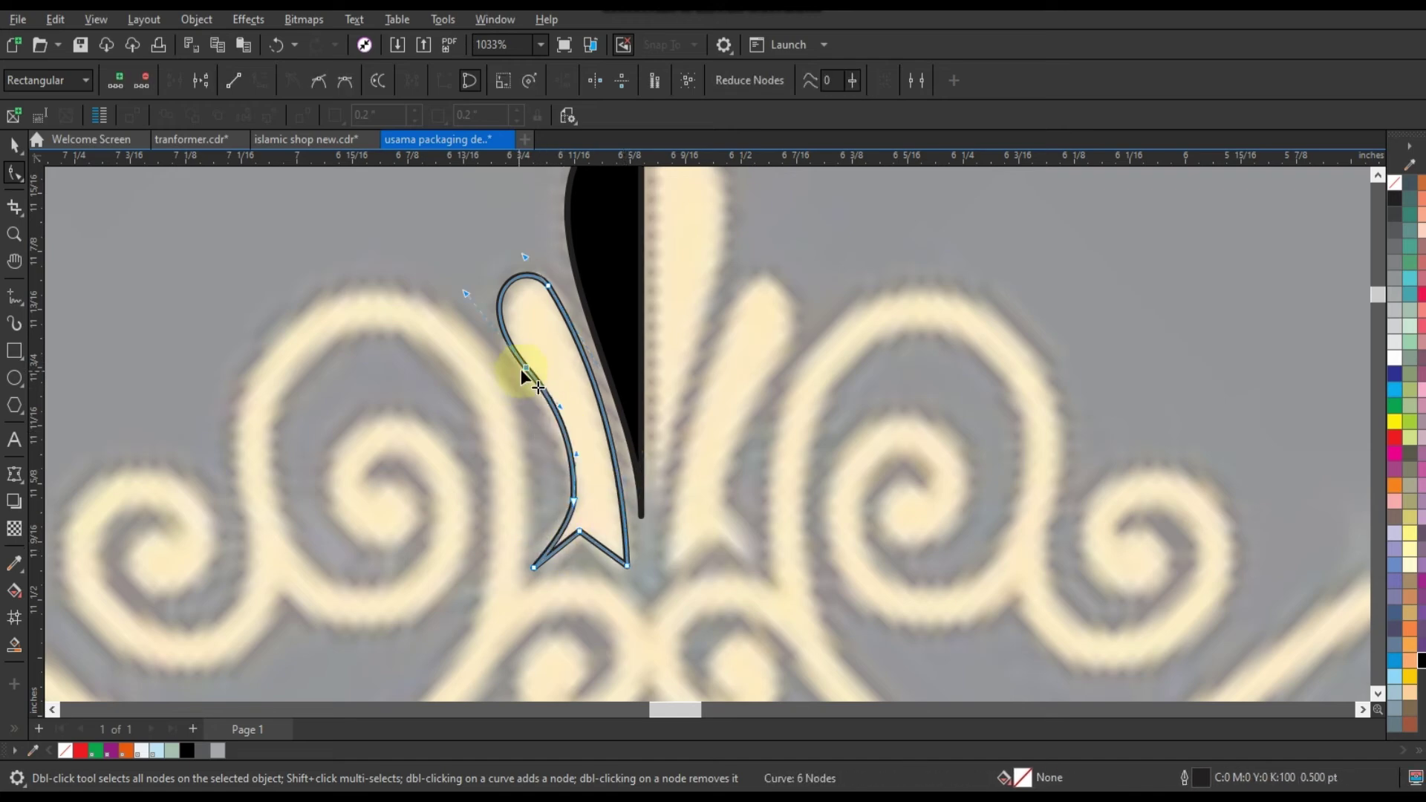
pyautogui.moveTo(466, 293)
pyautogui.mouseDown()
pyautogui.moveTo(458, 285)
pyautogui.moveTo(519, 243)
pyautogui.mouseUp()
pyautogui.moveTo(580, 532); pyautogui.dragTo(565, 554)
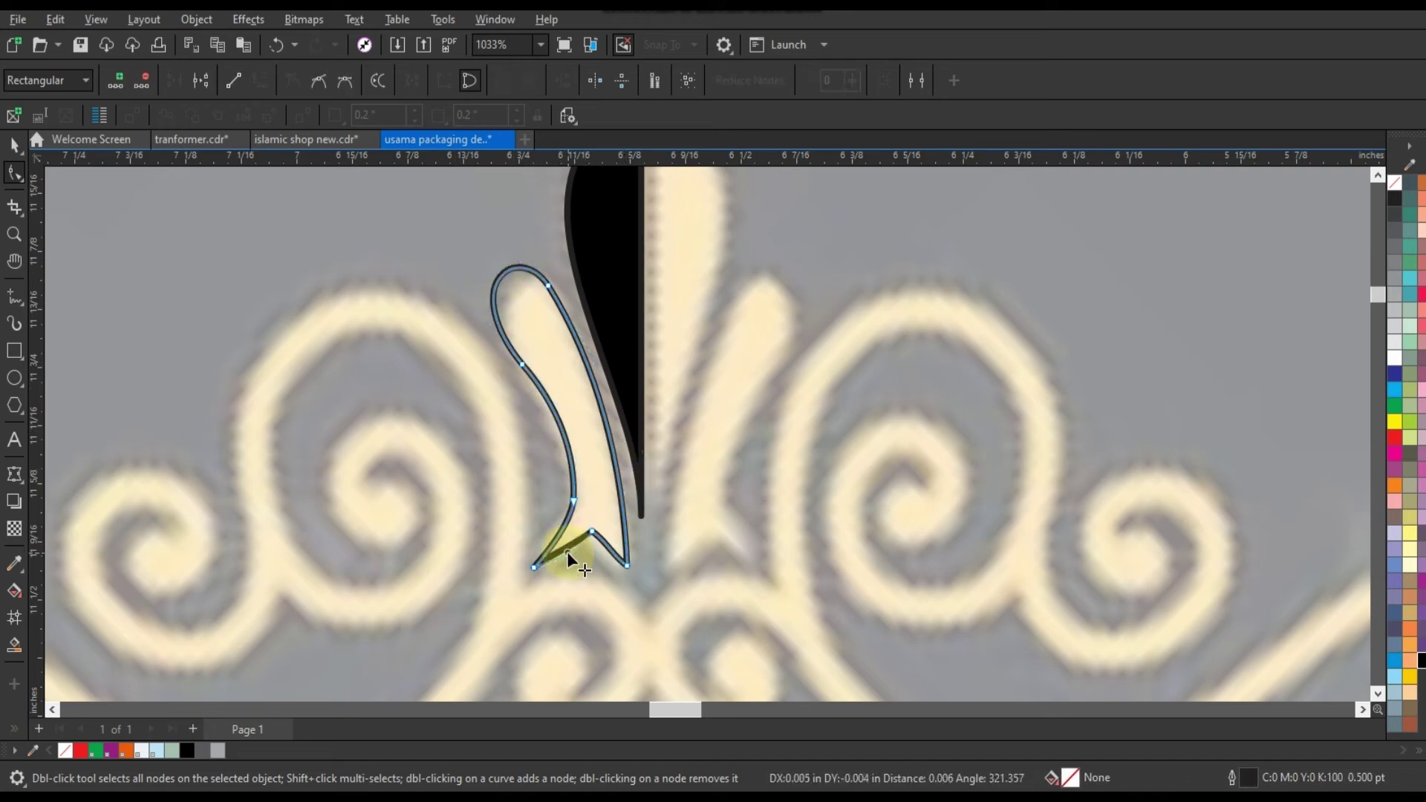
pyautogui.press('space')
pyautogui.scroll(-2, 953, 380)
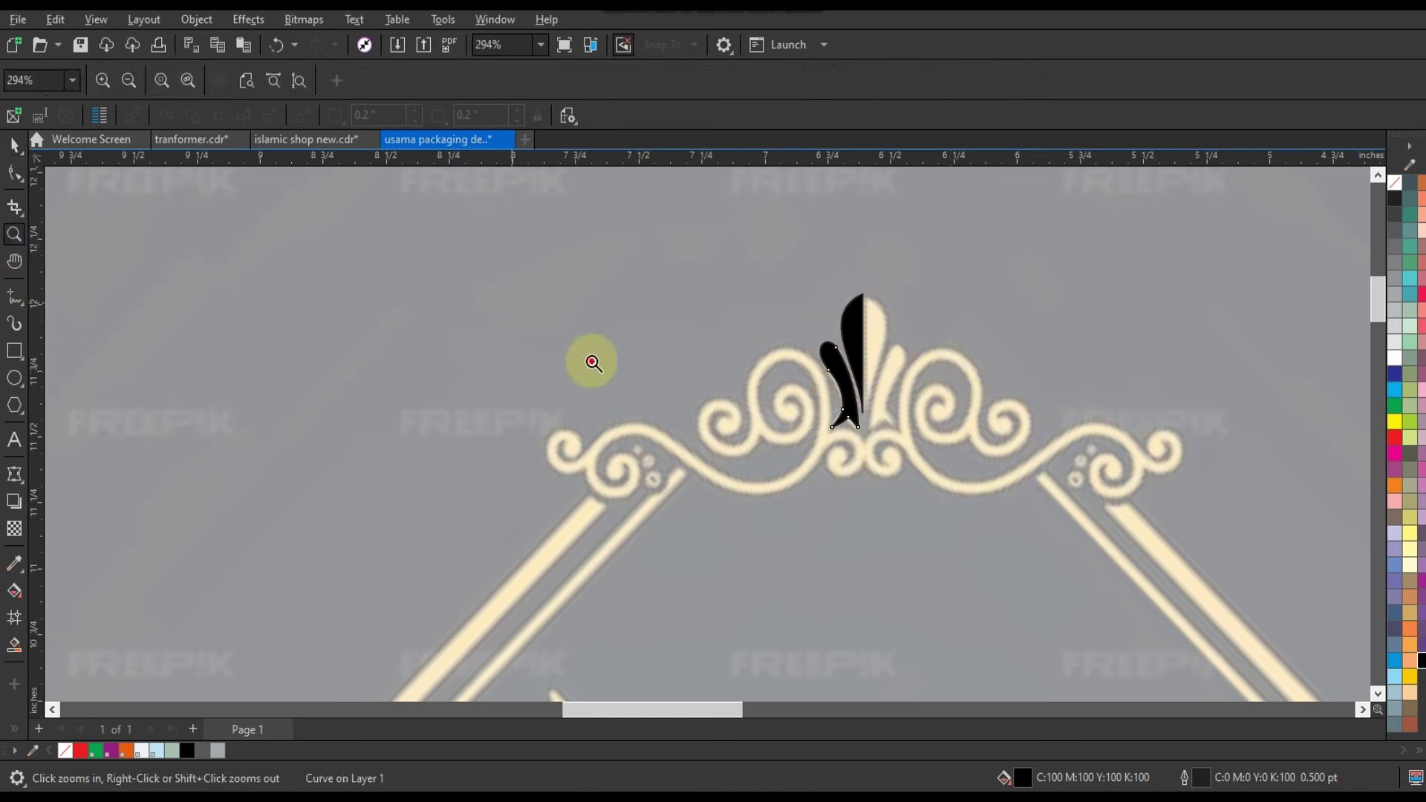
pyautogui.scroll(2, 589, 360)
# - Draw a polyline along the left scroll, ending in the loop's centre
pyautogui.press('F5')
pyautogui.click(136, 454)
pyautogui.click(213, 490)
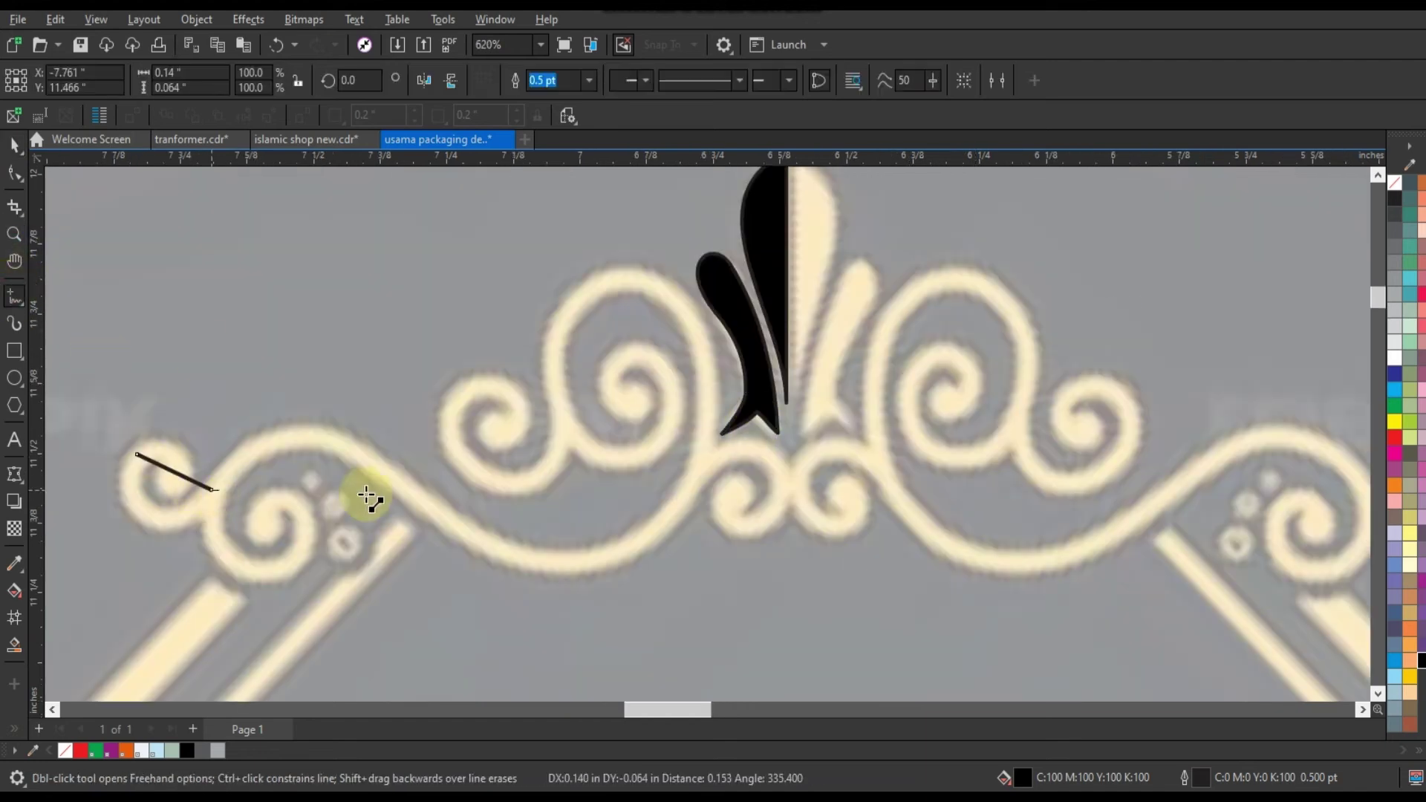
pyautogui.click(699, 468)
pyautogui.click(613, 281)
pyautogui.click(562, 430)
pyautogui.click(667, 378)
pyautogui.click(611, 393)
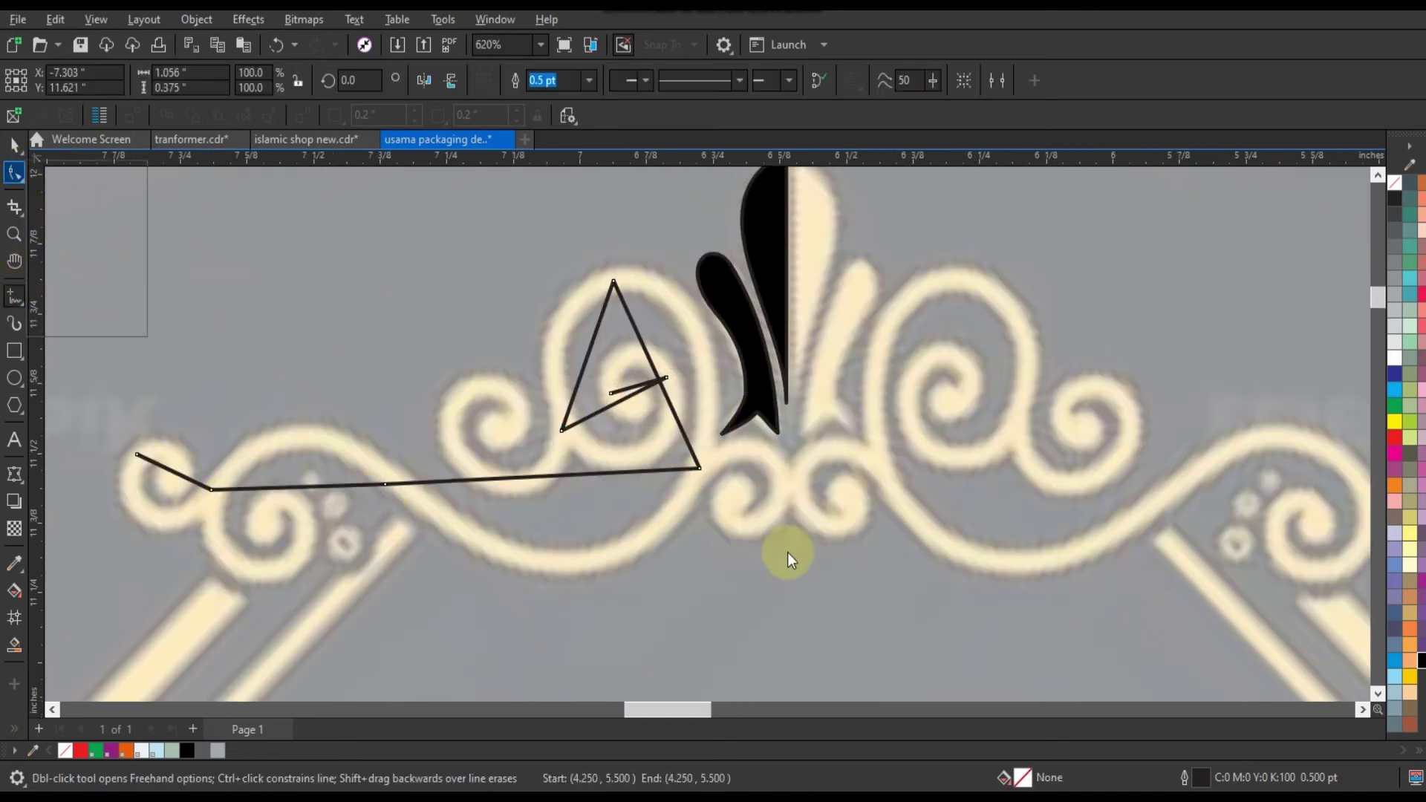
# - Thicken the scroll line to 3.0 pt and round the loop's top into an arc
pyautogui.click(15, 173)
pyautogui.press('space')
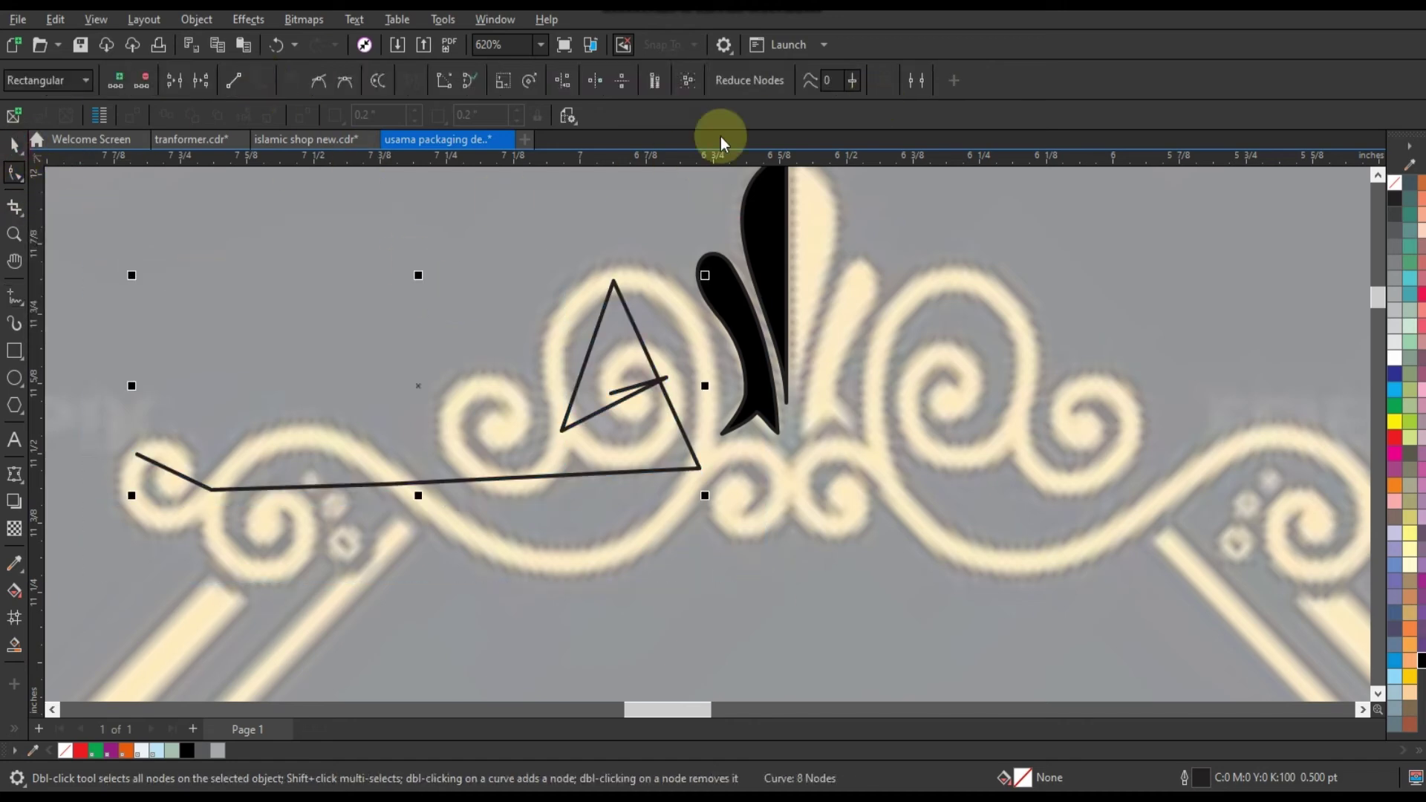
pyautogui.click(583, 80)
pyautogui.click(560, 205)
pyautogui.press('space')
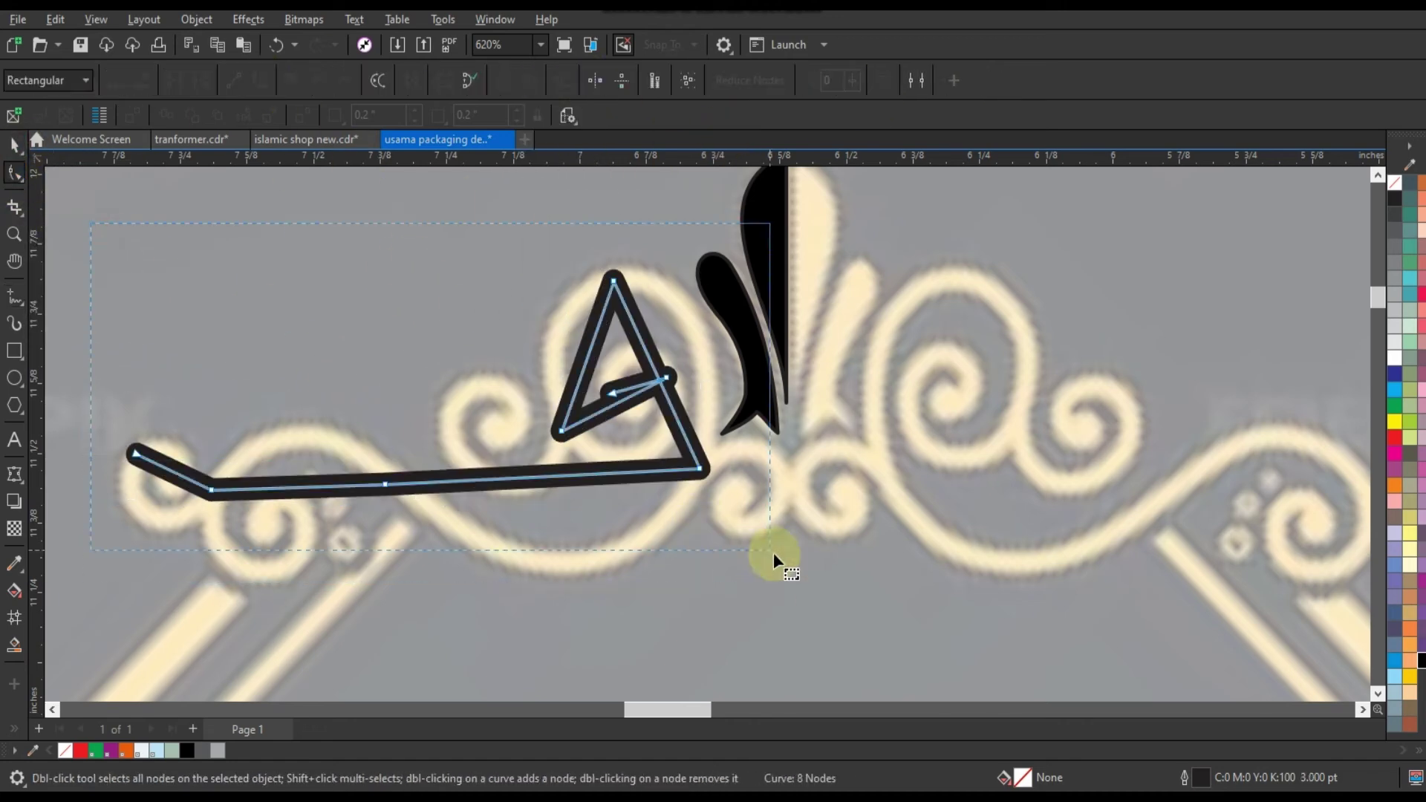
pyautogui.moveTo(579, 264)
pyautogui.mouseDown()
pyautogui.moveTo(636, 310)
pyautogui.moveTo(691, 264)
pyautogui.mouseUp()
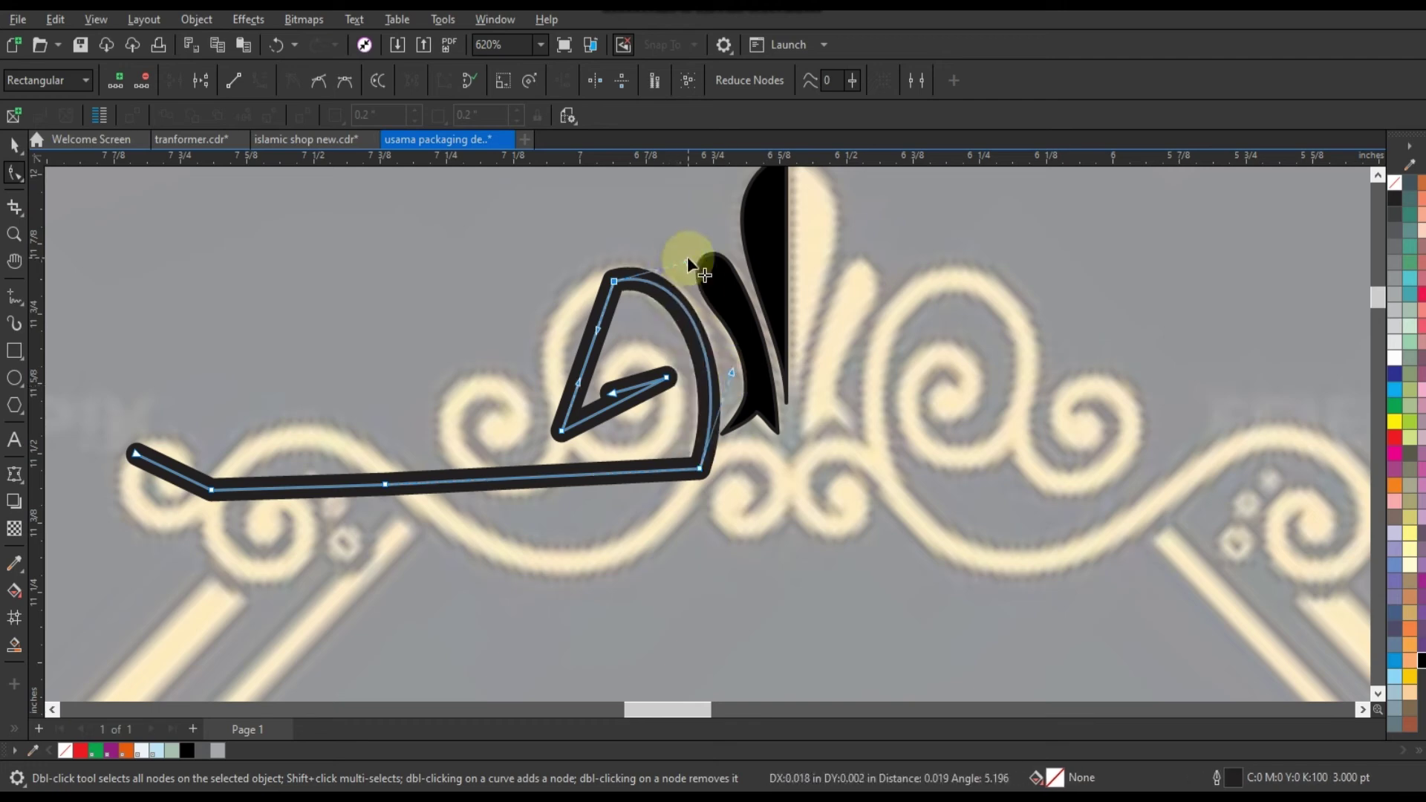
pyautogui.moveTo(672, 407); pyautogui.dragTo(735, 376)
# - Set the scroll line to 2.5 pt and curve its bottom and left segments
pyautogui.press('space')
pyautogui.click(546, 80)
pyautogui.click(559, 189)
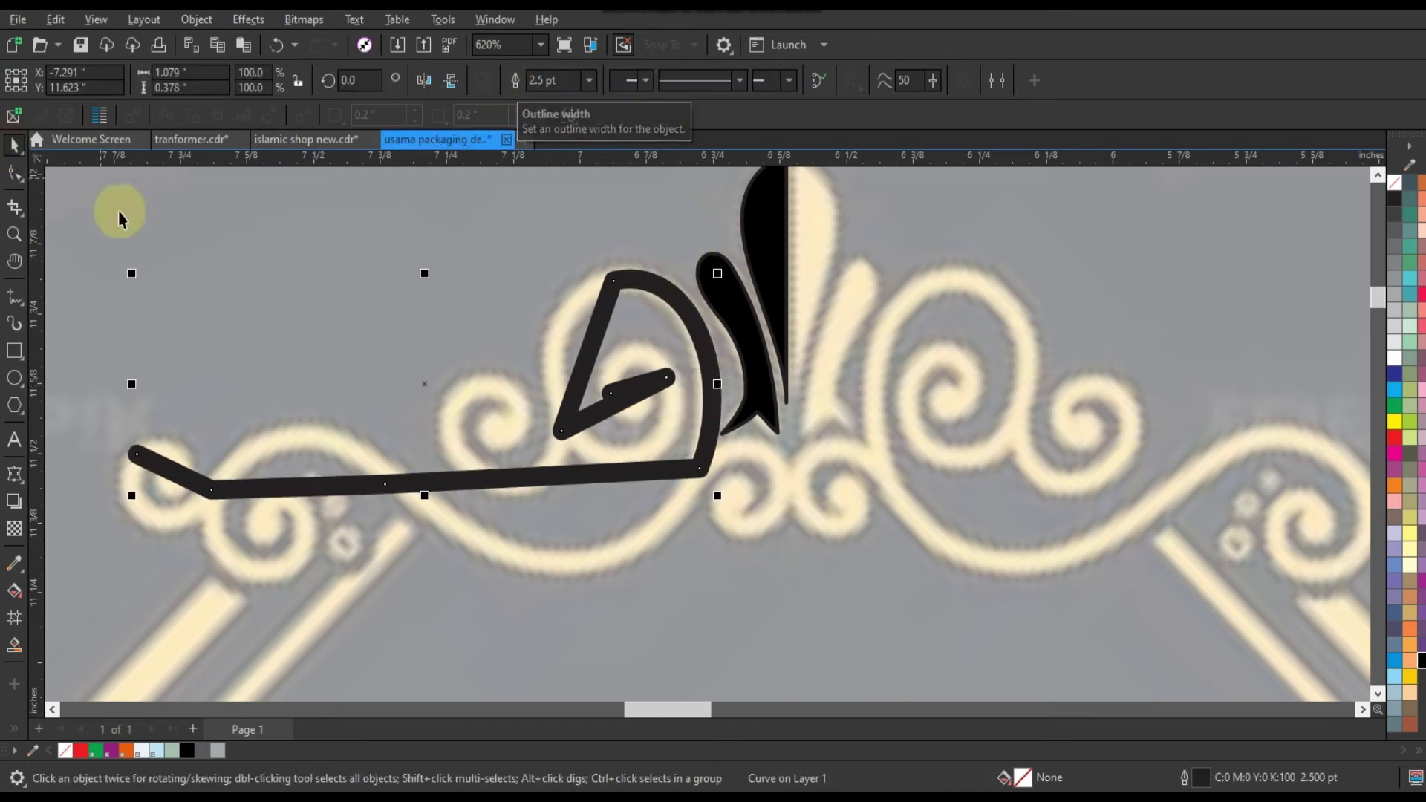
pyautogui.press('space')
pyautogui.moveTo(589, 475)
pyautogui.mouseDown()
pyautogui.moveTo(487, 483)
pyautogui.moveTo(652, 573)
pyautogui.mouseUp()
pyautogui.moveTo(384, 484)
pyautogui.mouseDown()
pyautogui.moveTo(420, 494)
pyautogui.moveTo(526, 591)
pyautogui.moveTo(643, 572)
pyautogui.mouseUp()
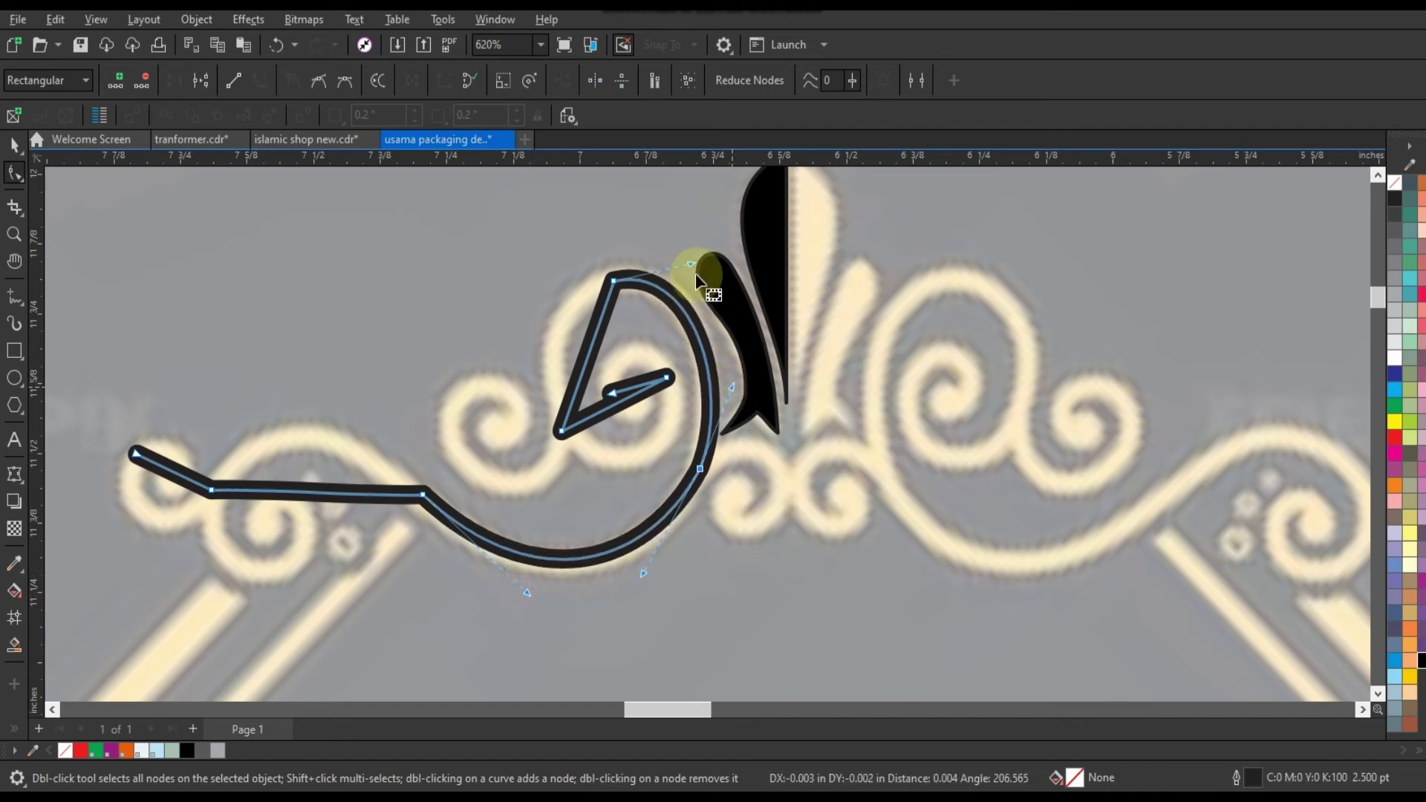
pyautogui.click(358, 497)
pyautogui.moveTo(263, 466); pyautogui.dragTo(335, 412)
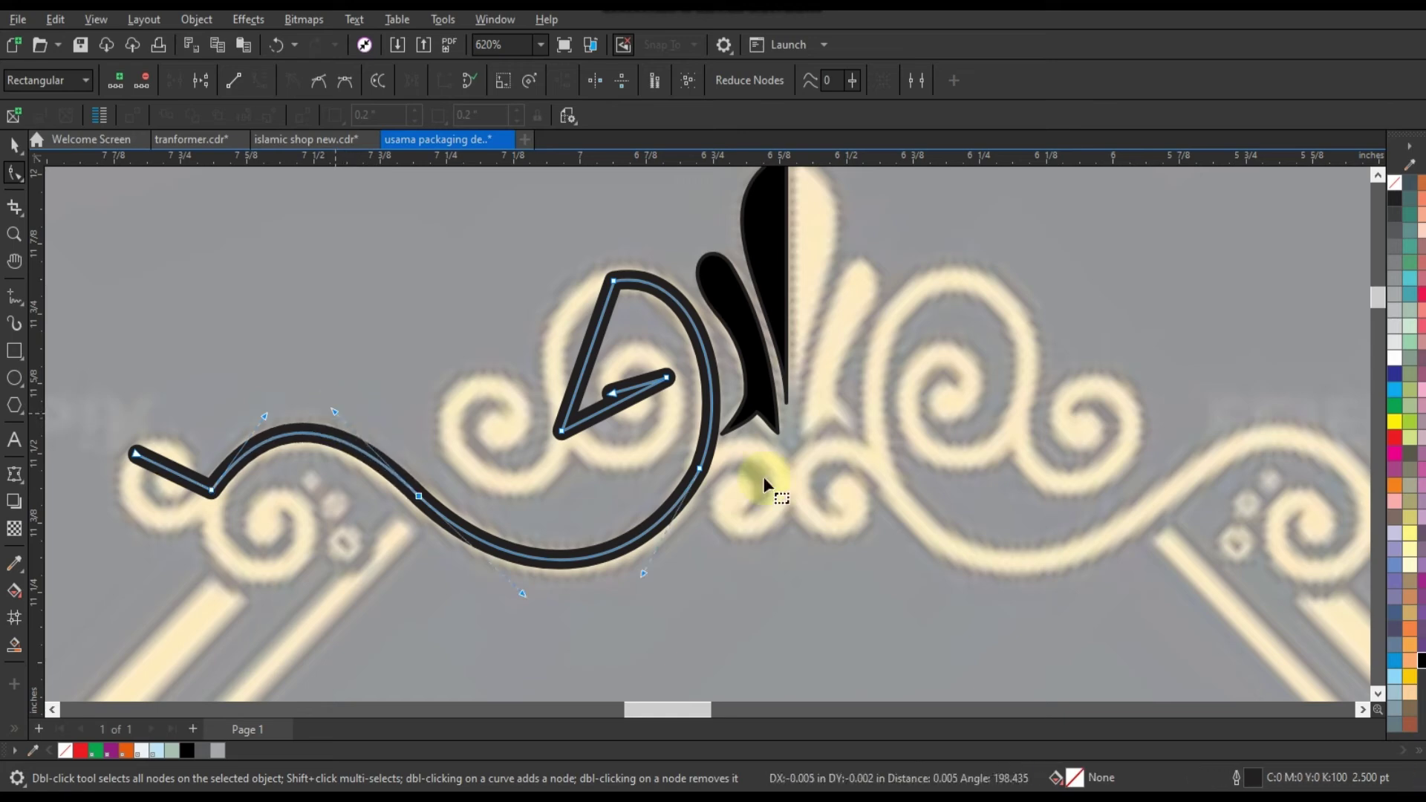
# - Curl the loop's inner end into a spiral and the left end into a hook
pyautogui.moveTo(594, 332); pyautogui.dragTo(532, 356)
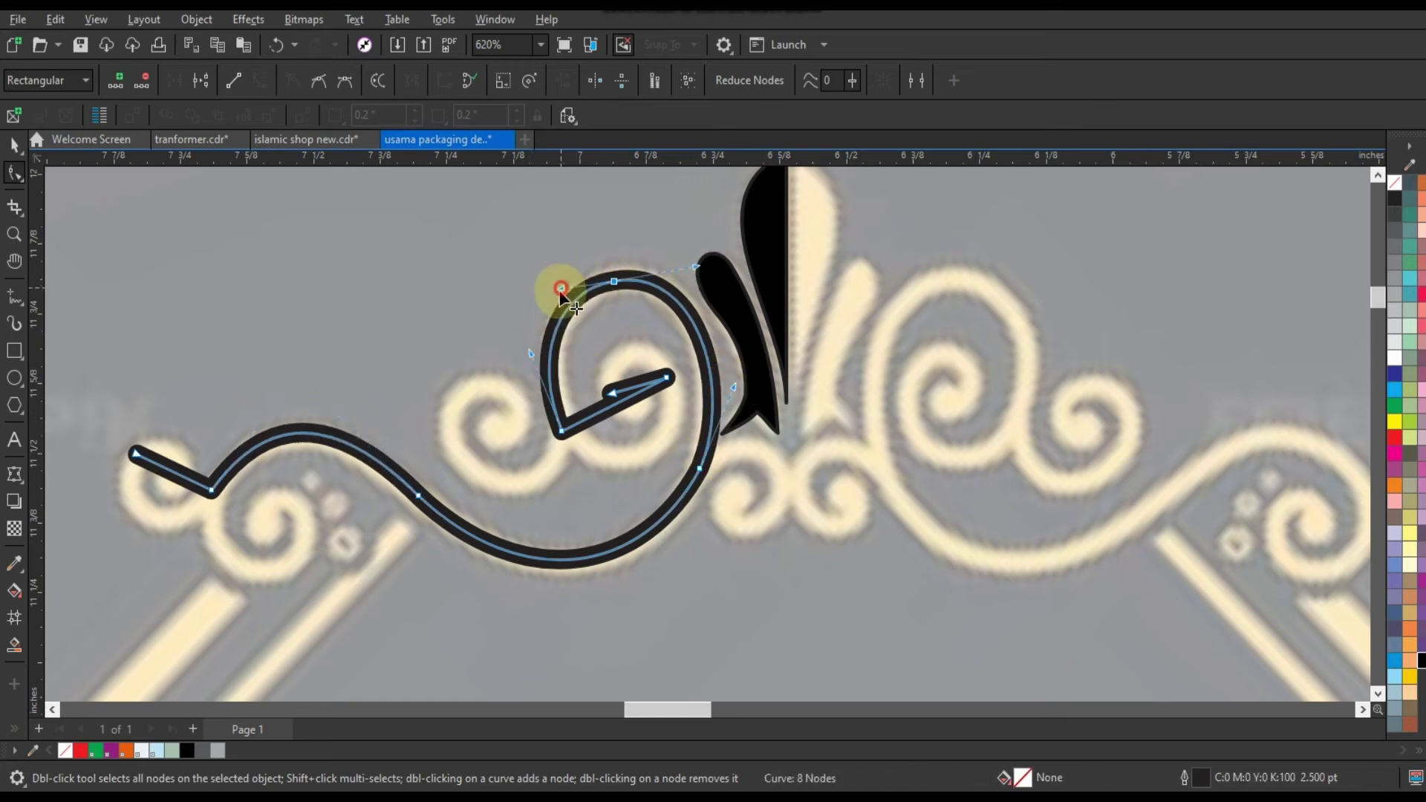
pyautogui.moveTo(562, 432)
pyautogui.mouseDown()
pyautogui.moveTo(644, 411)
pyautogui.moveTo(700, 449)
pyautogui.mouseUp()
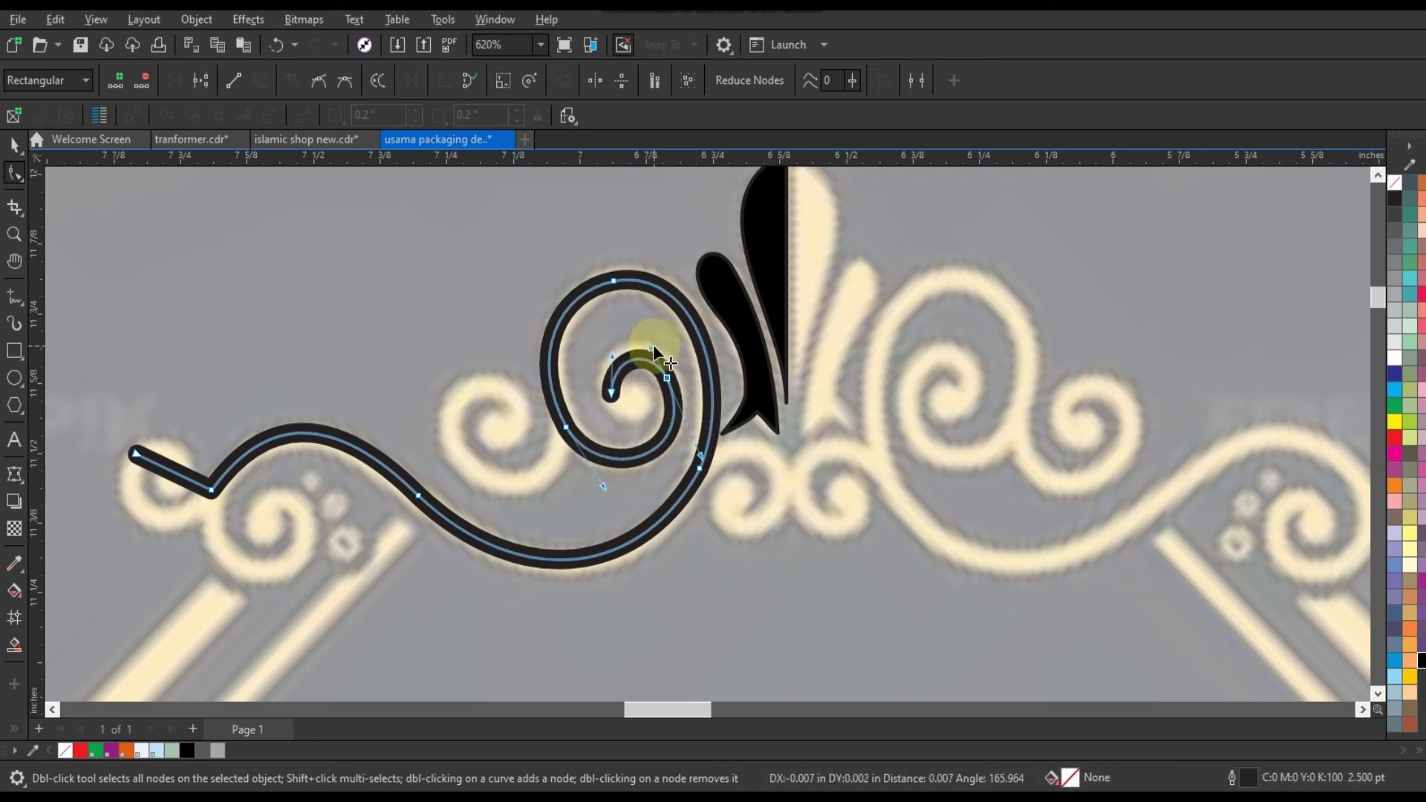
pyautogui.moveTo(657, 343); pyautogui.dragTo(653, 345)
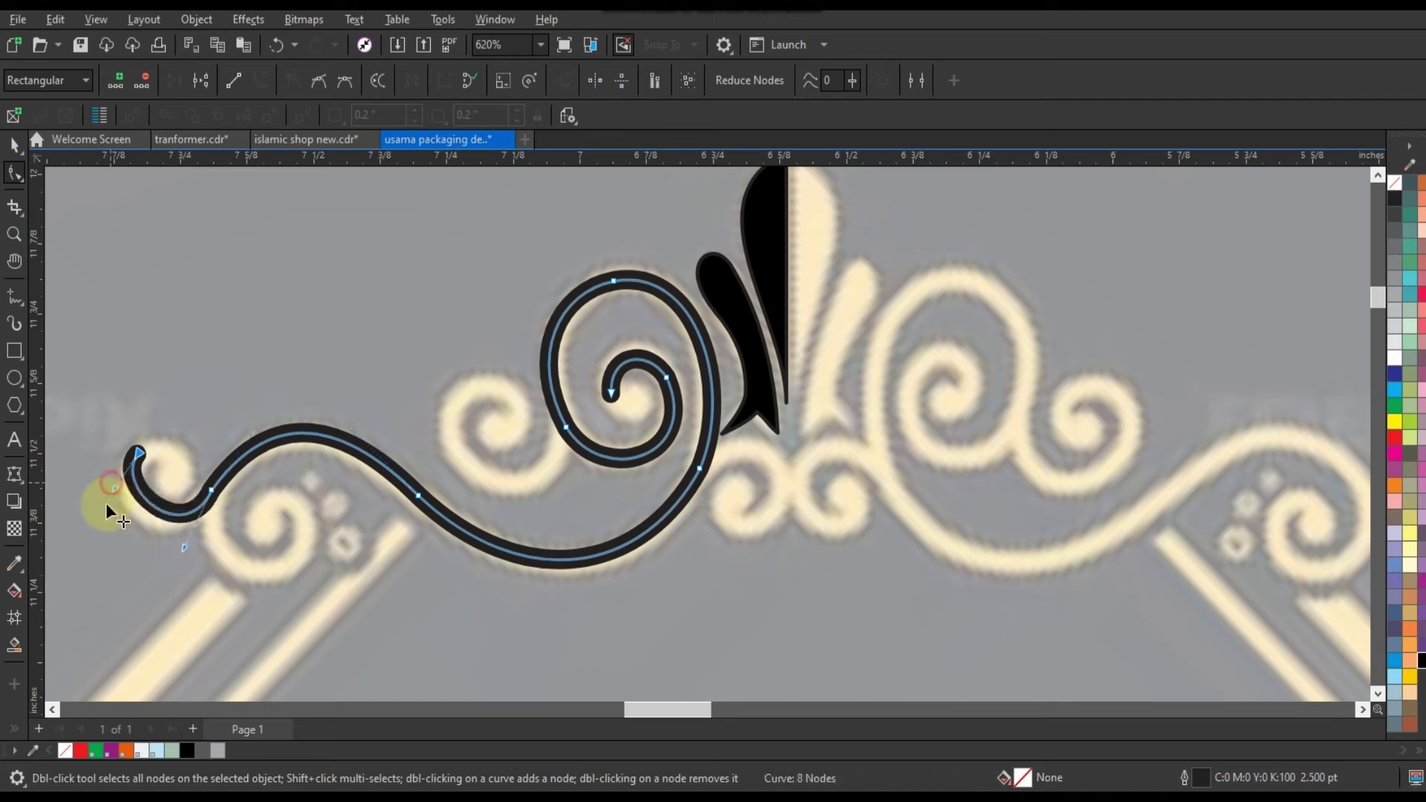
pyautogui.moveTo(184, 547); pyautogui.dragTo(173, 550)
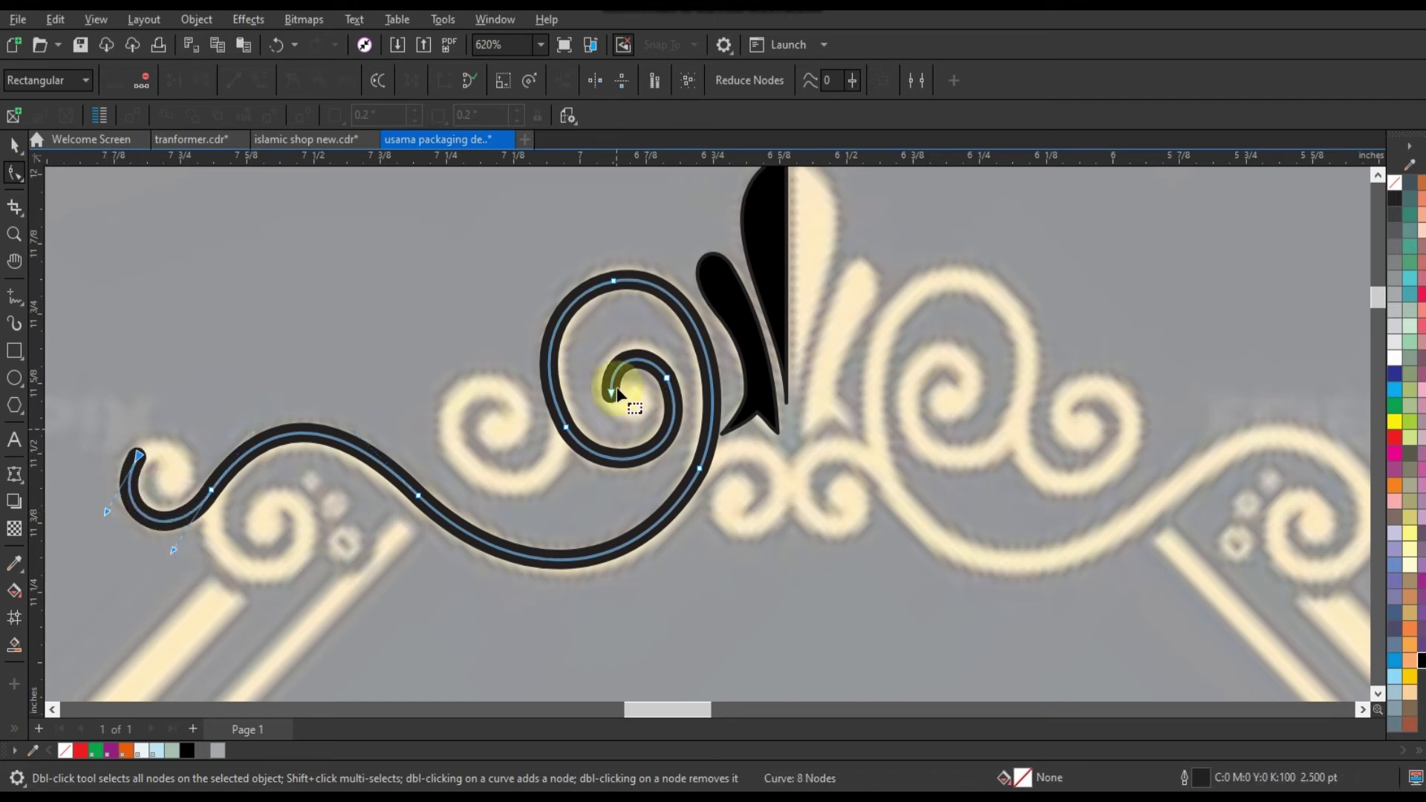
# - Draw a new curl branching off the scroll curve and give it a thicker outline
pyautogui.click(14, 296)
pyautogui.click(349, 410)
pyautogui.doubleClick(488, 559)
pyautogui.click(471, 399)
pyautogui.click(14, 172)
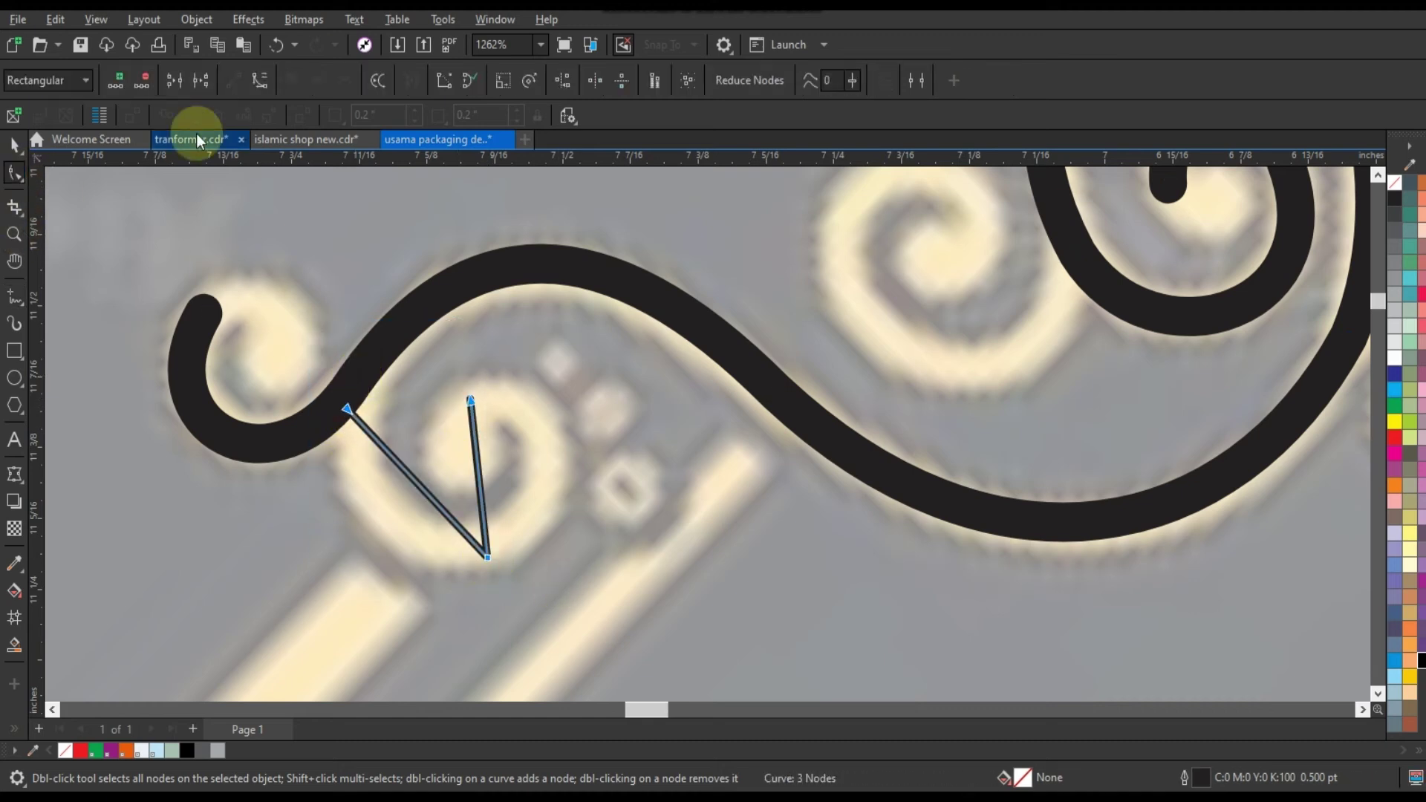
pyautogui.moveTo(482, 490); pyautogui.dragTo(470, 452)
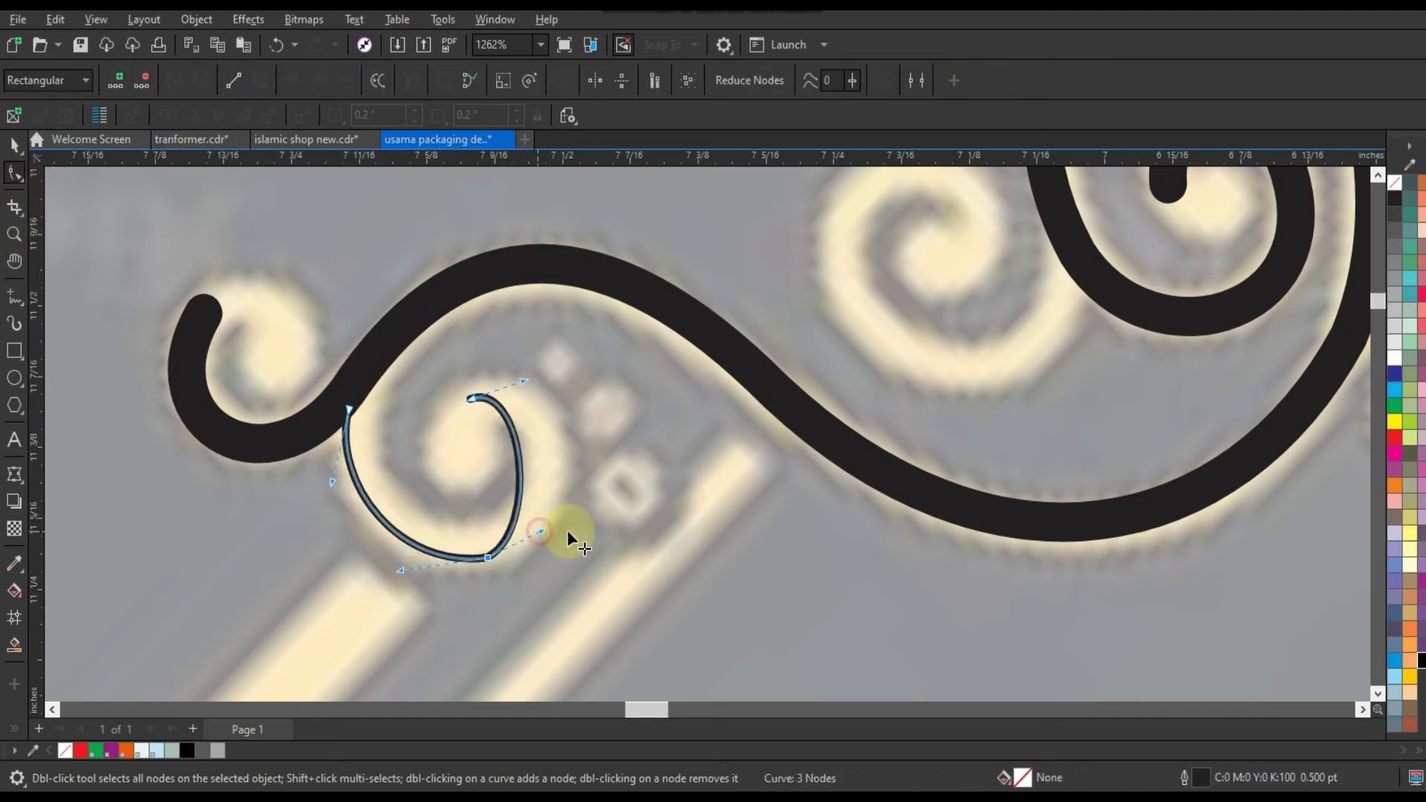
pyautogui.moveTo(568, 528); pyautogui.dragTo(547, 382)
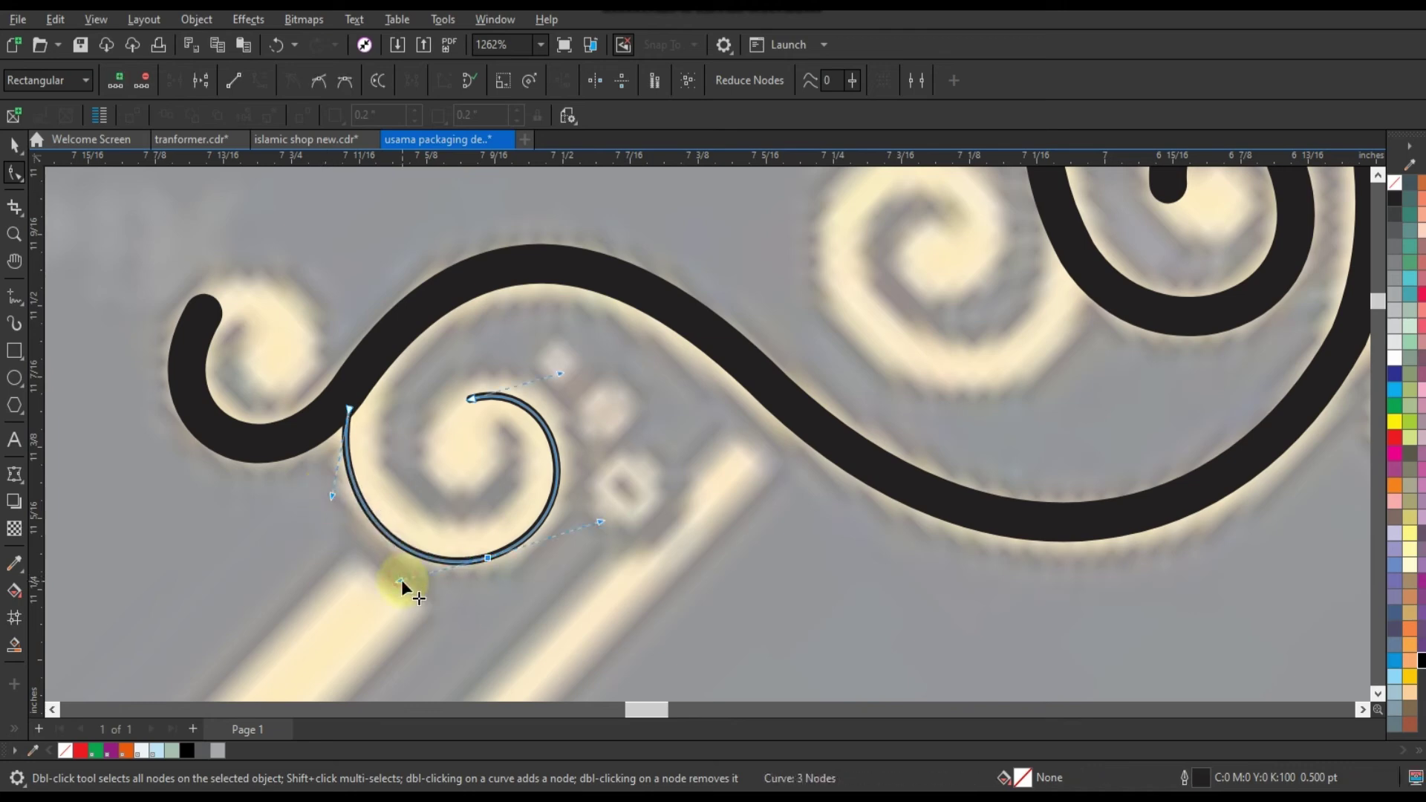
pyautogui.press('space')
pyautogui.click(614, 119)
pyautogui.click(14, 172)
pyautogui.click(347, 404)
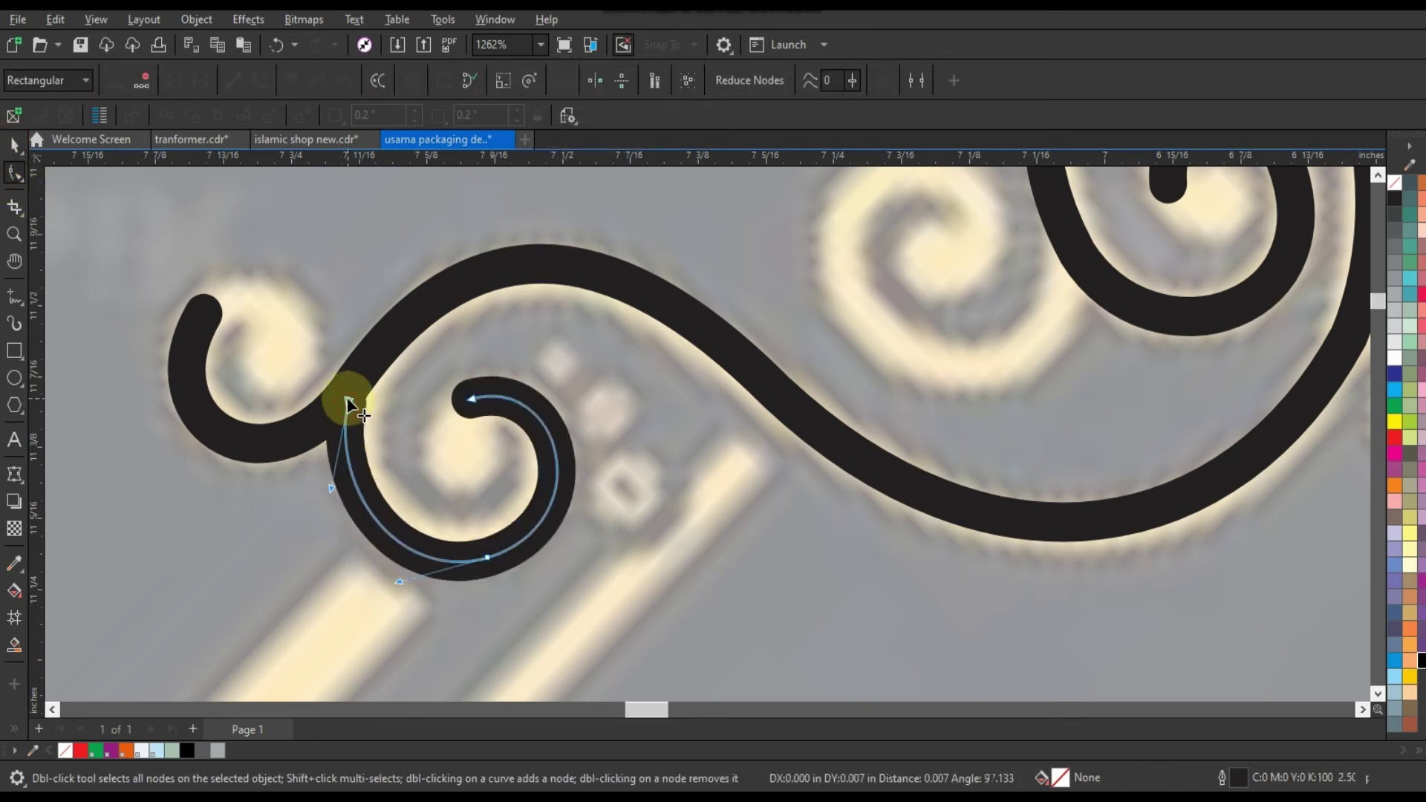
pyautogui.click(14, 145)
# - Extend the left S-curve from its top end and bend the extension into a curl
pyautogui.click(216, 386)
pyautogui.click(14, 296)
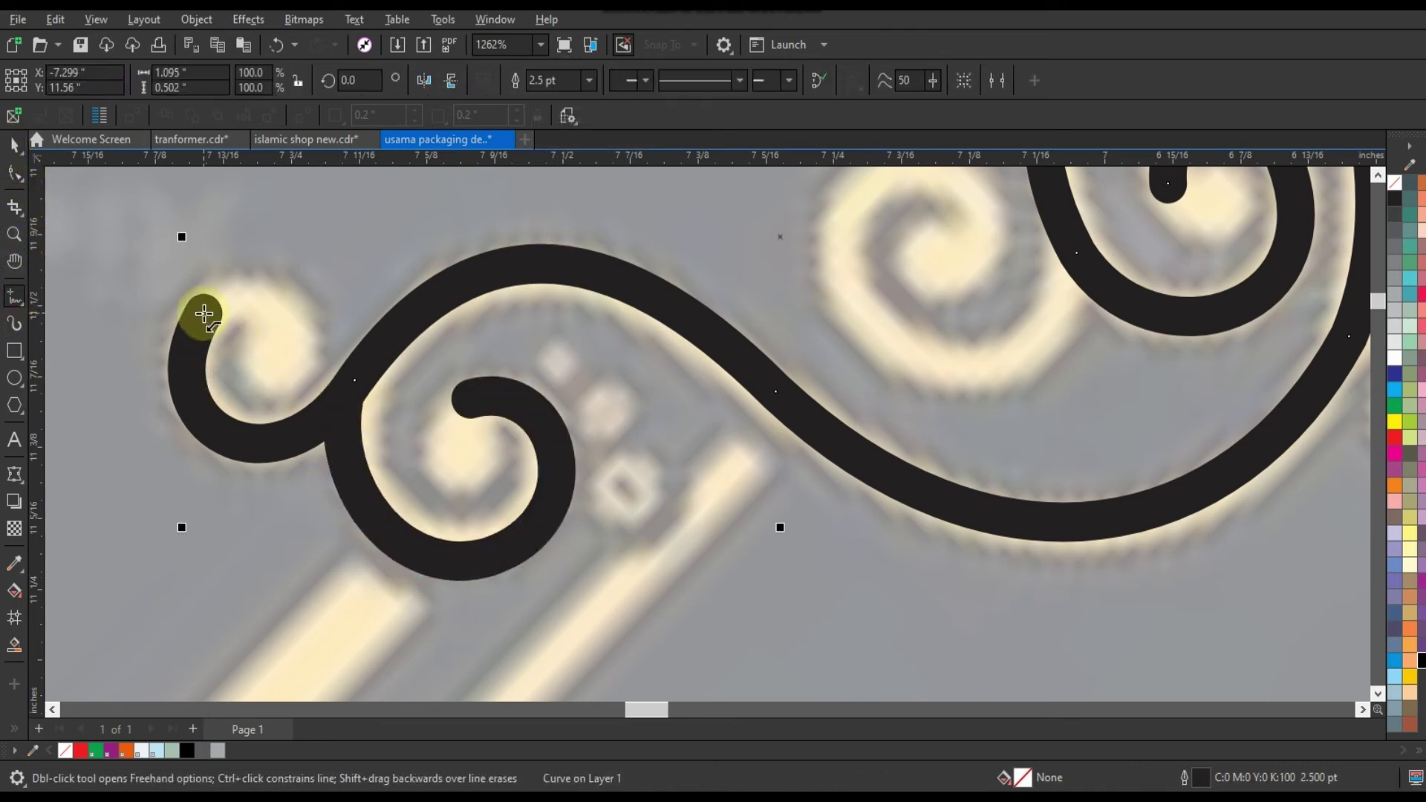
pyautogui.click(204, 313)
pyautogui.click(288, 327)
pyautogui.press('F10')
pyautogui.moveTo(265, 328); pyautogui.dragTo(230, 283)
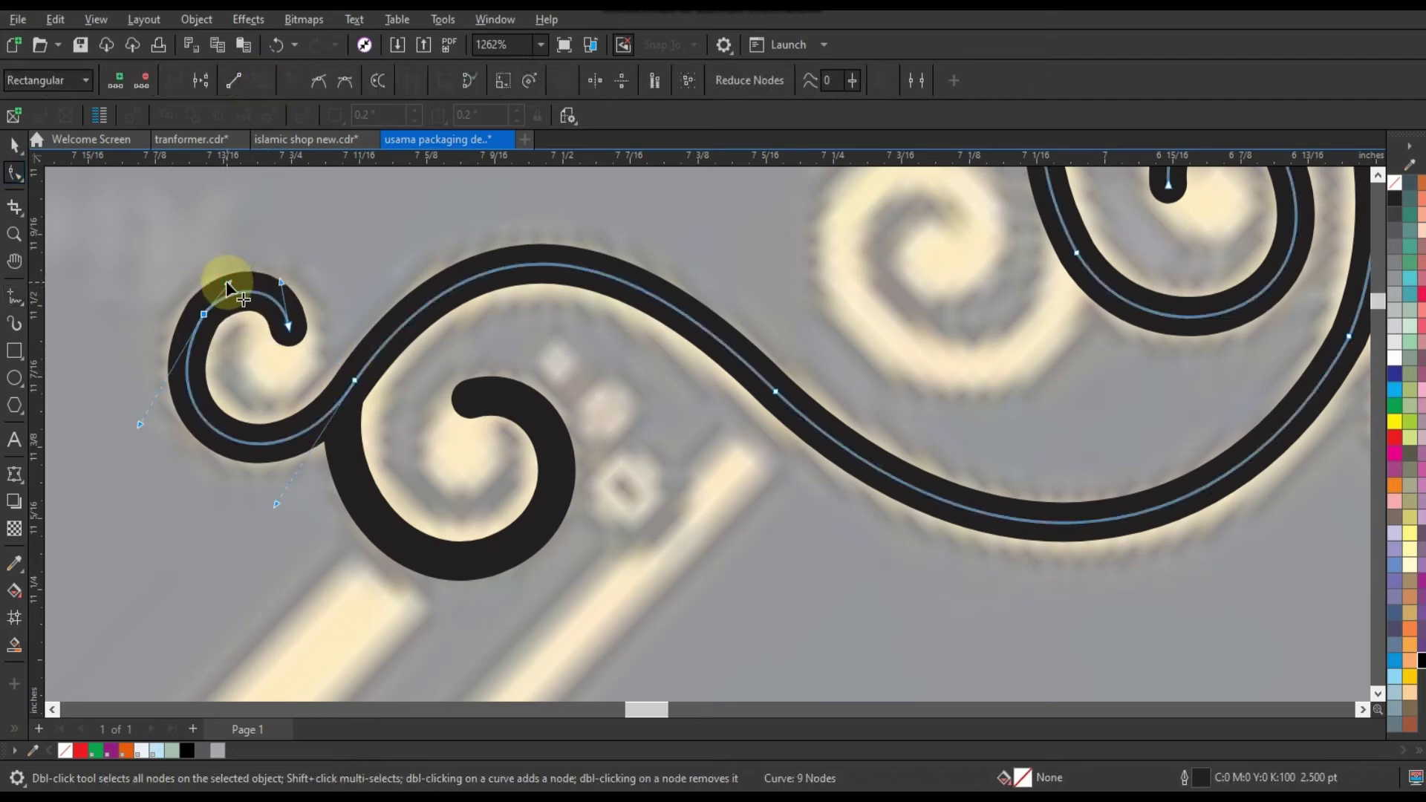
pyautogui.scroll(-5, 226, 280)
# - Zoom into the middle swirl and draw a V-shaped line inside it
pyautogui.press('z')
pyautogui.moveTo(583, 375); pyautogui.dragTo(741, 431)
pyautogui.press('F5')
pyautogui.click(671, 402)
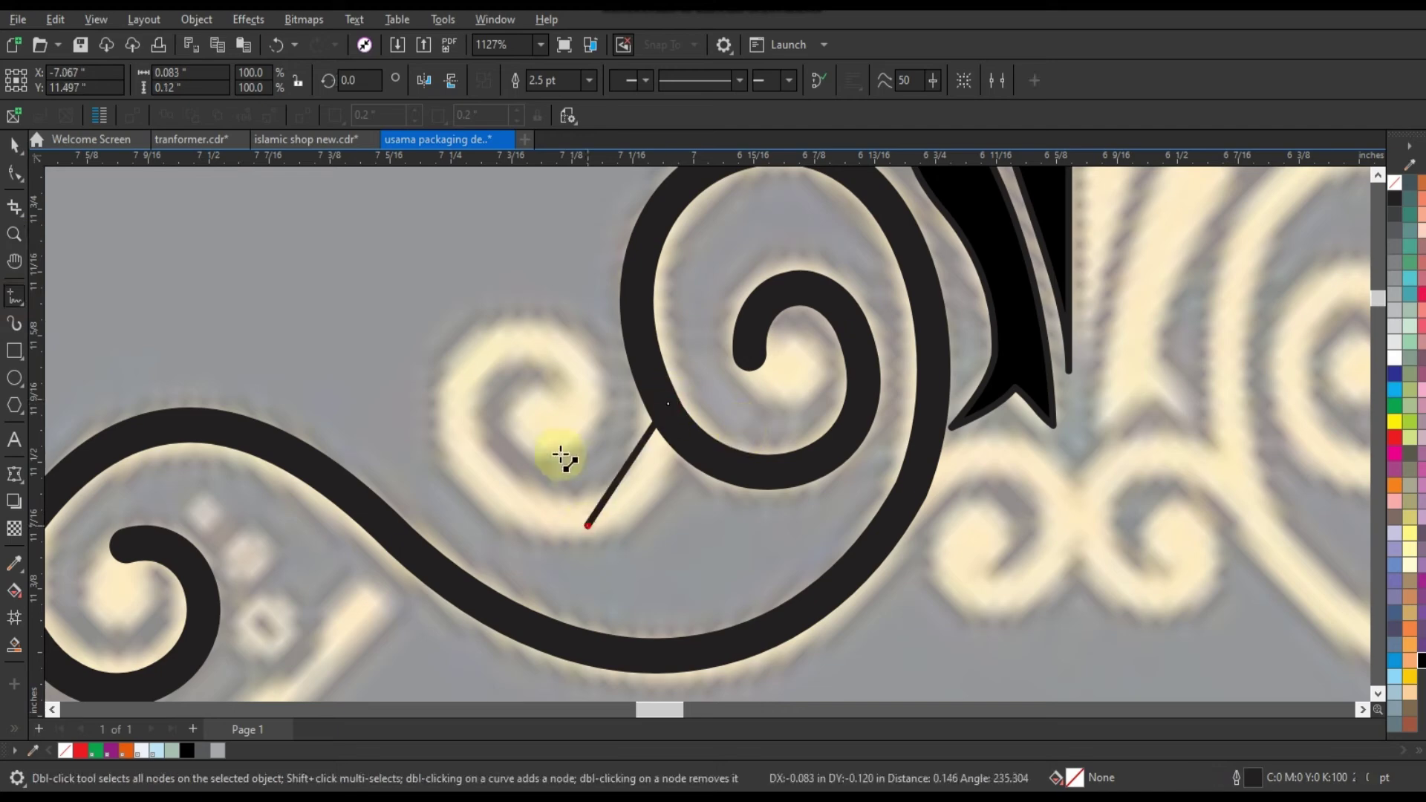
pyautogui.click(587, 525)
pyautogui.click(489, 339)
pyautogui.doubleClick(553, 425)
# - Bend the V-line into a smooth hook that spirals inward
pyautogui.press('F10')
pyautogui.moveTo(508, 407); pyautogui.dragTo(462, 542)
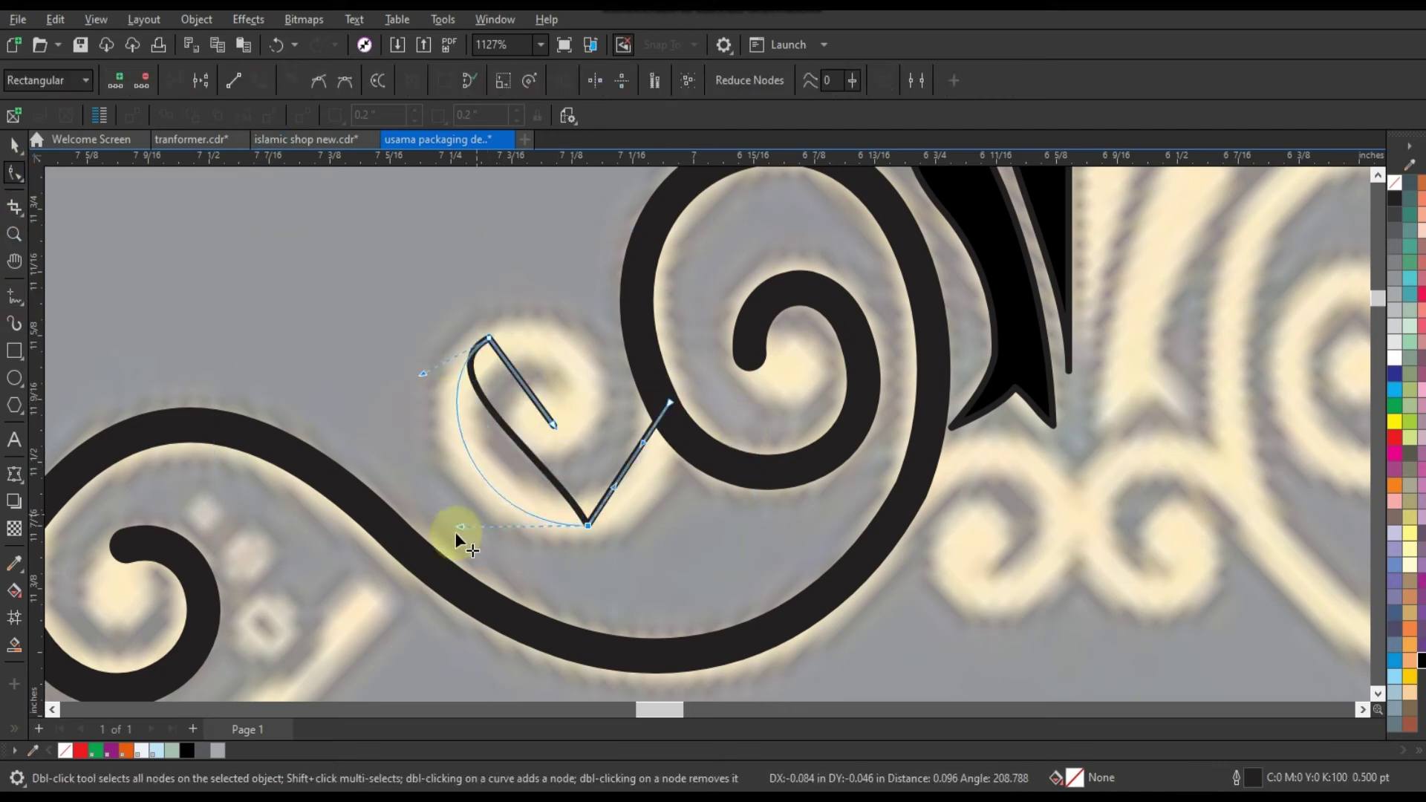
pyautogui.moveTo(632, 461); pyautogui.dragTo(653, 455)
pyautogui.moveTo(414, 542); pyautogui.dragTo(446, 553)
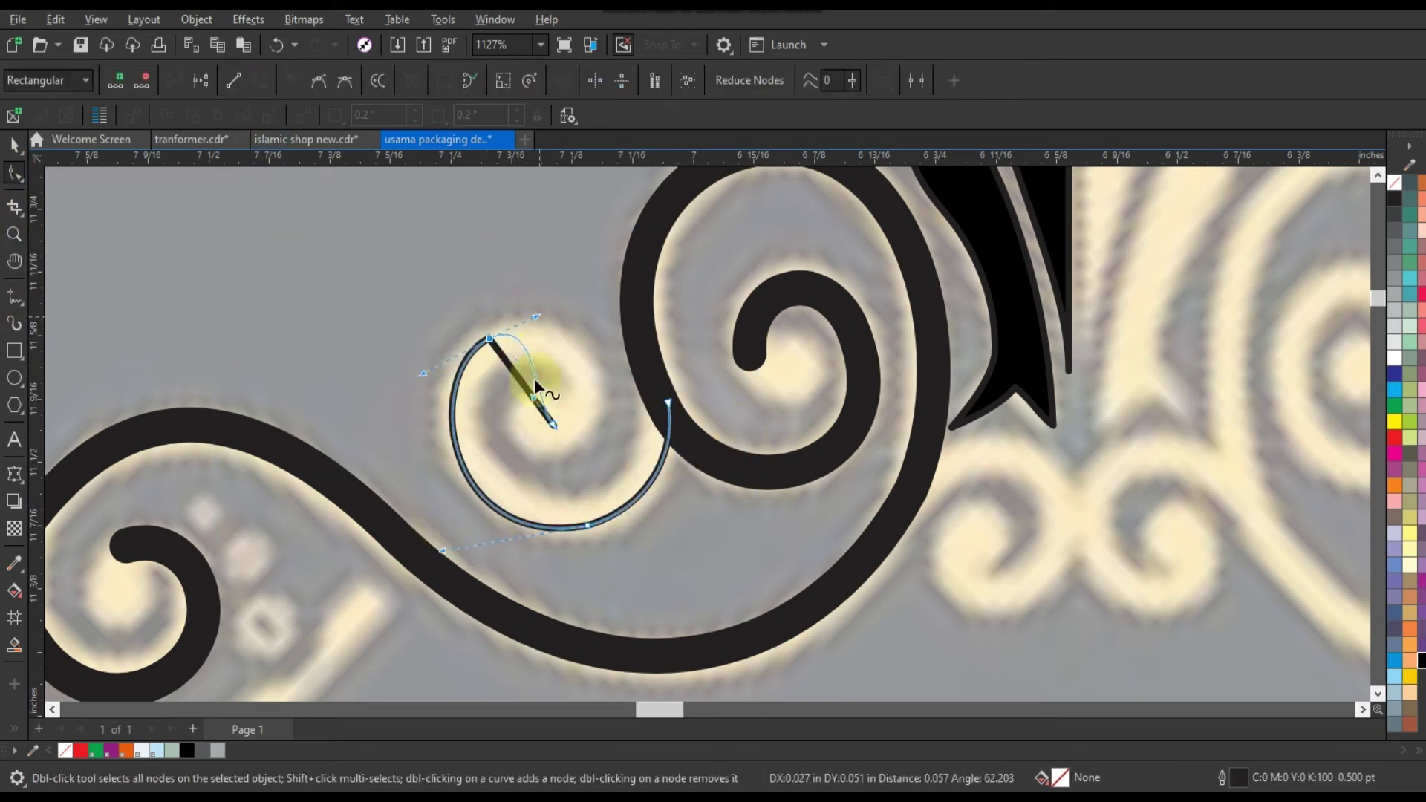
pyautogui.moveTo(534, 380); pyautogui.dragTo(546, 310)
pyautogui.moveTo(423, 374); pyautogui.dragTo(417, 385)
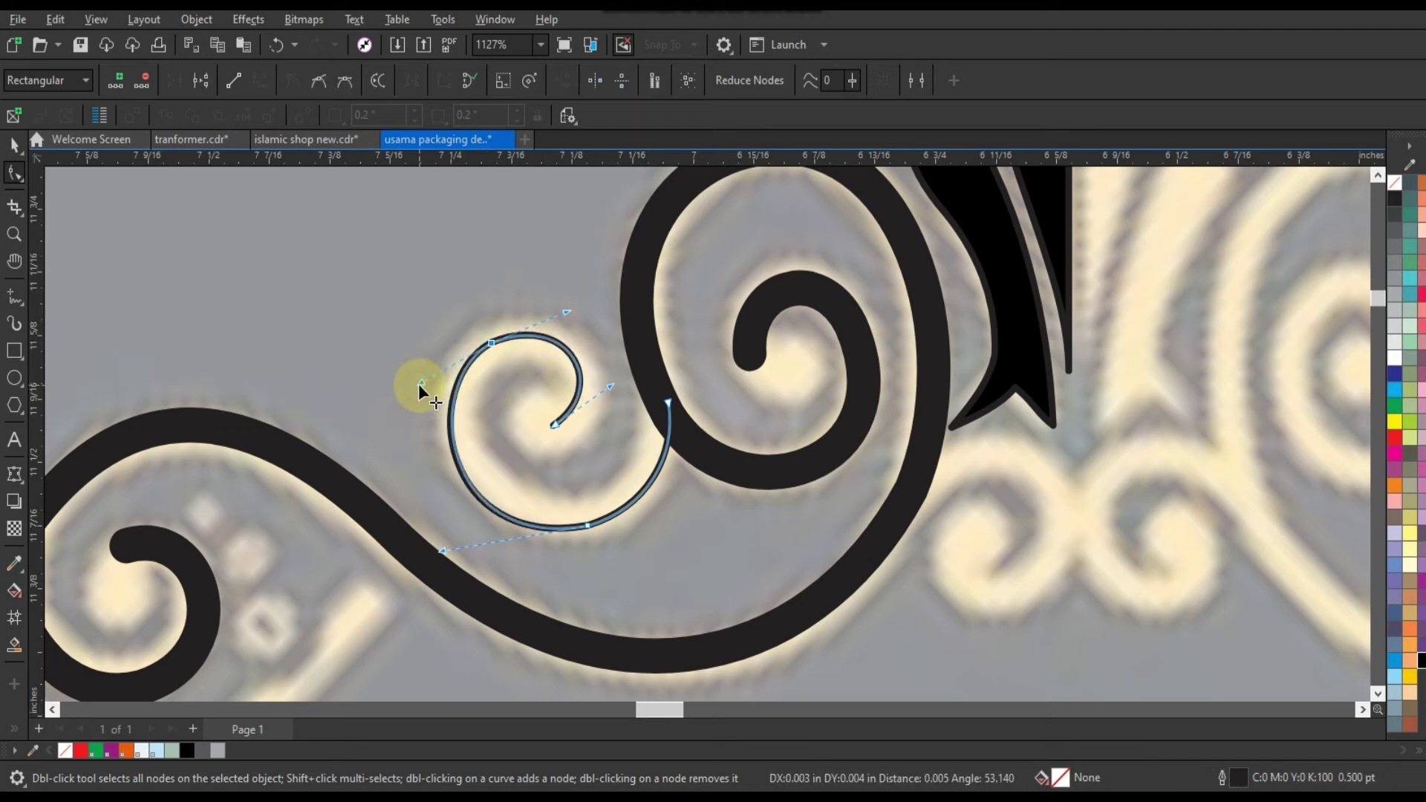
# - Give the spiral a 2.5 pt outline and adjust its top curve
pyautogui.press('space')
pyautogui.click(541, 81)
pyautogui.click(535, 137)
pyautogui.click(14, 173)
pyautogui.moveTo(567, 312); pyautogui.dragTo(569, 302)
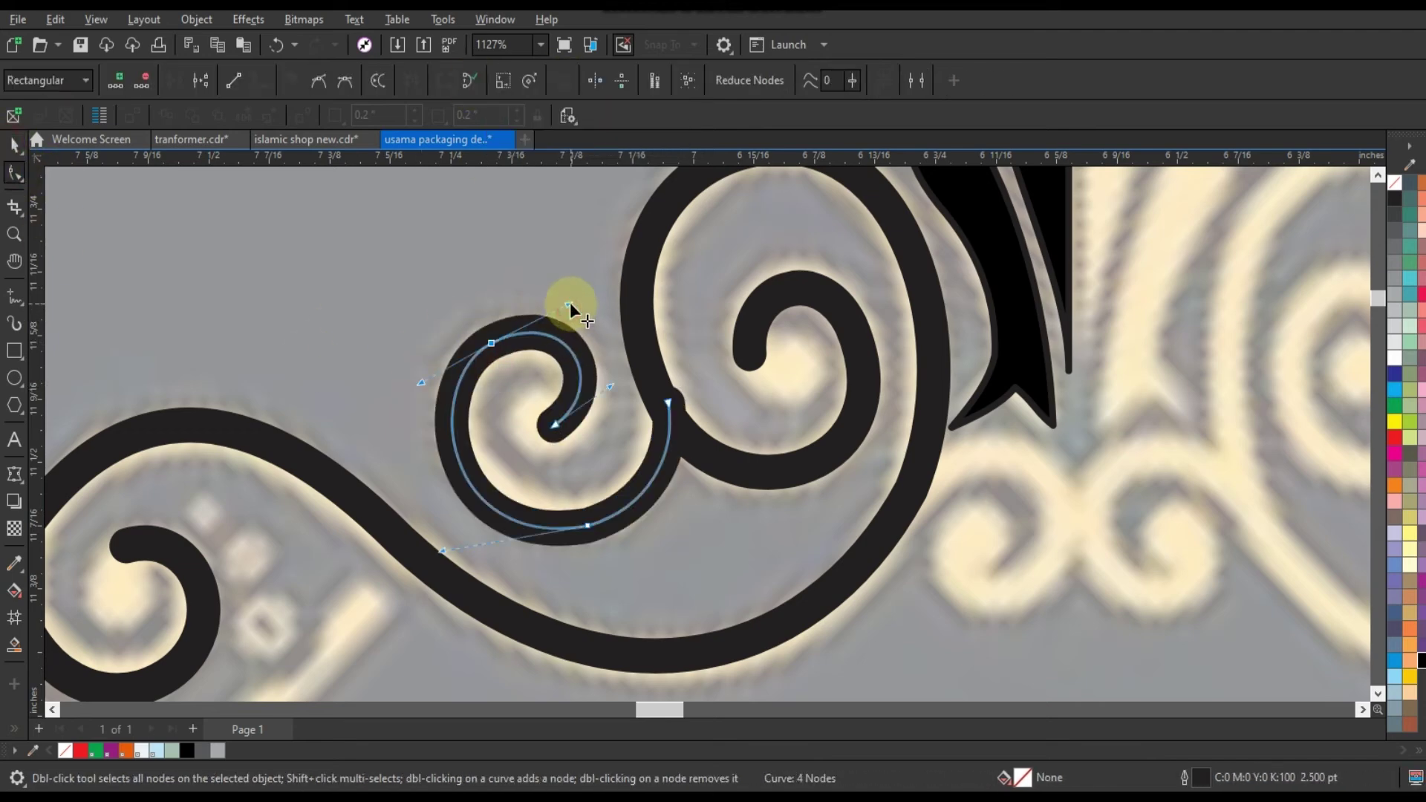
# - Set the selected curve's outline width to 2
pyautogui.scroll(-2, 668, 407)
pyautogui.scroll(-2, 716, 429)
pyautogui.press('space')
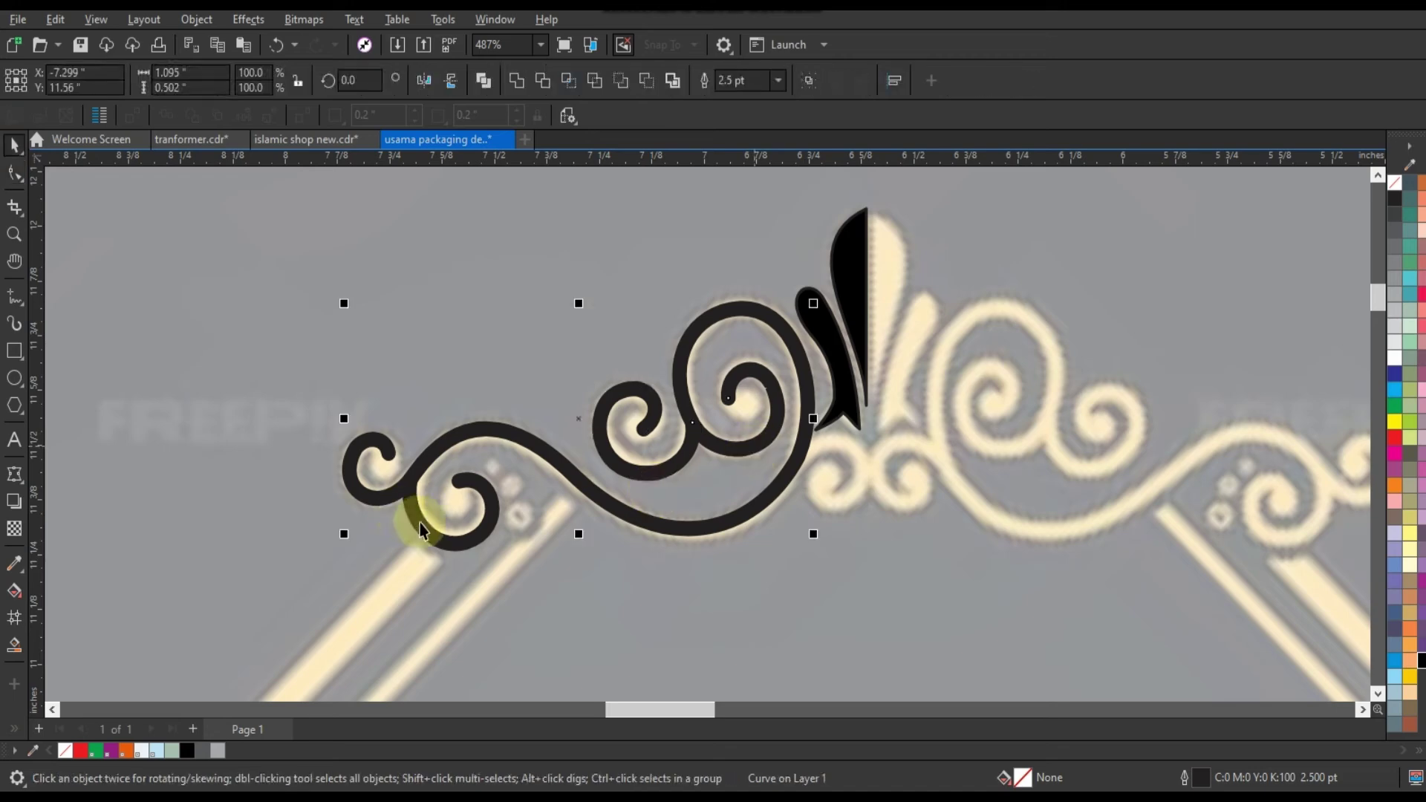
pyautogui.write('2')
pyautogui.press('Return')
pyautogui.click(195, 20)
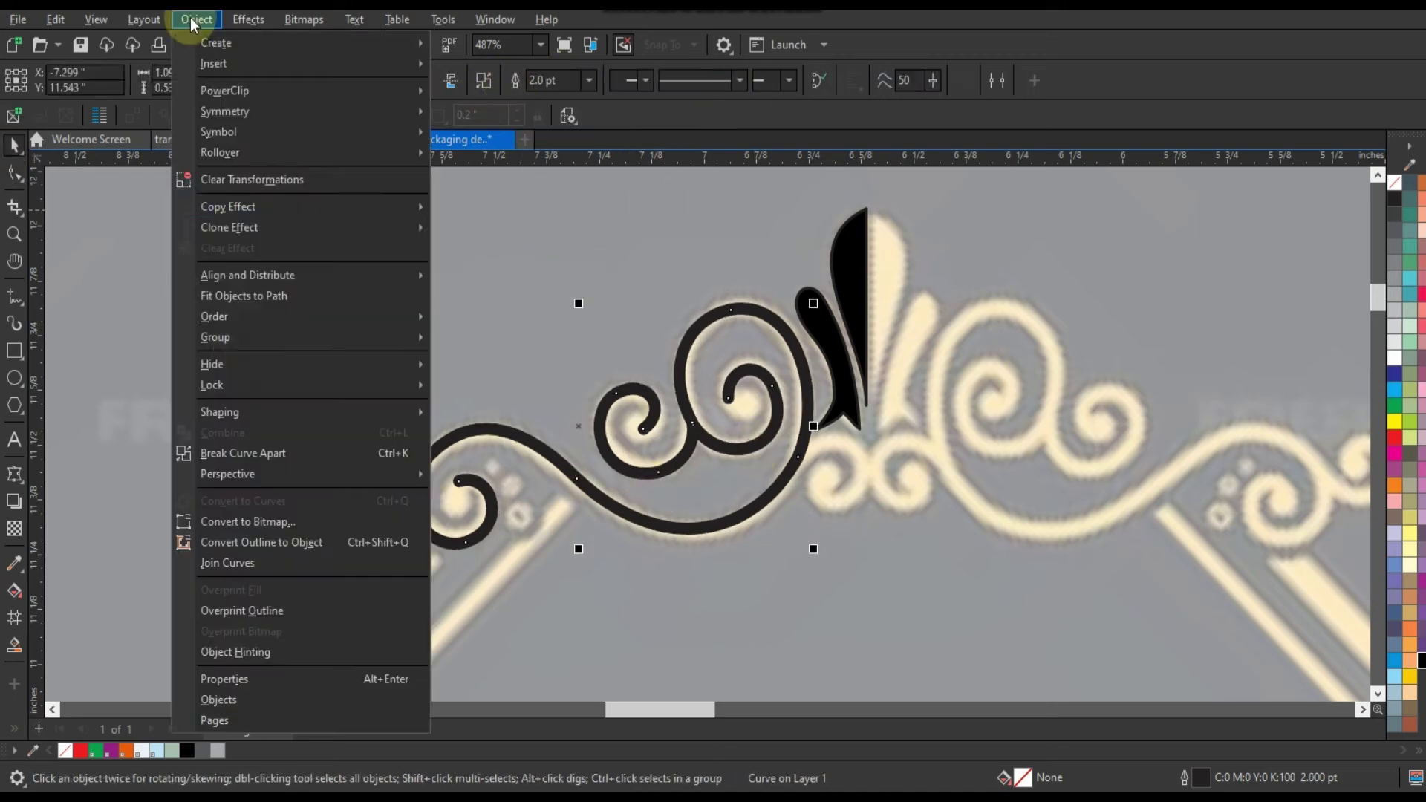
pyautogui.press('Escape')
pyautogui.press('z')
pyautogui.scroll(5, 475, 483)
pyautogui.press('F7')
# - Place small black rings inside the left, middle and top-right curls
pyautogui.moveTo(394, 465); pyautogui.dragTo(438, 568)
pyautogui.press('space')
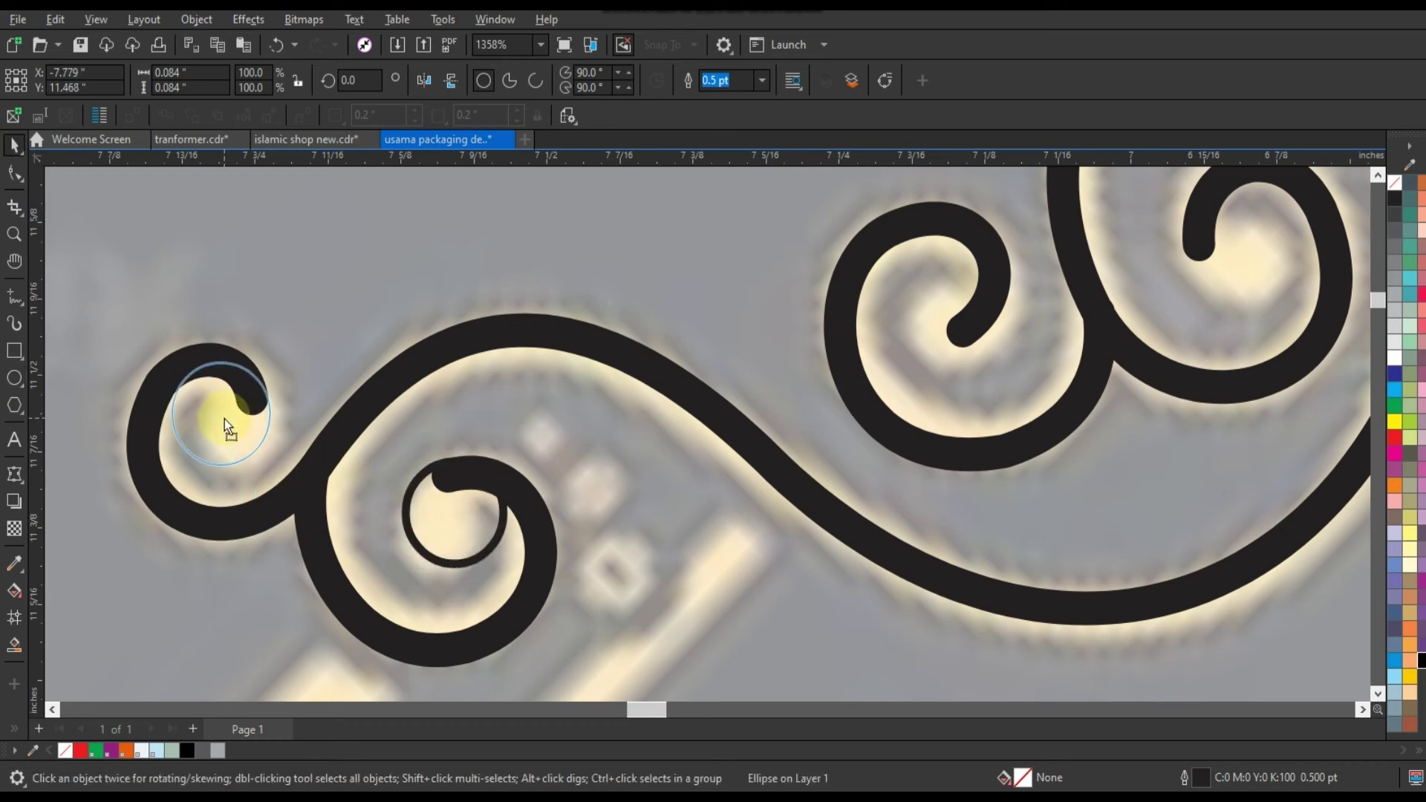
pyautogui.moveTo(224, 419); pyautogui.dragTo(450, 514)
pyautogui.moveTo(526, 587); pyautogui.dragTo(238, 434)
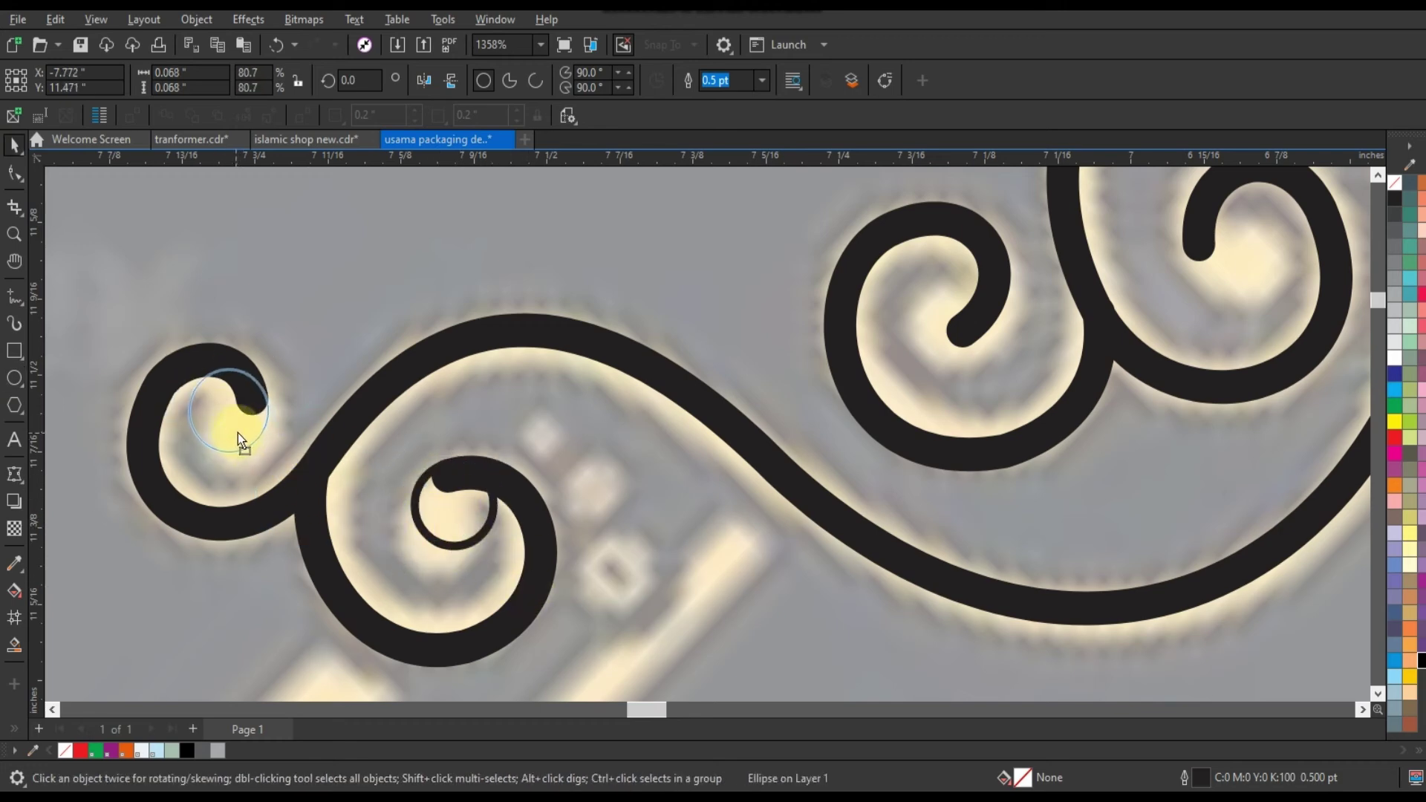
pyautogui.moveTo(935, 330); pyautogui.dragTo(1227, 266)
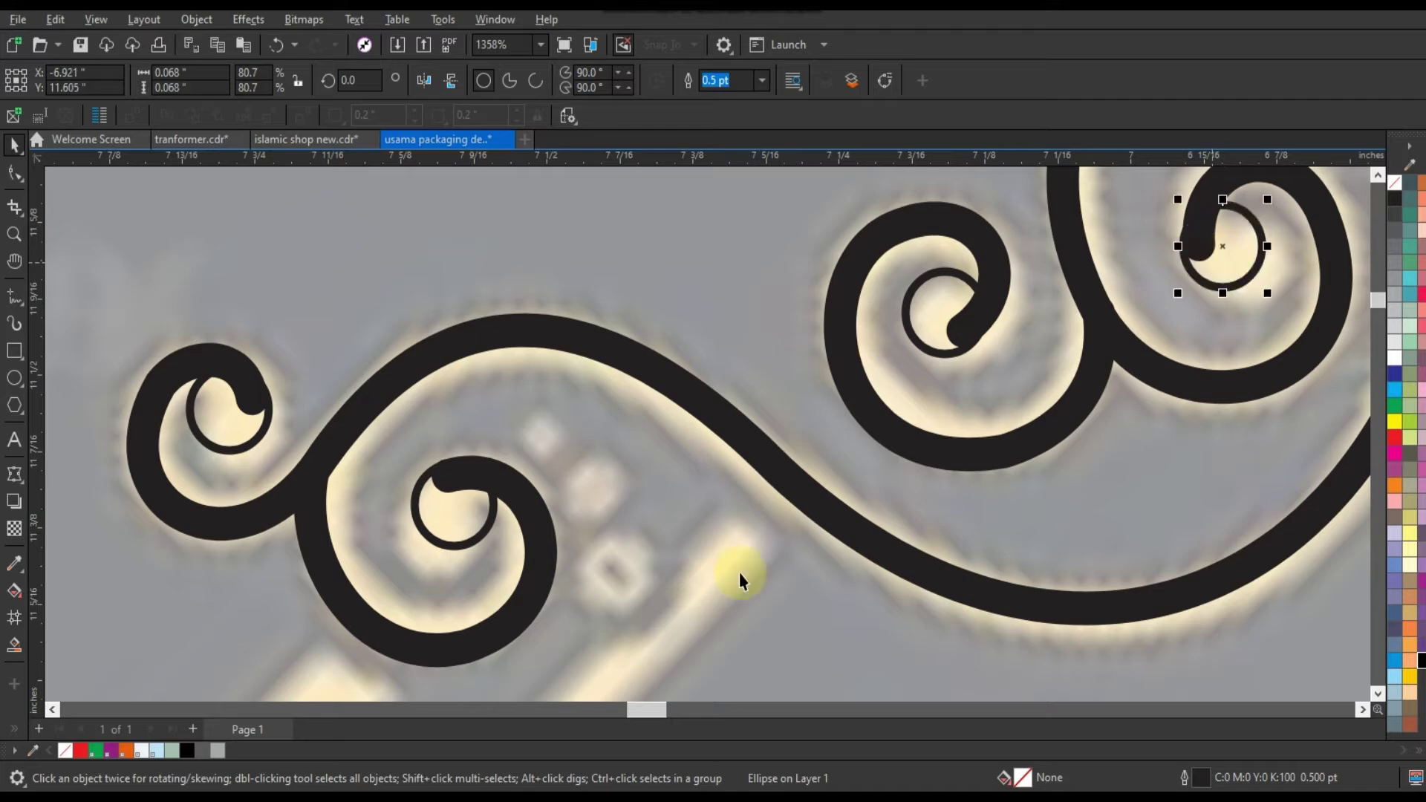
# - Draw a three-point line beside the central leaf
pyautogui.scroll(-5, 738, 572)
pyautogui.click(699, 495)
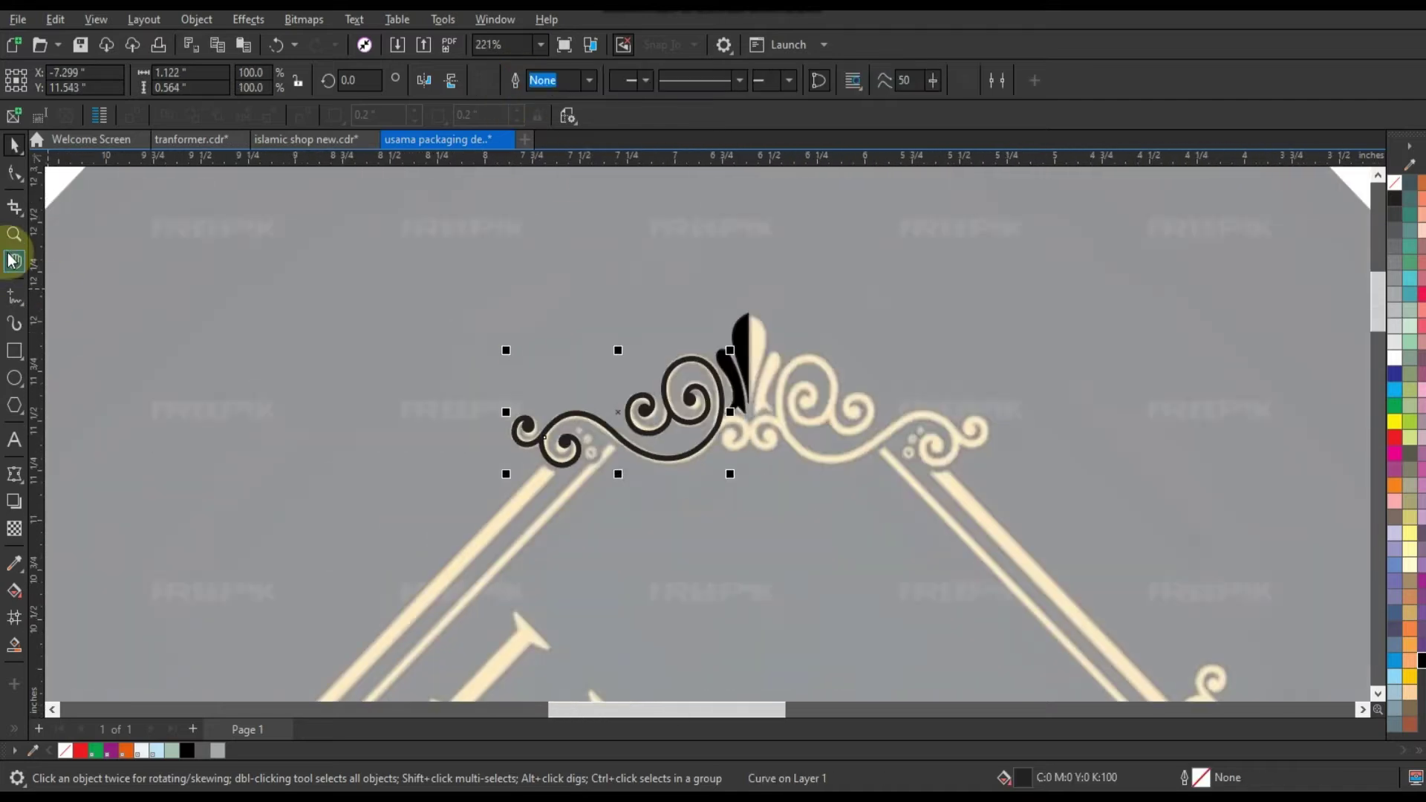
pyautogui.scroll(5, 813, 472)
pyautogui.scroll(3, 395, 351)
pyautogui.click(360, 338)
pyautogui.click(557, 487)
pyautogui.doubleClick(411, 497)
# - Bend the new line's segments into a rounded curl
pyautogui.press('F10')
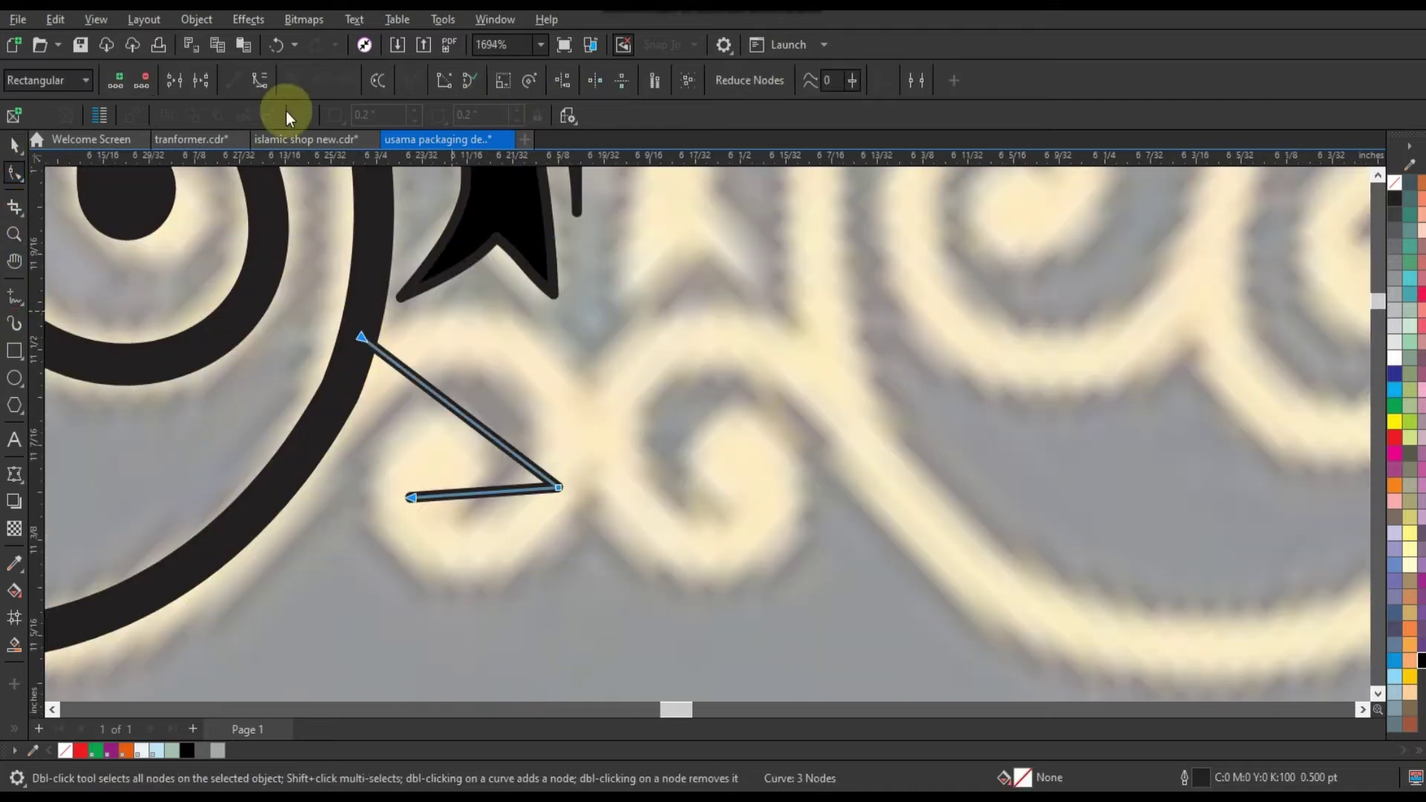
pyautogui.moveTo(446, 401); pyautogui.dragTo(528, 431)
pyautogui.moveTo(510, 245); pyautogui.dragTo(506, 261)
pyautogui.moveTo(557, 486); pyautogui.dragTo(522, 540)
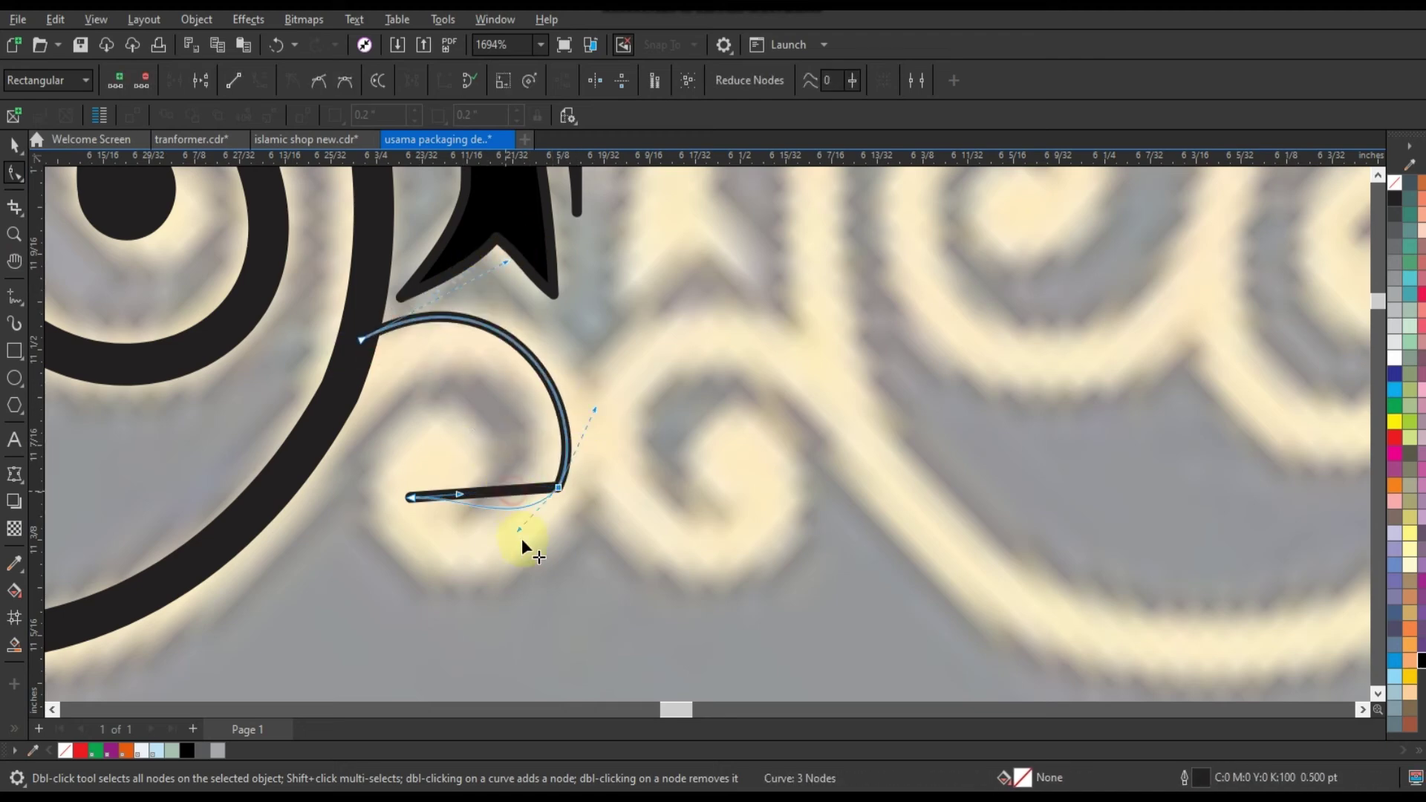
pyautogui.moveTo(409, 499); pyautogui.dragTo(396, 503)
pyautogui.moveTo(474, 329); pyautogui.dragTo(592, 412)
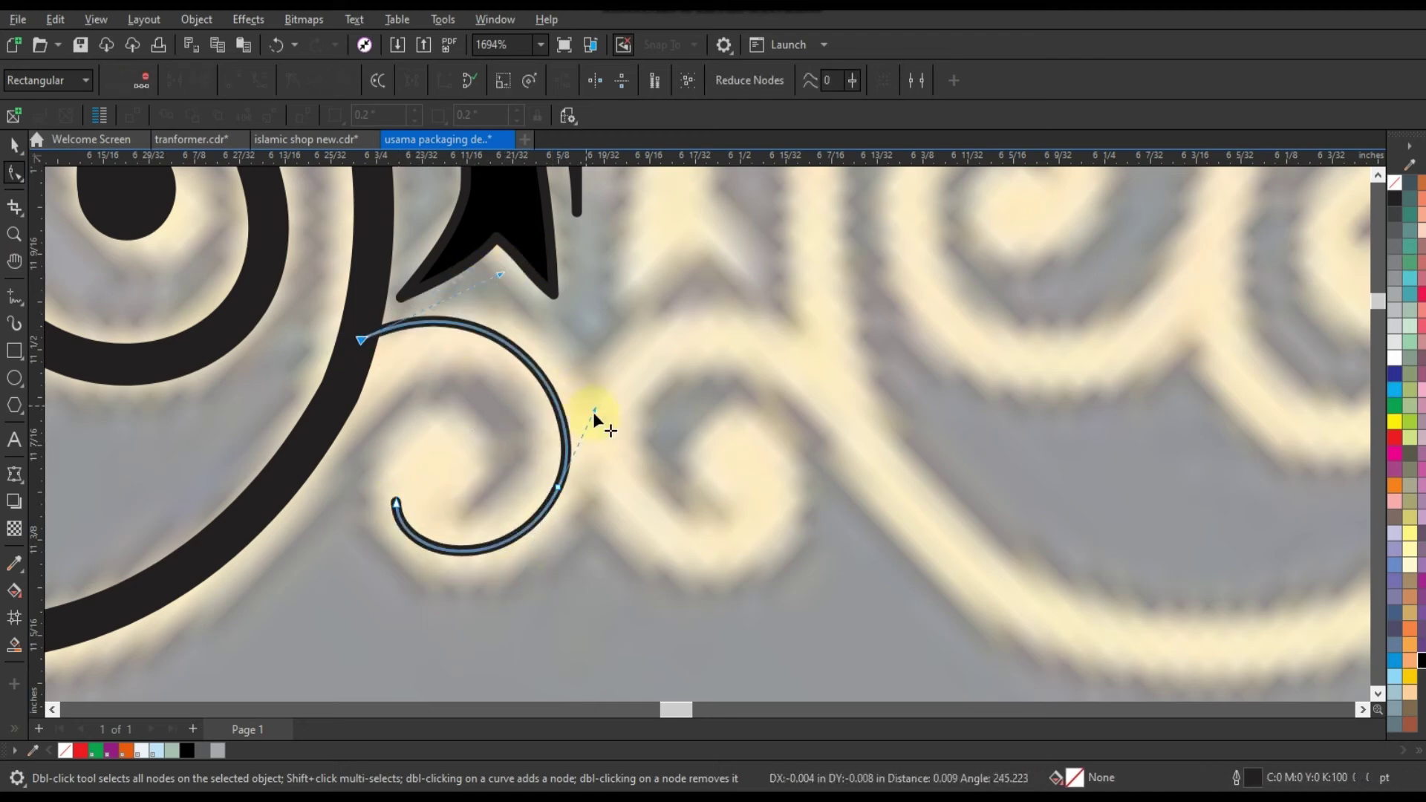
pyautogui.moveTo(362, 340); pyautogui.dragTo(359, 360)
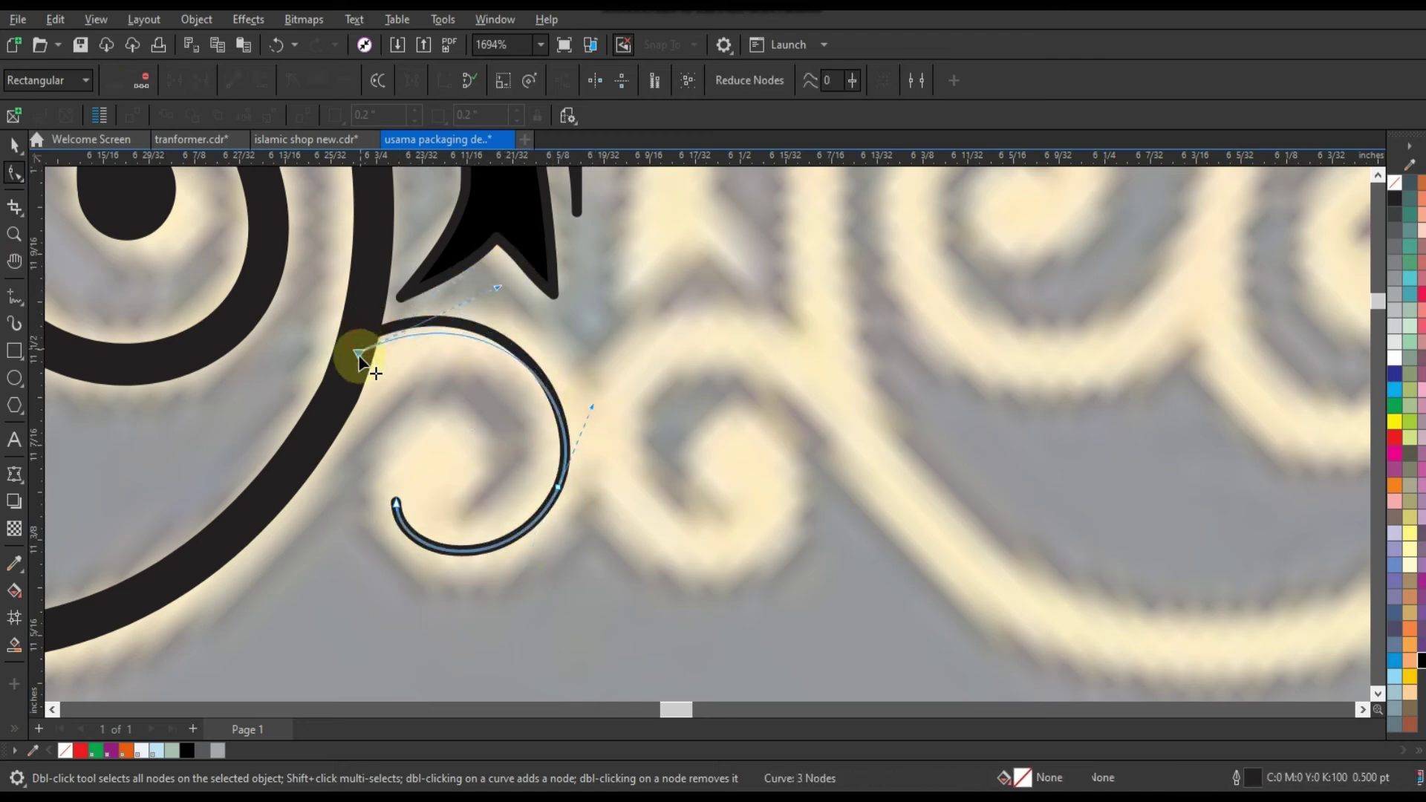
# - Set the new curl's outline thickness to 2.5
pyautogui.click(14, 144)
pyautogui.click(500, 86)
pyautogui.write('2.5')
pyautogui.press('Return')
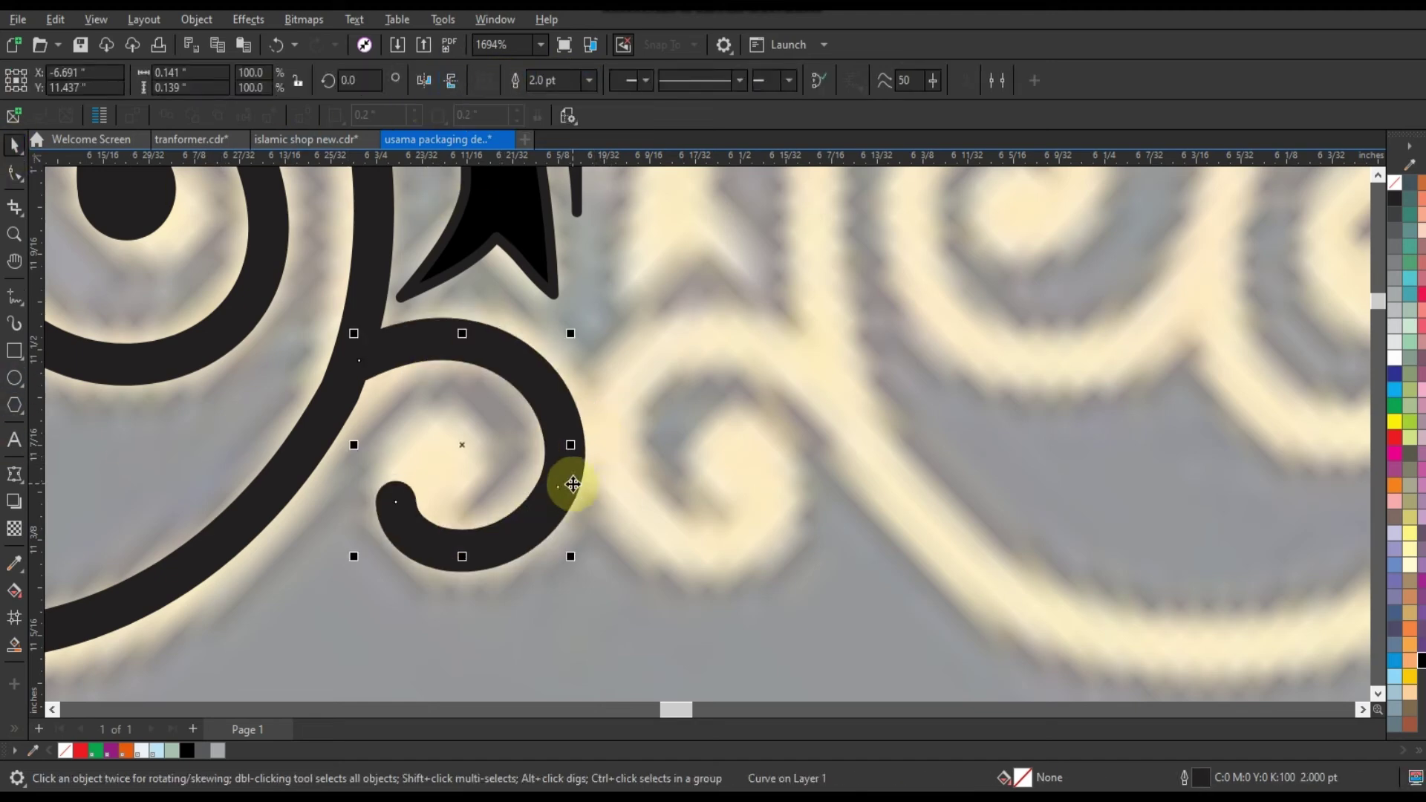
# - Draw a small ring inside the new curl and select the whole black ornament
pyautogui.press('F7')
pyautogui.moveTo(381, 429); pyautogui.dragTo(480, 540)
pyautogui.press('space')
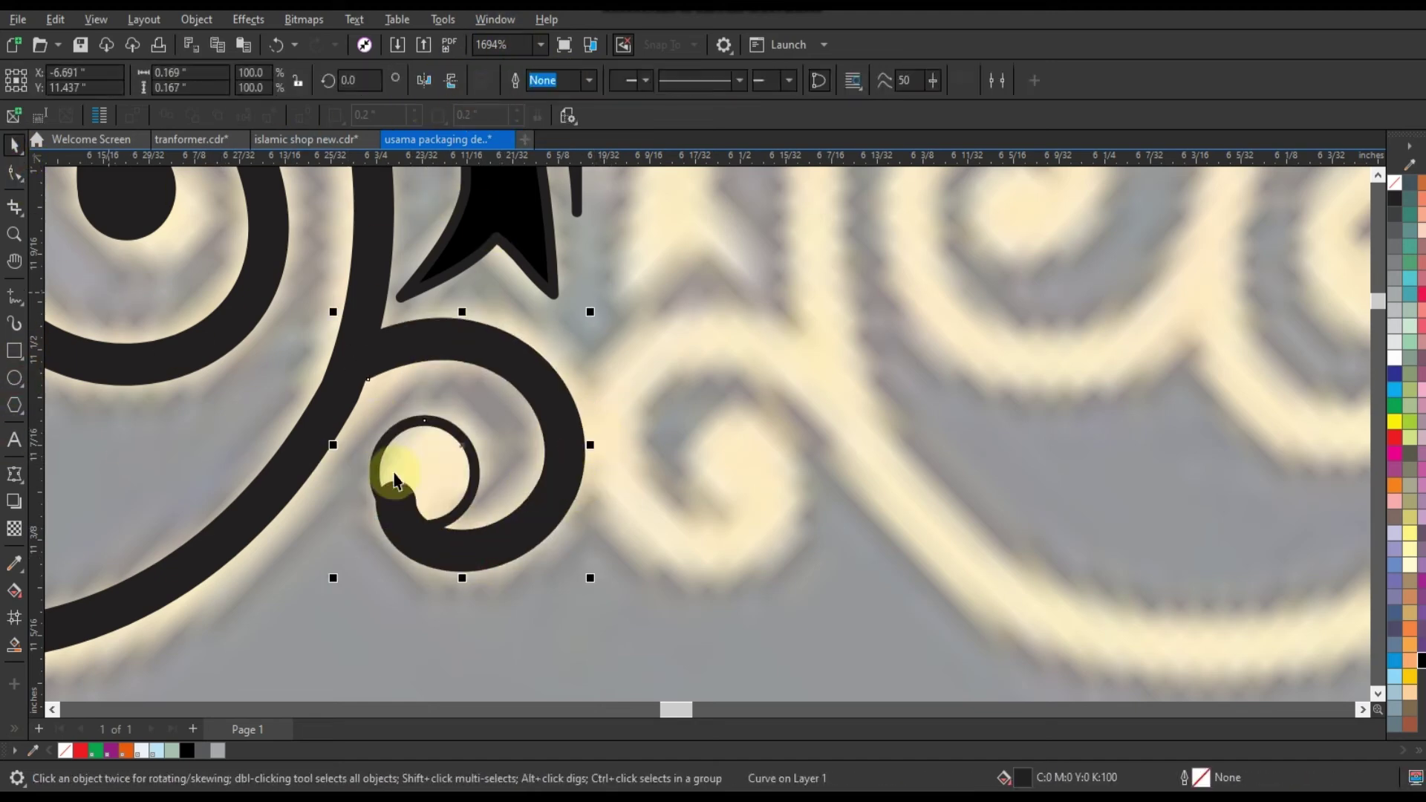
pyautogui.click(431, 465)
pyautogui.scroll(-3, 433, 473)
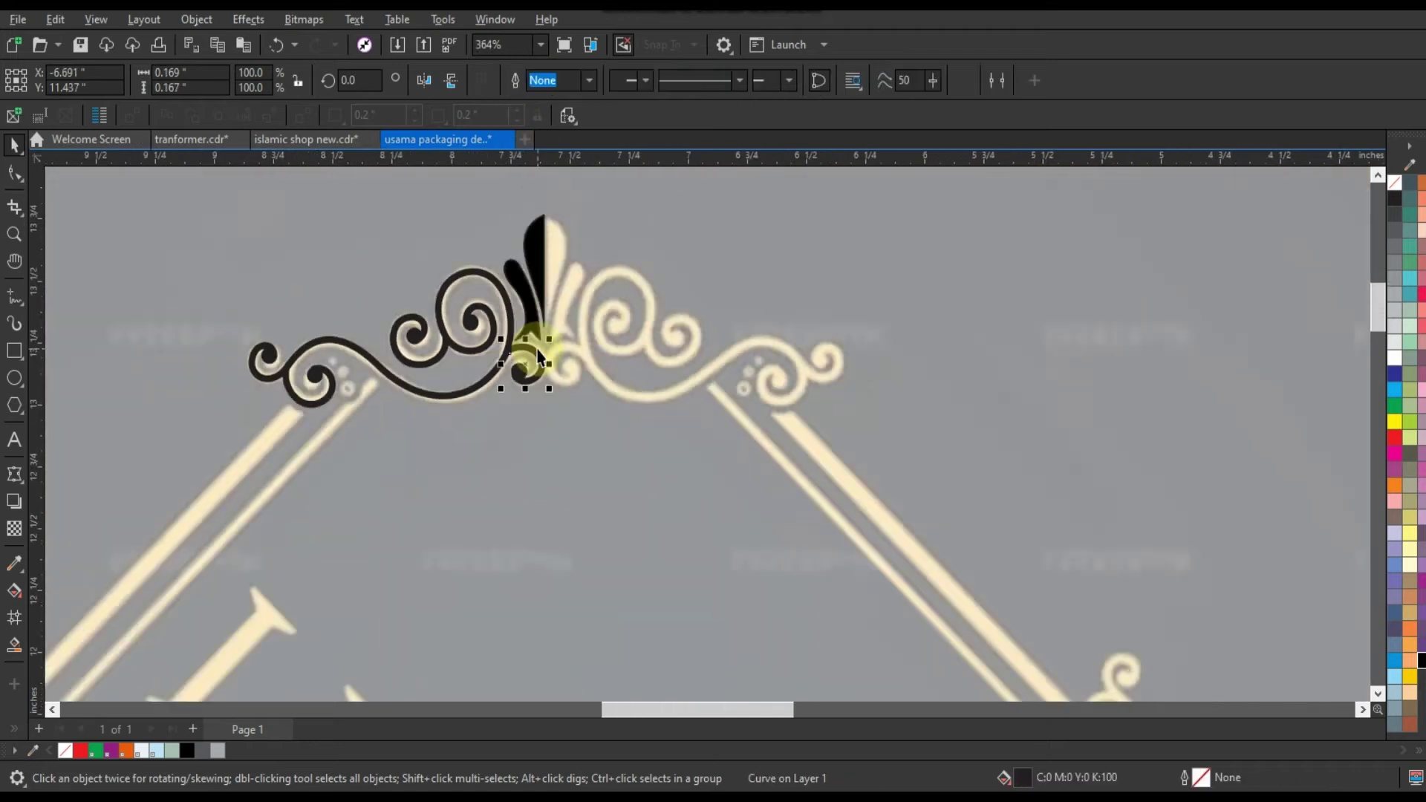
pyautogui.click(525, 382)
pyautogui.scroll(3, 525, 382)
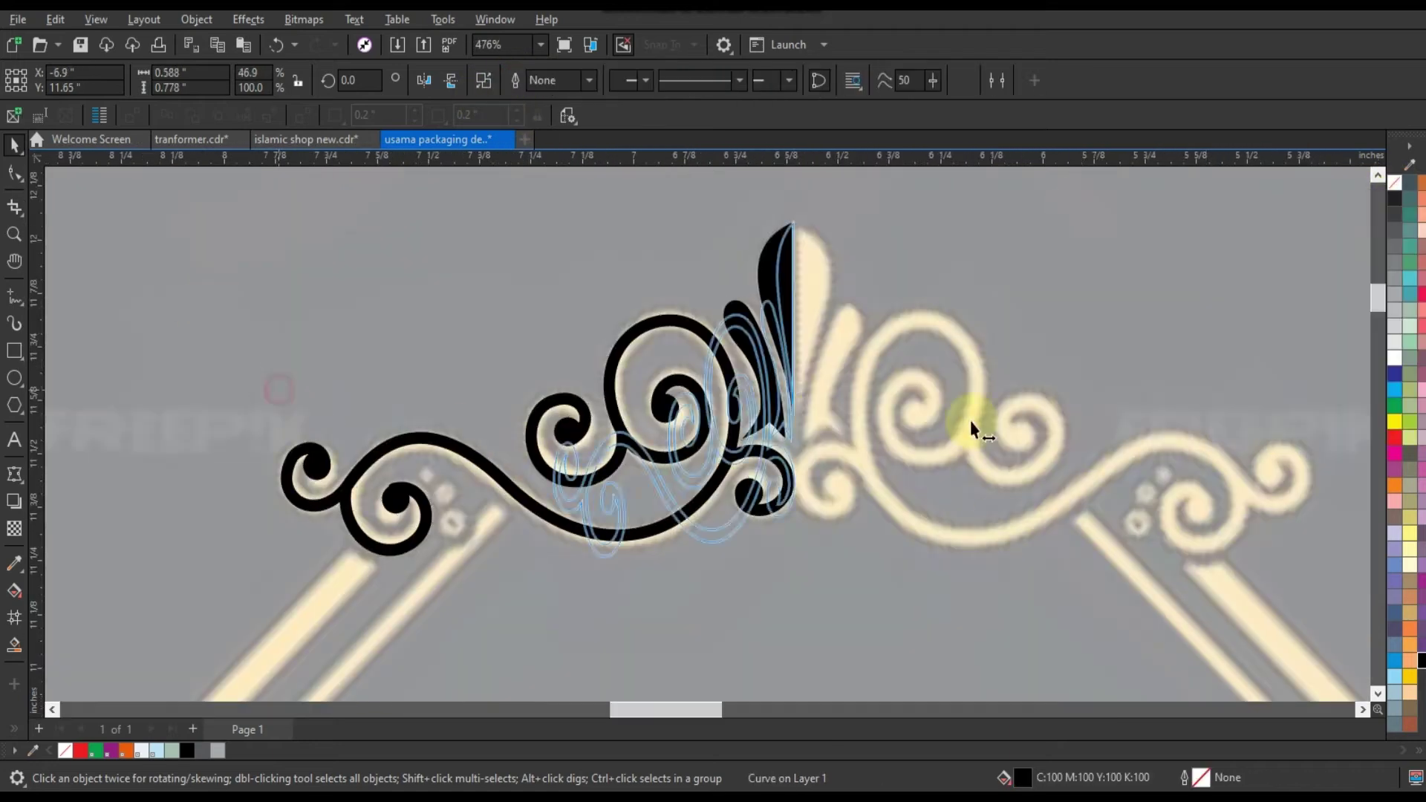
# - Mirror the scroll ornament to the right and draw three combined dots beside the left curl
pyautogui.moveTo(473, 437); pyautogui.dragTo(972, 422)
pyautogui.press('F7')
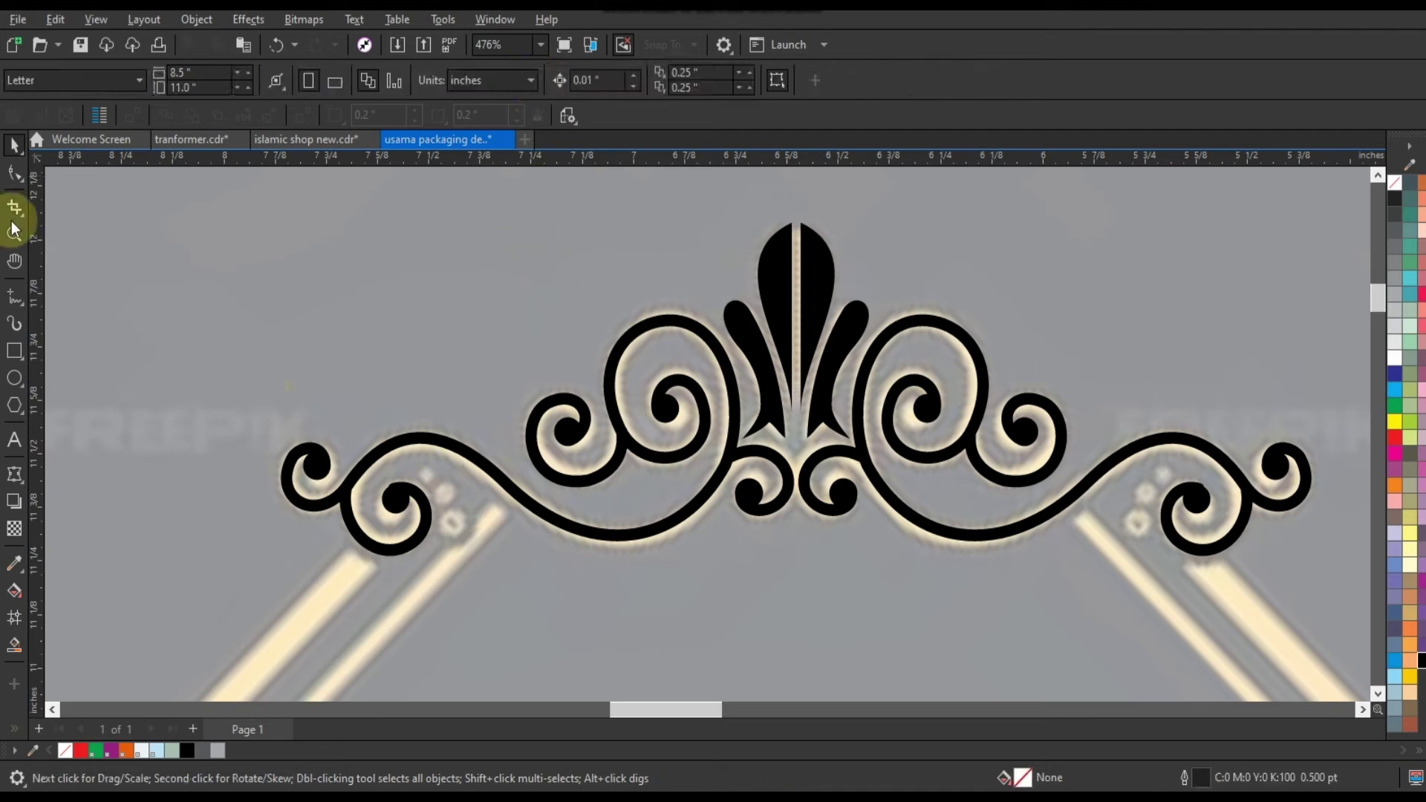
pyautogui.scroll(5, 446, 446)
pyautogui.moveTo(350, 291)
pyautogui.mouseDown()
pyautogui.moveTo(487, 456)
pyautogui.moveTo(526, 592)
pyautogui.mouseUp()
pyautogui.press('space')
pyautogui.moveTo(529, 595); pyautogui.dragTo(364, 303)
pyautogui.hotkey('ctrl', 'l')
# - Place a mirrored copy of the black dots beside the right curl
pyautogui.scroll(-3, 315, 366)
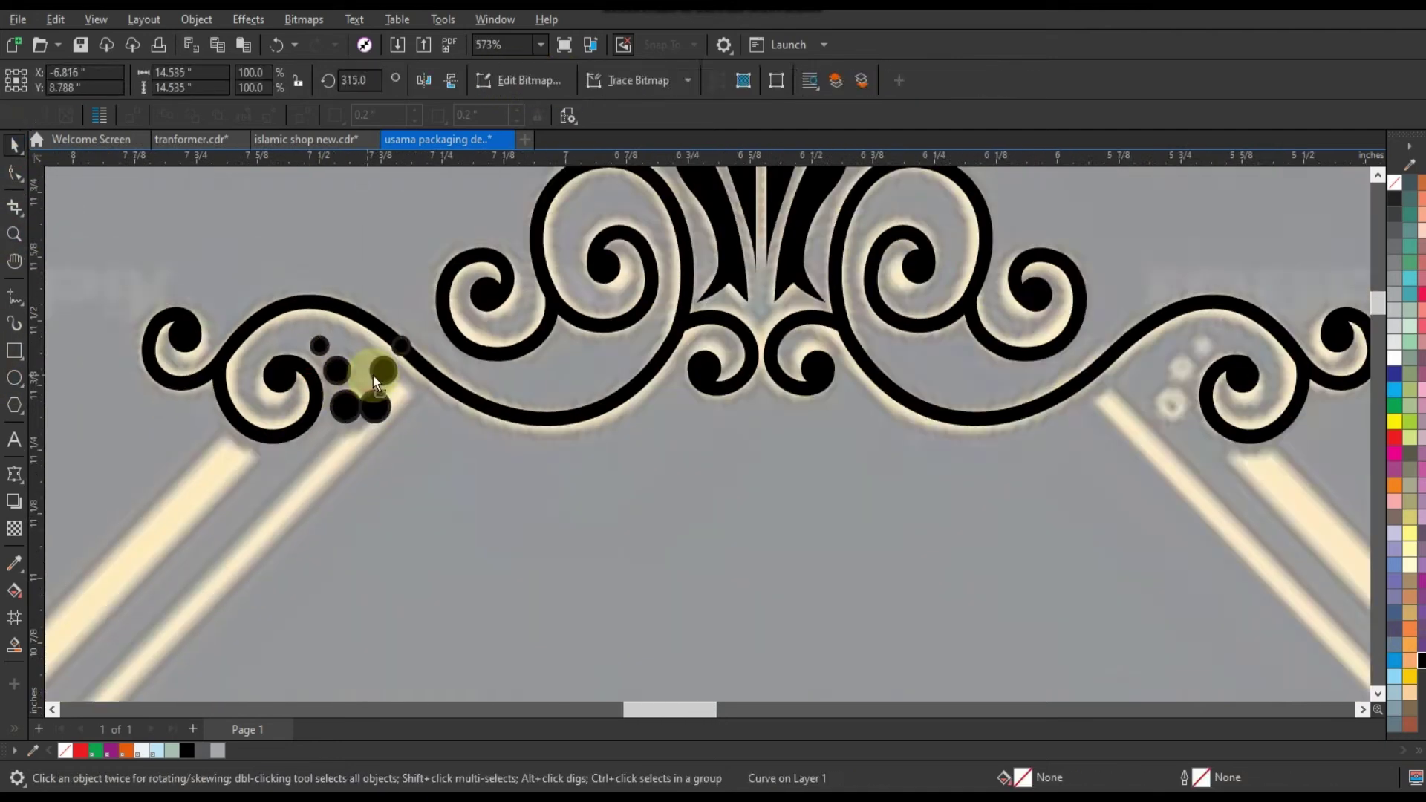
pyautogui.moveTo(373, 375); pyautogui.dragTo(1187, 412)
pyautogui.keyDown('shift'); pyautogui.click(653, 430); pyautogui.keyUp('shift')
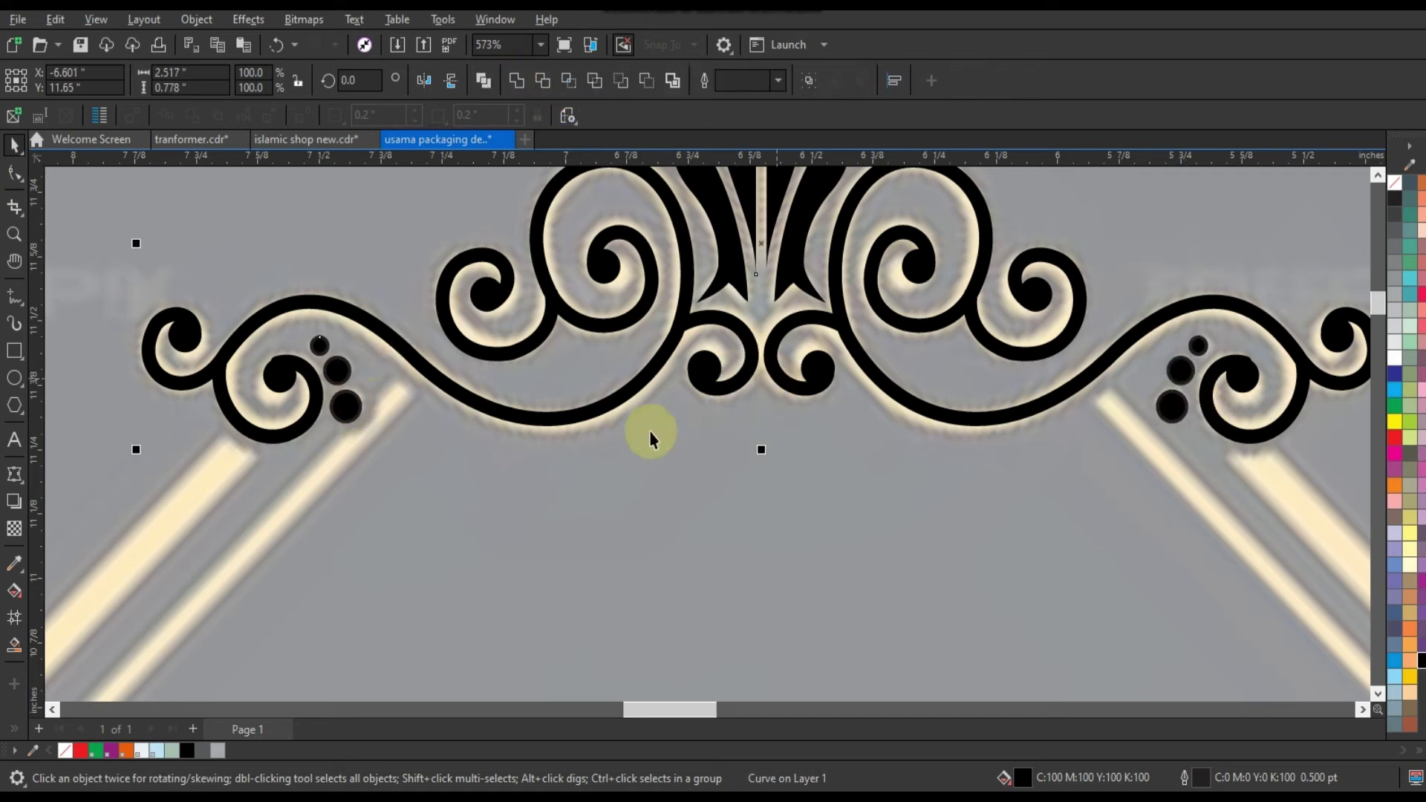
pyautogui.scroll(-5, 653, 430)
pyautogui.rightClick(1400, 186)
# - Select the diamond background with its ornament and reset the reference image's rotation to 0°
pyautogui.scroll(-2, 819, 387)
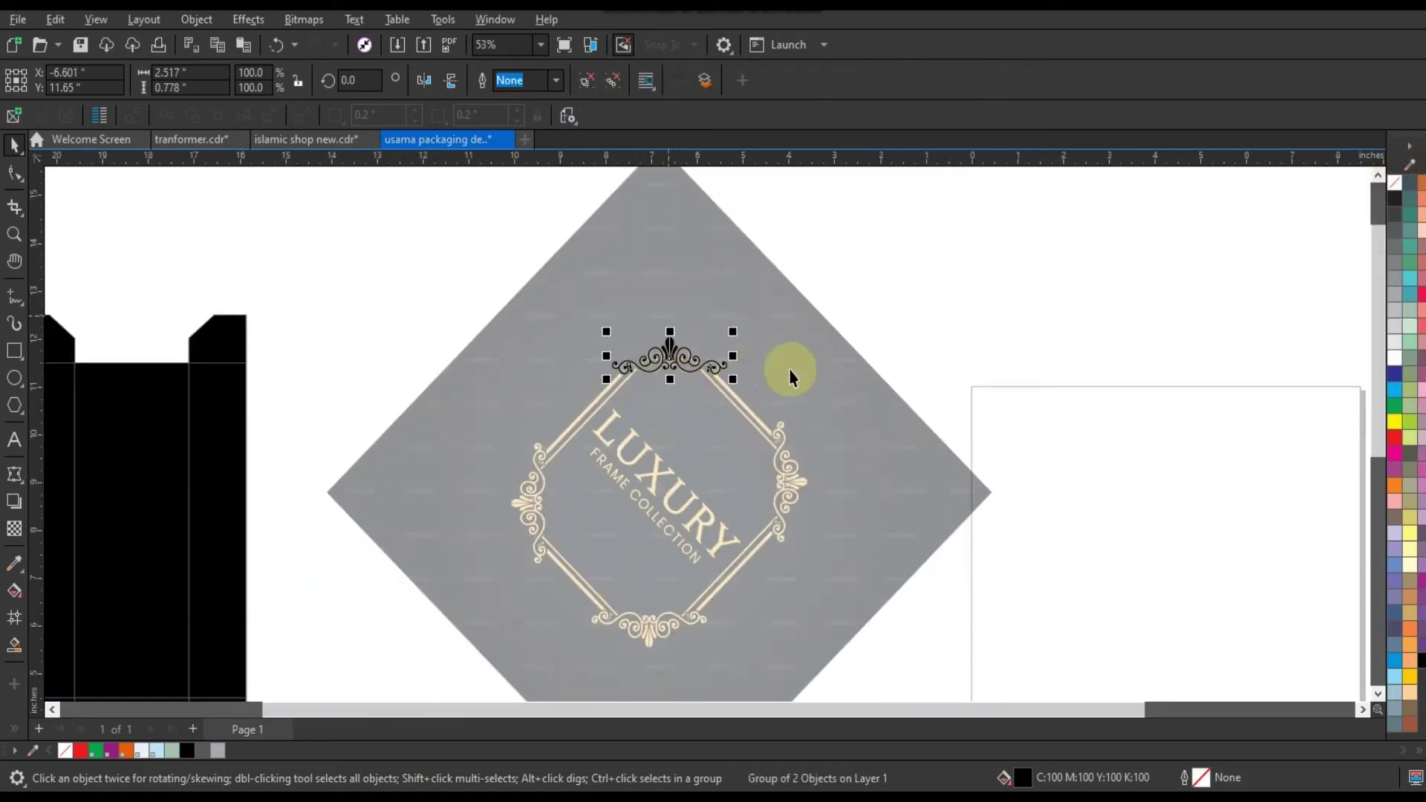
pyautogui.click(730, 374)
pyautogui.keyDown('shift'); pyautogui.click(724, 364); pyautogui.keyUp('shift')
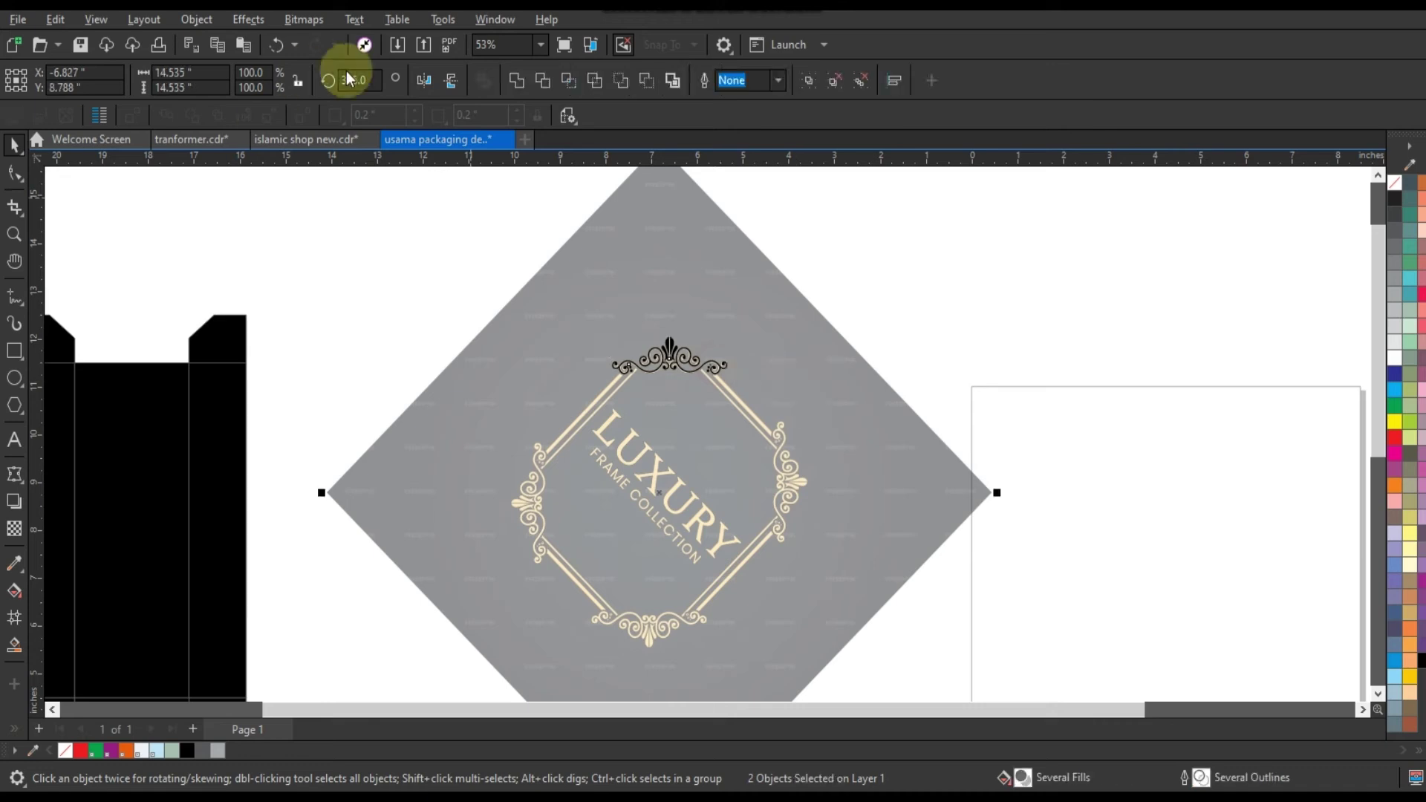
pyautogui.press('Return')
# - Zoom in to inspect the LUXURY frame's corner ornament, then zoom back out
pyautogui.click(14, 234)
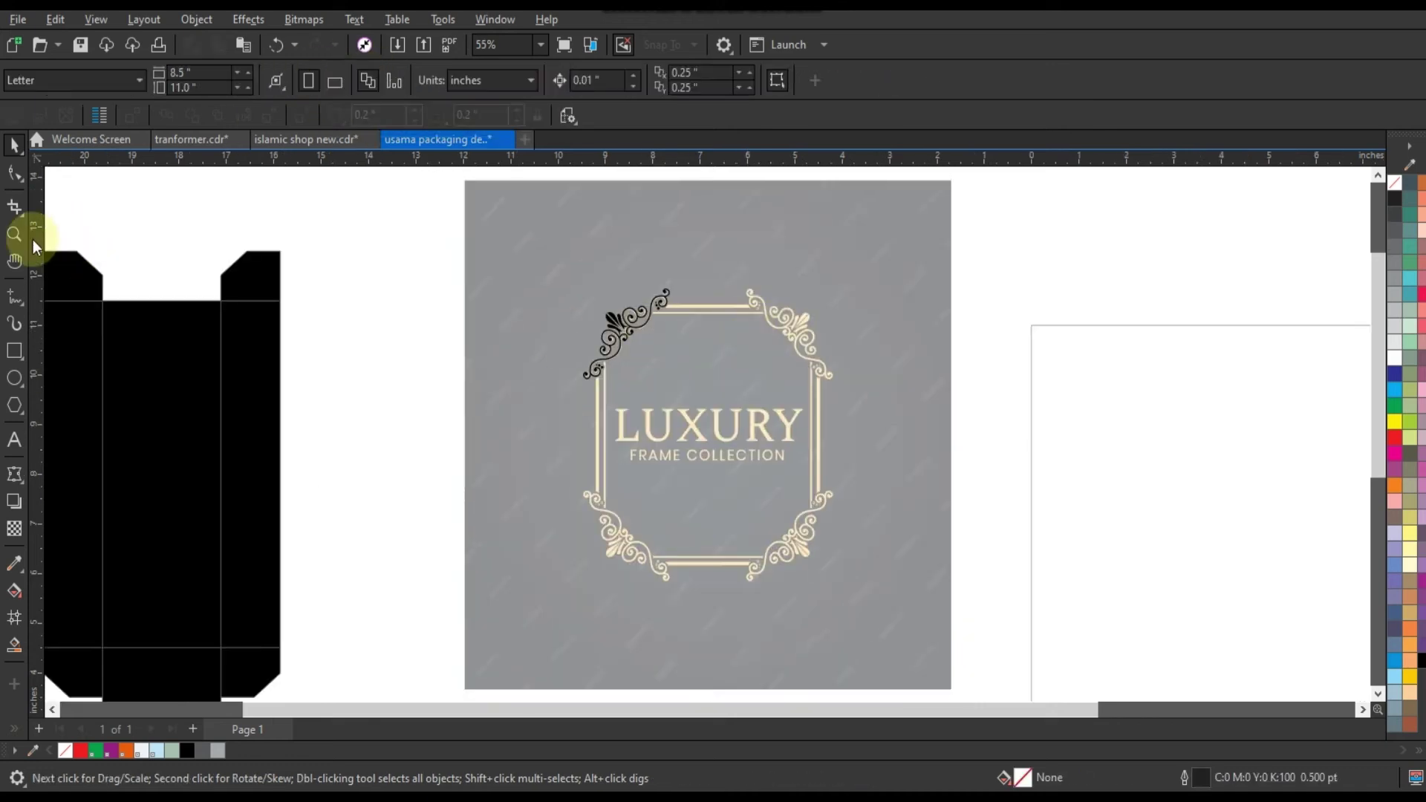
pyautogui.click(739, 431)
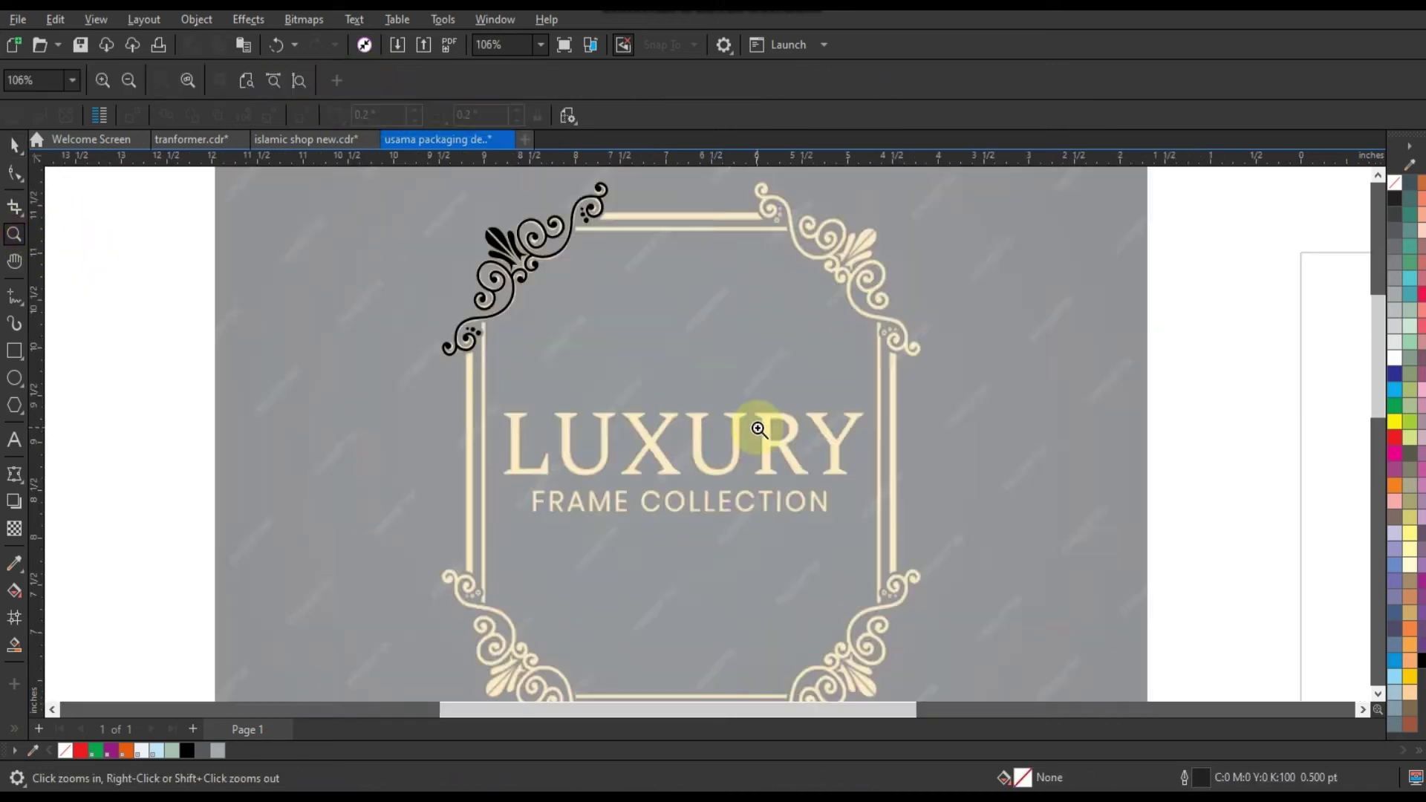
pyautogui.click(23, 145)
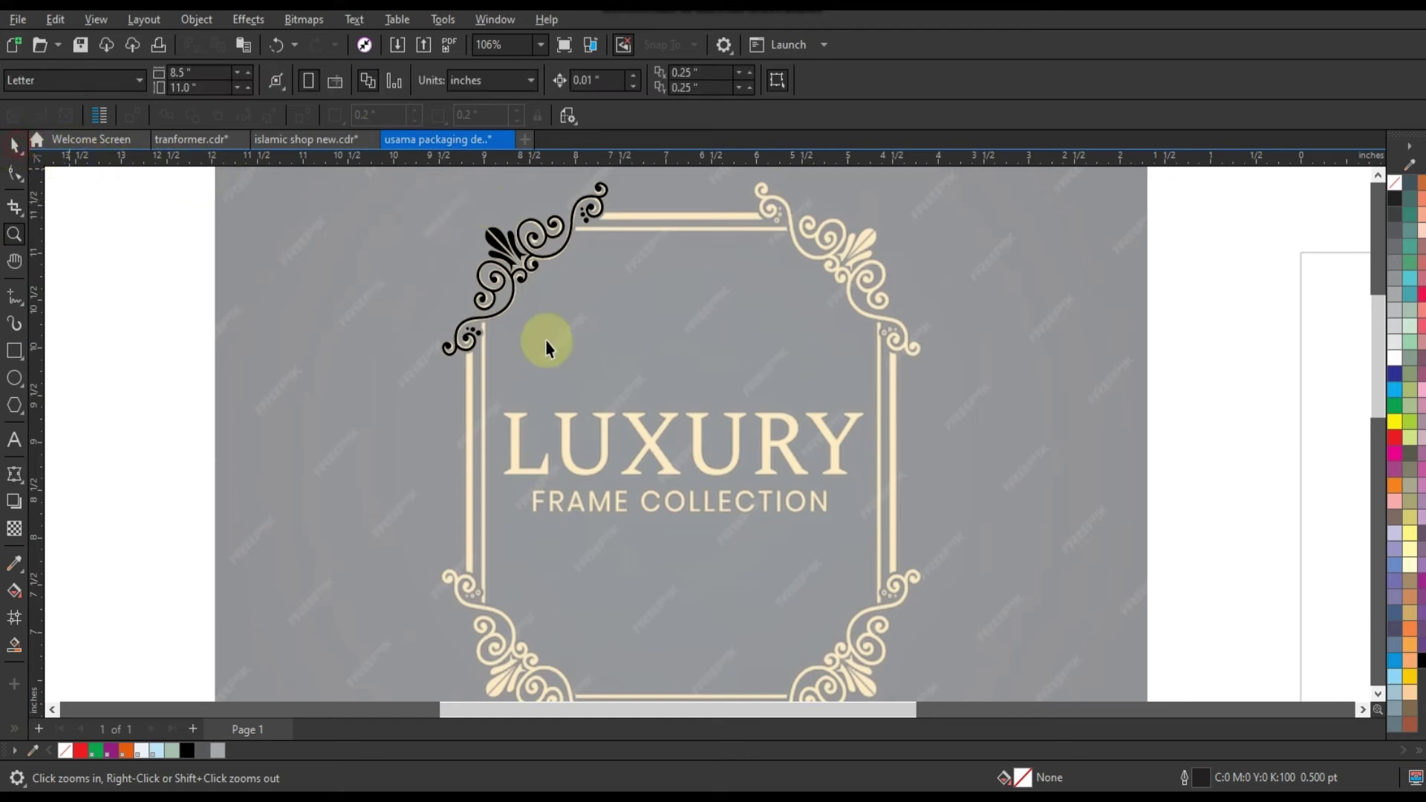
pyautogui.scroll(-1, 908, 490)
pyautogui.scroll(-2, 1129, 467)
# - Set the LUXURY frame image's transparency to 0 and move the VITALEA logo left off the box
pyautogui.click(904, 445)
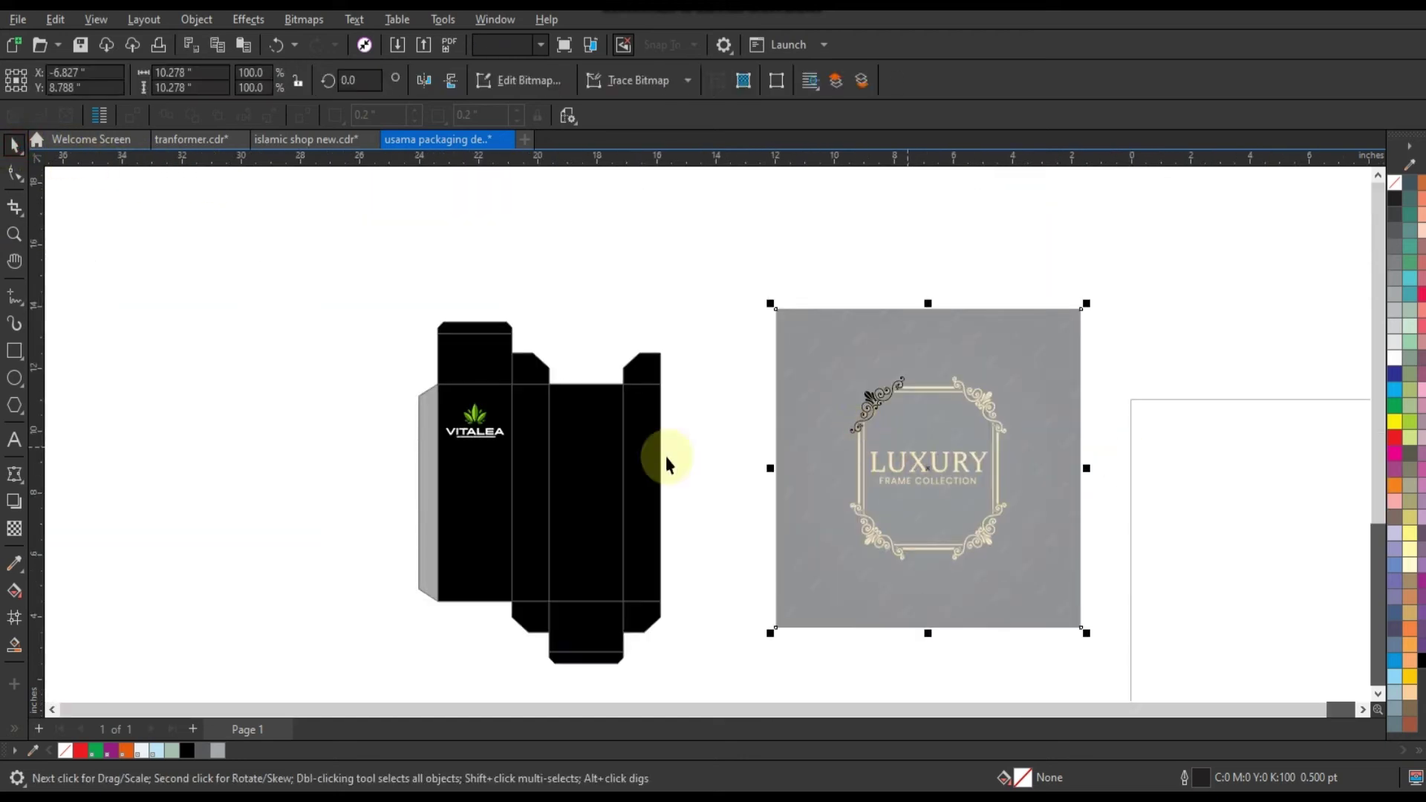
pyautogui.click(14, 531)
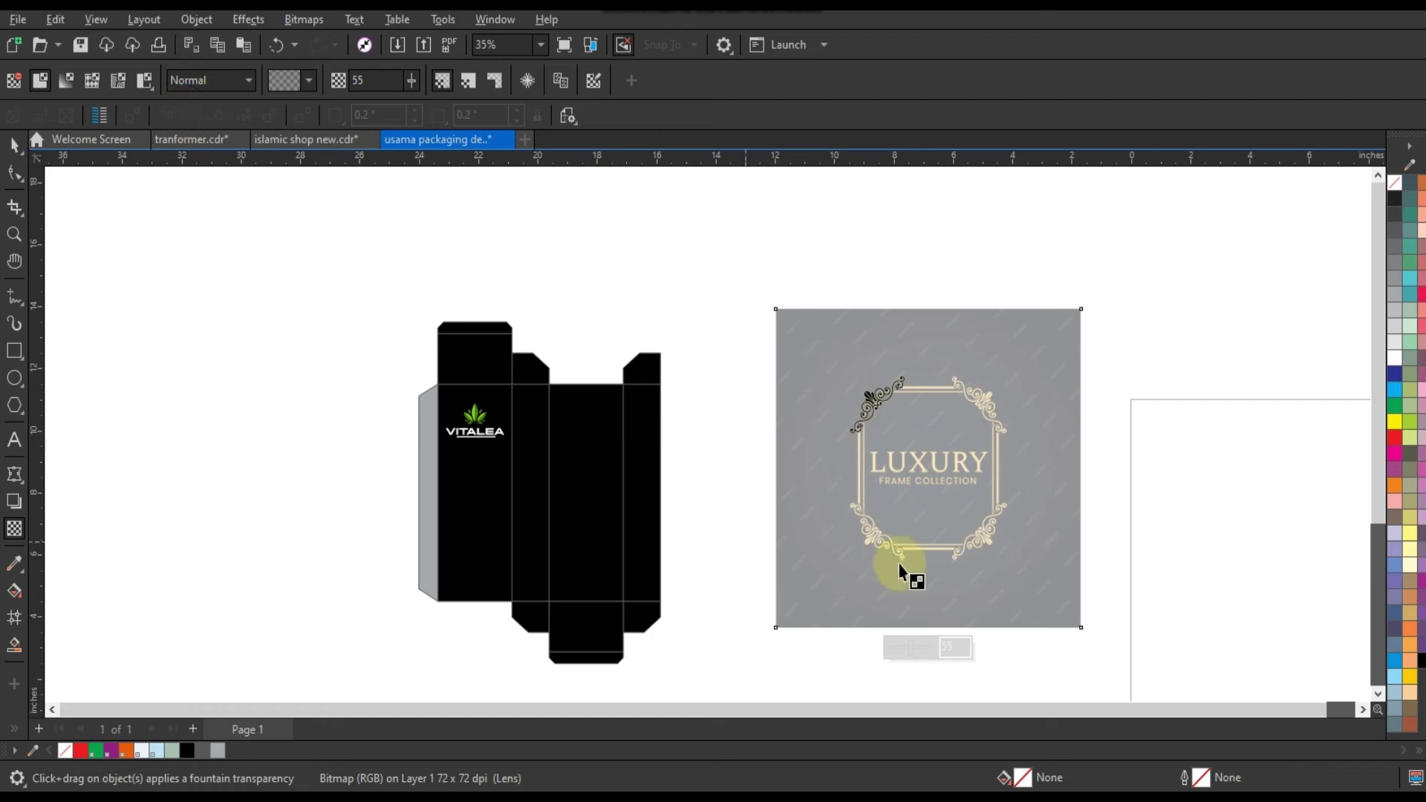
pyautogui.moveTo(909, 649); pyautogui.dragTo(875, 660)
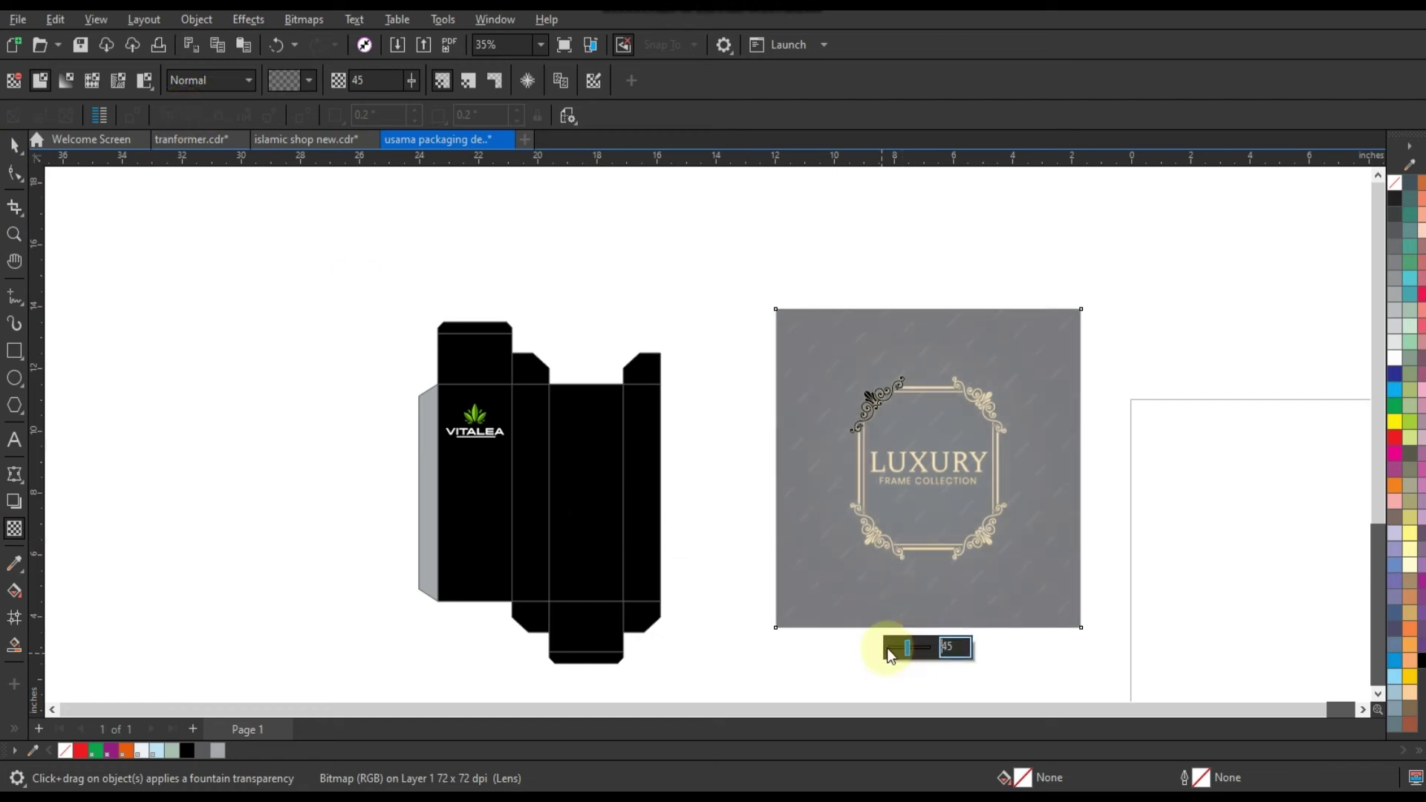
pyautogui.click(14, 145)
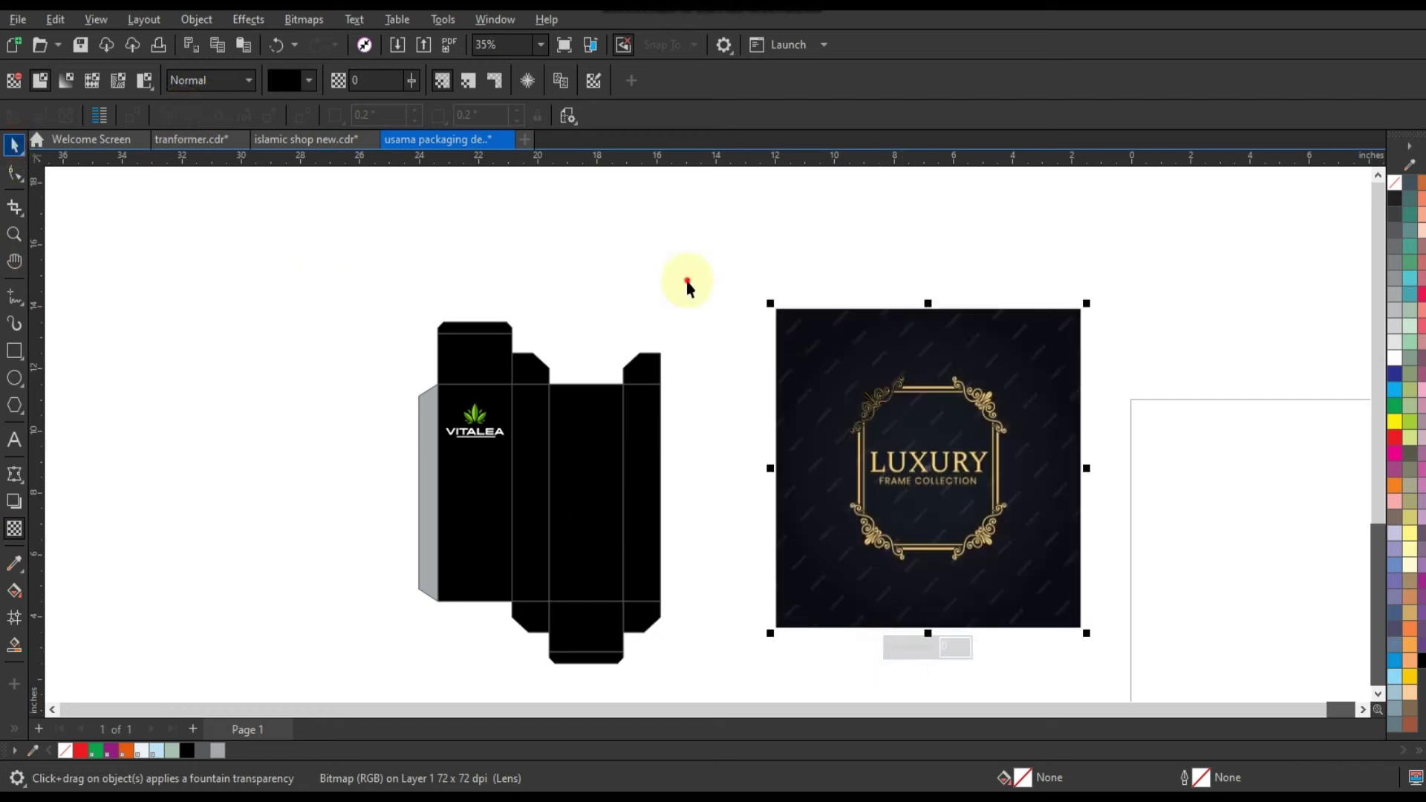
pyautogui.moveTo(372, 392)
pyautogui.mouseDown()
pyautogui.moveTo(519, 461)
pyautogui.moveTo(538, 450)
pyautogui.mouseUp()
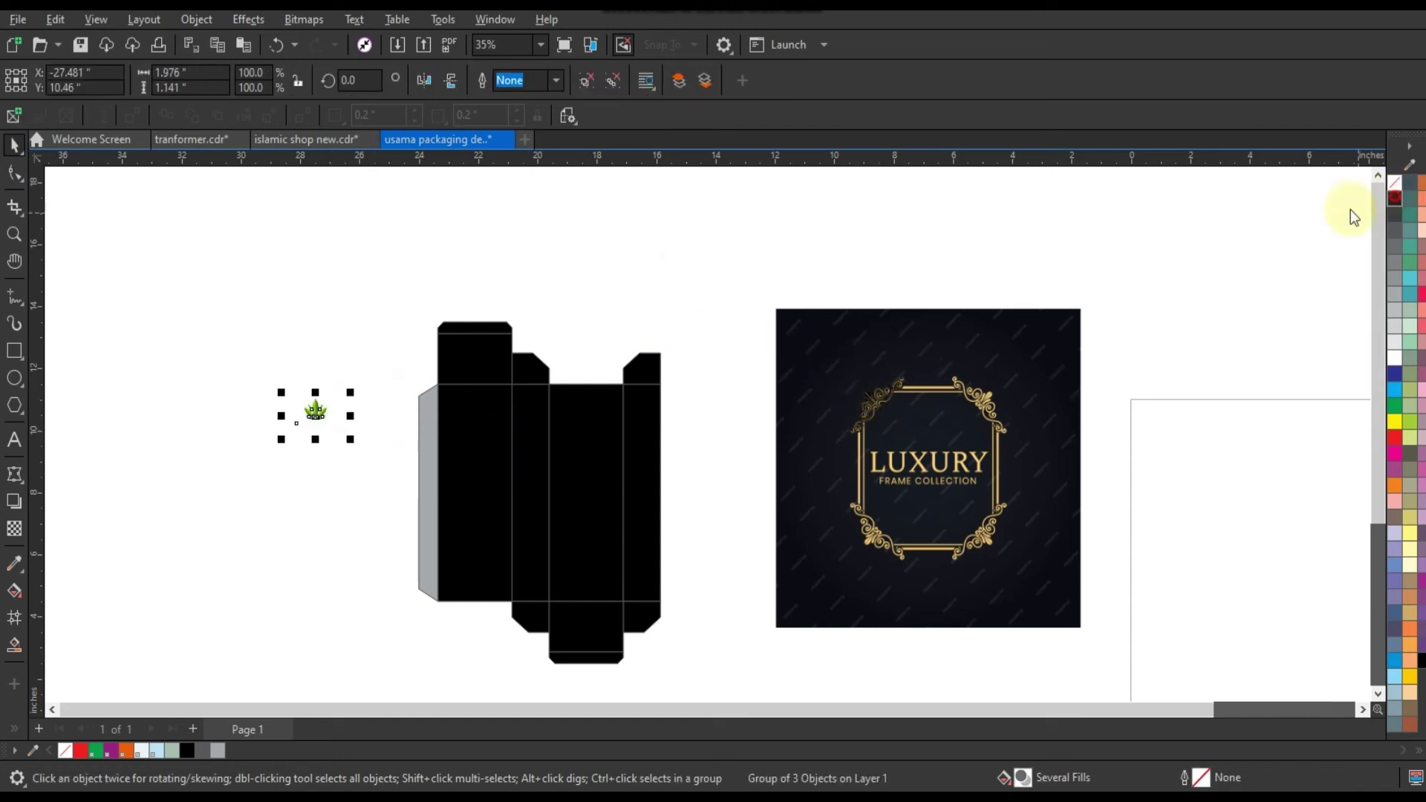
# - Move the frame's top-left corner ornament onto the black box panel and fill it cream
pyautogui.moveTo(690, 306); pyautogui.dragTo(880, 416)
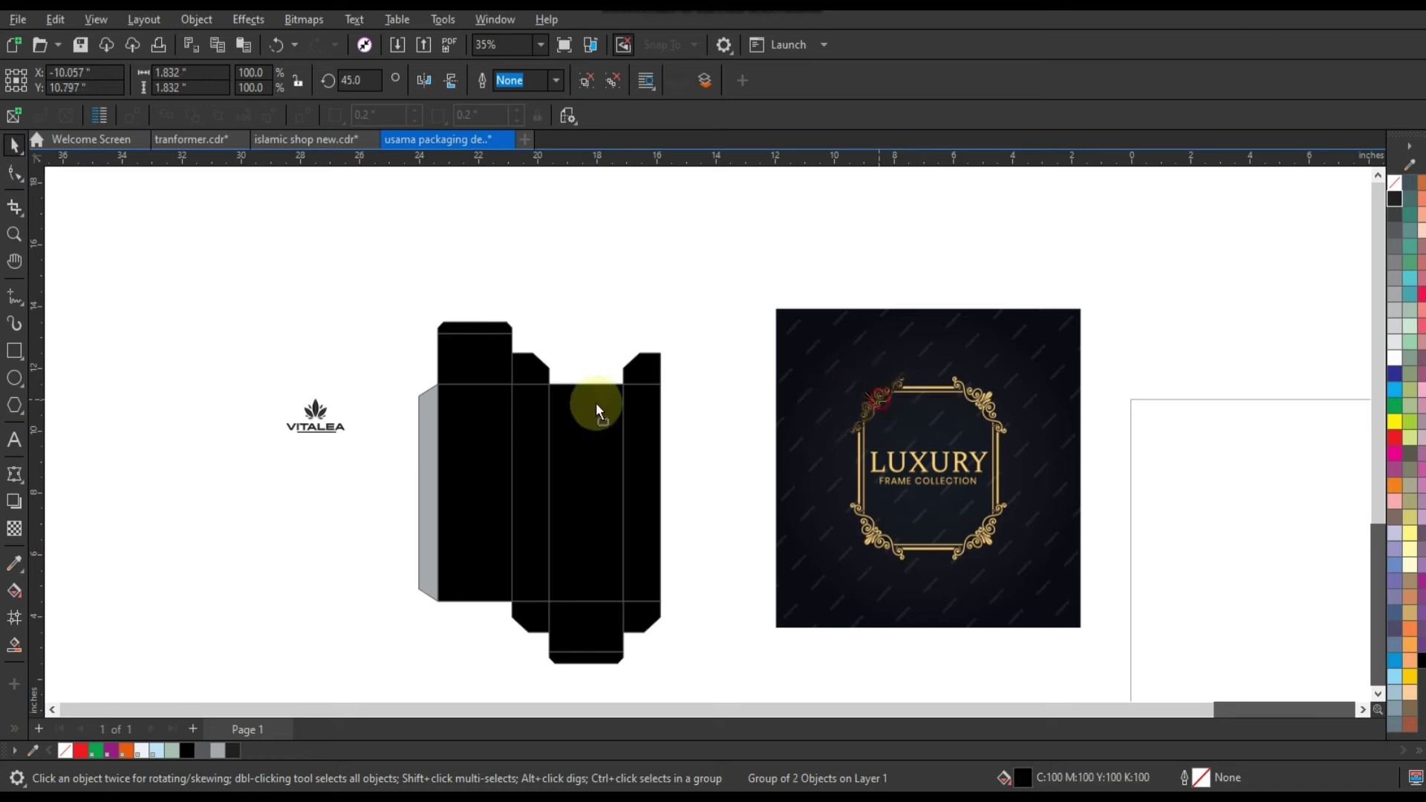
pyautogui.moveTo(474, 422); pyautogui.dragTo(472, 423)
pyautogui.hotkey('shift', 'F2')
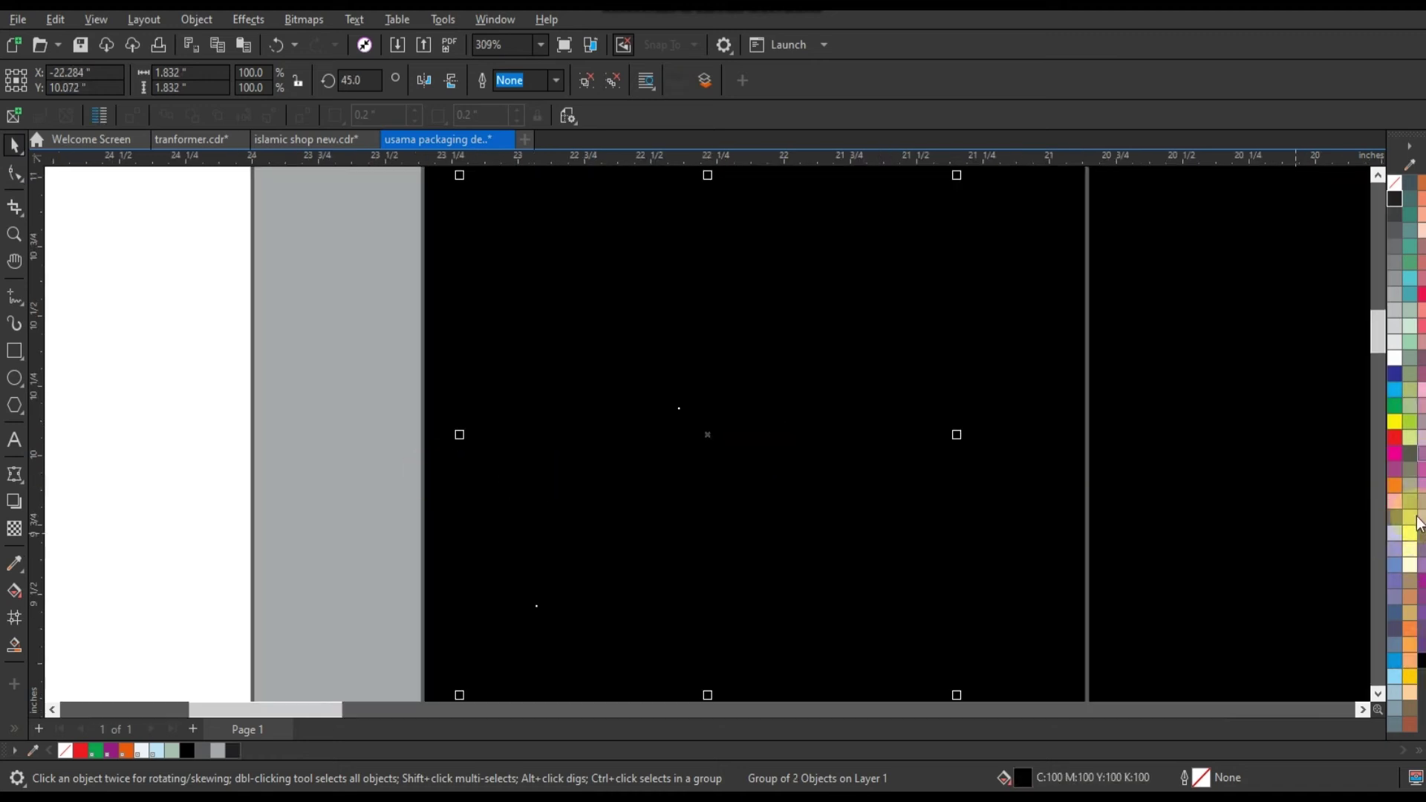
pyautogui.click(1411, 697)
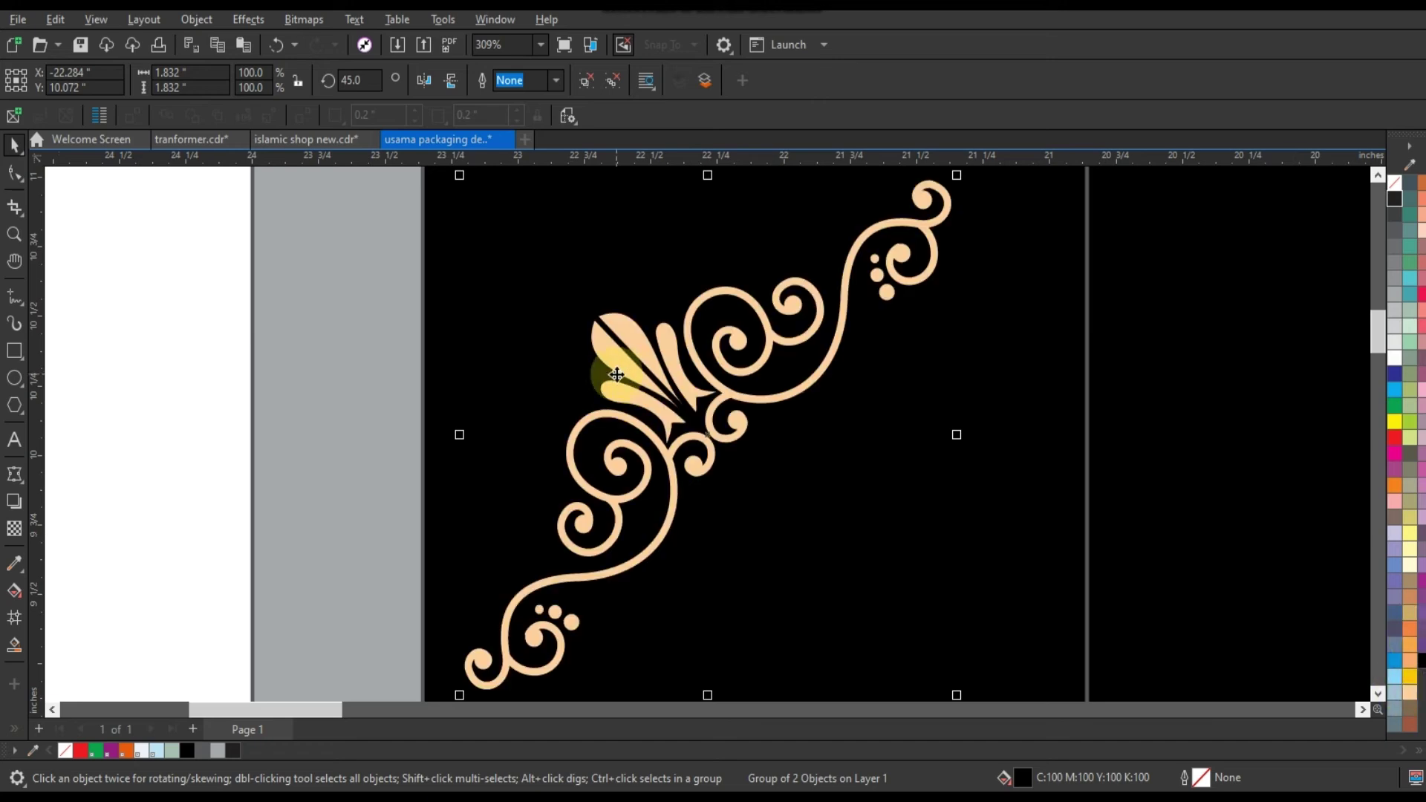
pyautogui.scroll(-2, 617, 375)
# - Shrink the ornament to about half size, fill it white, and ungroup and combine it into one curve
pyautogui.moveTo(766, 287); pyautogui.dragTo(712, 343)
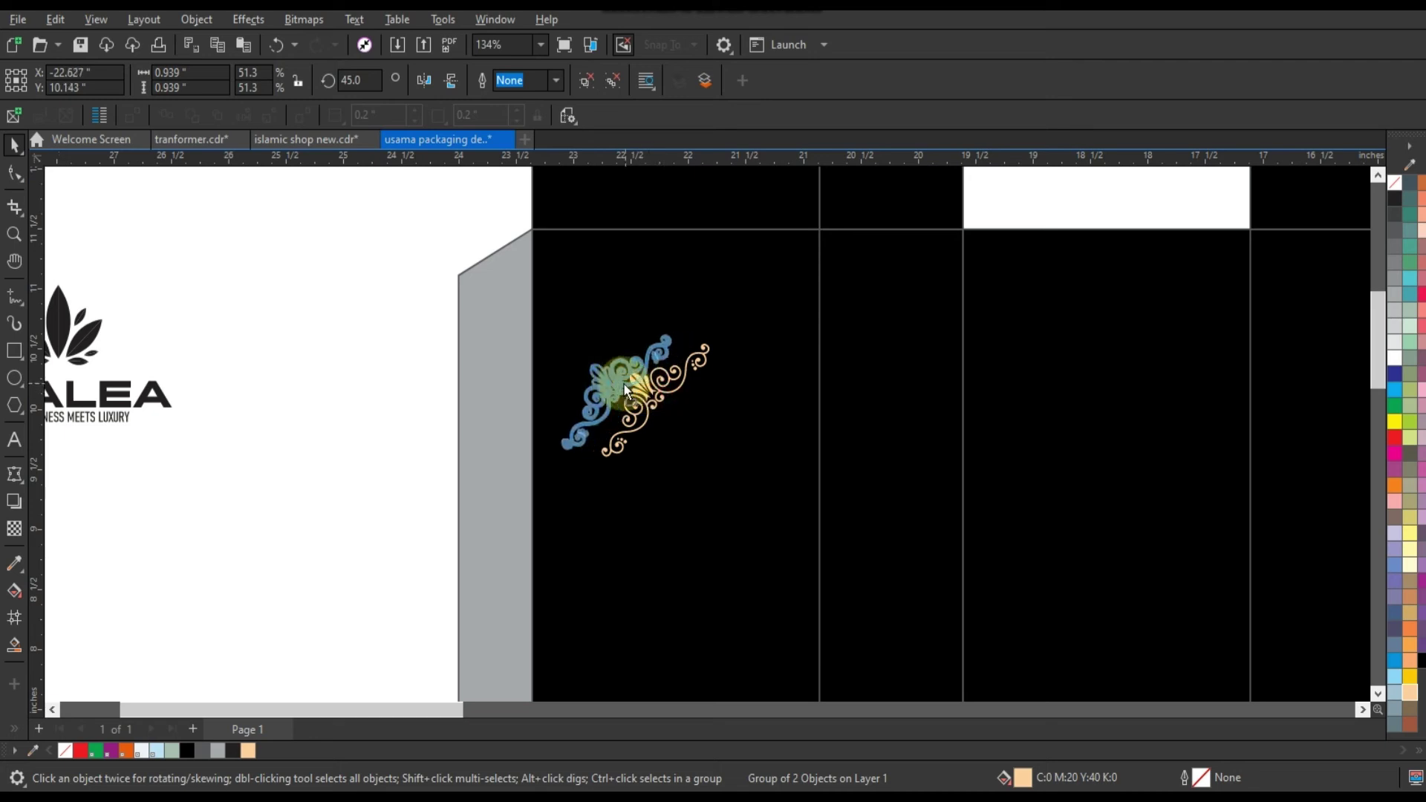
pyautogui.moveTo(624, 384); pyautogui.dragTo(614, 382)
pyautogui.click(1395, 360)
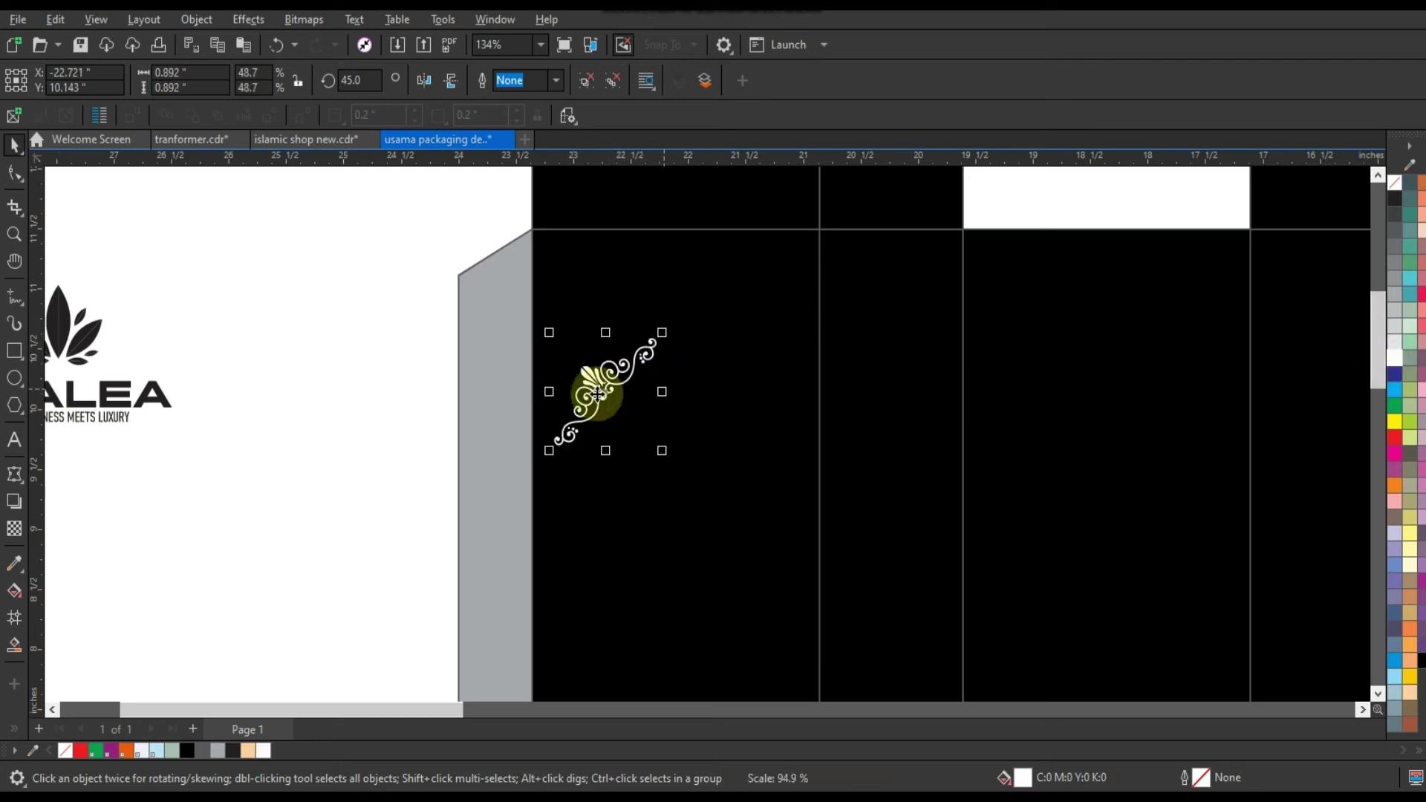
pyautogui.hotkey('ctrl', 'u')
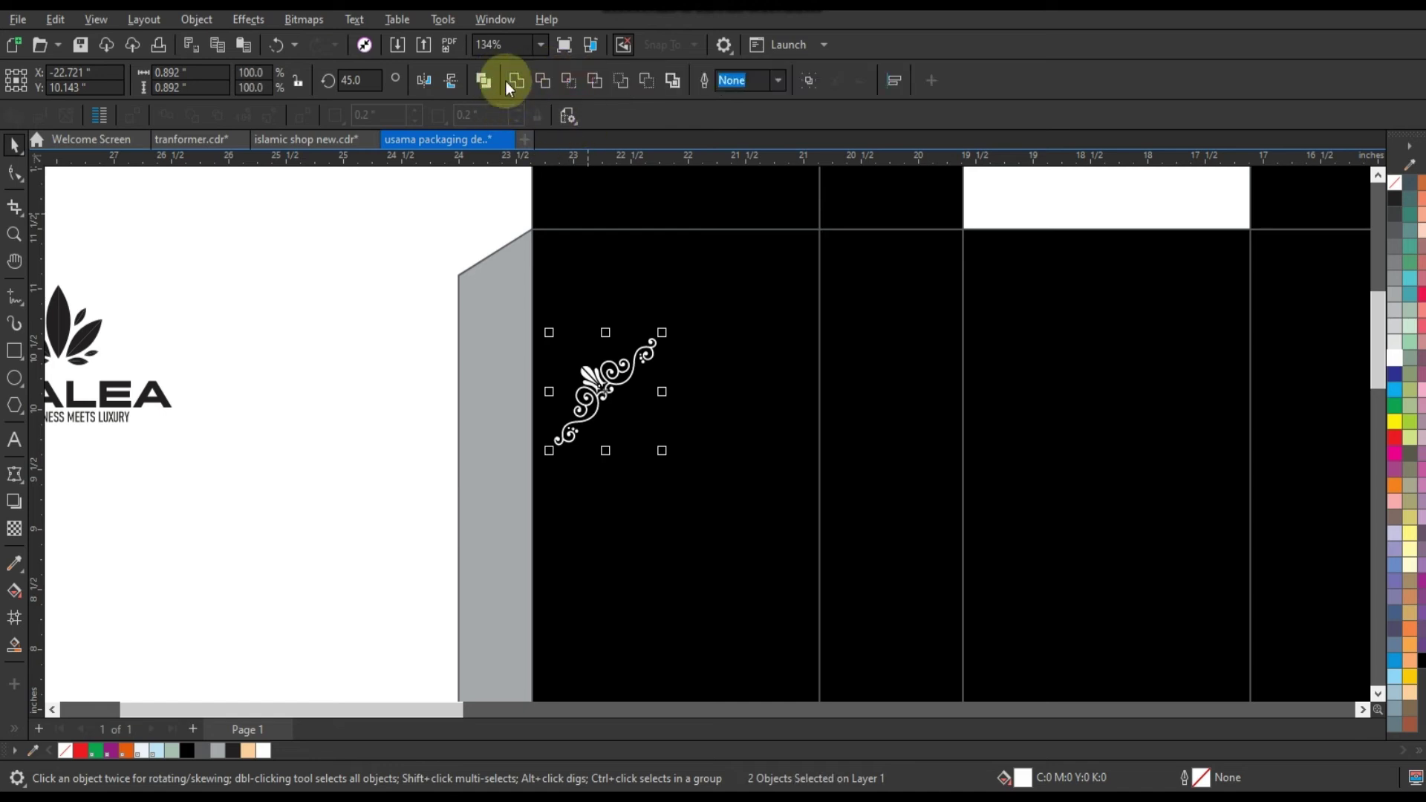
pyautogui.click(506, 82)
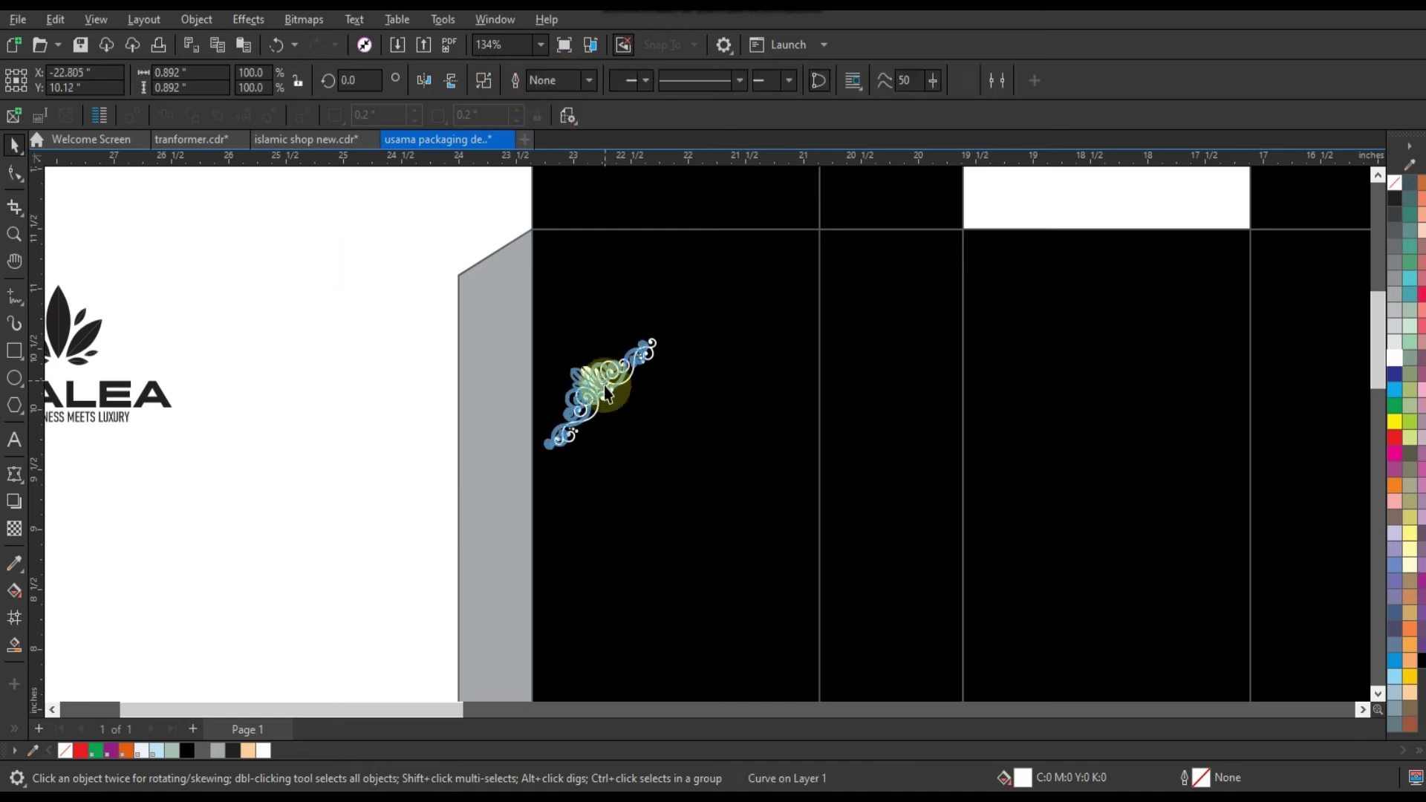
# - Add a horizontally mirrored copy, scale the pair to fit, and combine them into one curve
pyautogui.moveTo(542, 393)
pyautogui.mouseDown()
pyautogui.moveTo(658, 405)
pyautogui.moveTo(705, 383)
pyautogui.moveTo(759, 385)
pyautogui.mouseUp()
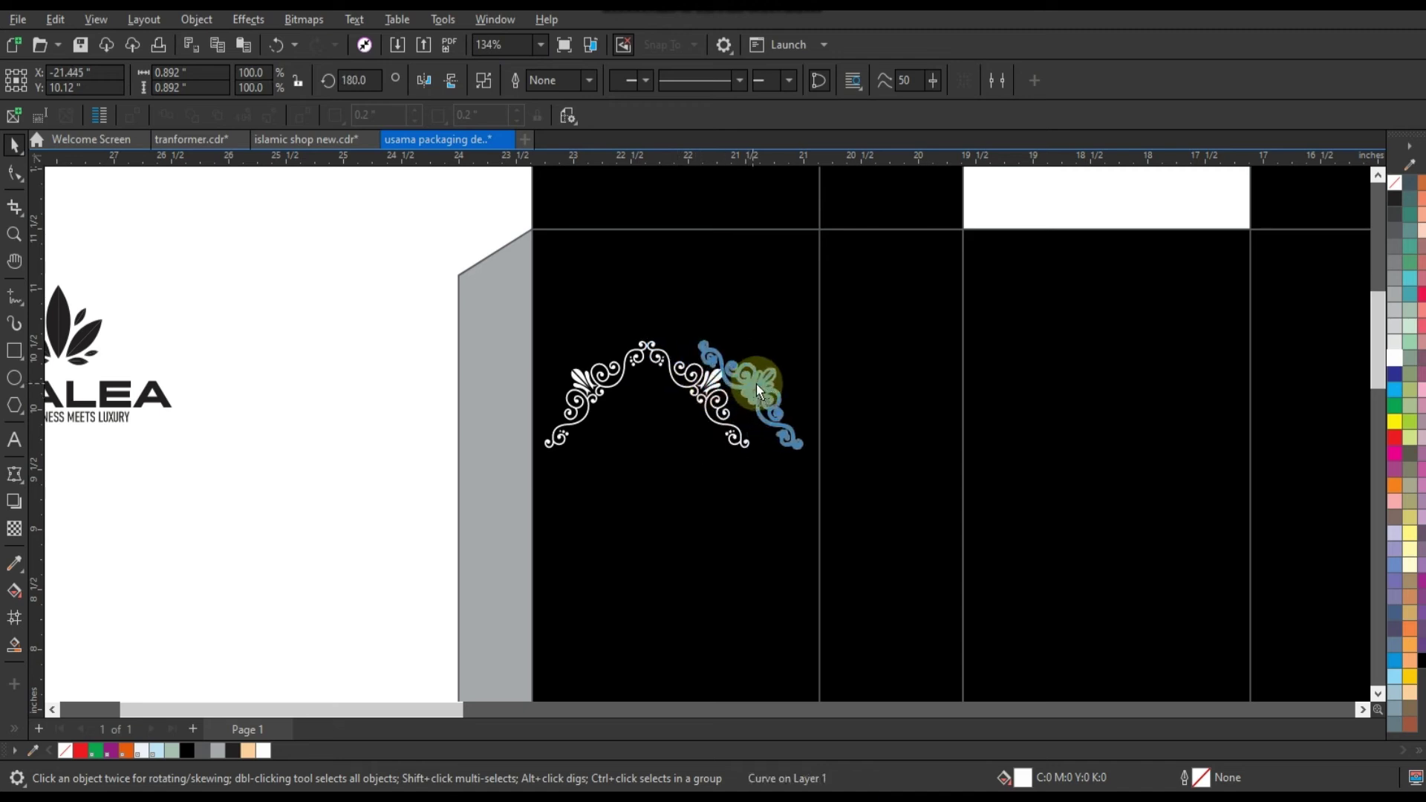
pyautogui.keyDown('shift'); pyautogui.click(616, 381); pyautogui.keyUp('shift')
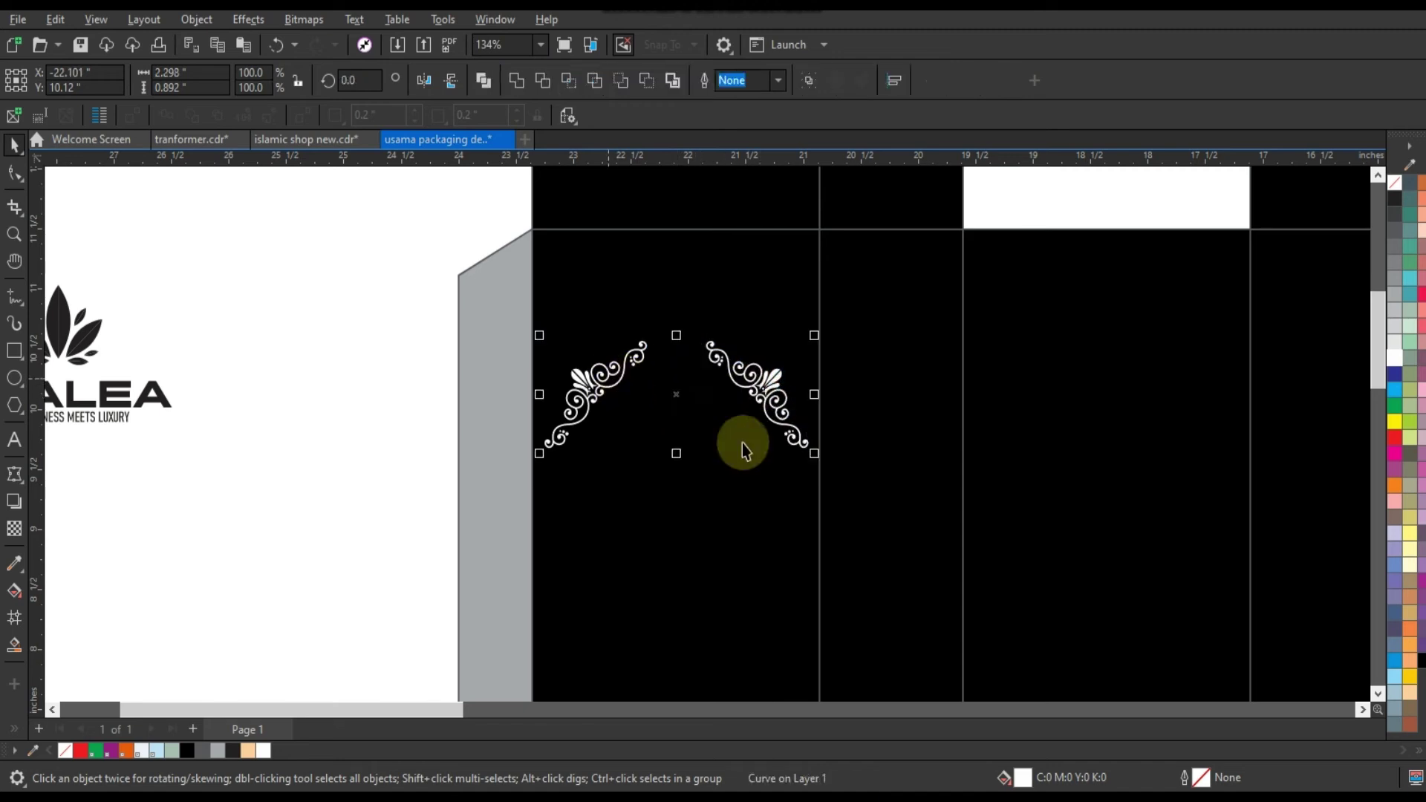
pyautogui.moveTo(817, 457); pyautogui.dragTo(734, 427)
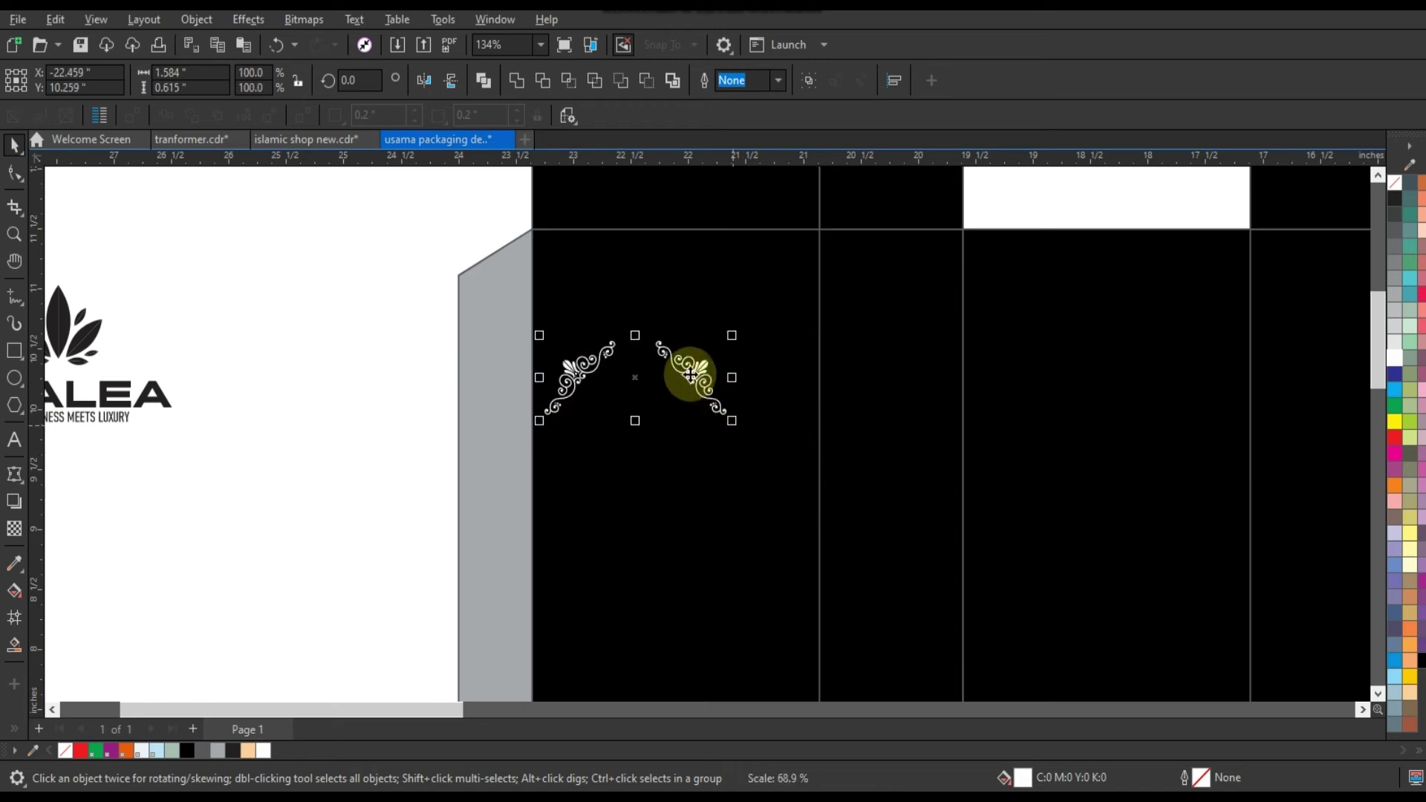
pyautogui.moveTo(694, 375); pyautogui.dragTo(765, 385)
pyautogui.keyDown('shift'); pyautogui.click(616, 376); pyautogui.keyUp('shift')
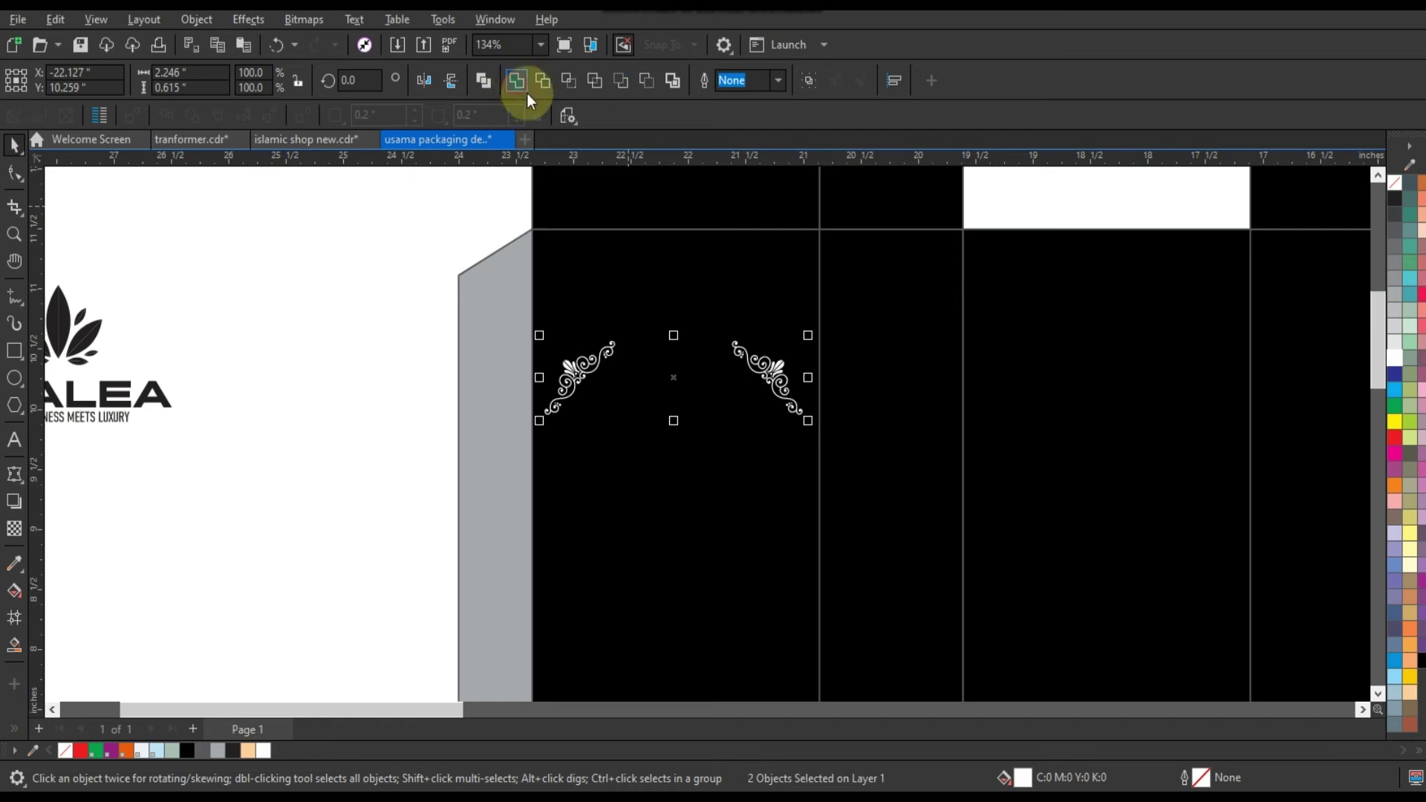
pyautogui.click(516, 81)
# - Mirror-copy the ornament pair vertically to the bottom of the front panel
pyautogui.moveTo(674, 335); pyautogui.dragTo(674, 506)
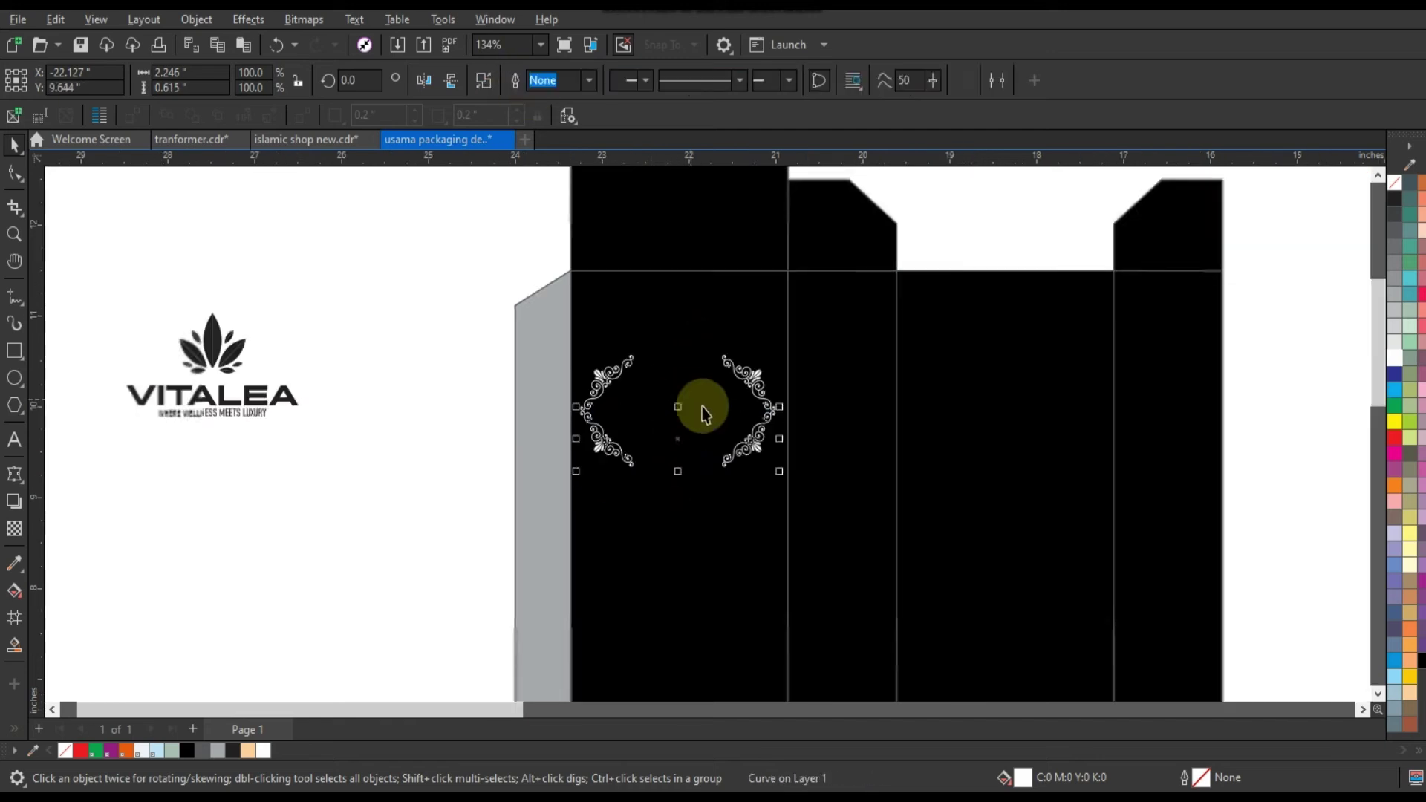
pyautogui.click(743, 487)
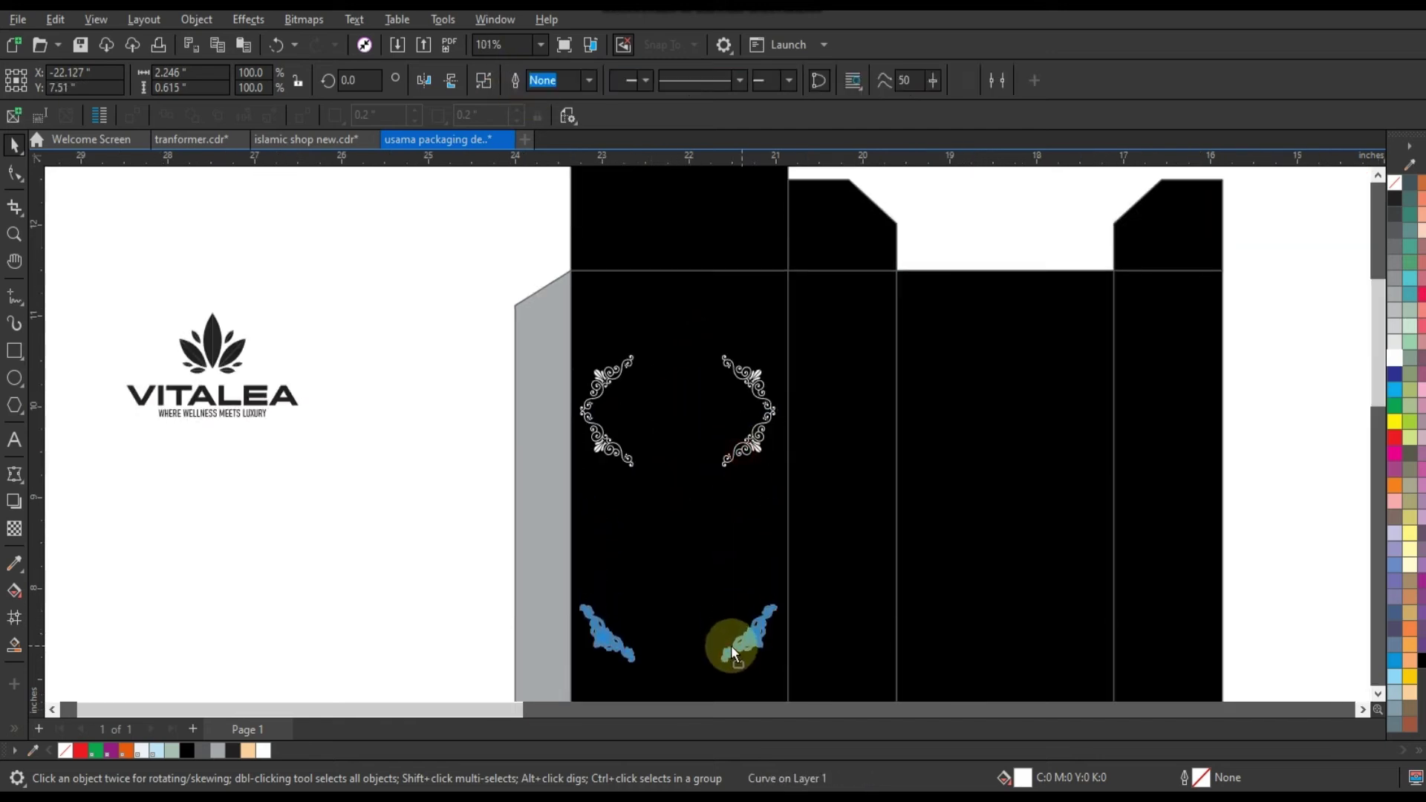
pyautogui.moveTo(729, 639); pyautogui.dragTo(731, 645)
pyautogui.keyDown('shift'); pyautogui.click(760, 388); pyautogui.keyUp('shift')
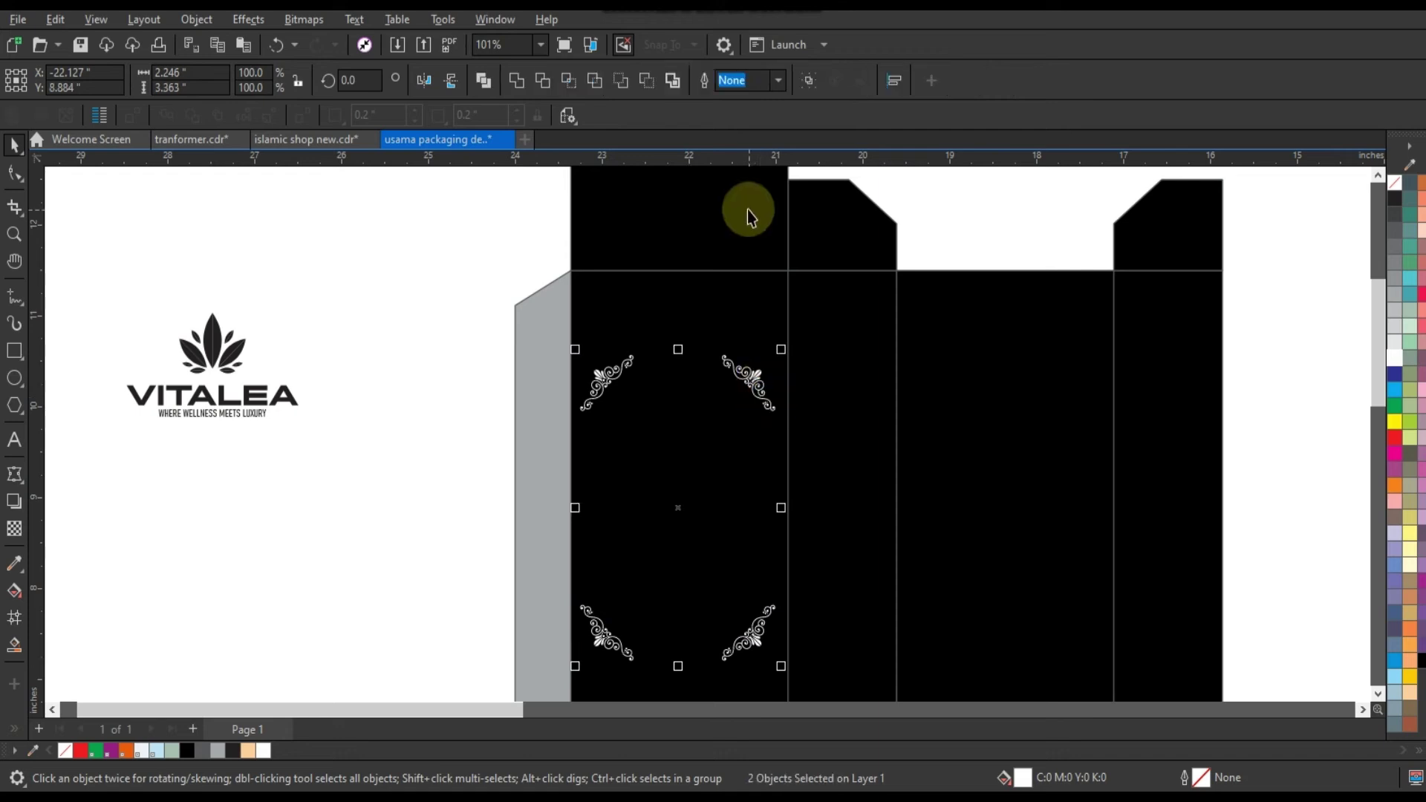
pyautogui.hotkey('shift', 'F2')
# - Add a copy of the thin vertical line just to the right beneath the ornament
pyautogui.click(641, 327)
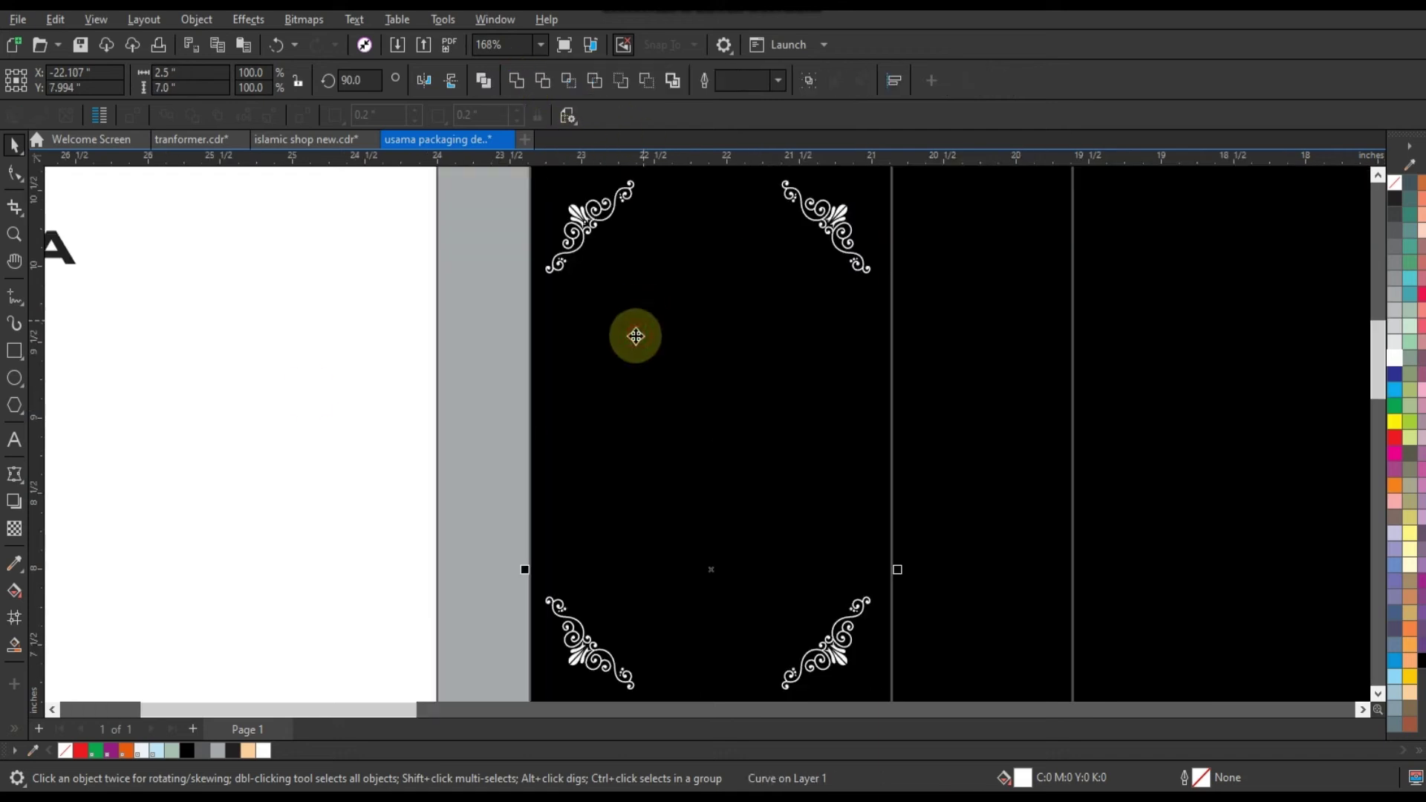
pyautogui.click(286, 398)
pyautogui.scroll(5, 565, 282)
pyautogui.click(632, 438)
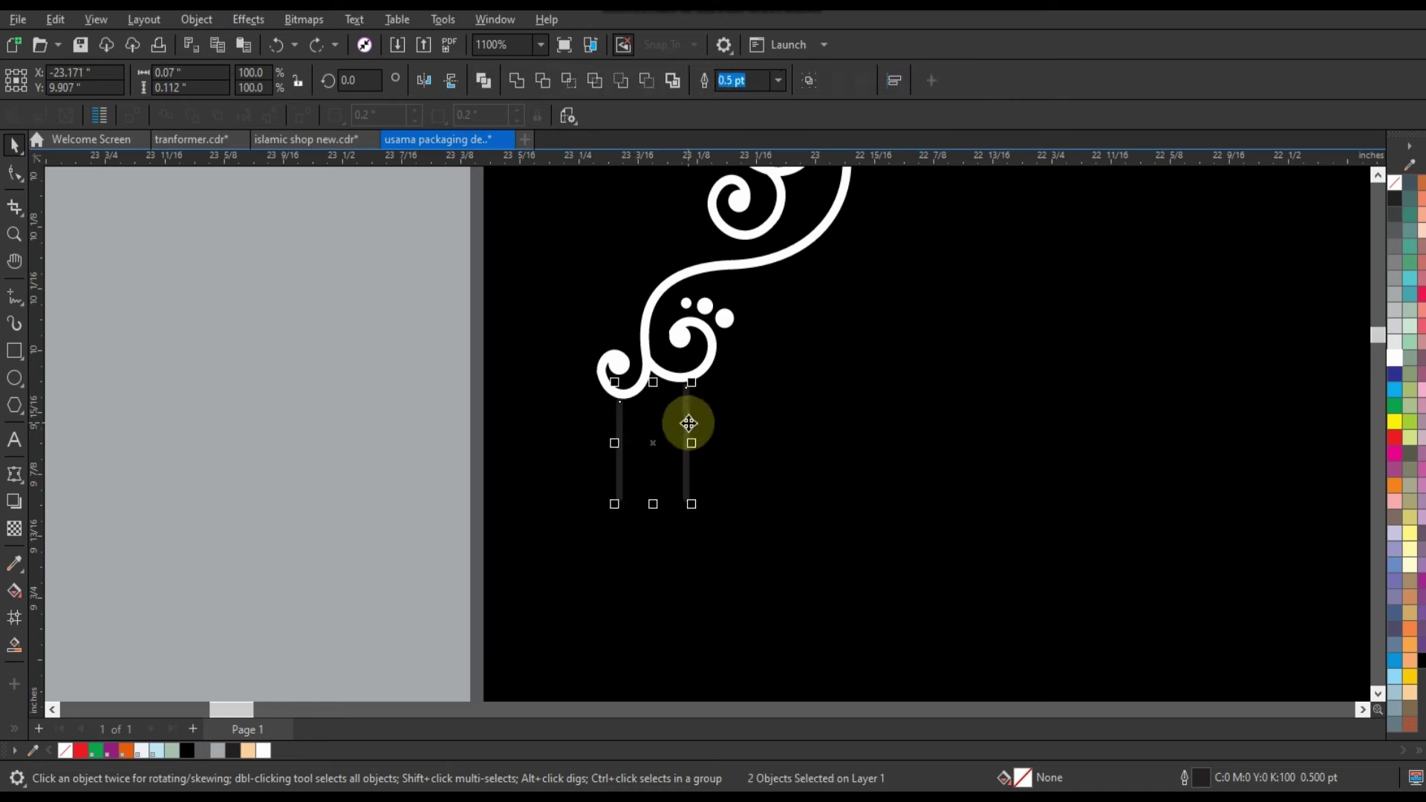
pyautogui.press('Escape')
pyautogui.click(621, 446)
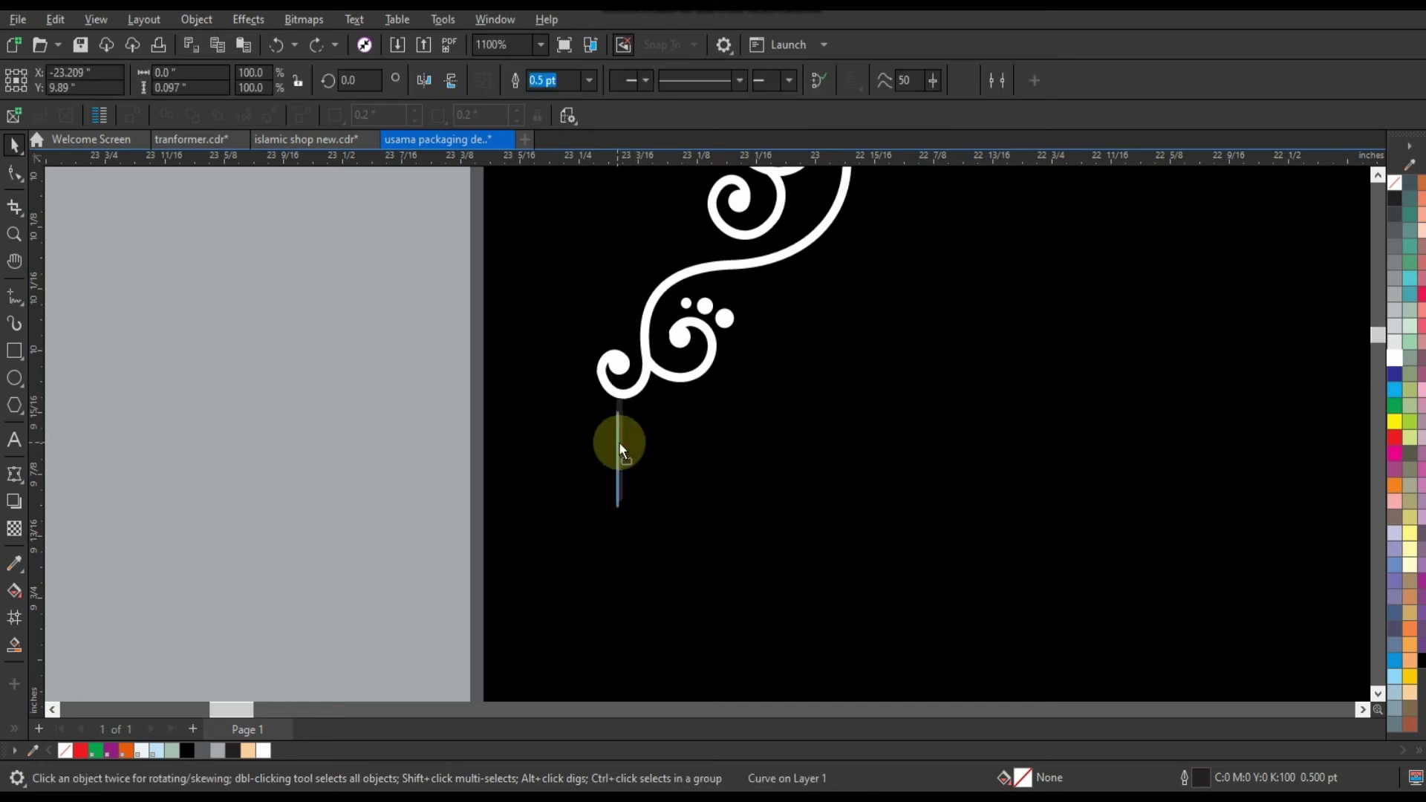
pyautogui.moveTo(626, 445); pyautogui.dragTo(630, 444)
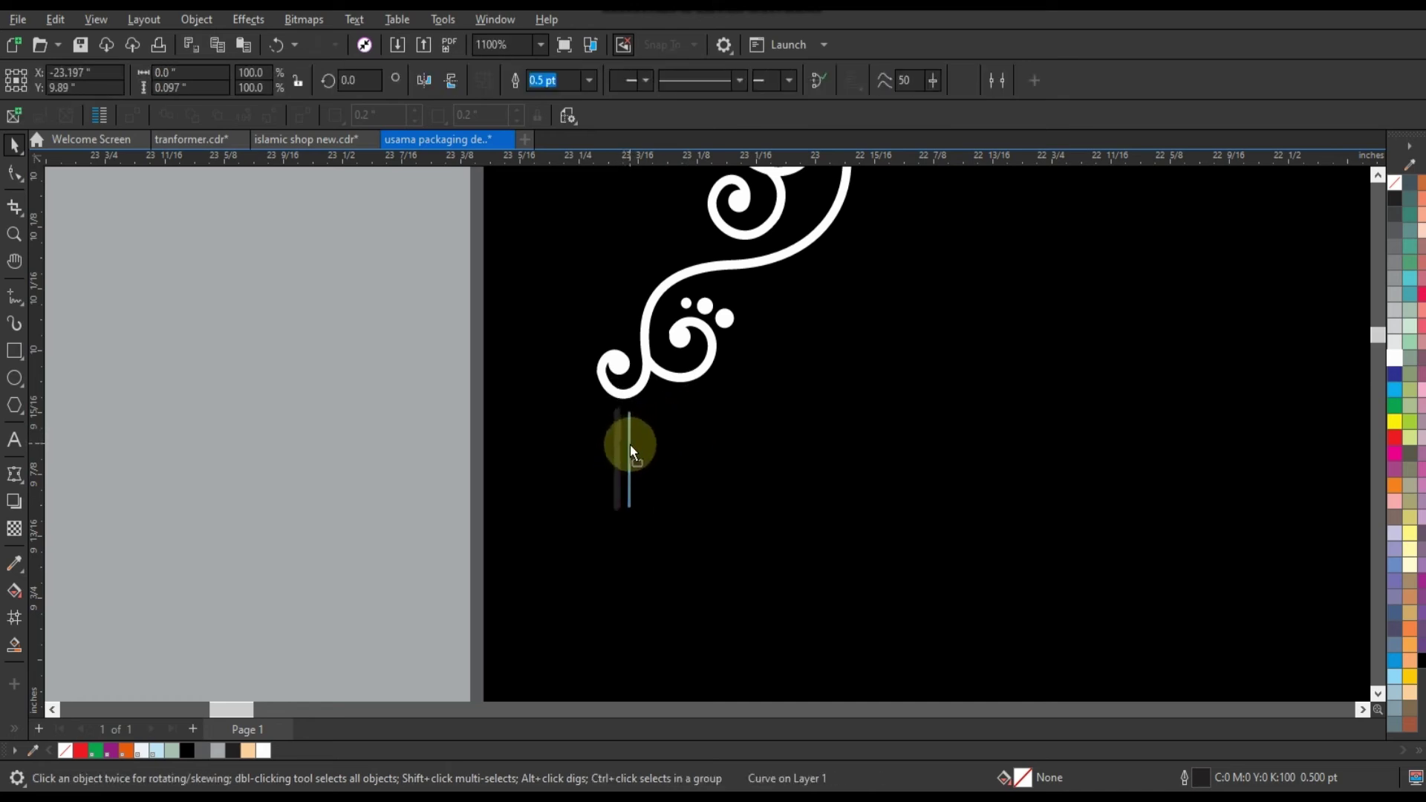
pyautogui.hotkey('ctrl', 'z')
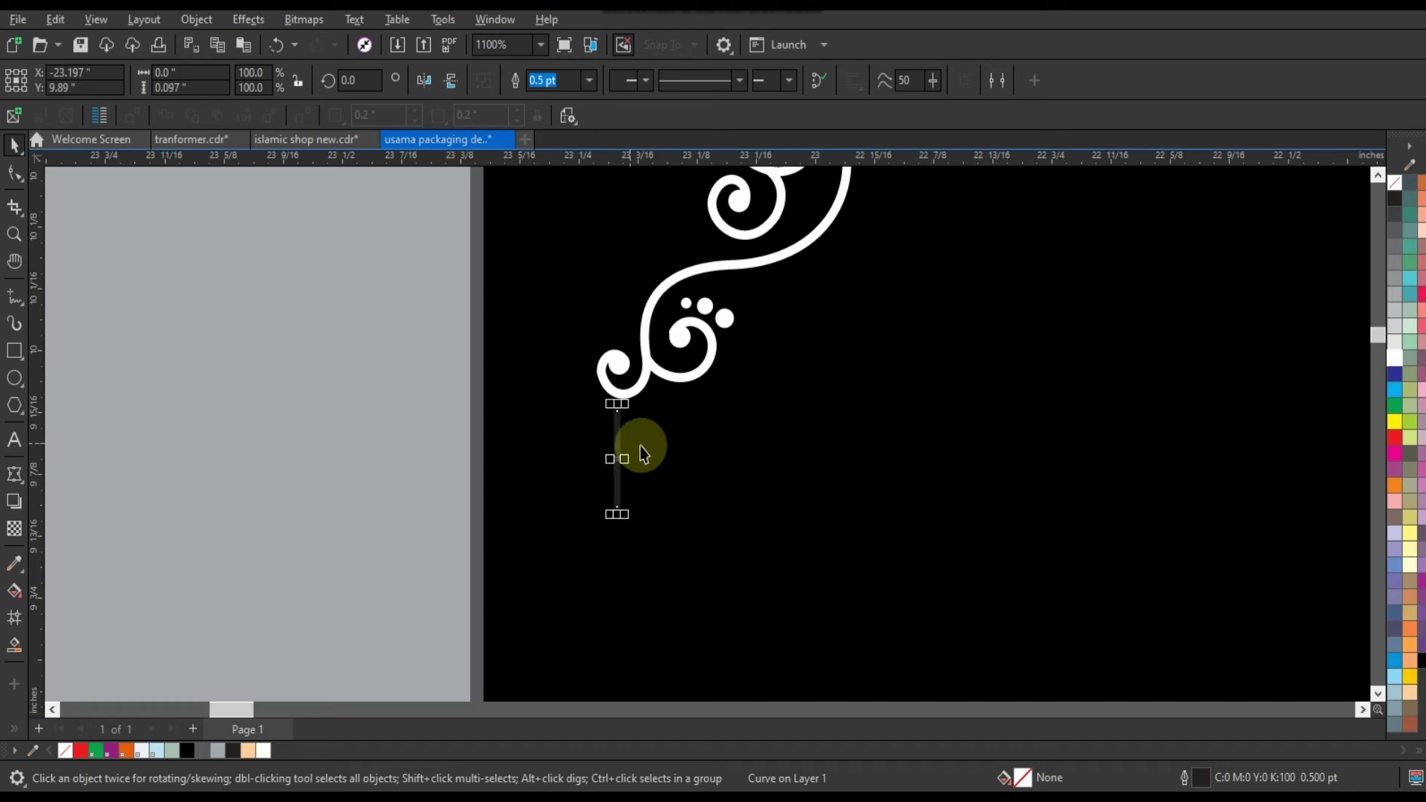
pyautogui.moveTo(631, 443); pyautogui.dragTo(635, 442)
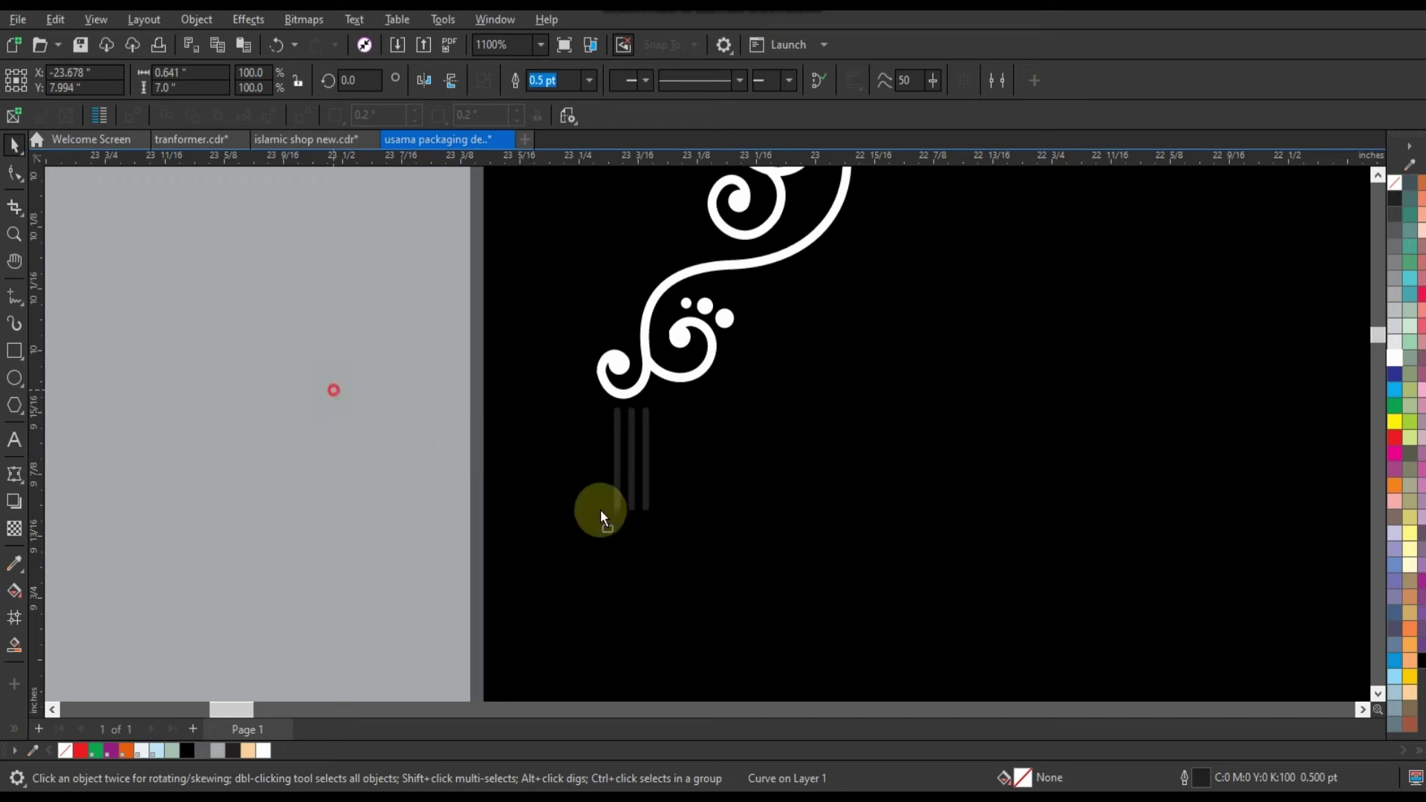
# - Lengthen the three short lines down the left black panel and zoom in on their tops
pyautogui.scroll(-3, 651, 415)
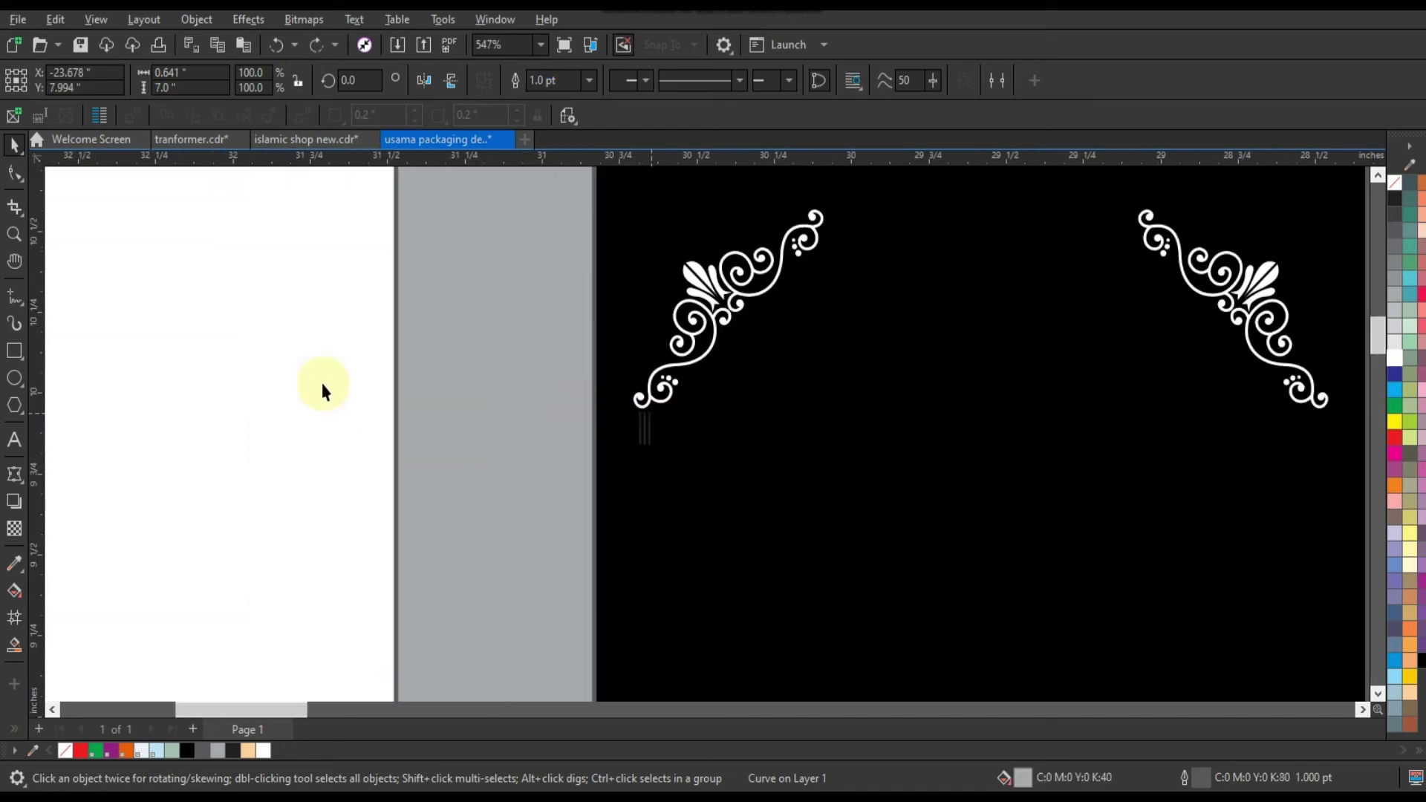
pyautogui.moveTo(324, 391); pyautogui.dragTo(653, 499)
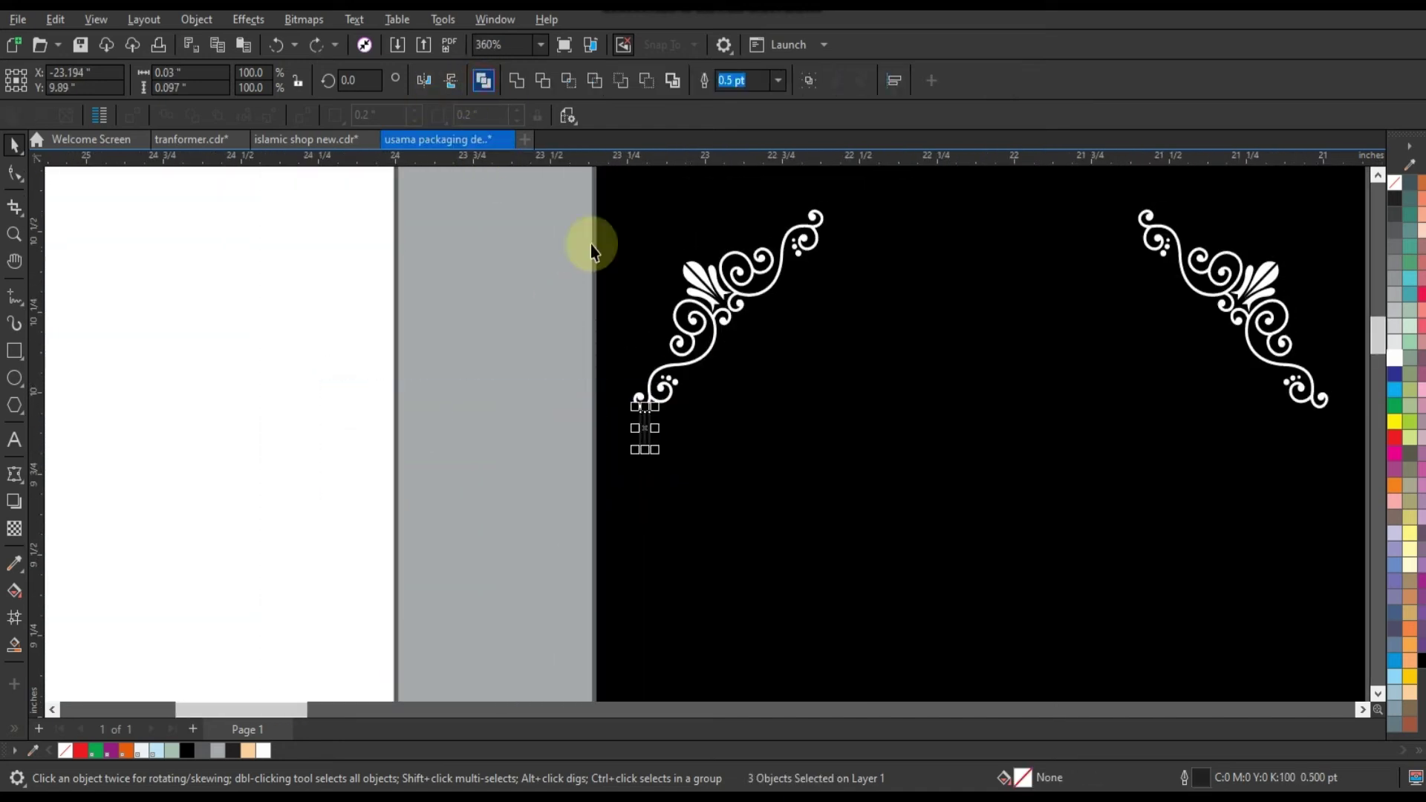
pyautogui.click(14, 174)
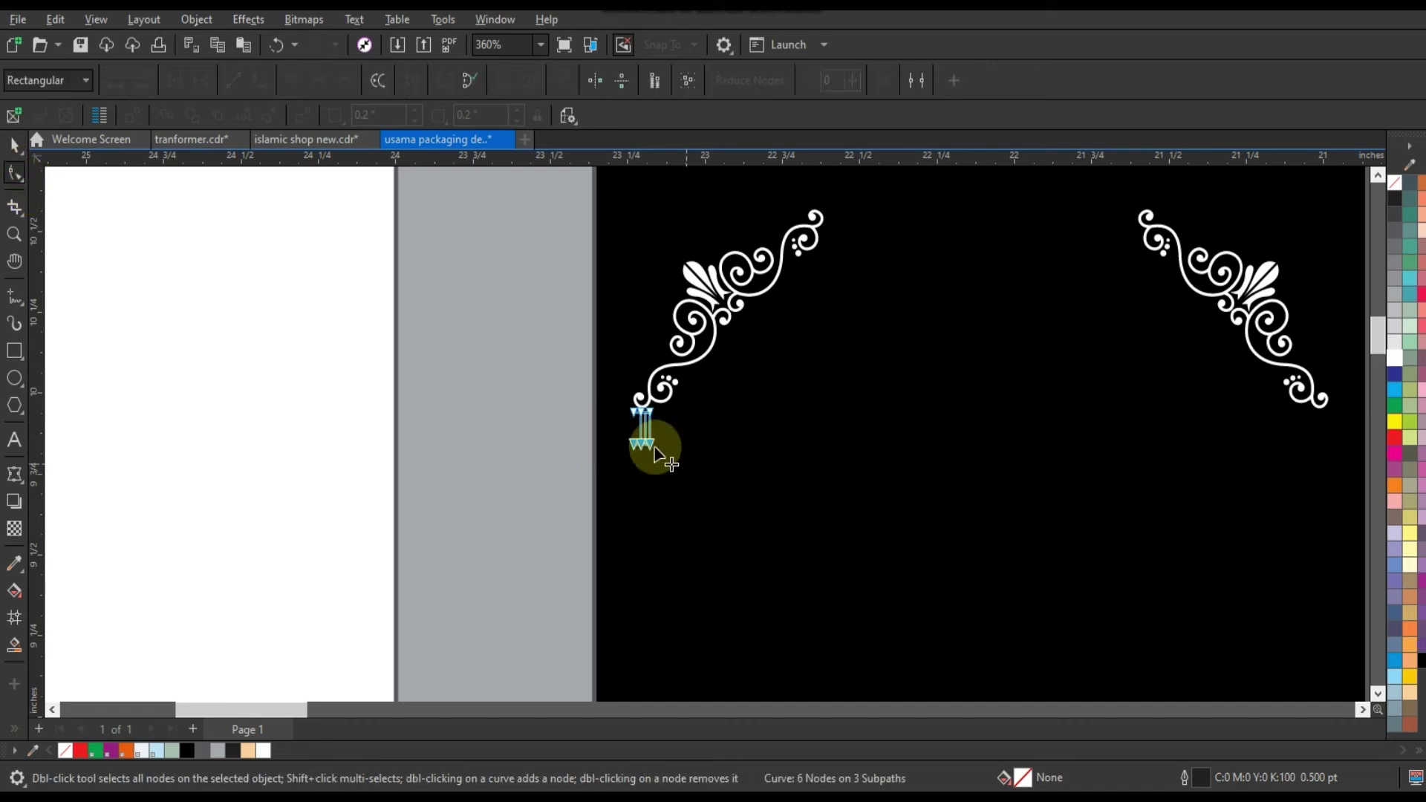
pyautogui.moveTo(655, 450); pyautogui.dragTo(644, 691)
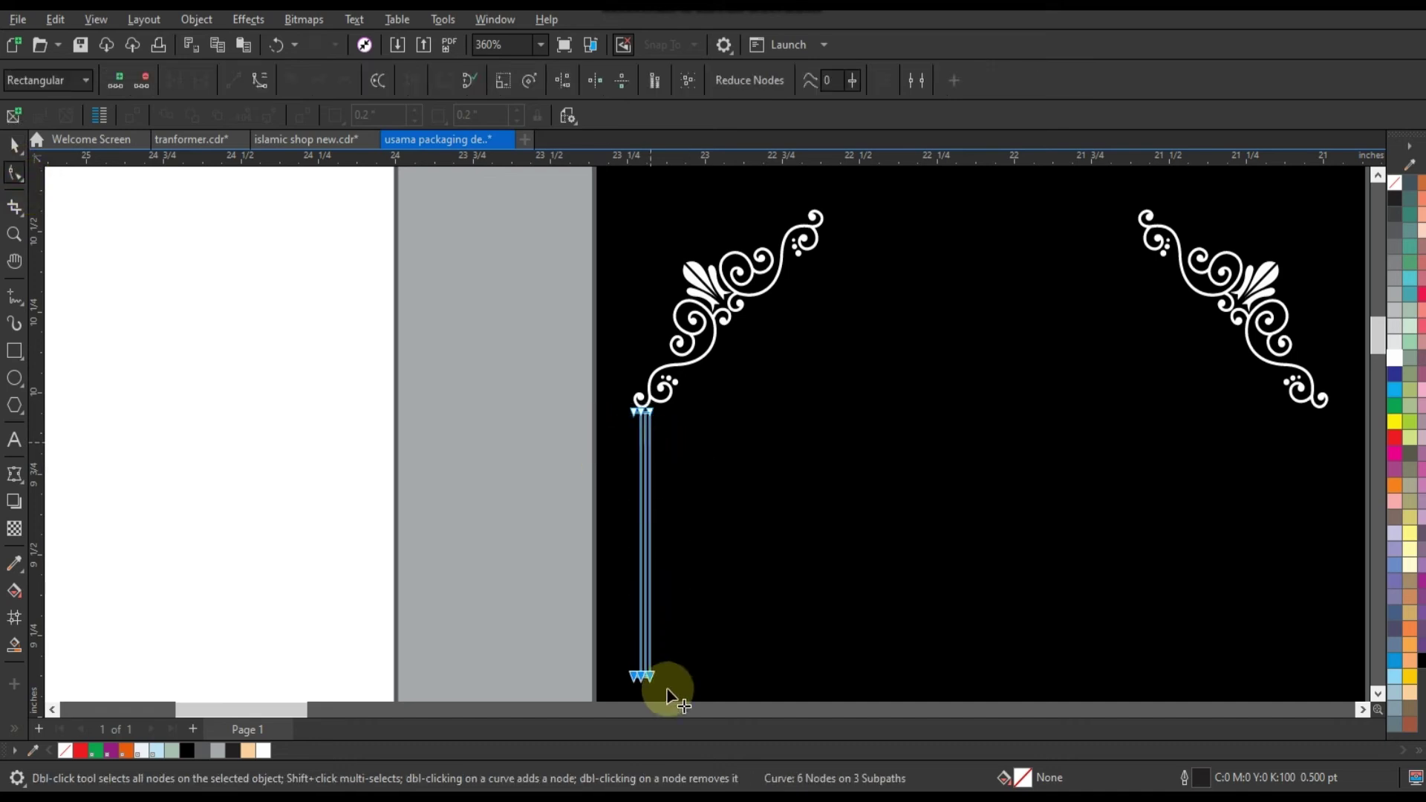
pyautogui.click(13, 236)
pyautogui.moveTo(601, 399); pyautogui.dragTo(725, 438)
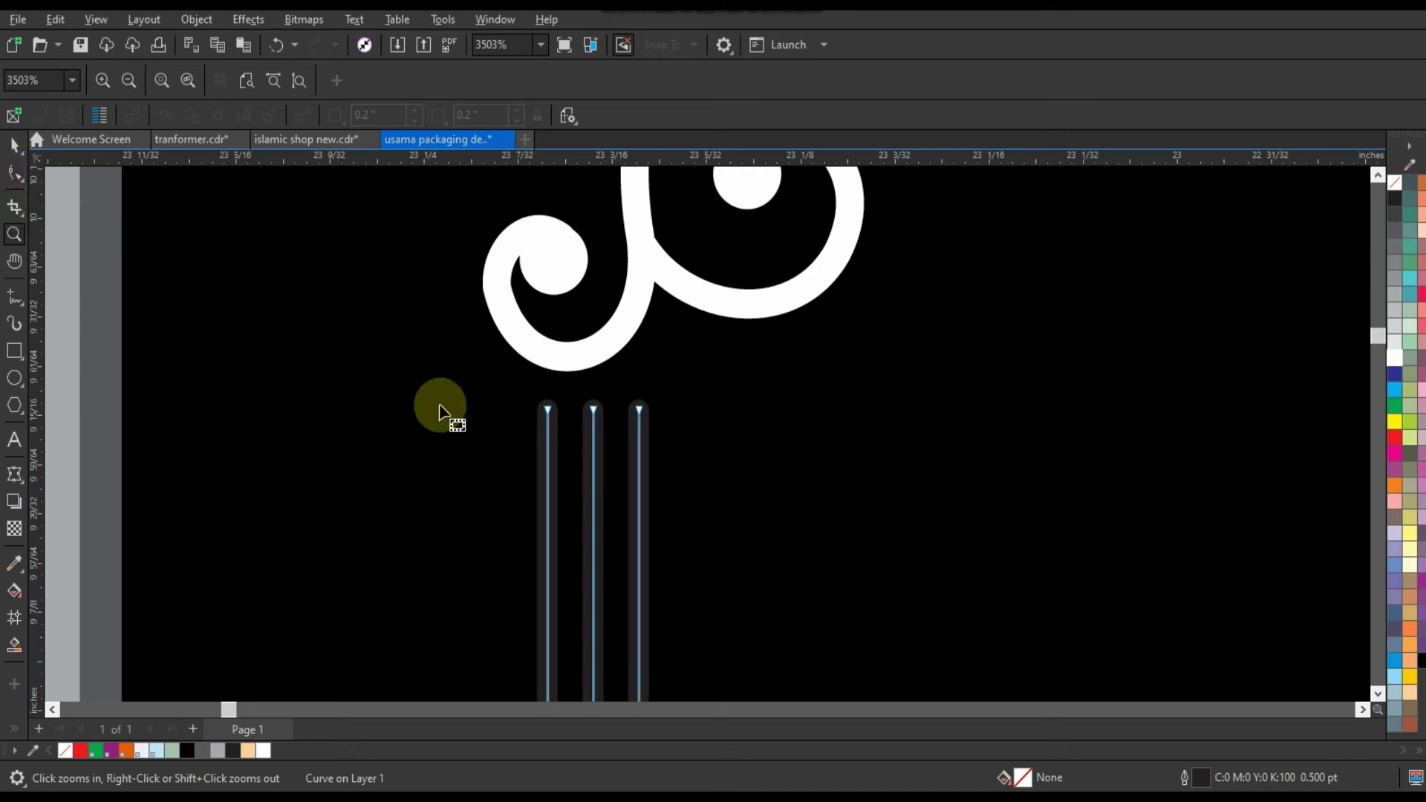
pyautogui.scroll(-2, 587, 405)
pyautogui.scroll(-2, 637, 344)
pyautogui.scroll(-10, 520, 387)
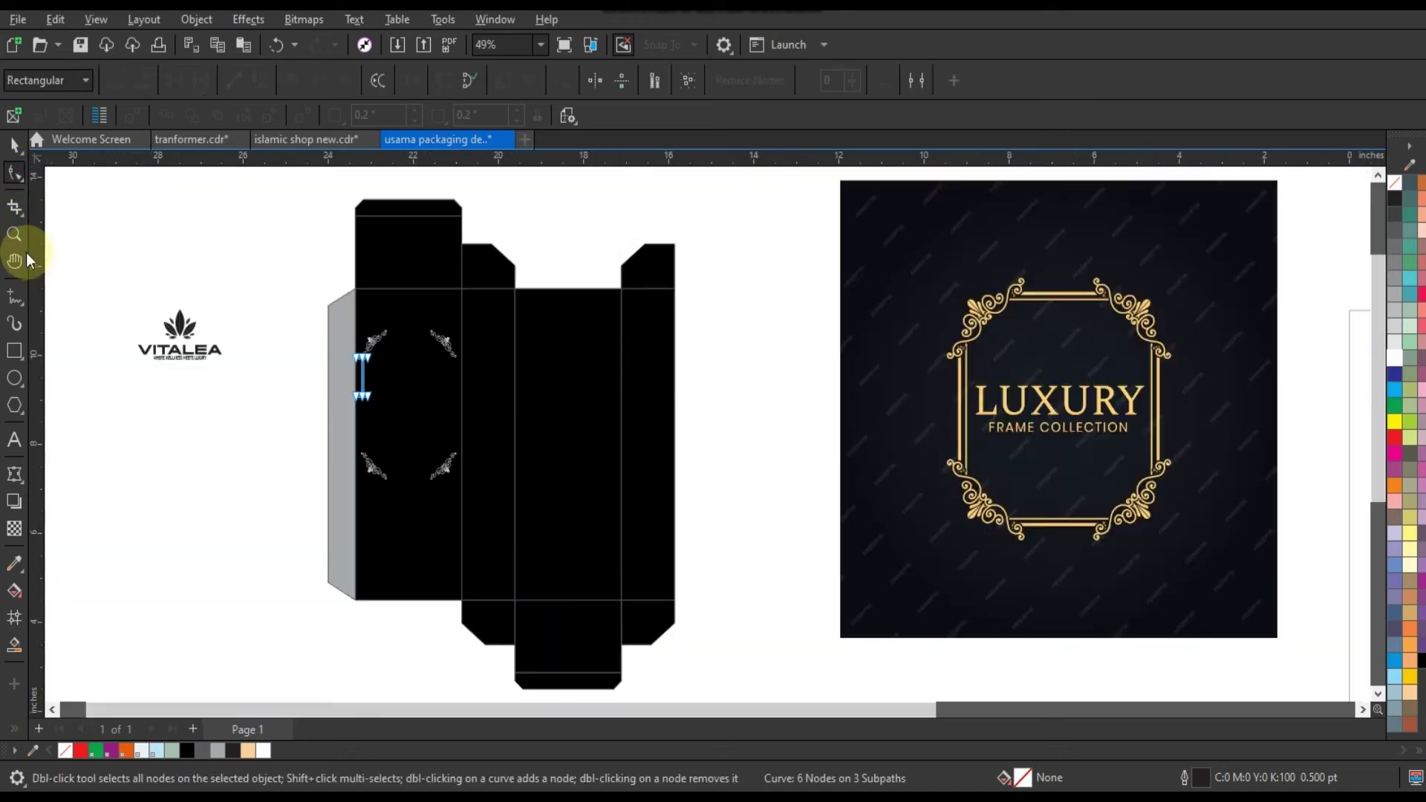
# - Extend the triple line down to the lower left ornament and give it a 1 pt outline
pyautogui.click(14, 235)
pyautogui.moveTo(305, 371); pyautogui.dragTo(620, 516)
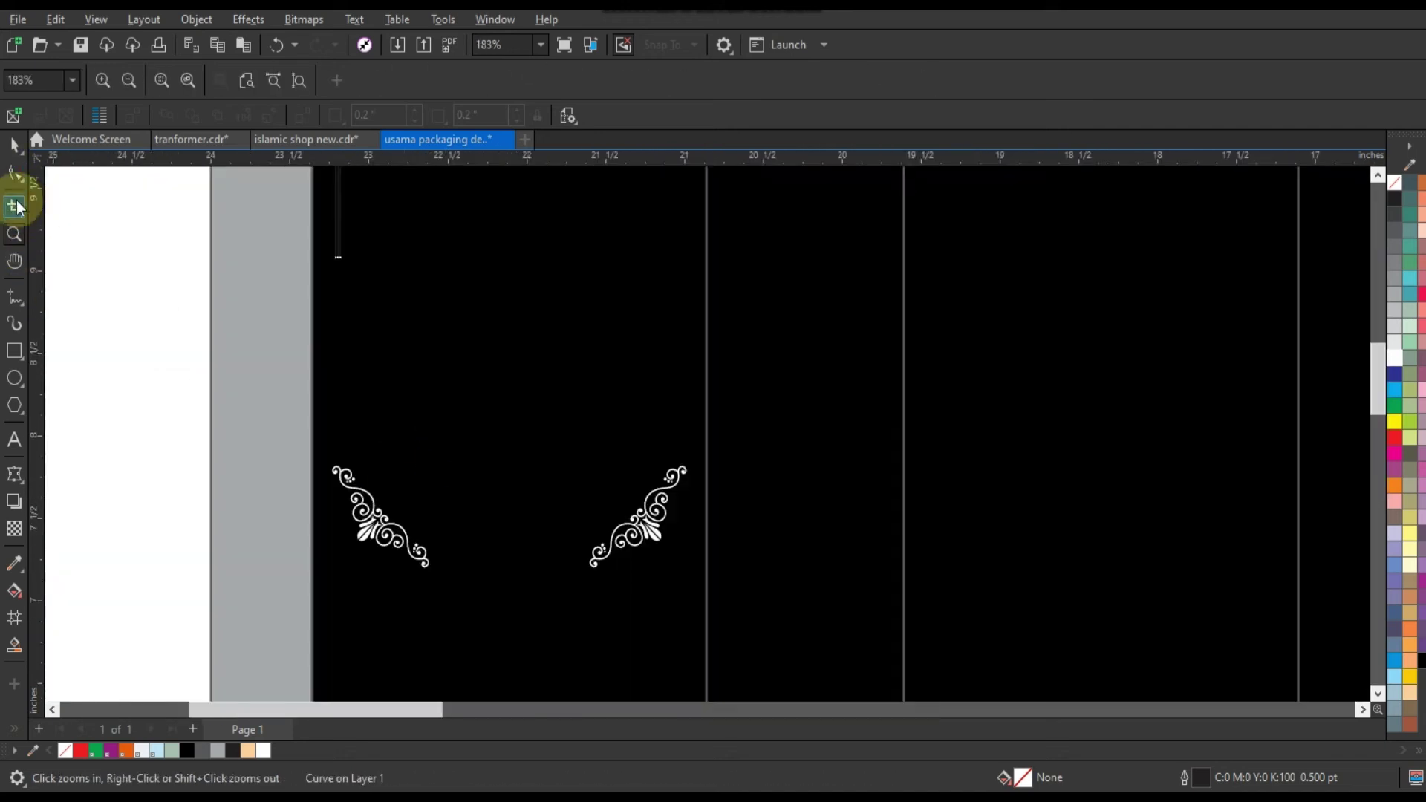
pyautogui.moveTo(286, 231)
pyautogui.mouseDown()
pyautogui.moveTo(373, 293)
pyautogui.moveTo(343, 388)
pyautogui.moveTo(343, 460)
pyautogui.mouseUp()
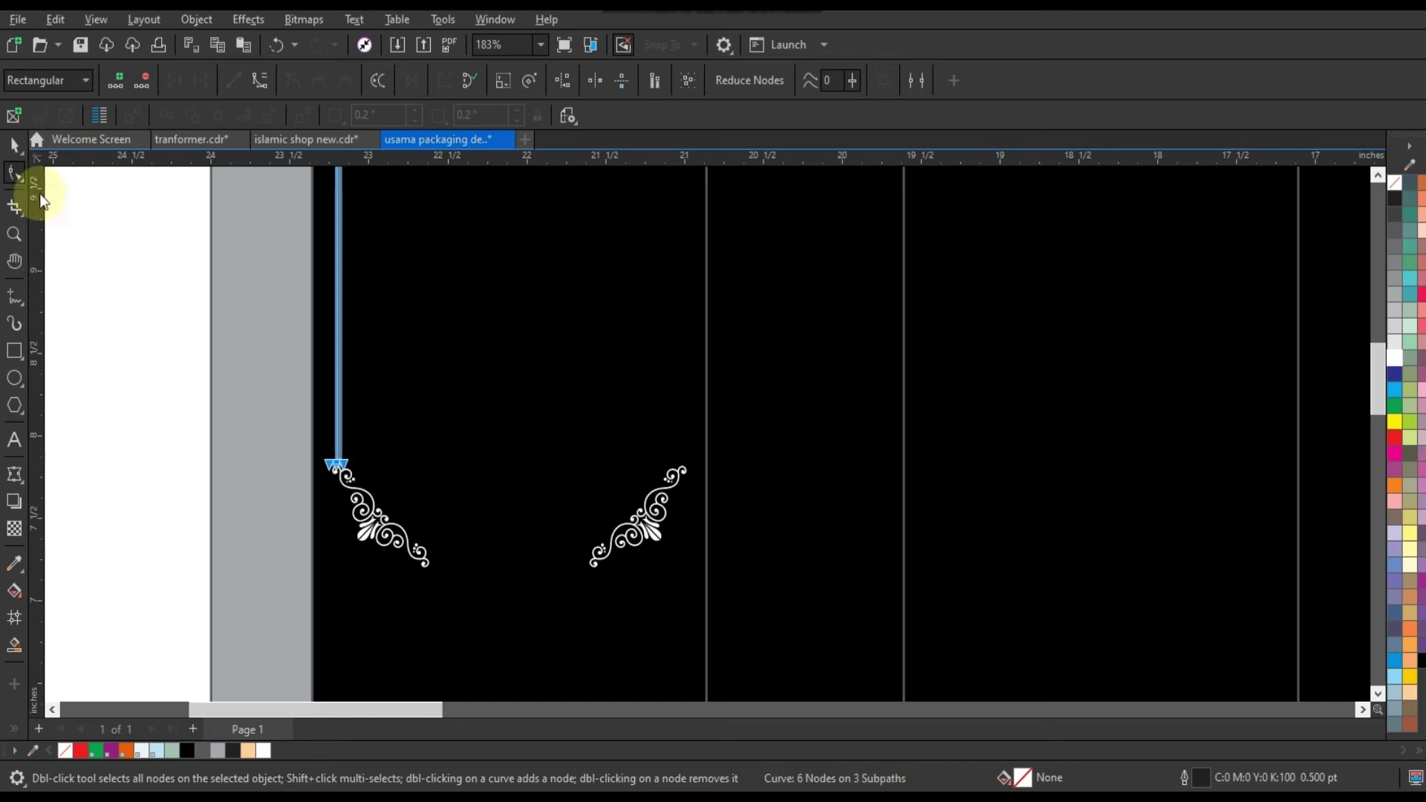
pyautogui.click(14, 144)
pyautogui.hotkey('shift', 'F2')
pyautogui.write('1')
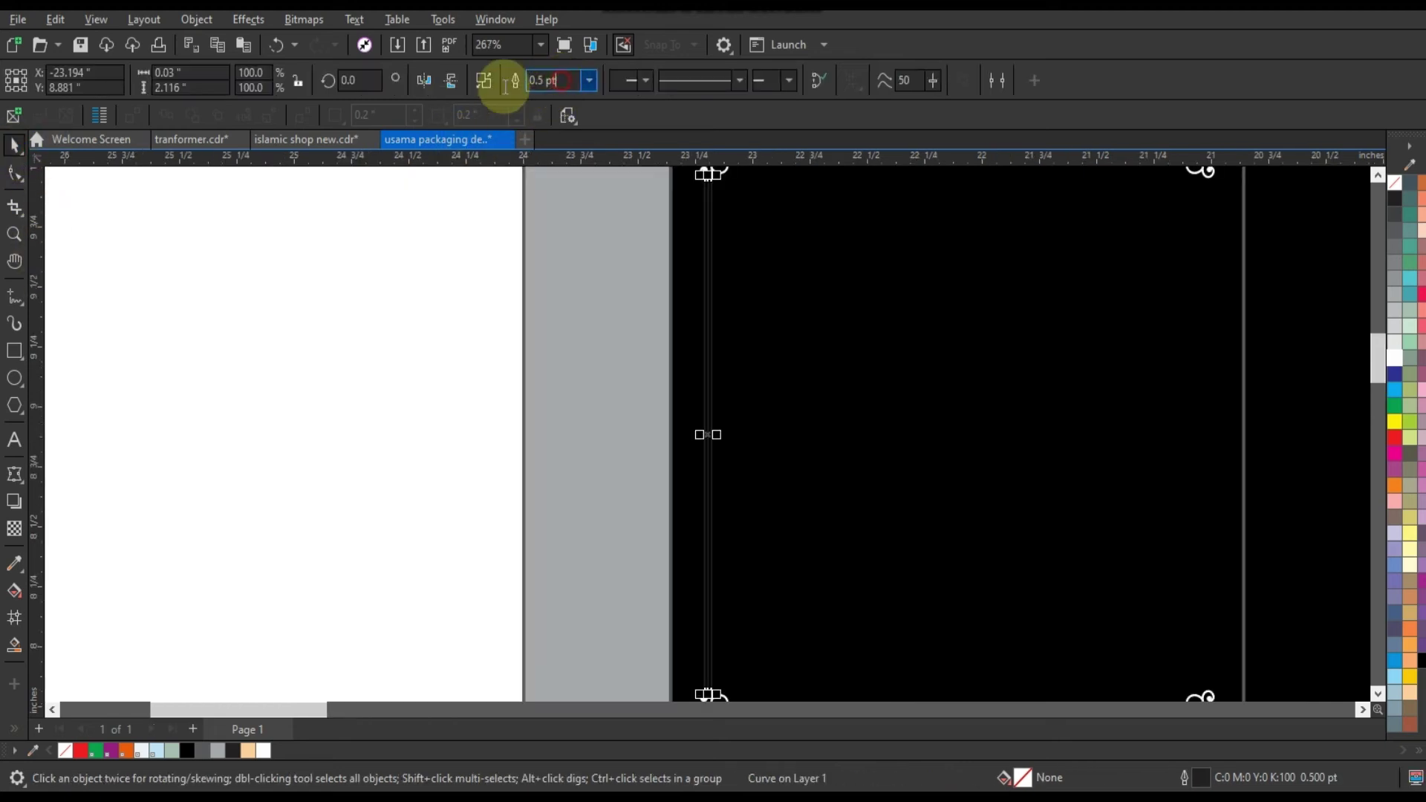
pyautogui.press('Return')
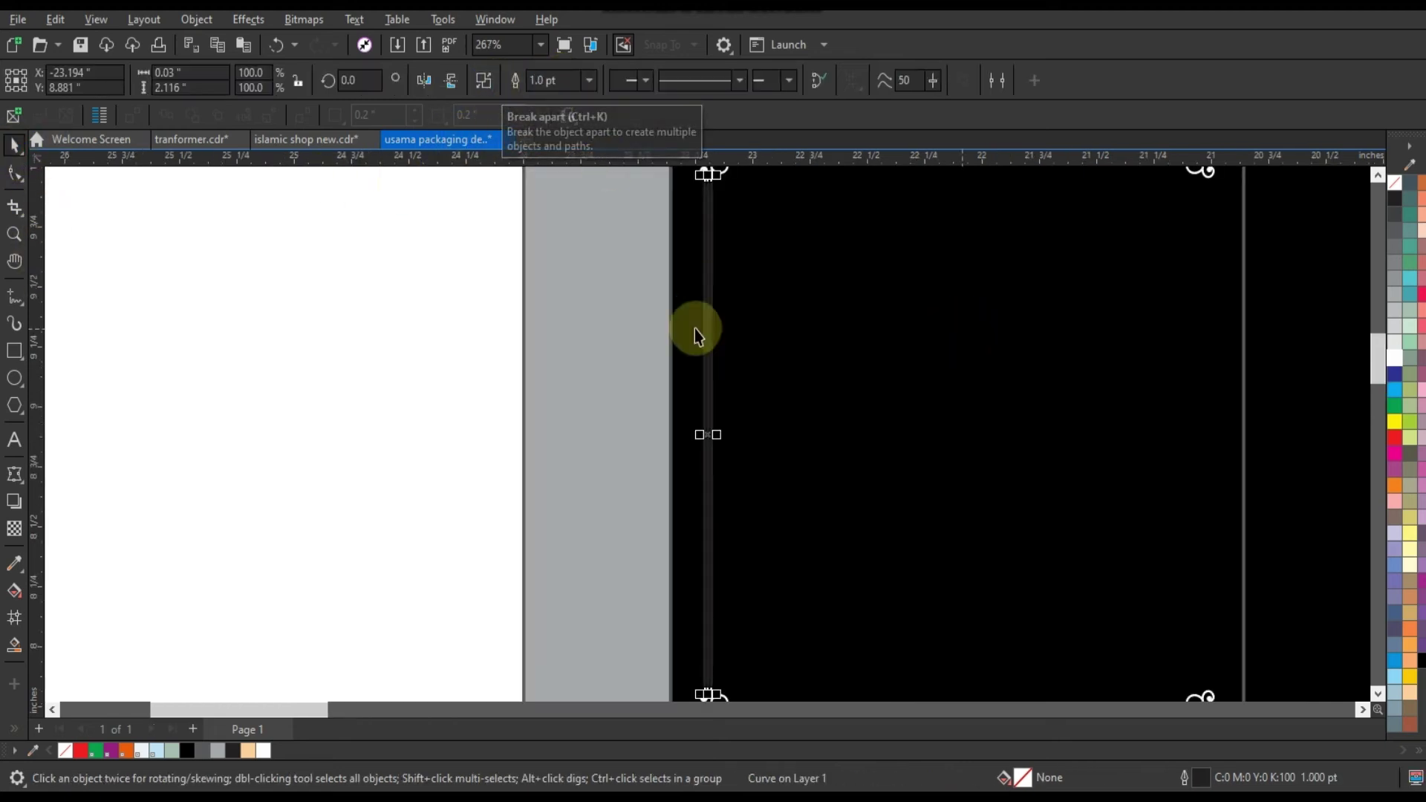
# - Widen the triple line, make its outline white, break it apart, and move a piece to the right side
pyautogui.moveTo(716, 434); pyautogui.dragTo(734, 437)
pyautogui.rightClick(1395, 363)
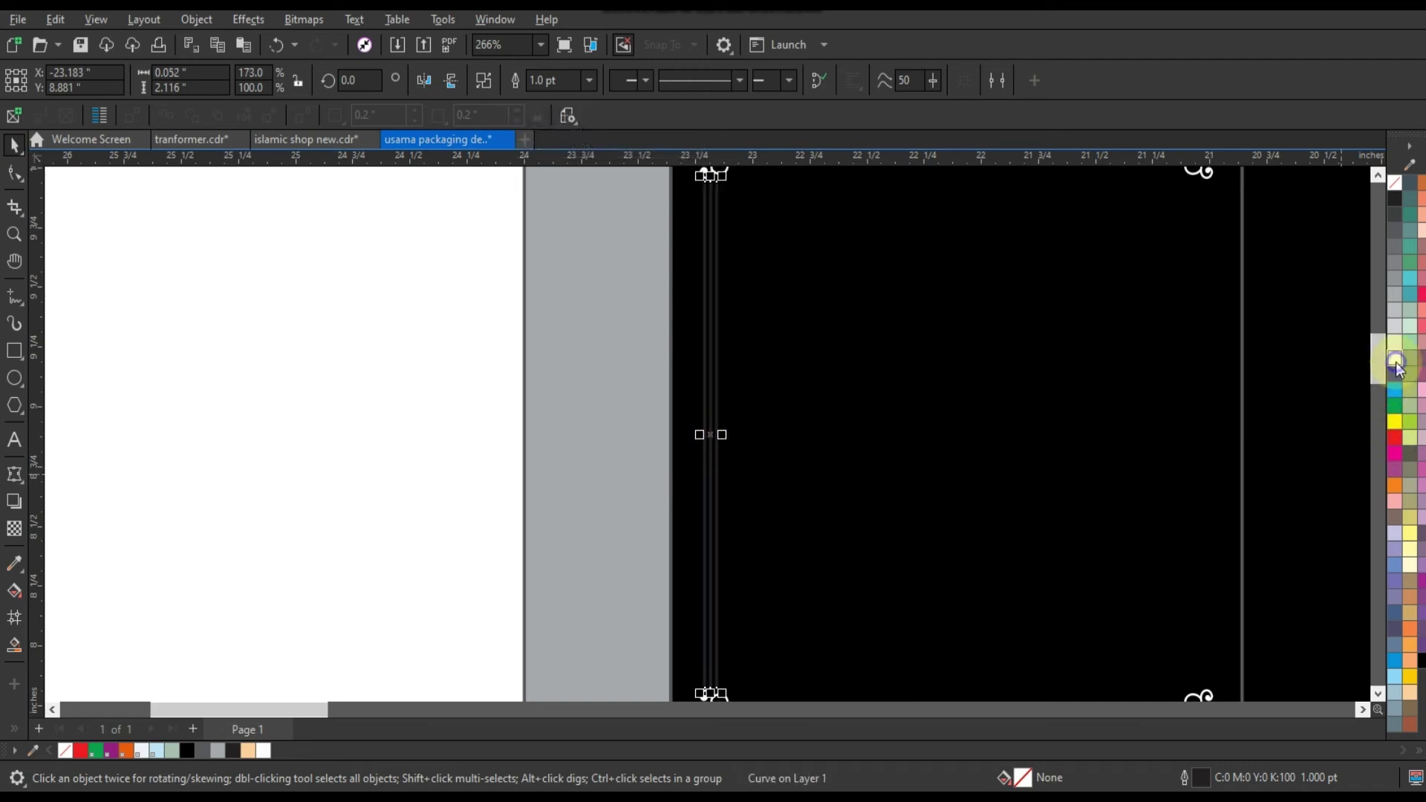
pyautogui.click(220, 18)
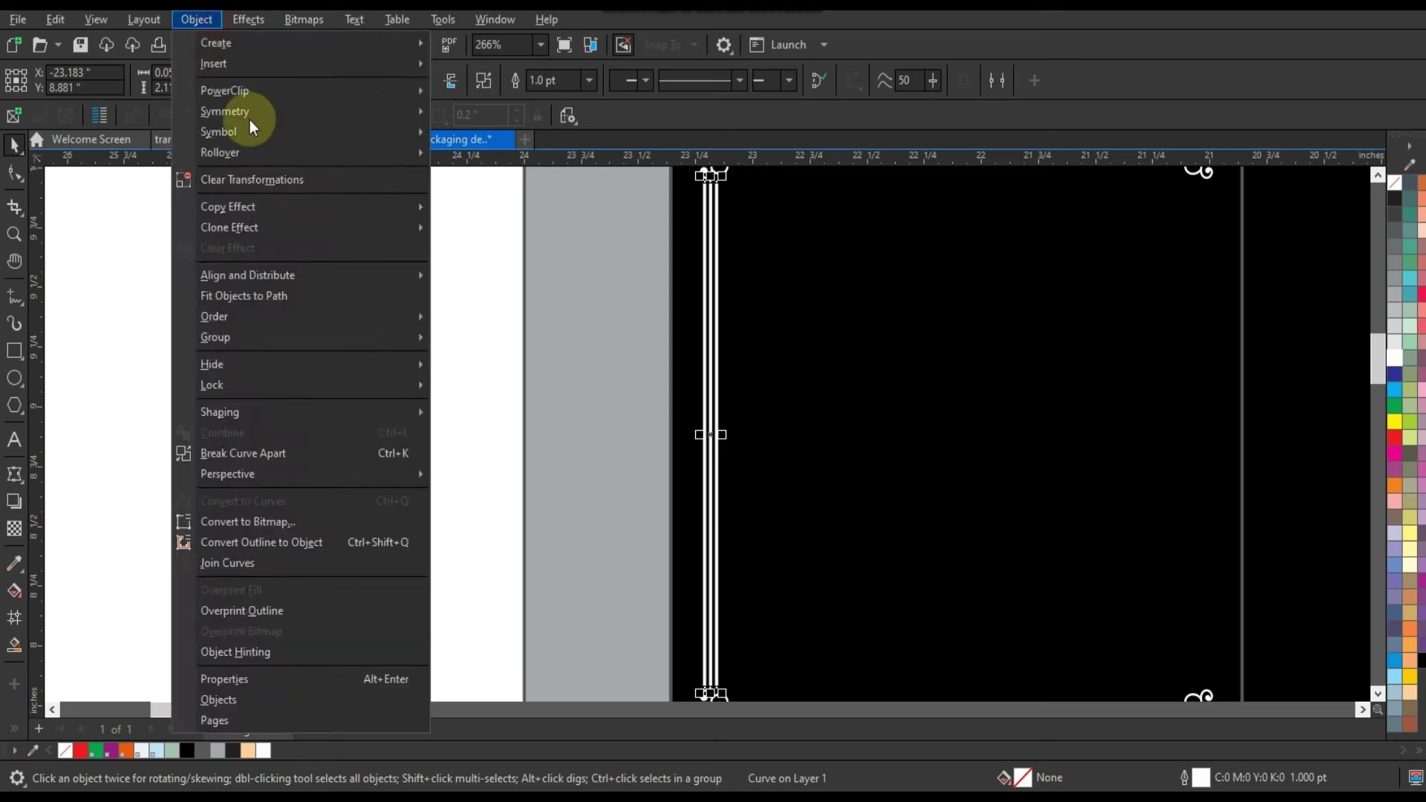
pyautogui.click(261, 455)
pyautogui.scroll(-2, 669, 376)
pyautogui.moveTo(671, 376); pyautogui.dragTo(951, 394)
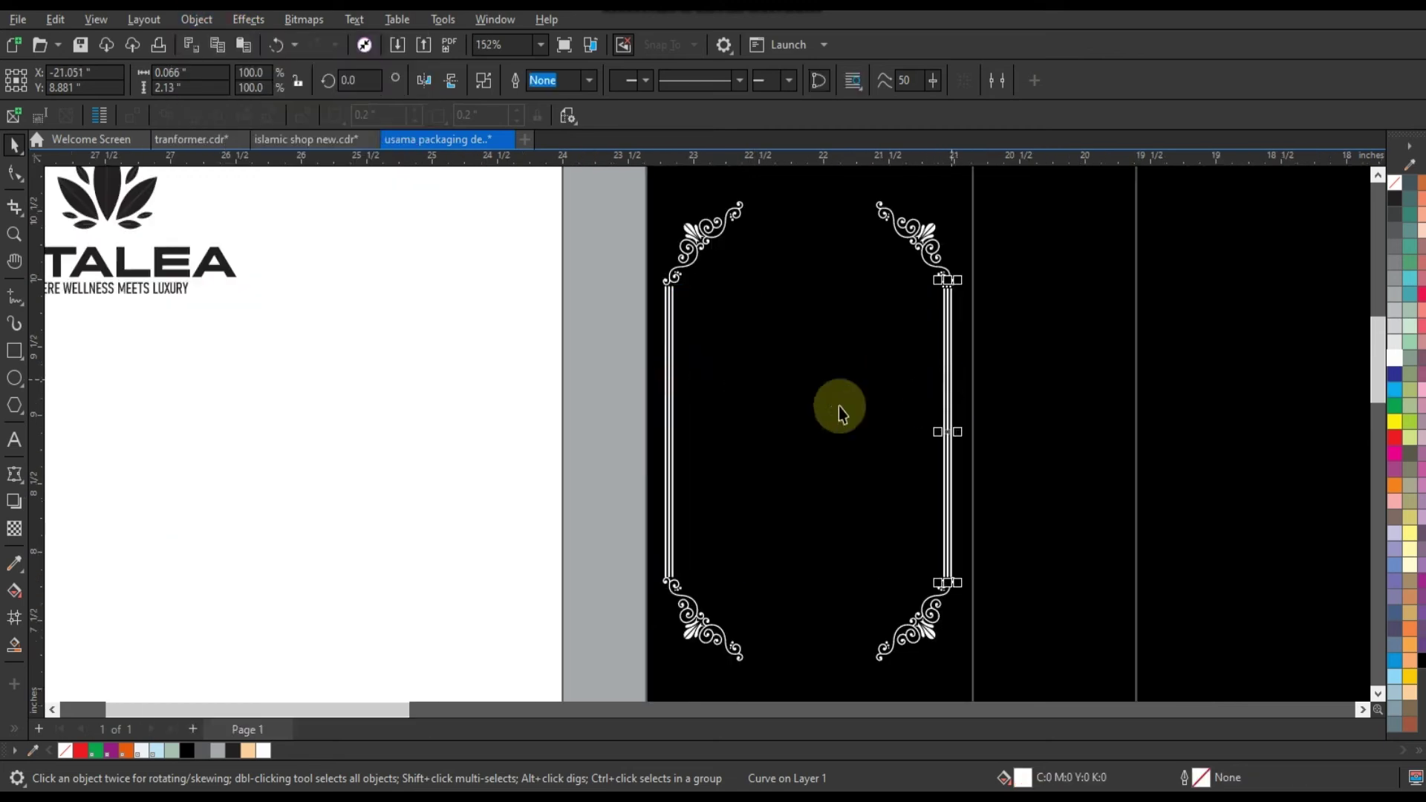
# - Rotate the left side line to 270° and place it horizontally at the frame top
pyautogui.click(671, 381)
pyautogui.keyDown('shift'); pyautogui.click(930, 253); pyautogui.keyUp('shift')
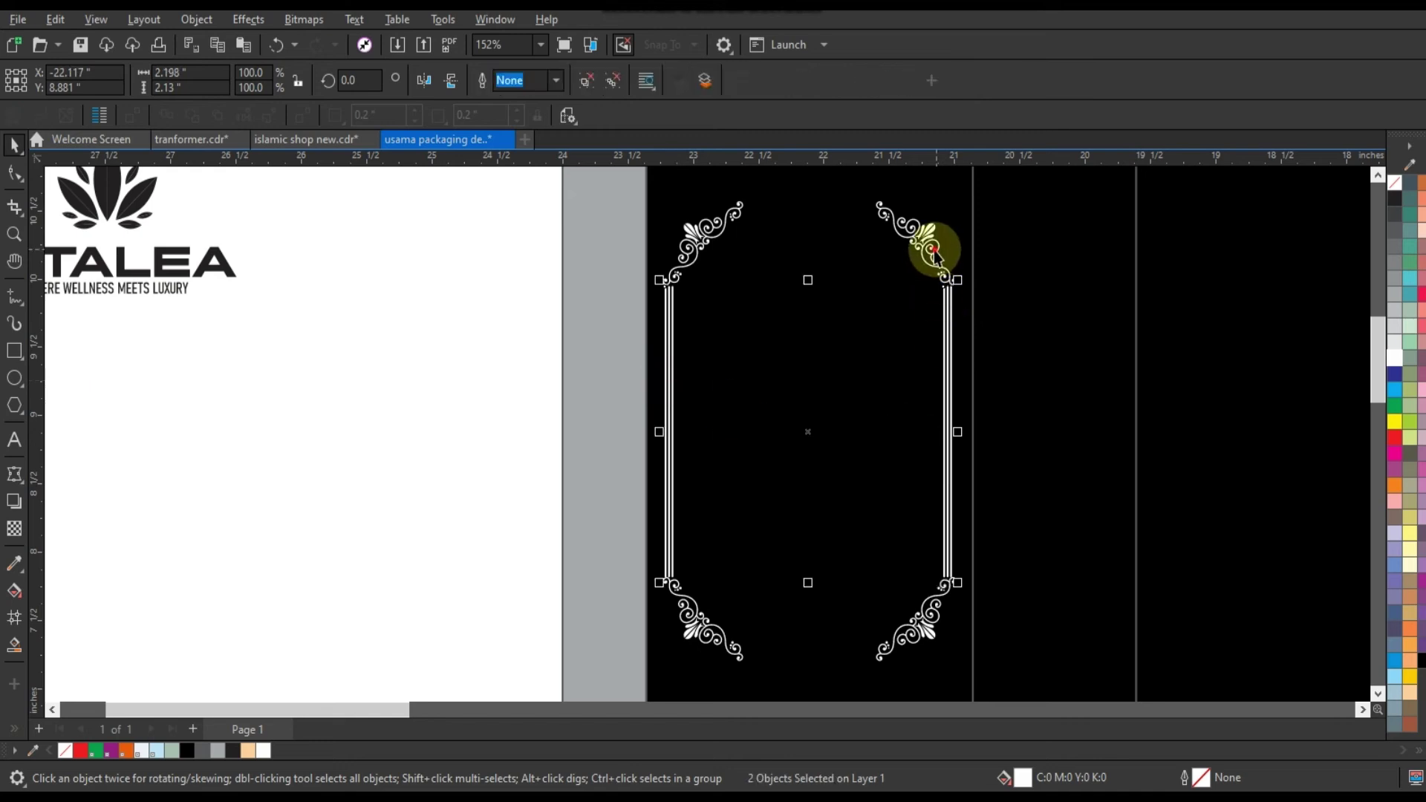
pyautogui.click(465, 385)
pyautogui.scroll(-2, 477, 395)
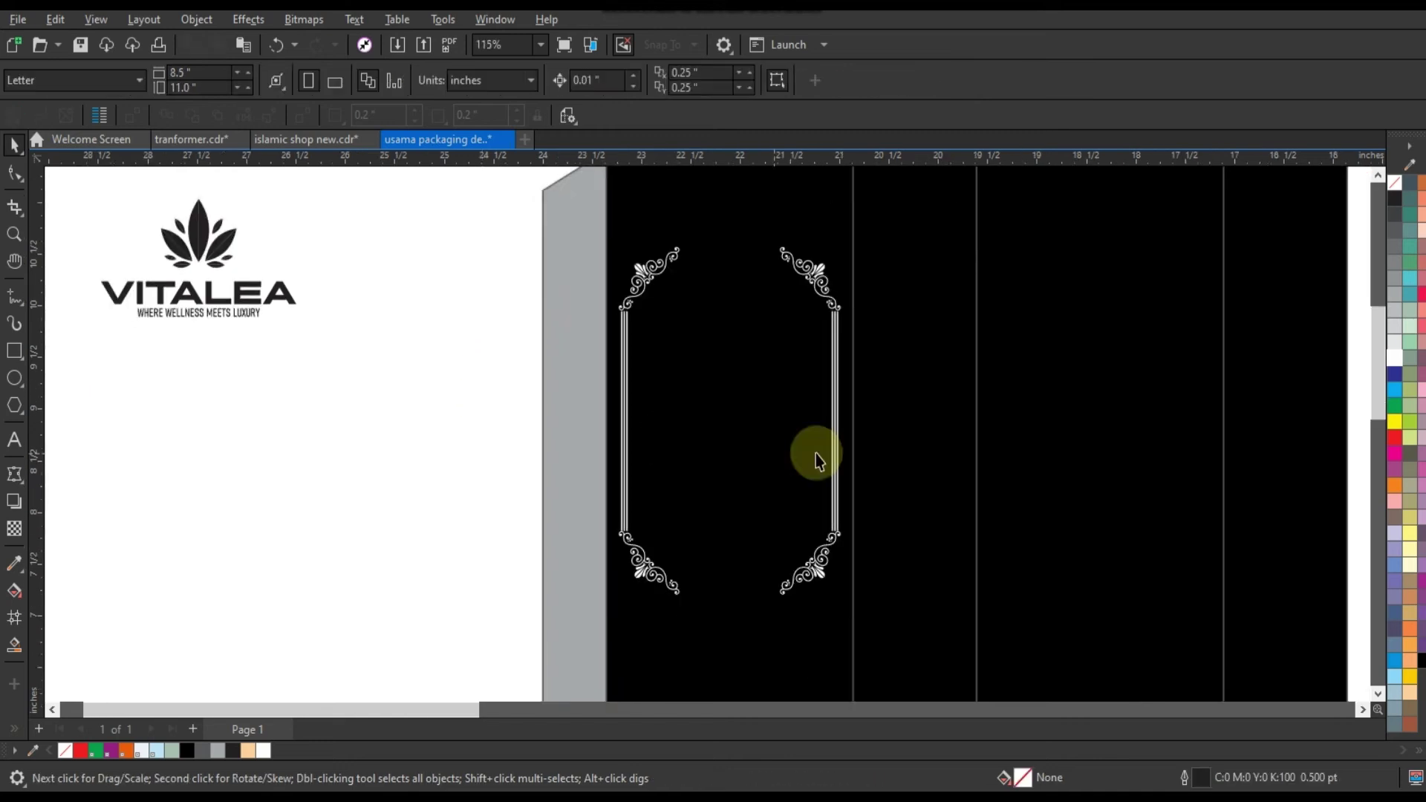
pyautogui.click(627, 446)
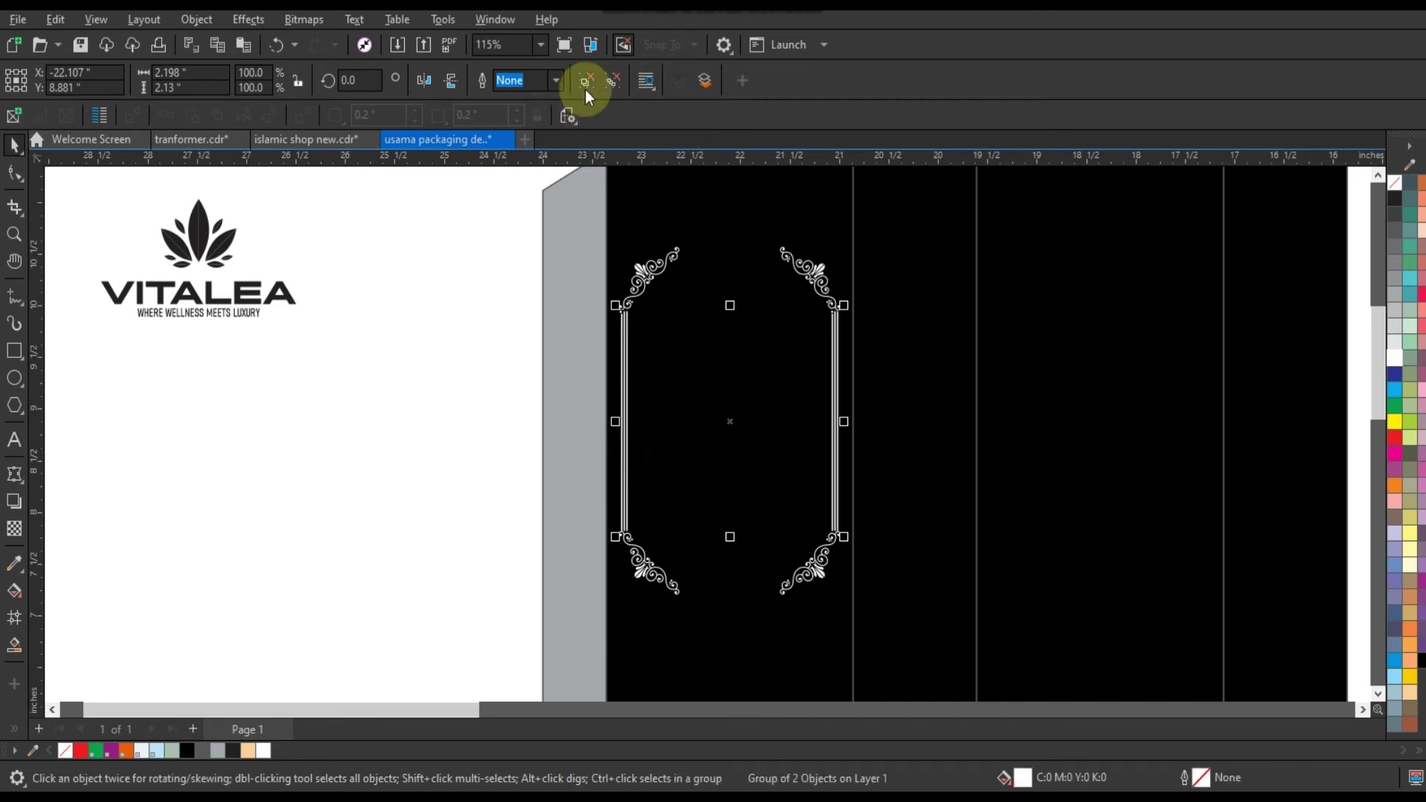
pyautogui.click(629, 358)
pyautogui.click(624, 349)
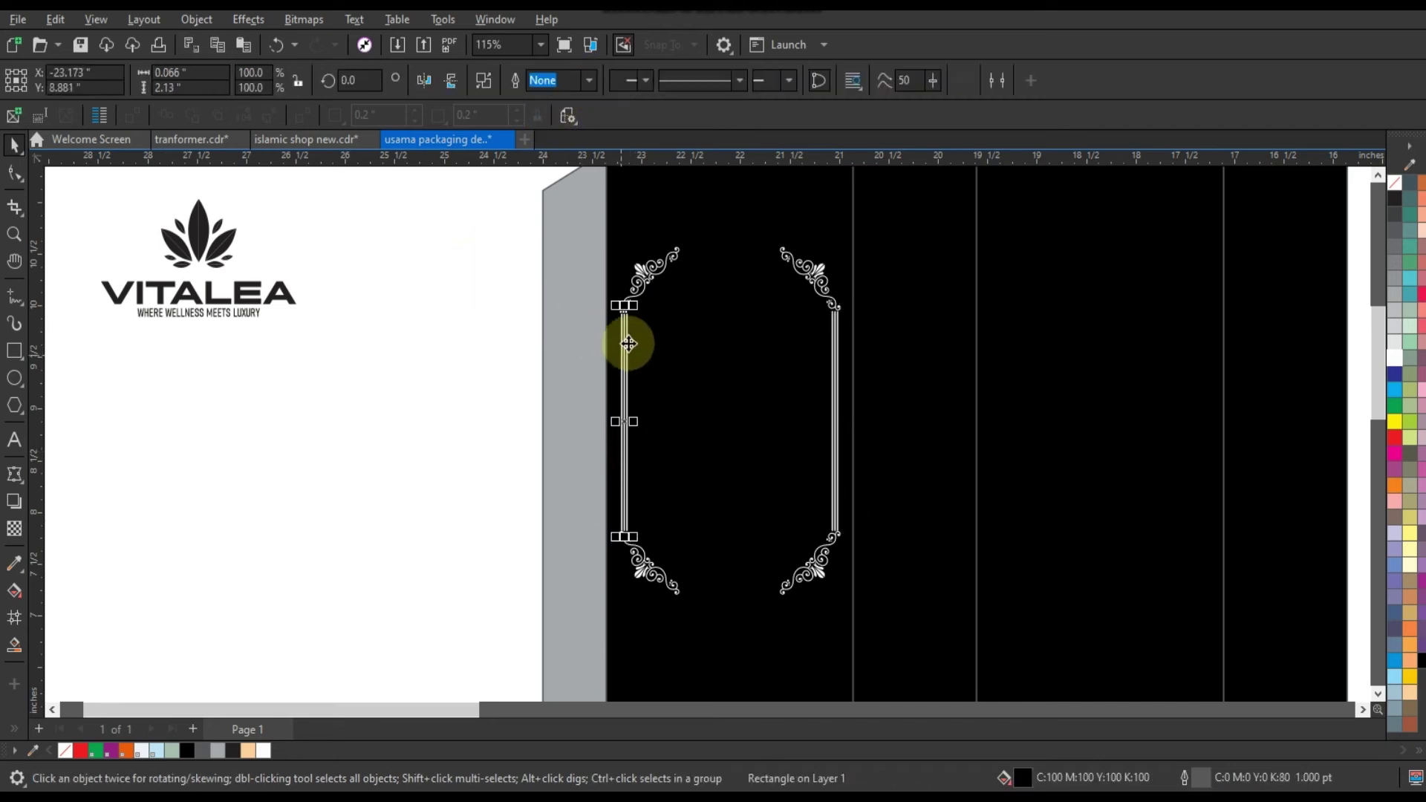
pyautogui.moveTo(636, 310)
pyautogui.mouseDown()
pyautogui.moveTo(654, 422)
pyautogui.moveTo(712, 257)
pyautogui.mouseUp()
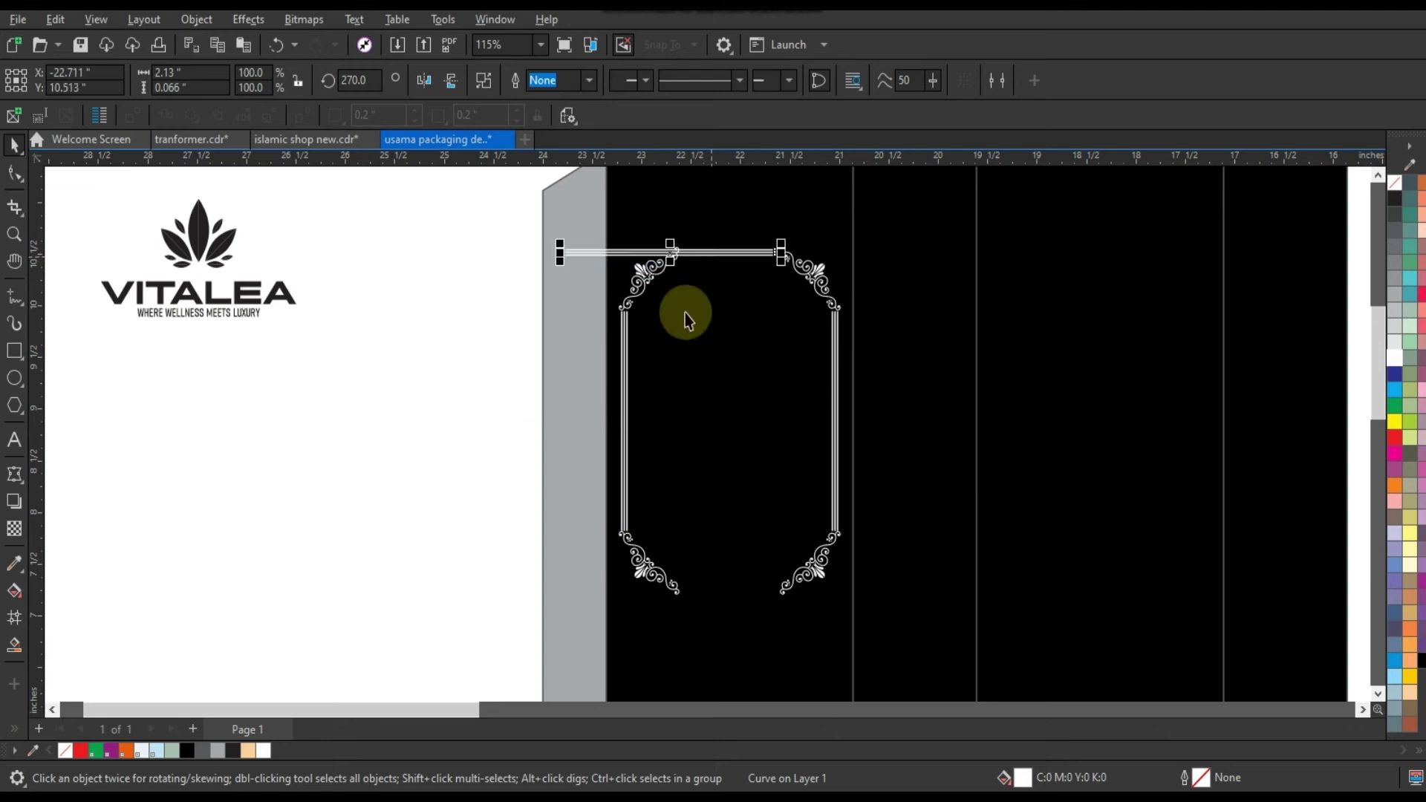
# - Resize the top line so it runs between the top-left and top-right ornaments
pyautogui.scroll(3, 671, 369)
pyautogui.moveTo(72, 443); pyautogui.dragTo(766, 448)
pyautogui.scroll(-2, 694, 407)
pyautogui.scroll(-2, 695, 408)
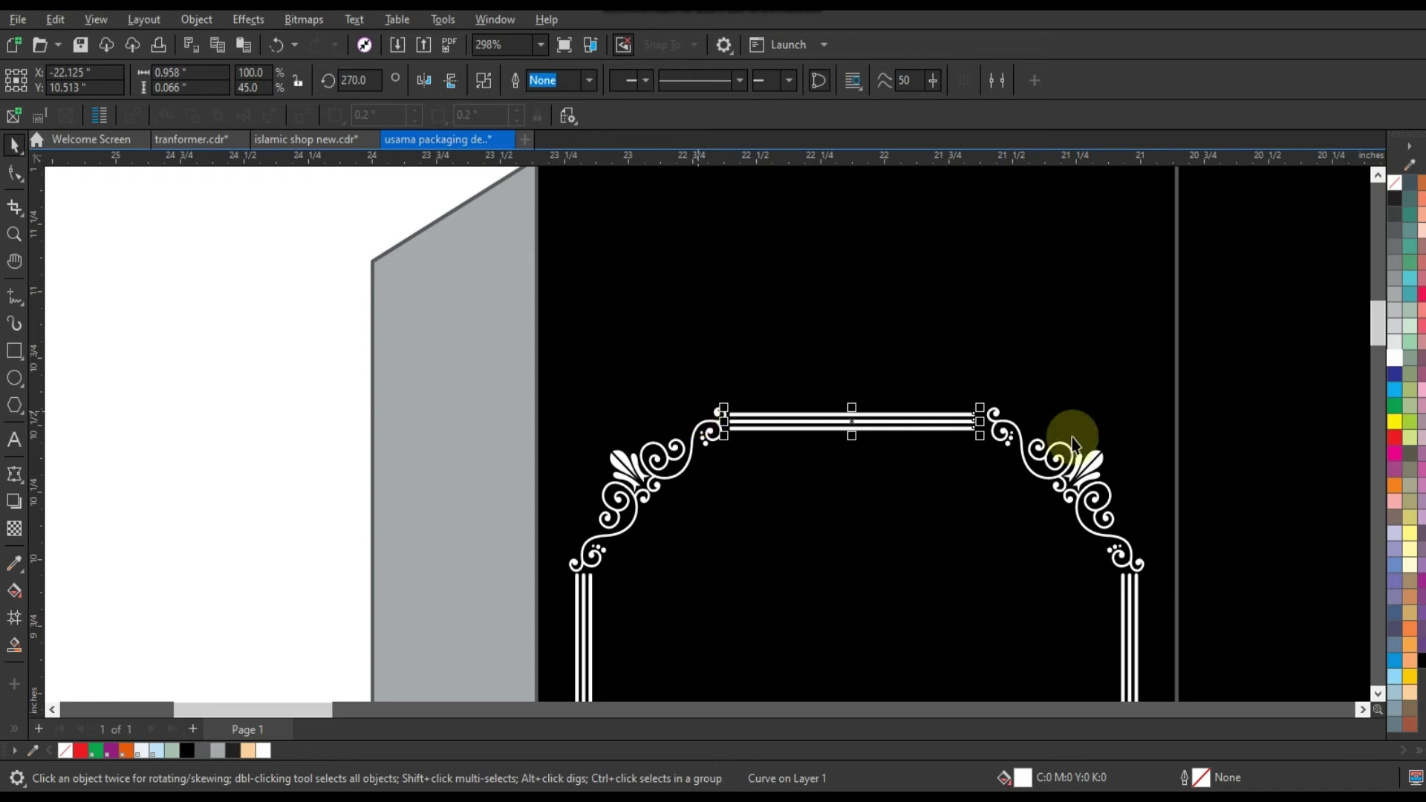
pyautogui.click(1003, 433)
pyautogui.click(982, 427)
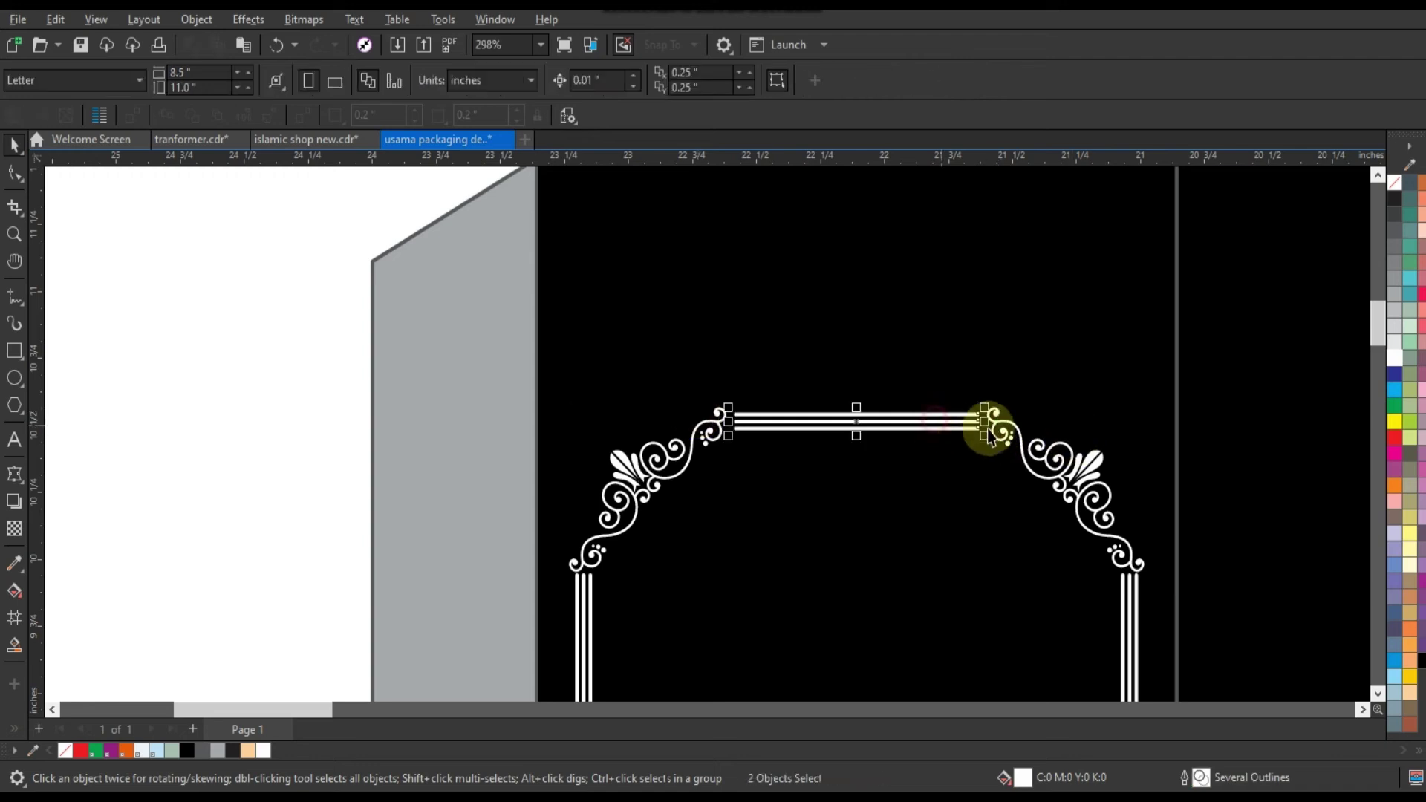
pyautogui.moveTo(982, 427); pyautogui.dragTo(991, 424)
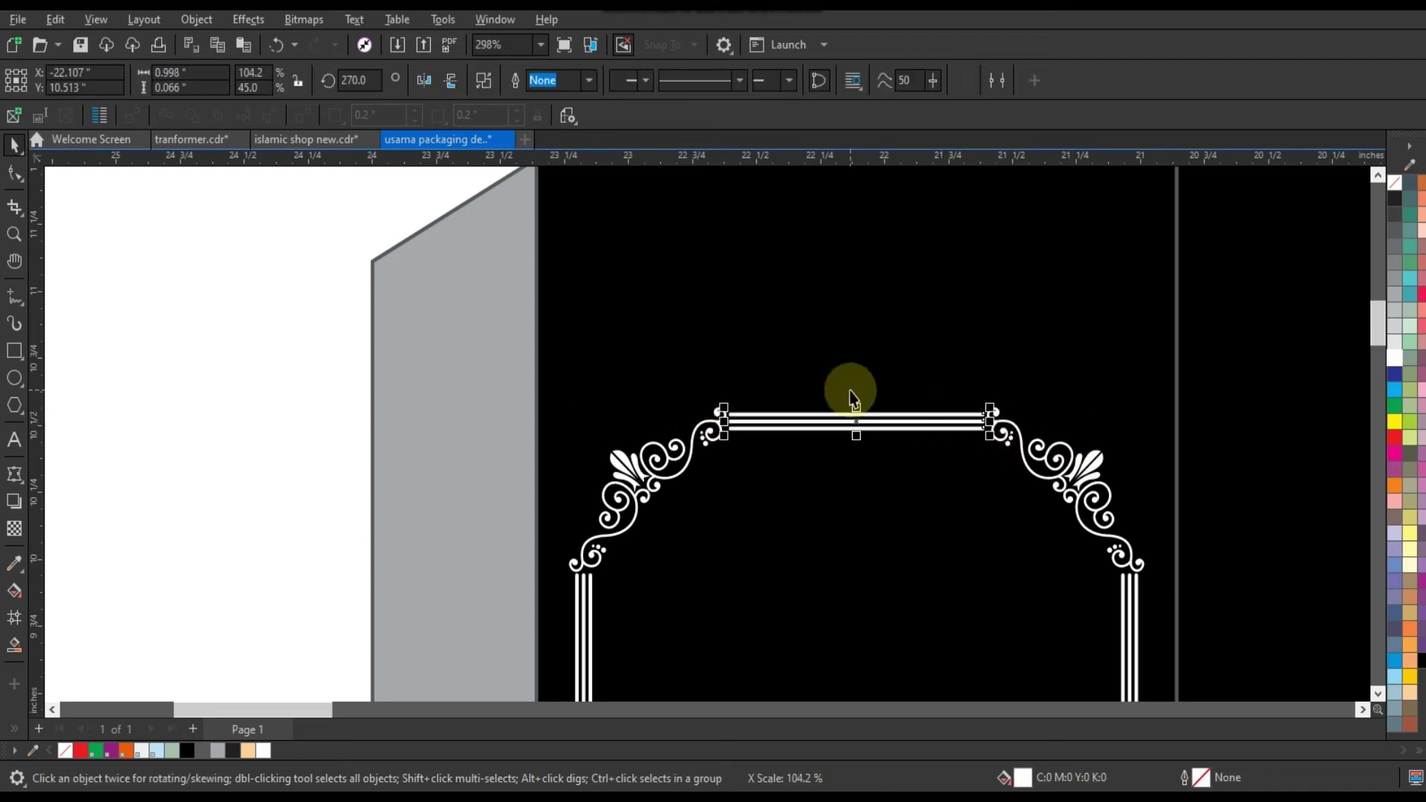
pyautogui.scroll(-3, 848, 391)
pyautogui.scroll(-2, 852, 408)
# - Move a horizontal line down to the frame bottom and marquee-select the whole frame
pyautogui.moveTo(854, 405); pyautogui.dragTo(853, 595)
pyautogui.keyDown('shift'); pyautogui.click(958, 457); pyautogui.keyUp('shift')
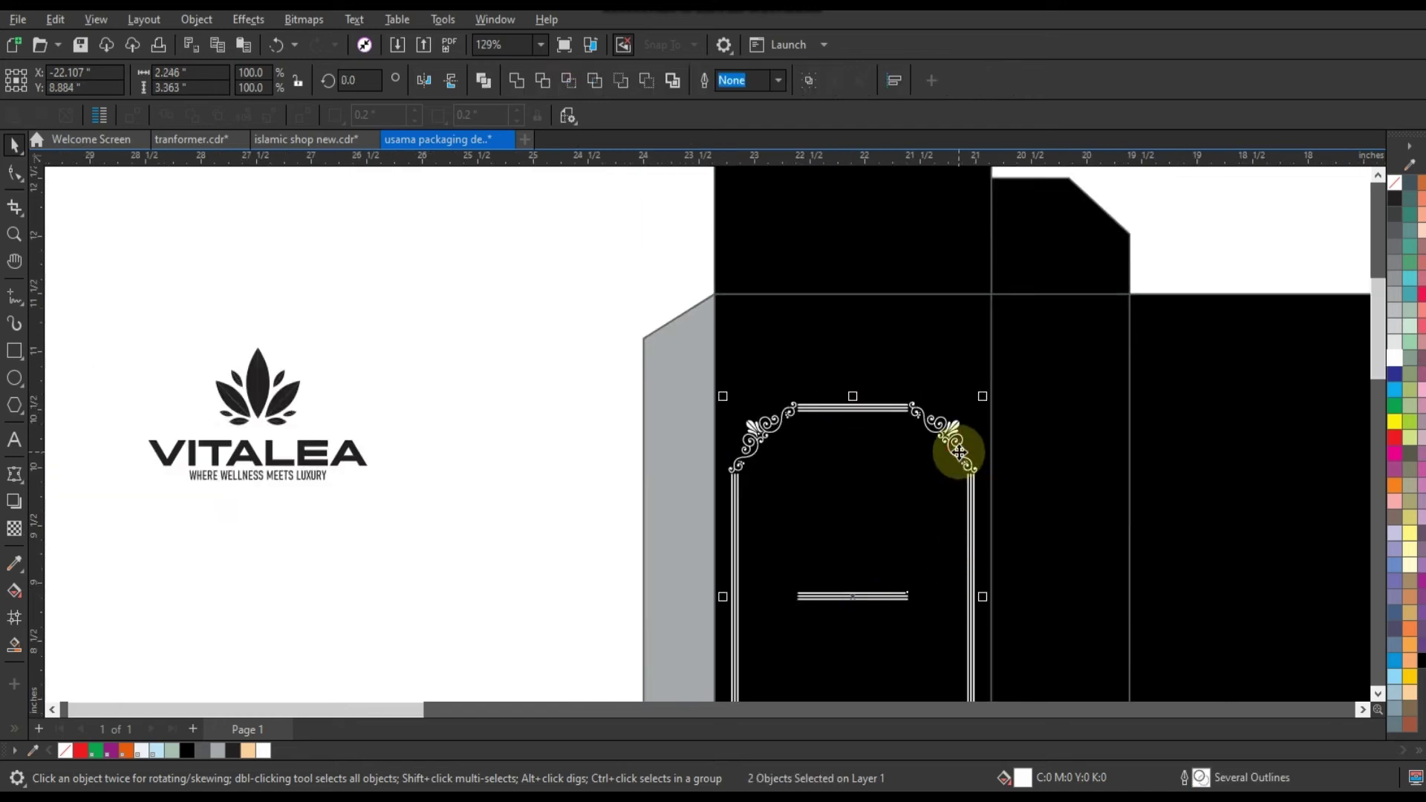
pyautogui.scroll(2, 774, 271)
pyautogui.click(694, 678)
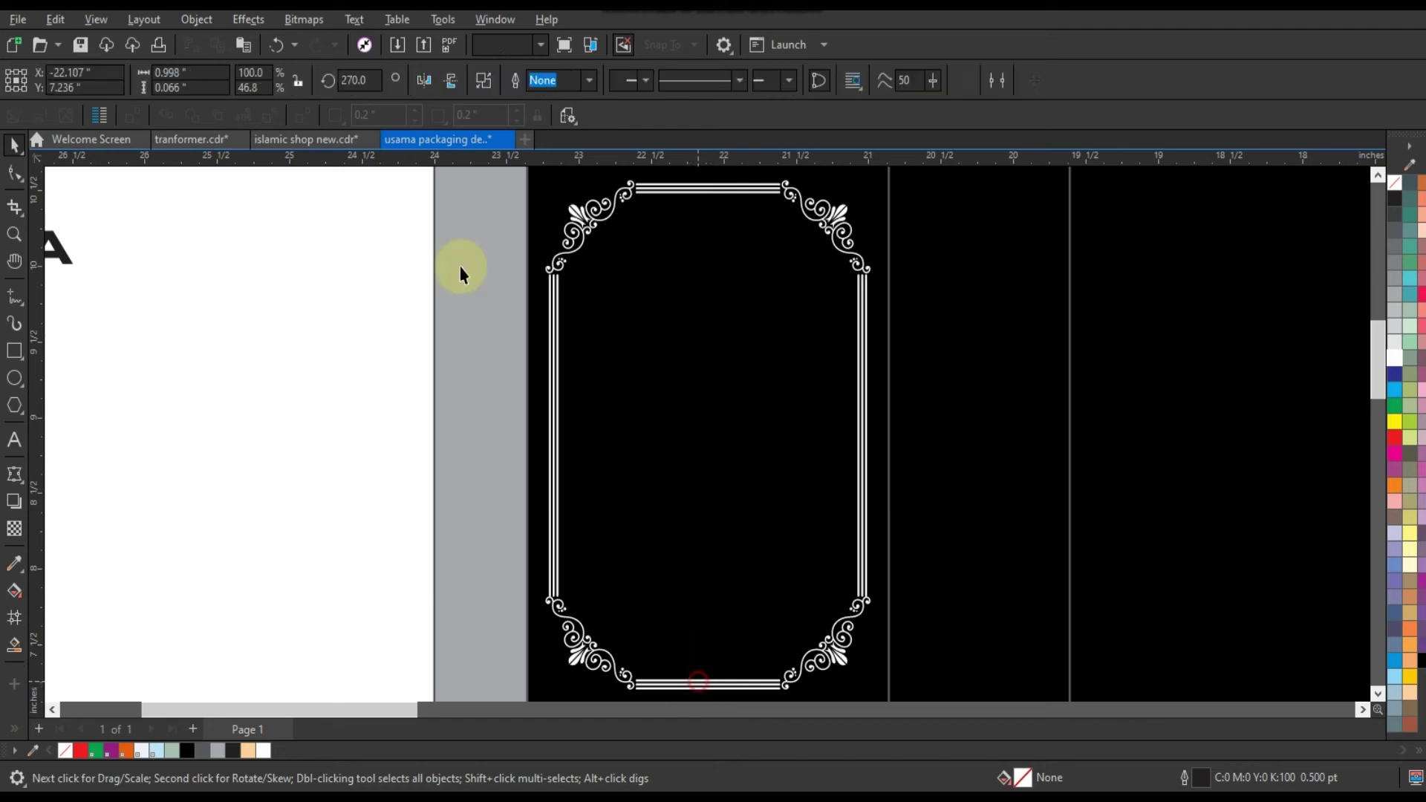
pyautogui.scroll(-3, 460, 268)
pyautogui.moveTo(499, 176); pyautogui.dragTo(739, 569)
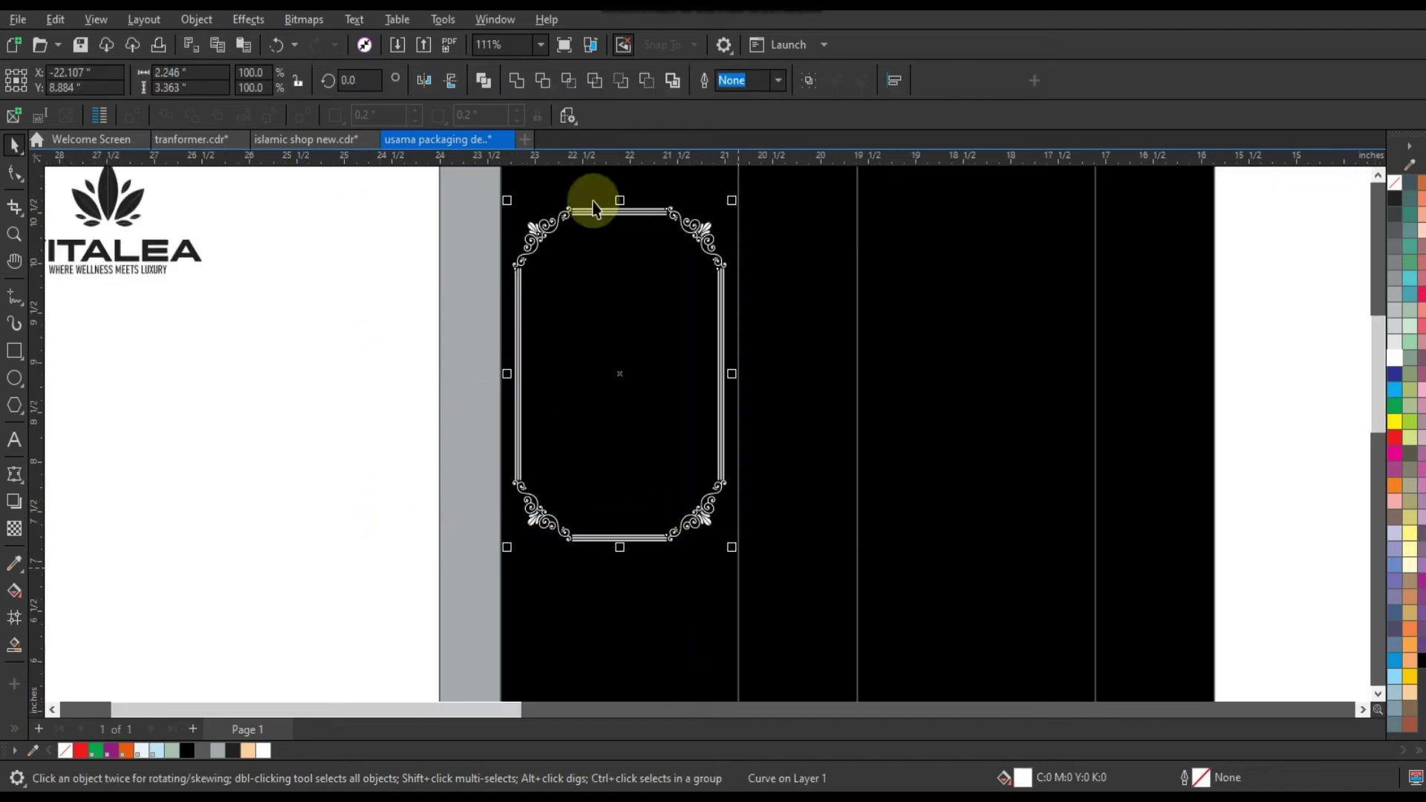
# - Weld the frame parts into one shape and zoom in on the box and reference artwork
pyautogui.click(517, 81)
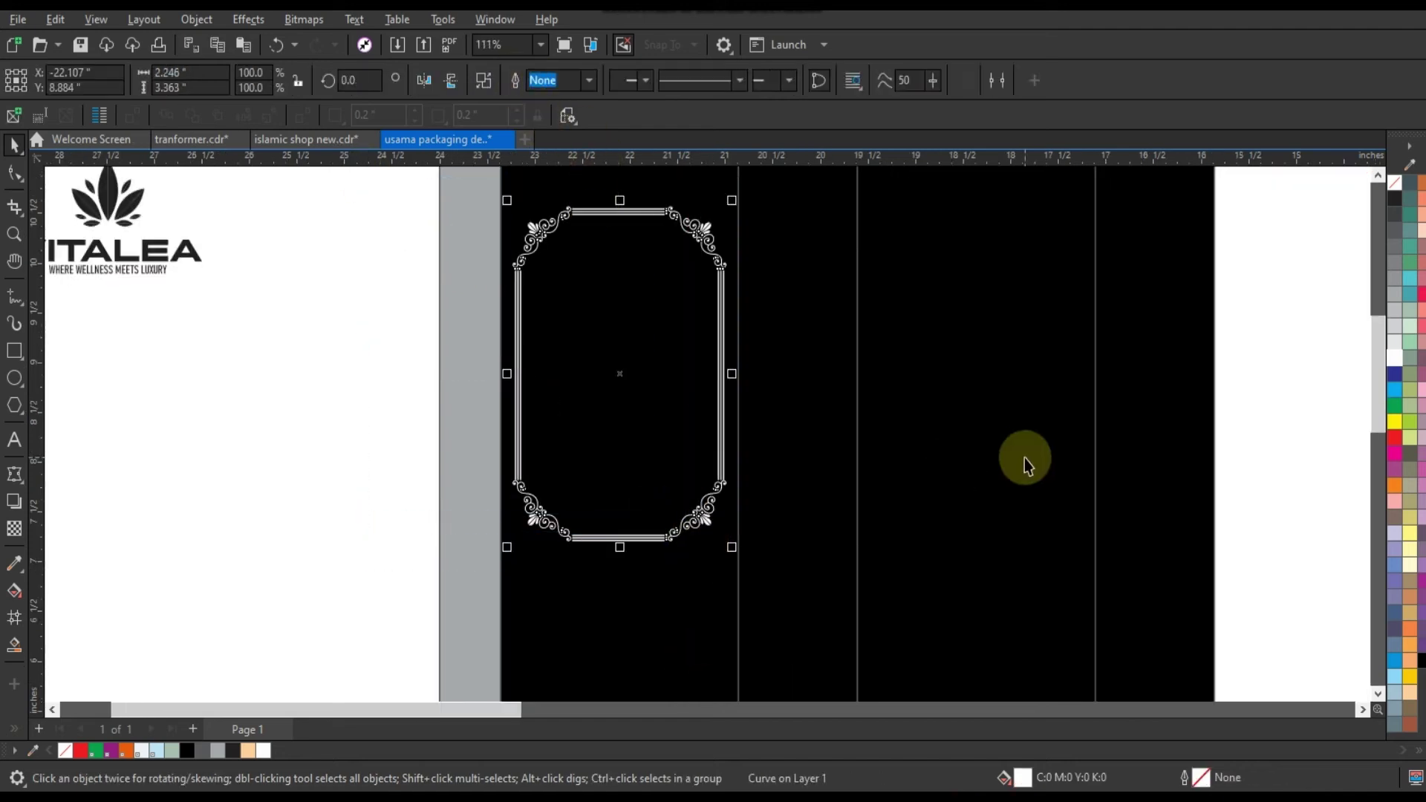
pyautogui.scroll(2, 862, 461)
pyautogui.scroll(-3, 552, 462)
pyautogui.scroll(-5, 552, 462)
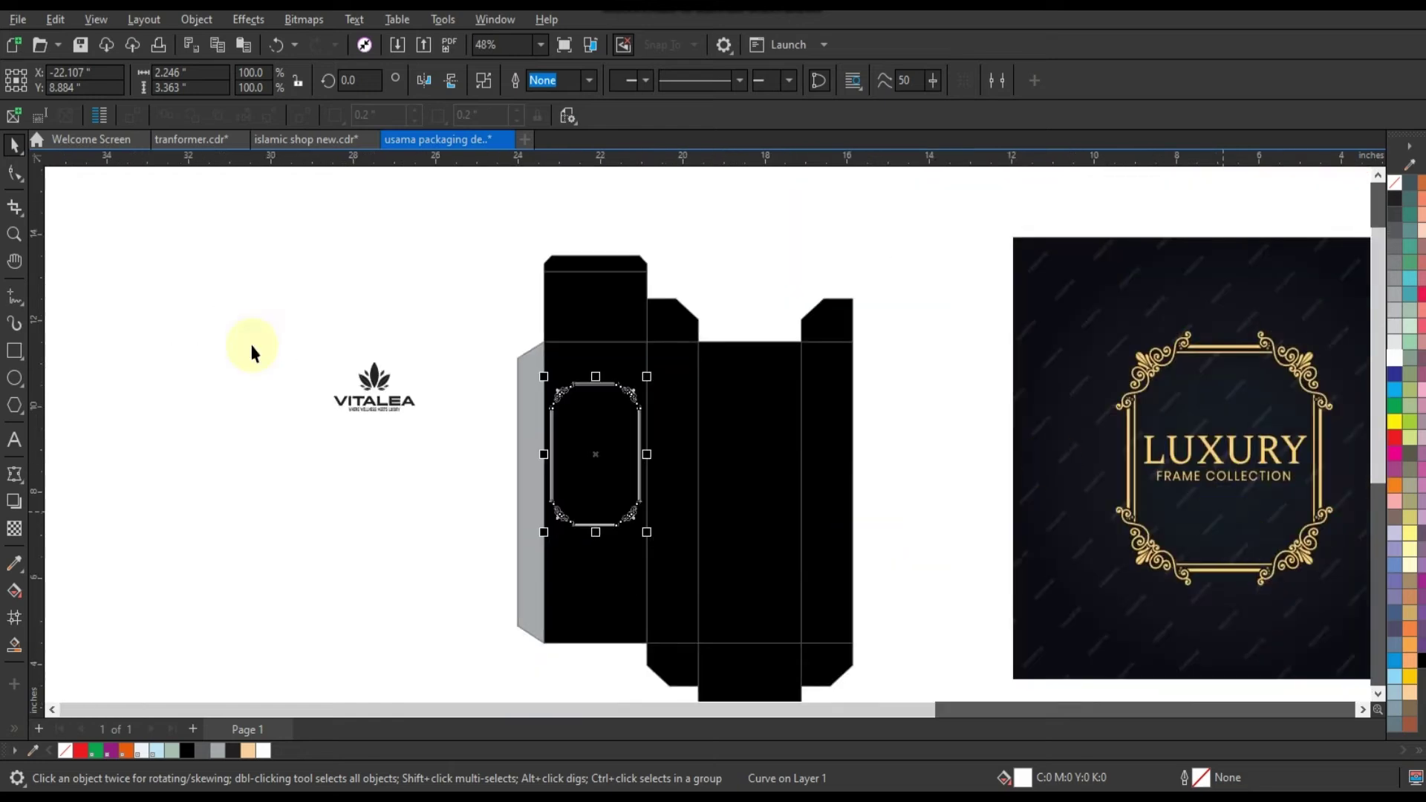
pyautogui.click(19, 236)
pyautogui.moveTo(525, 343); pyautogui.dragTo(1330, 624)
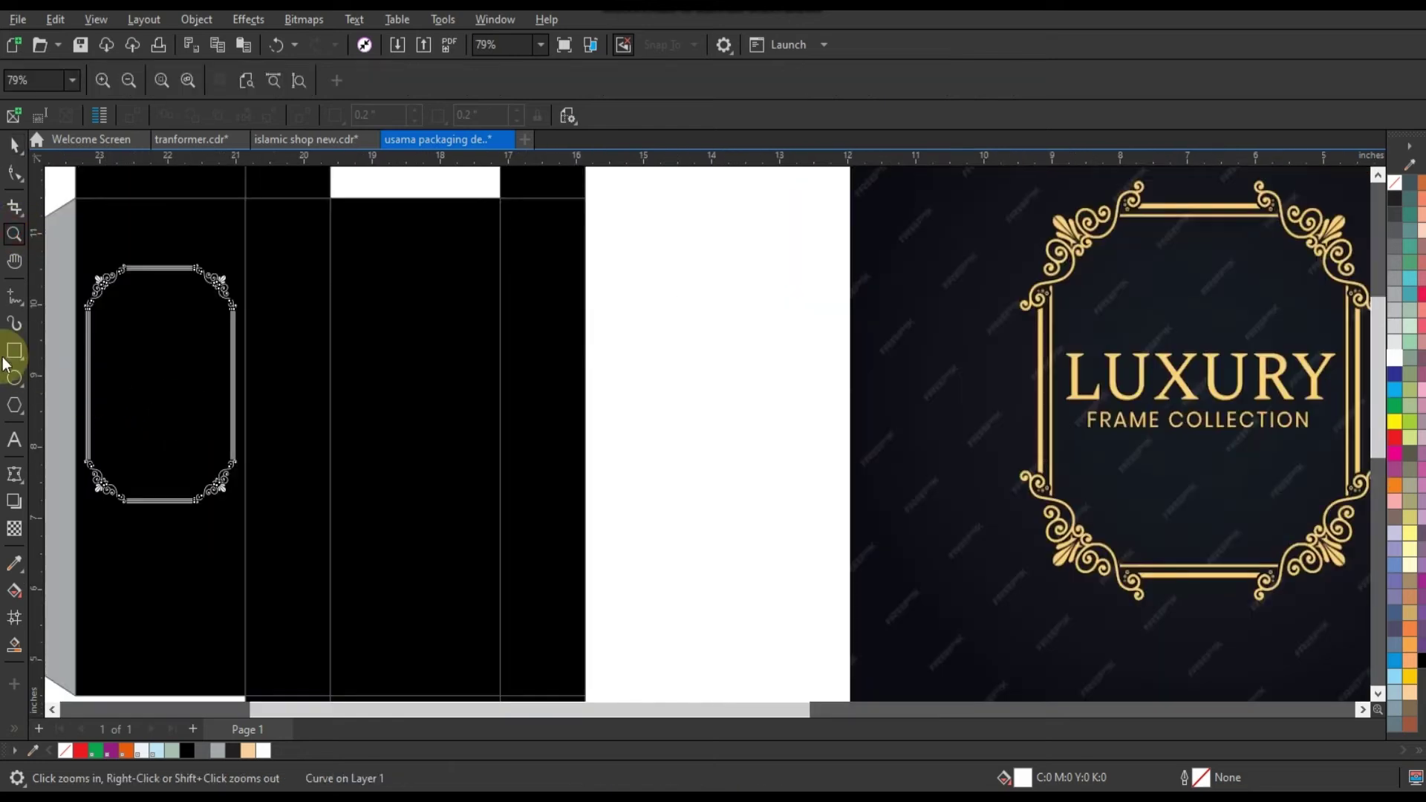
# - Draw a test rectangle and fill it with gold sampled from the LUXURY frame
pyautogui.click(14, 350)
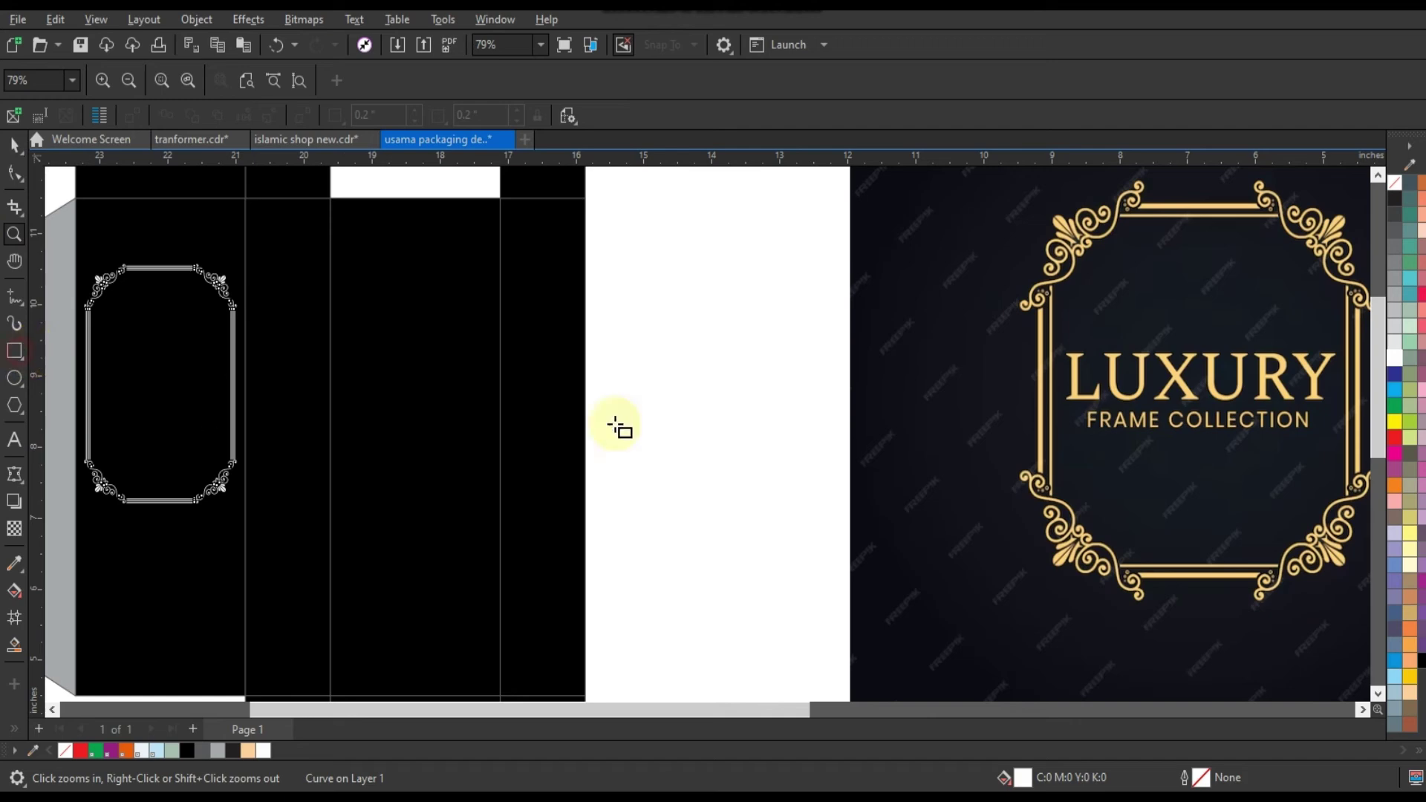
pyautogui.moveTo(632, 410); pyautogui.dragTo(786, 546)
pyautogui.click(15, 564)
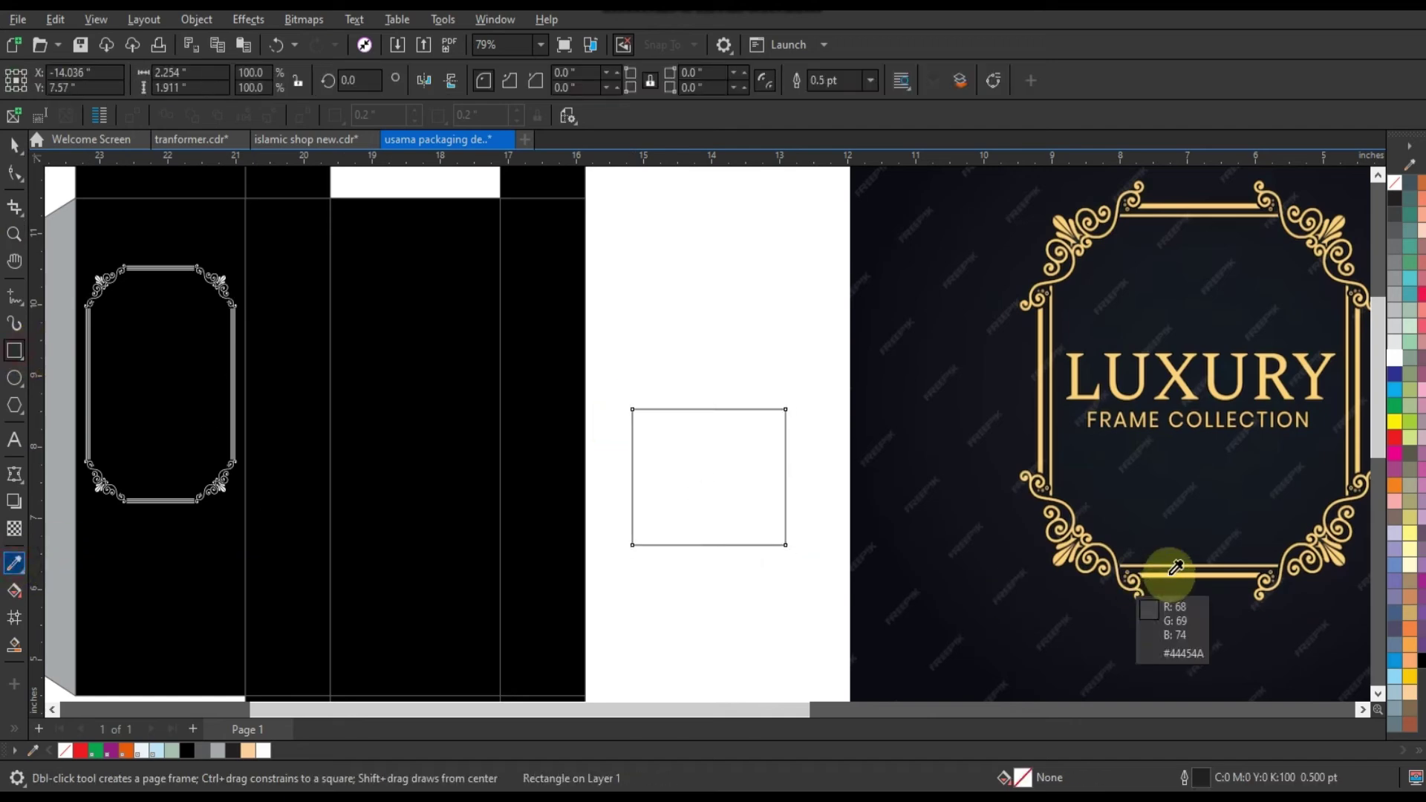
pyautogui.click(1174, 569)
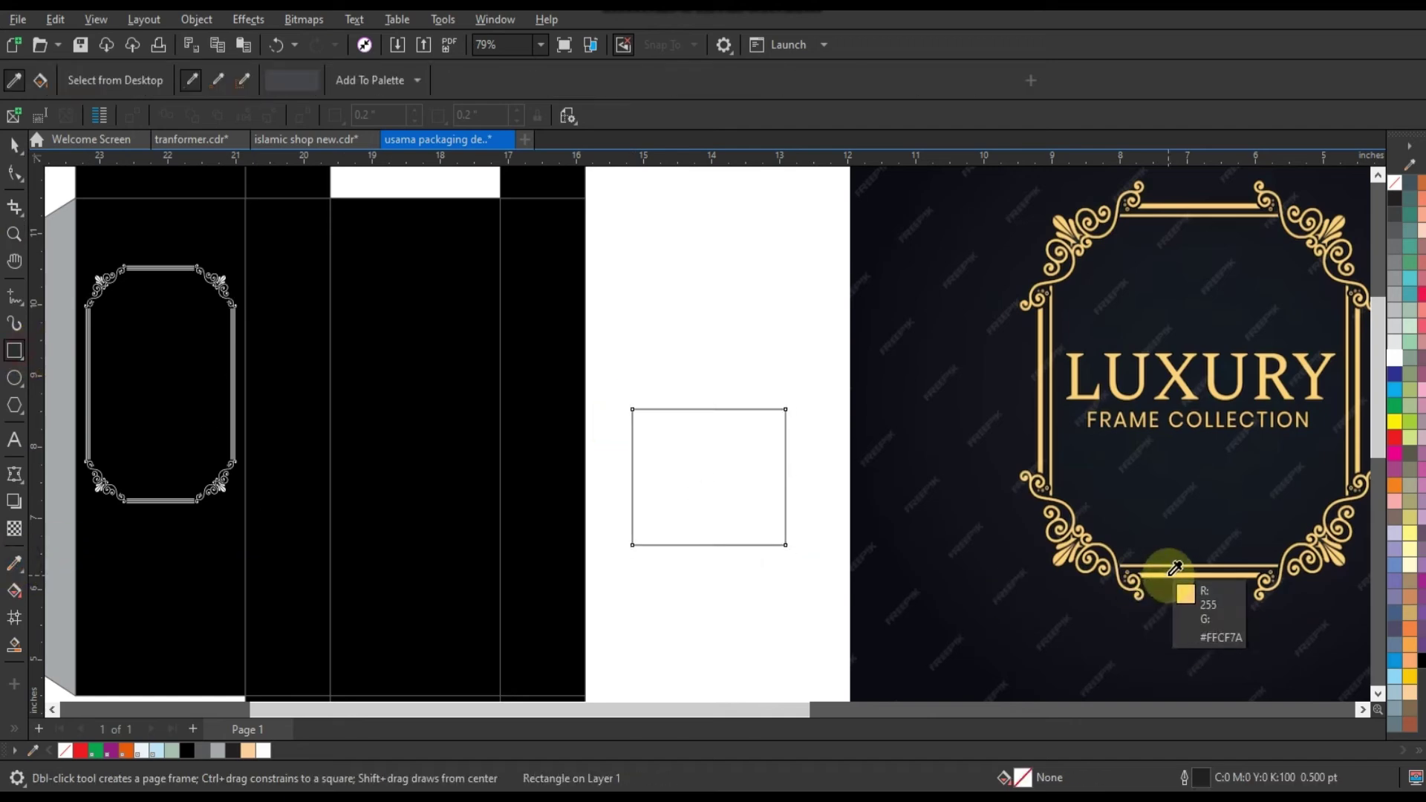
pyautogui.click(707, 519)
pyautogui.press('space')
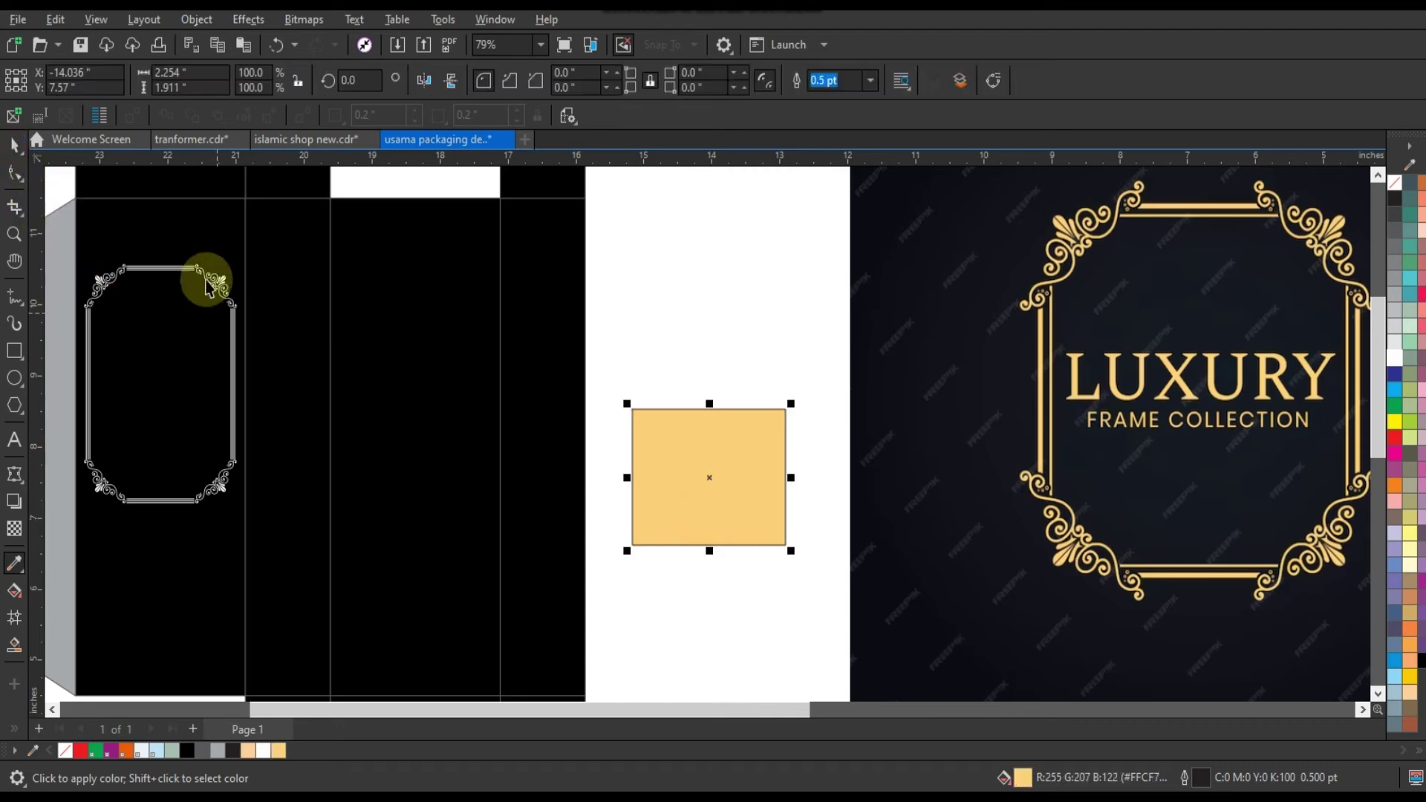
# - Fill the ornamental frame with the sampled gold (#FFCF7A) and delete the test square
pyautogui.click(207, 280)
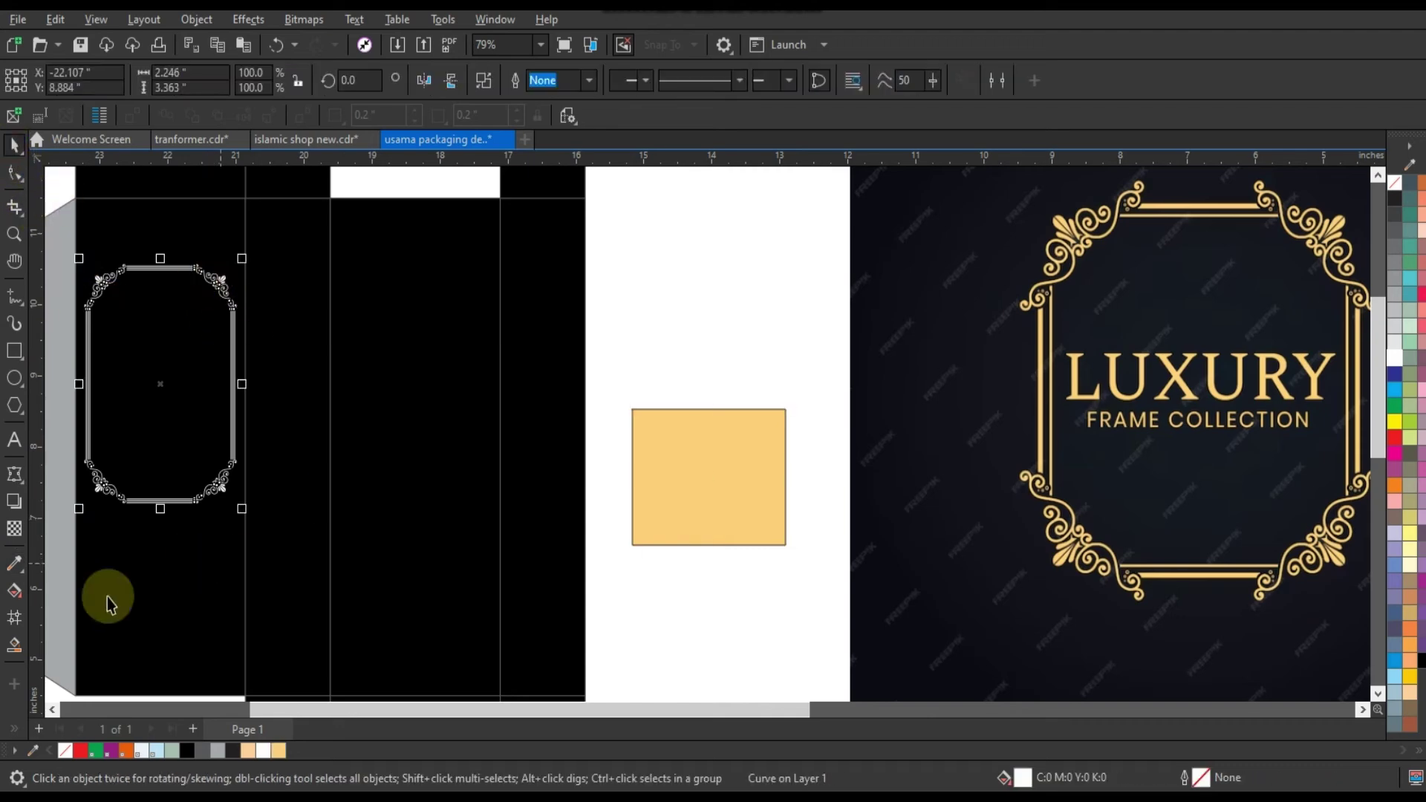
pyautogui.click(283, 754)
pyautogui.click(738, 449)
pyautogui.press('Delete')
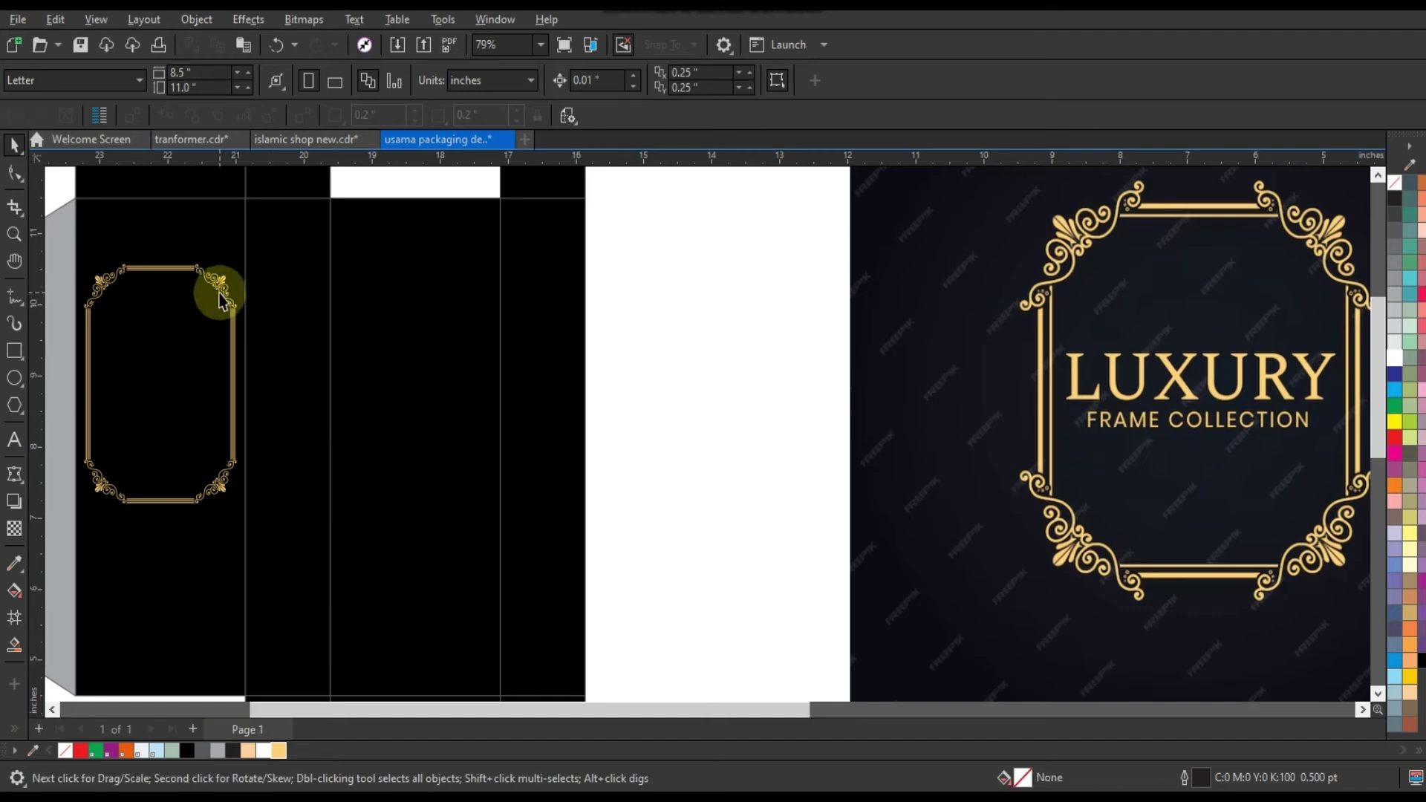
pyautogui.click(221, 297)
pyautogui.hotkey('shift', 'F2')
pyautogui.rightClick(1393, 183)
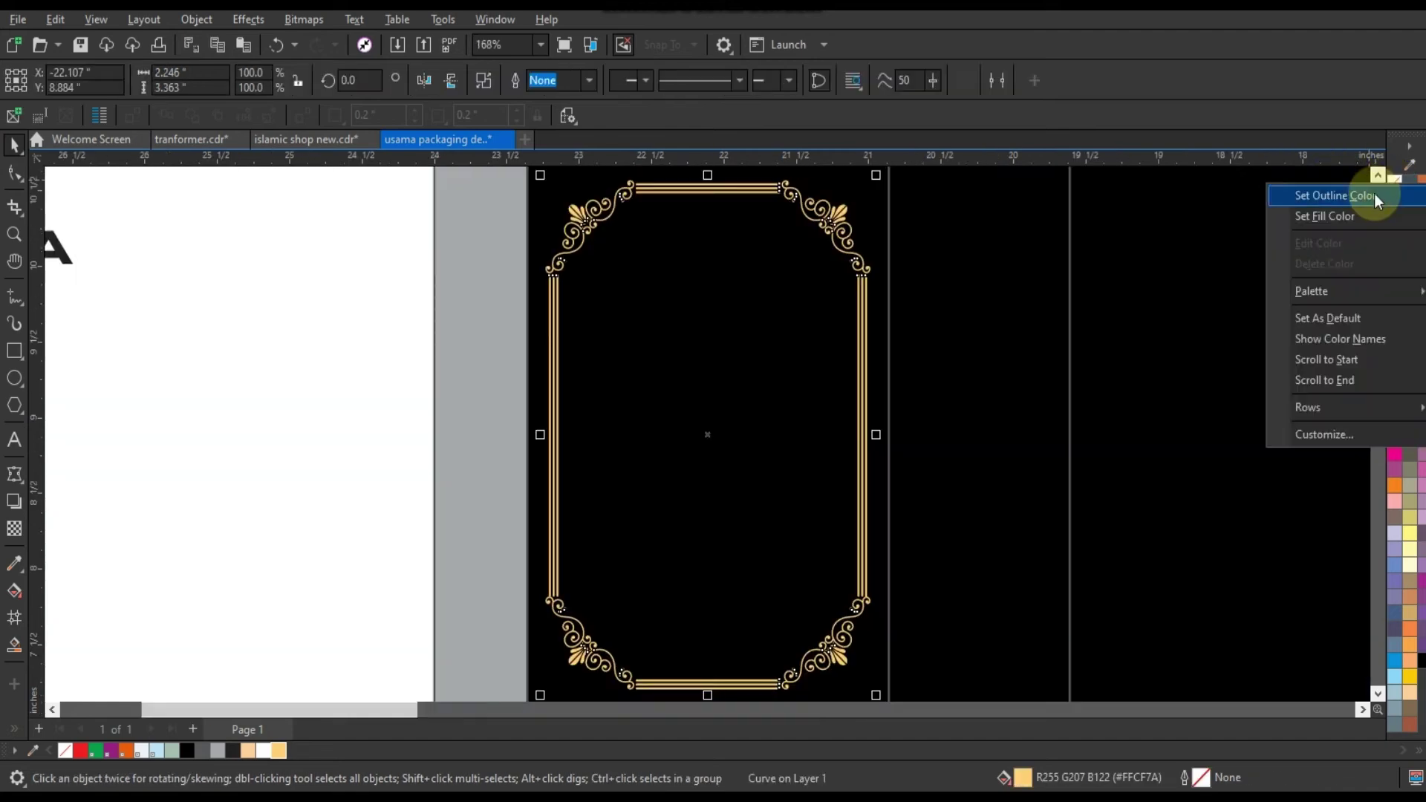
pyautogui.click(1361, 197)
pyautogui.click(387, 372)
# - Delete the LUXURY reference image
pyautogui.scroll(-2, 386, 372)
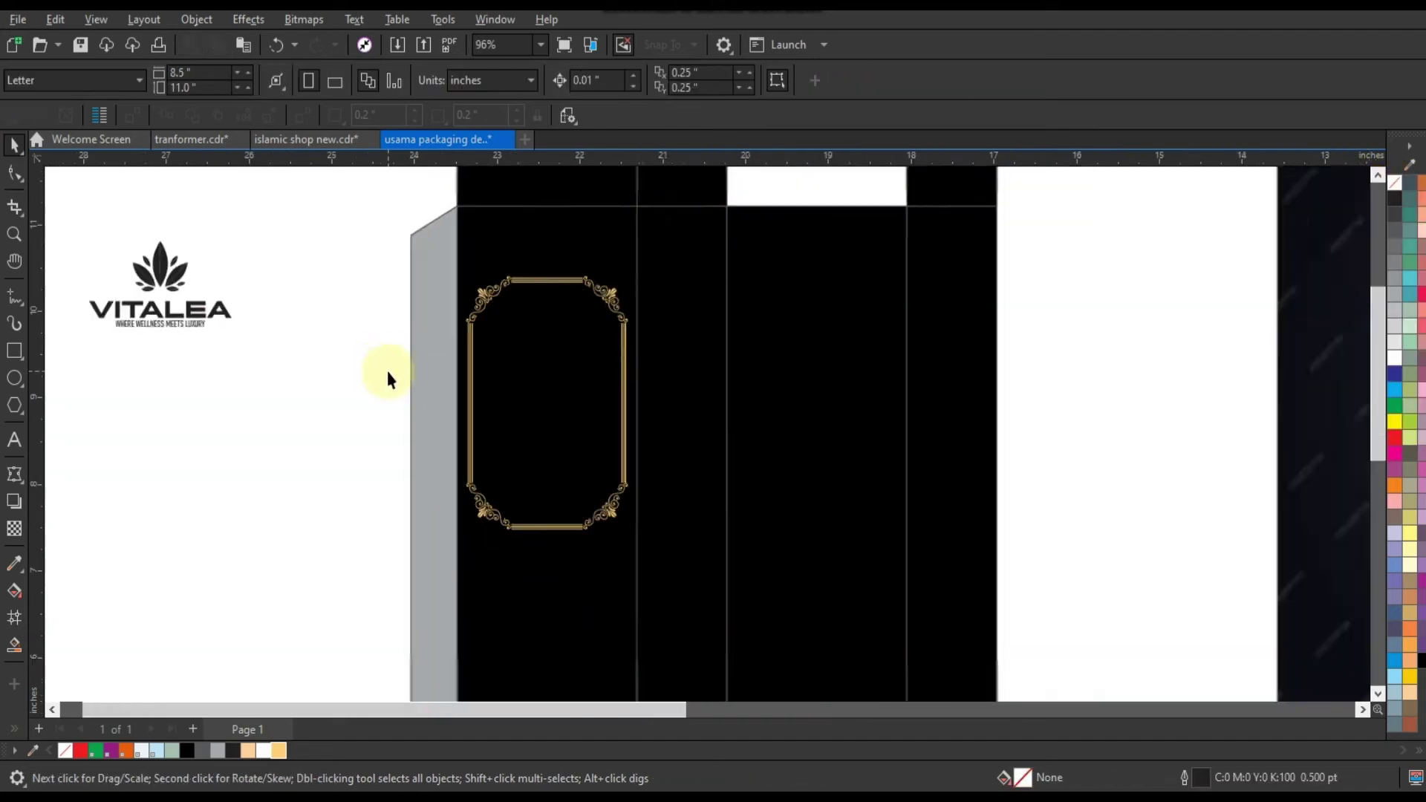
pyautogui.scroll(-2, 386, 372)
pyautogui.scroll(-1, 1055, 416)
pyautogui.click(962, 470)
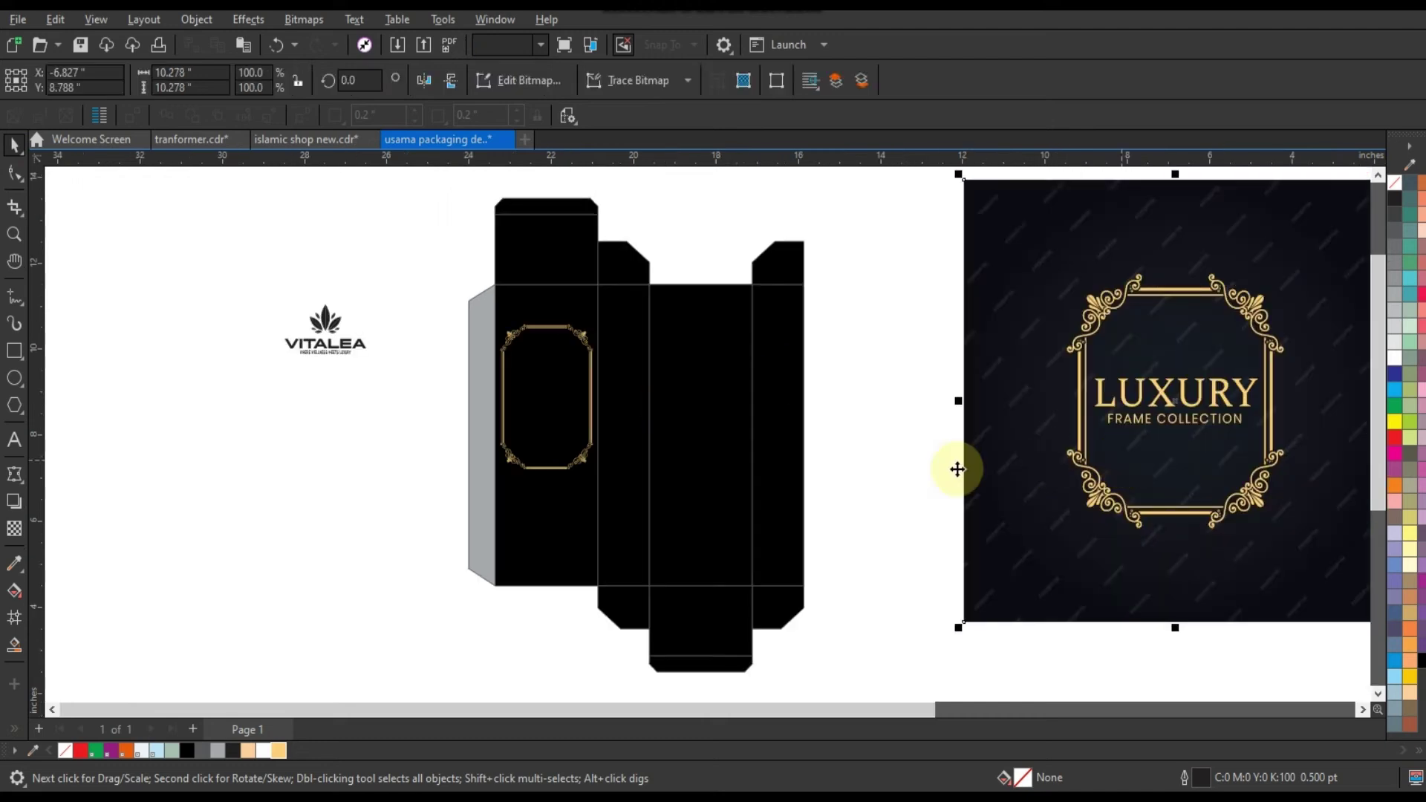
pyautogui.press('Delete')
# - Move the VITALEA logo with its tagline into the gold frame near the top
pyautogui.click(679, 477)
pyautogui.scroll(1, 652, 308)
pyautogui.press('Escape')
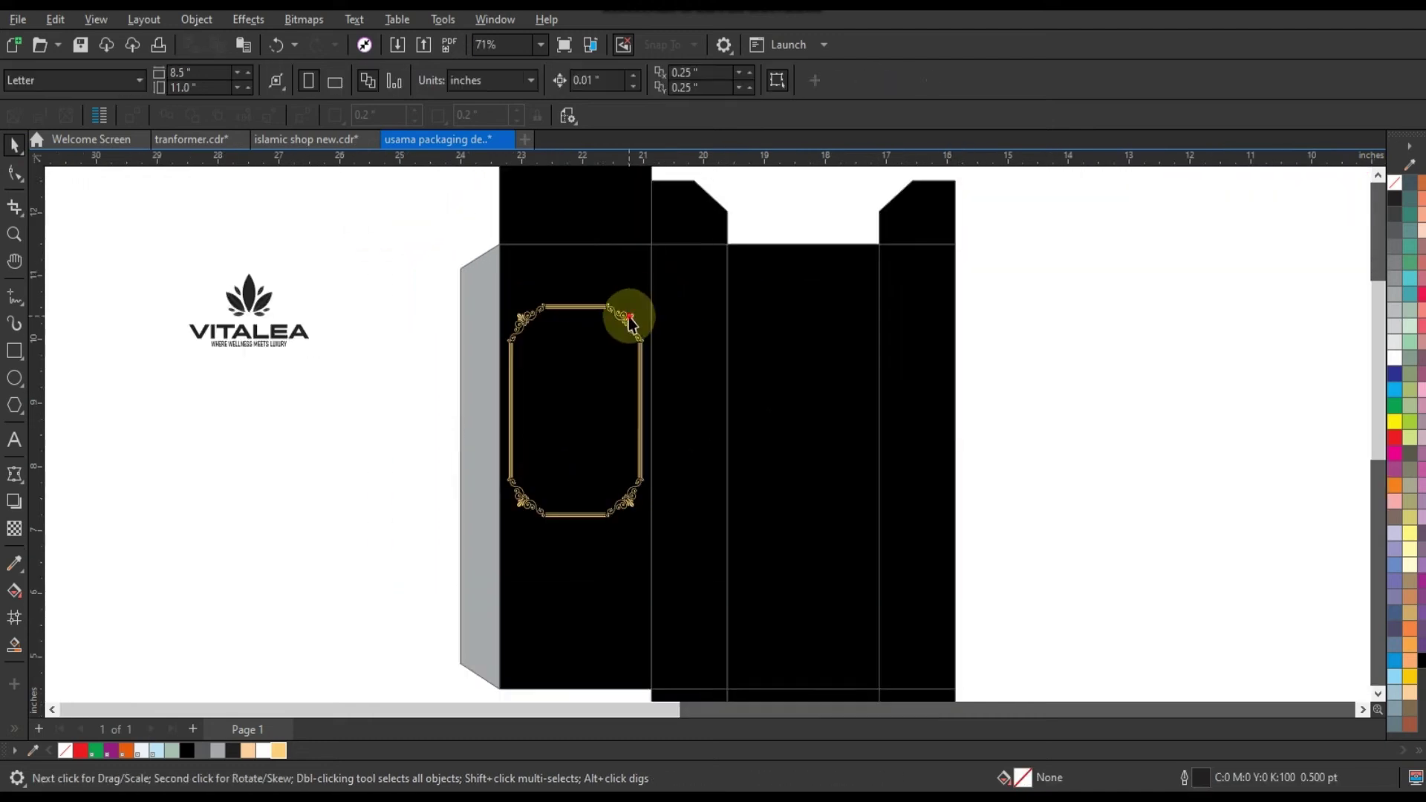
pyautogui.click(629, 321)
pyautogui.moveTo(378, 226); pyautogui.dragTo(113, 408)
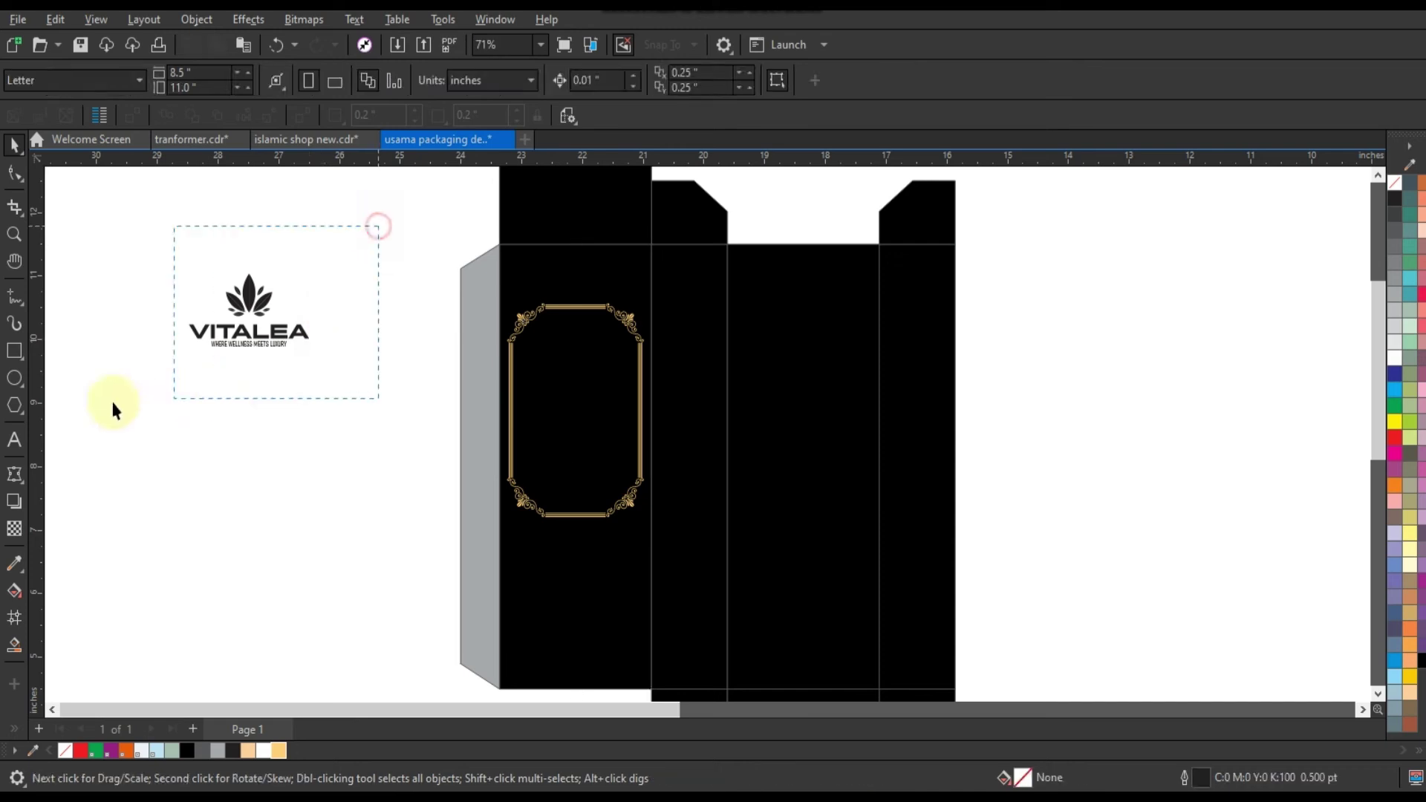
pyautogui.moveTo(259, 344); pyautogui.dragTo(586, 399)
# - Recolour the VITALEA logo with the gold palette swatch and adjust its size
pyautogui.click(279, 750)
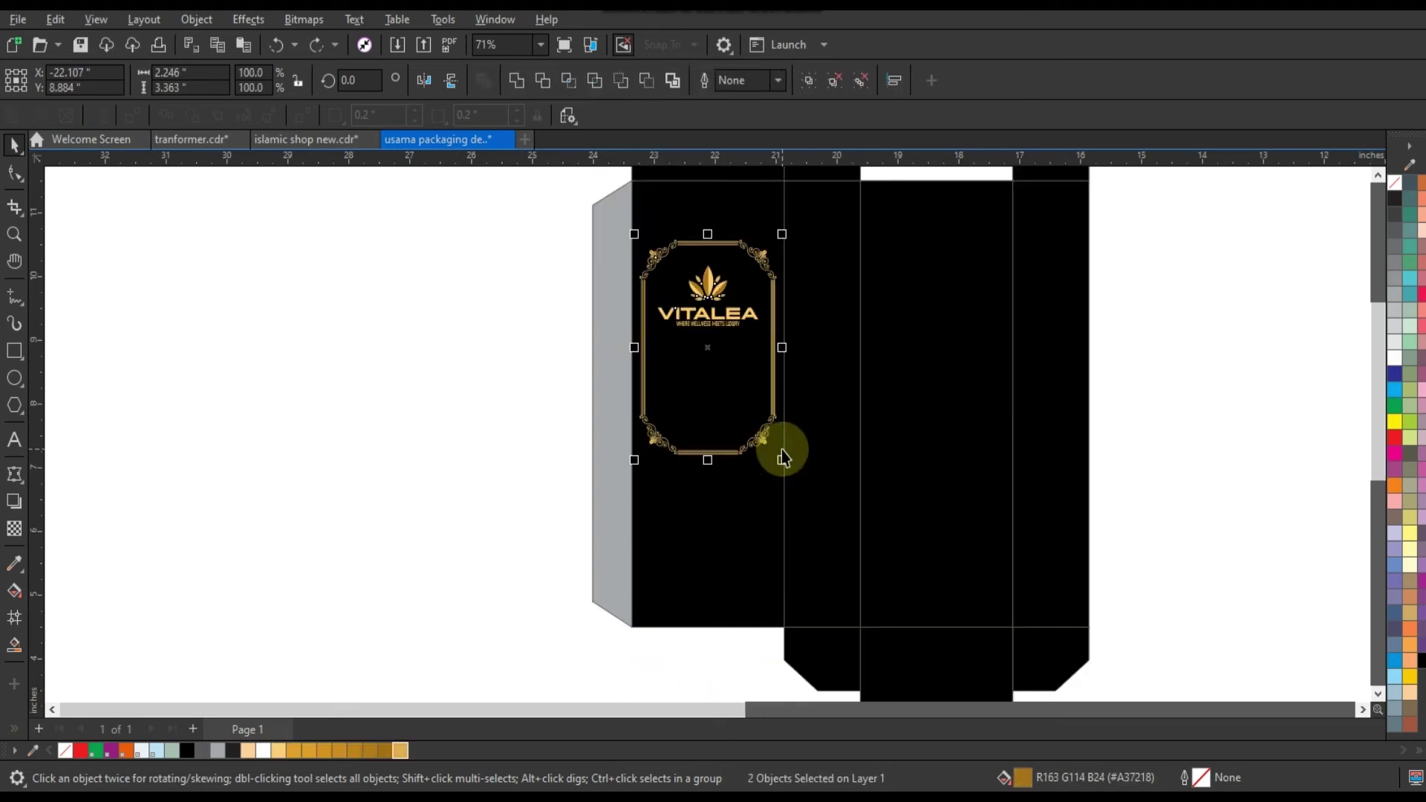
pyautogui.press('Tab')
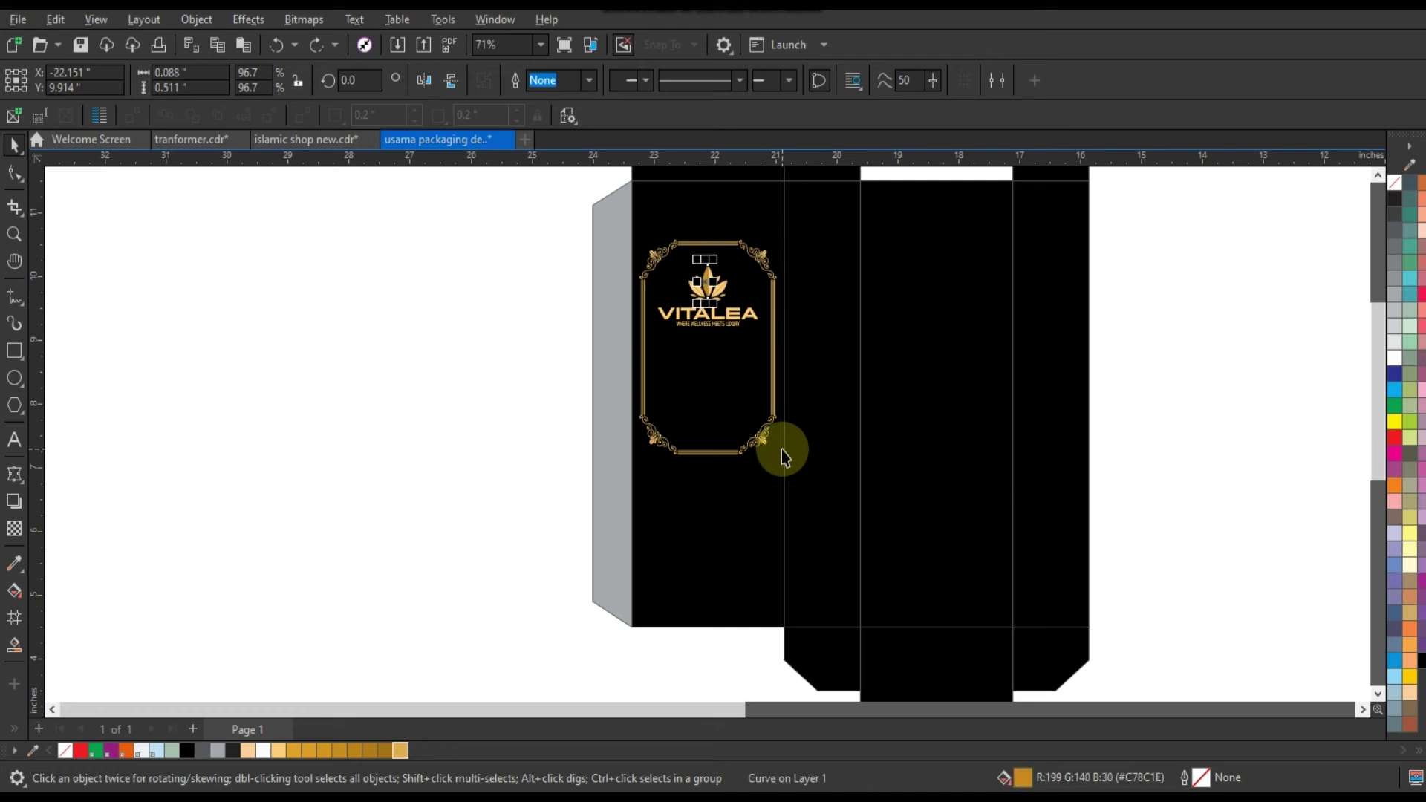
pyautogui.hotkey('ctrl', 'z')
pyautogui.hotkey('ctrl', 'z')
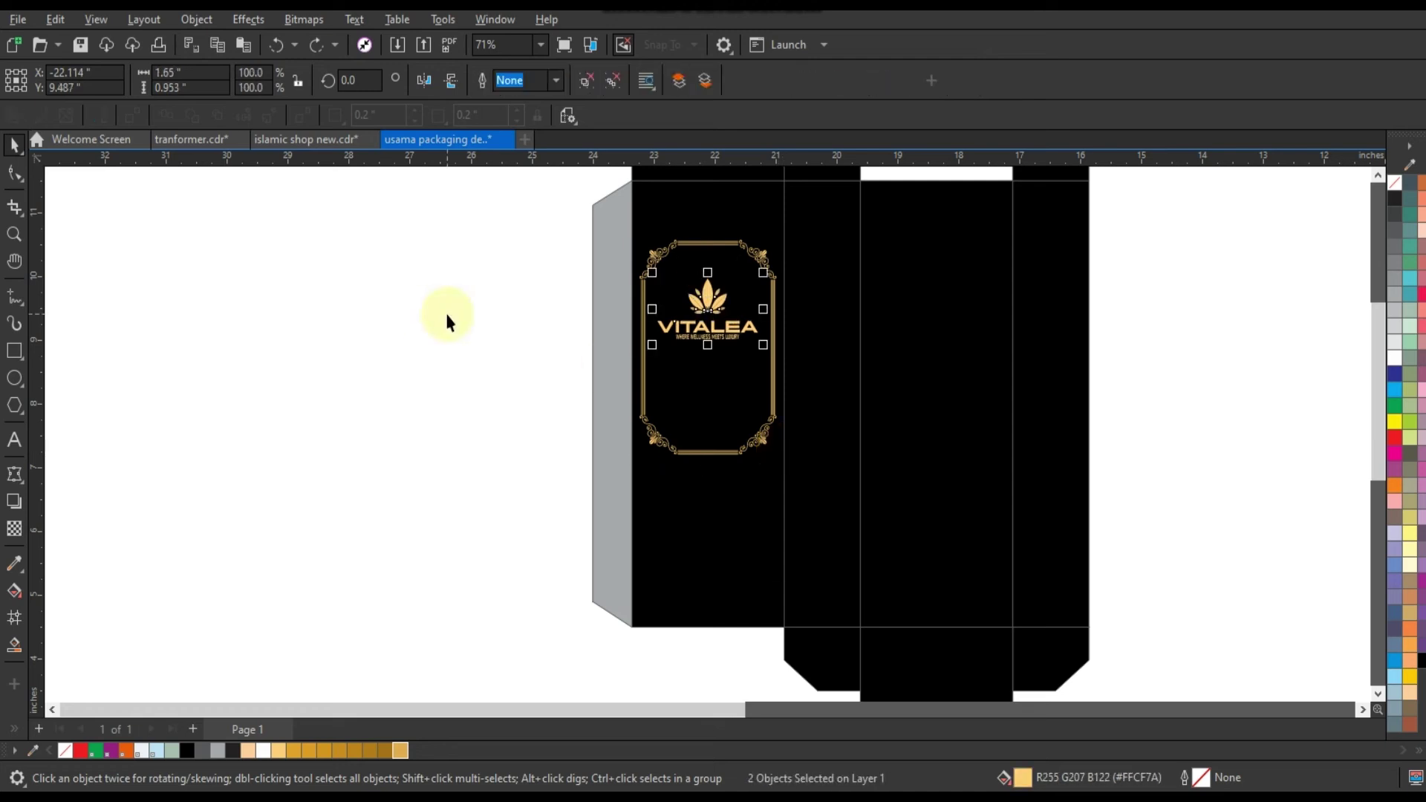
pyautogui.hotkey('ctrl', 'z')
pyautogui.hotkey('ctrl', 'z')
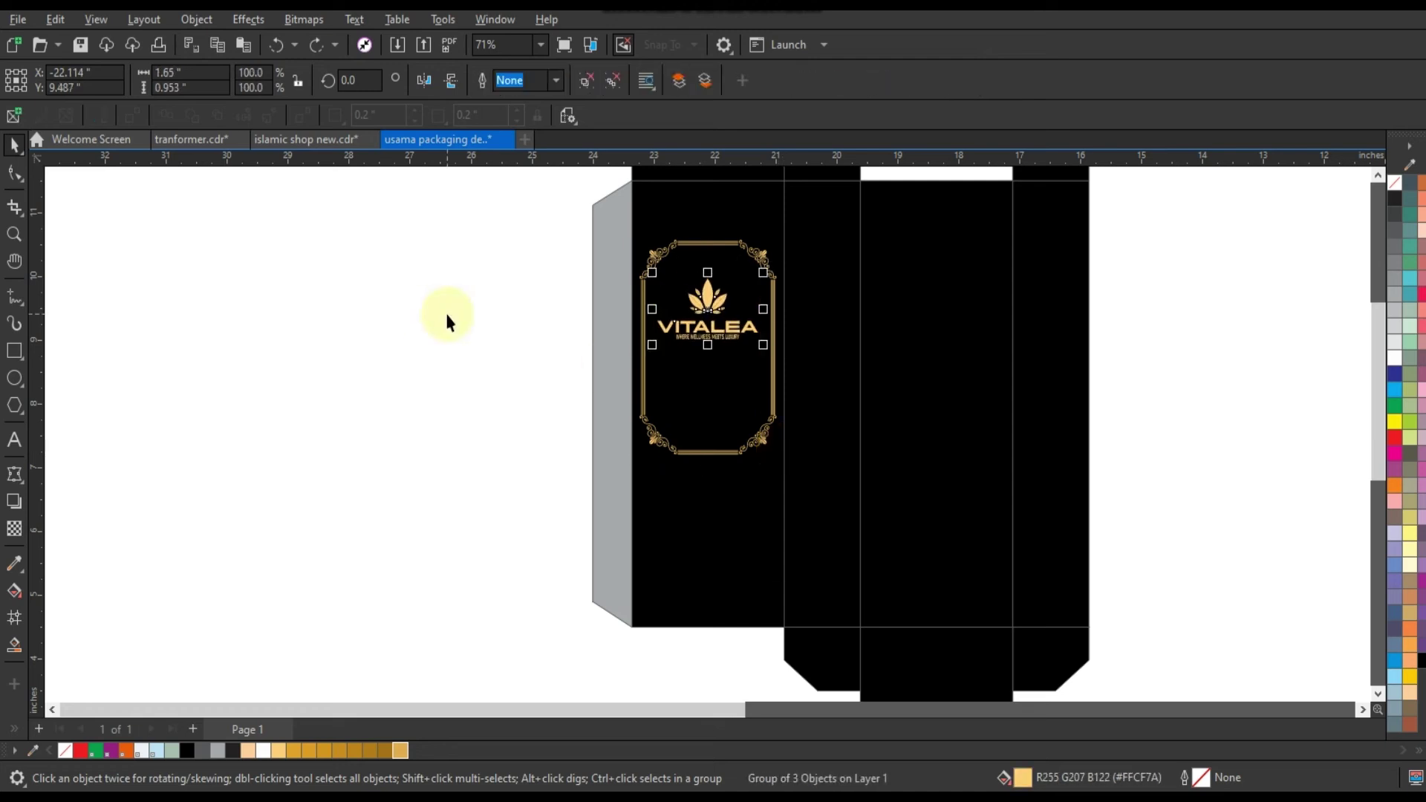
pyautogui.click(765, 438)
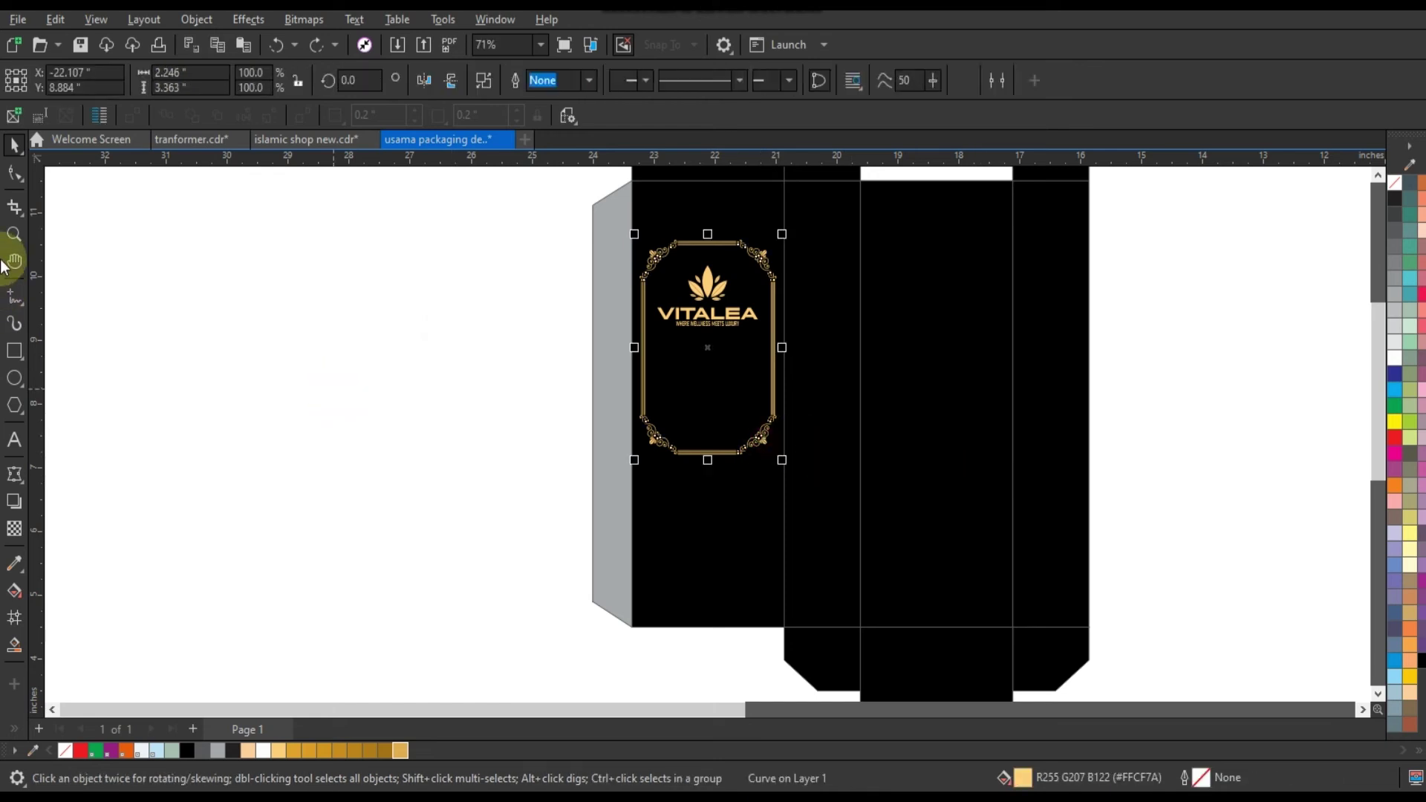
# - Stretch the gold frame's bottom nodes down and top nodes up to span the front panel
pyautogui.click(14, 174)
pyautogui.moveTo(599, 385); pyautogui.dragTo(793, 518)
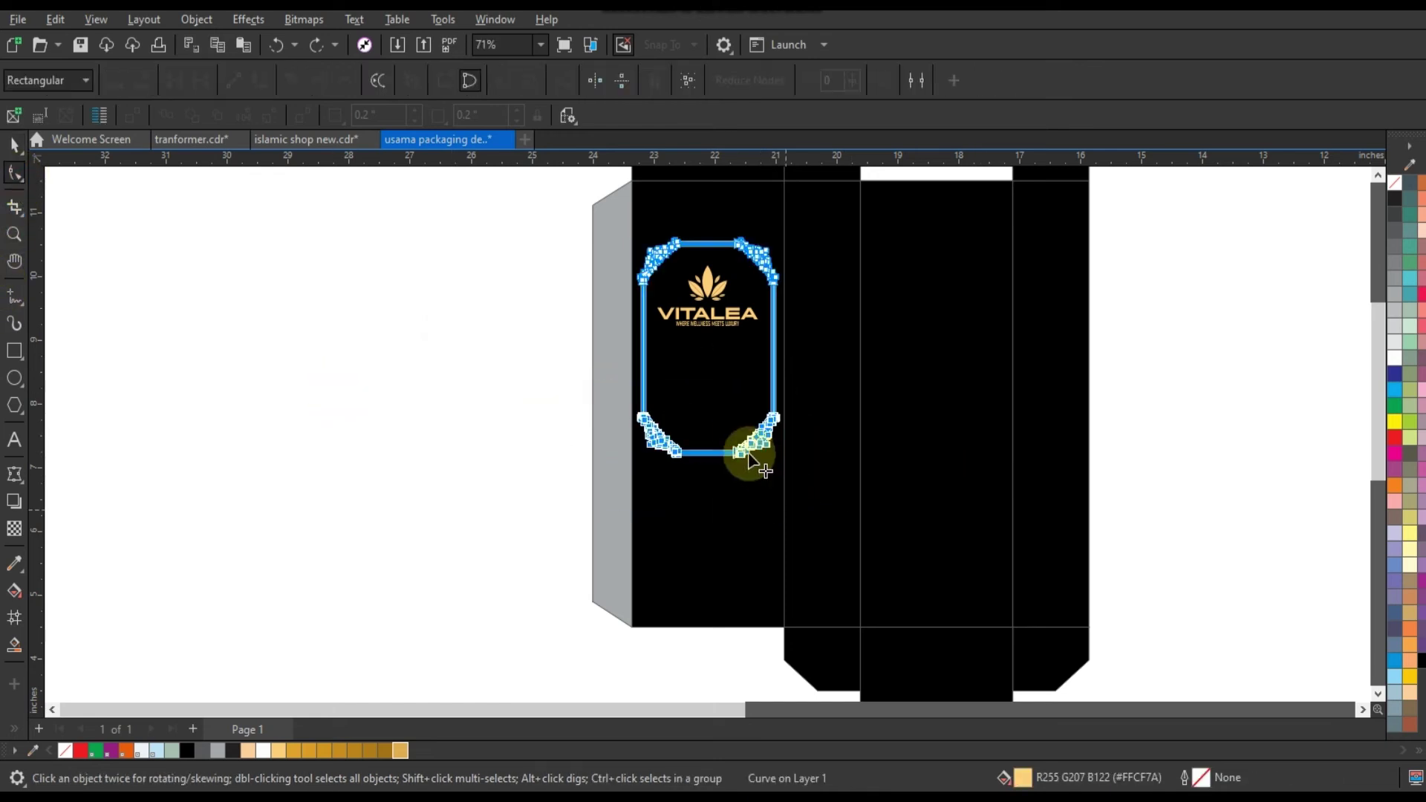
pyautogui.moveTo(747, 453); pyautogui.dragTo(754, 621)
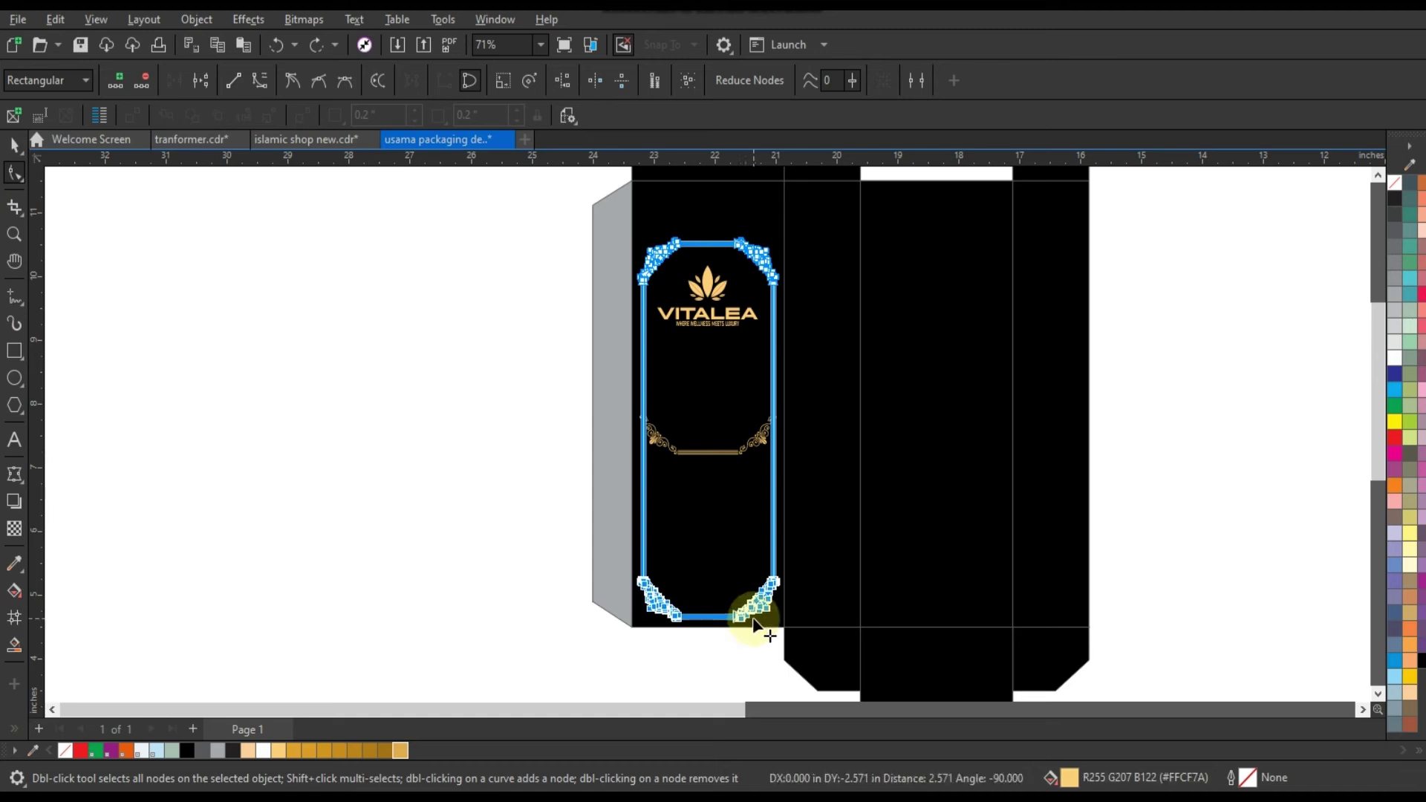
pyautogui.moveTo(602, 227)
pyautogui.mouseDown()
pyautogui.moveTo(789, 317)
pyautogui.moveTo(776, 232)
pyautogui.mouseUp()
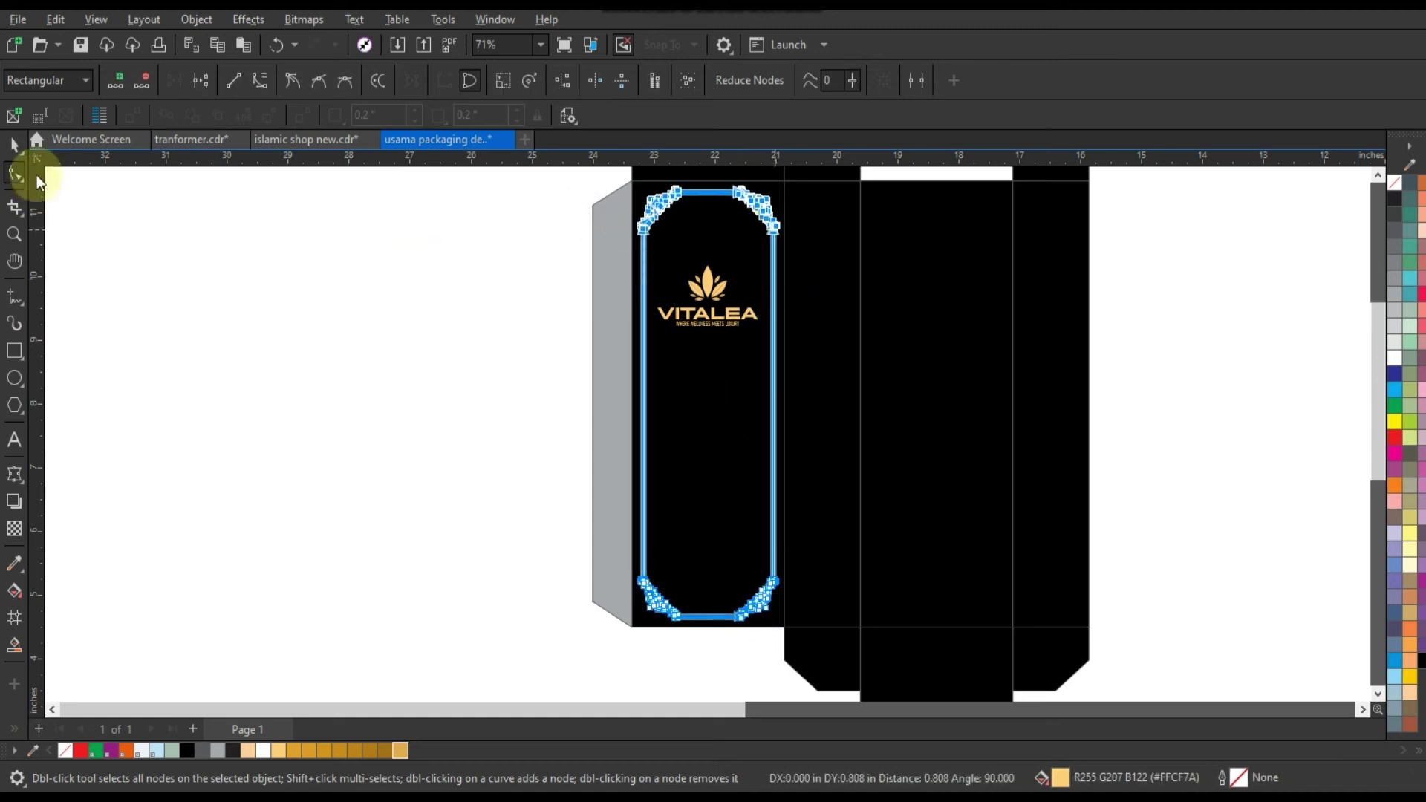
pyautogui.click(15, 144)
pyautogui.click(175, 376)
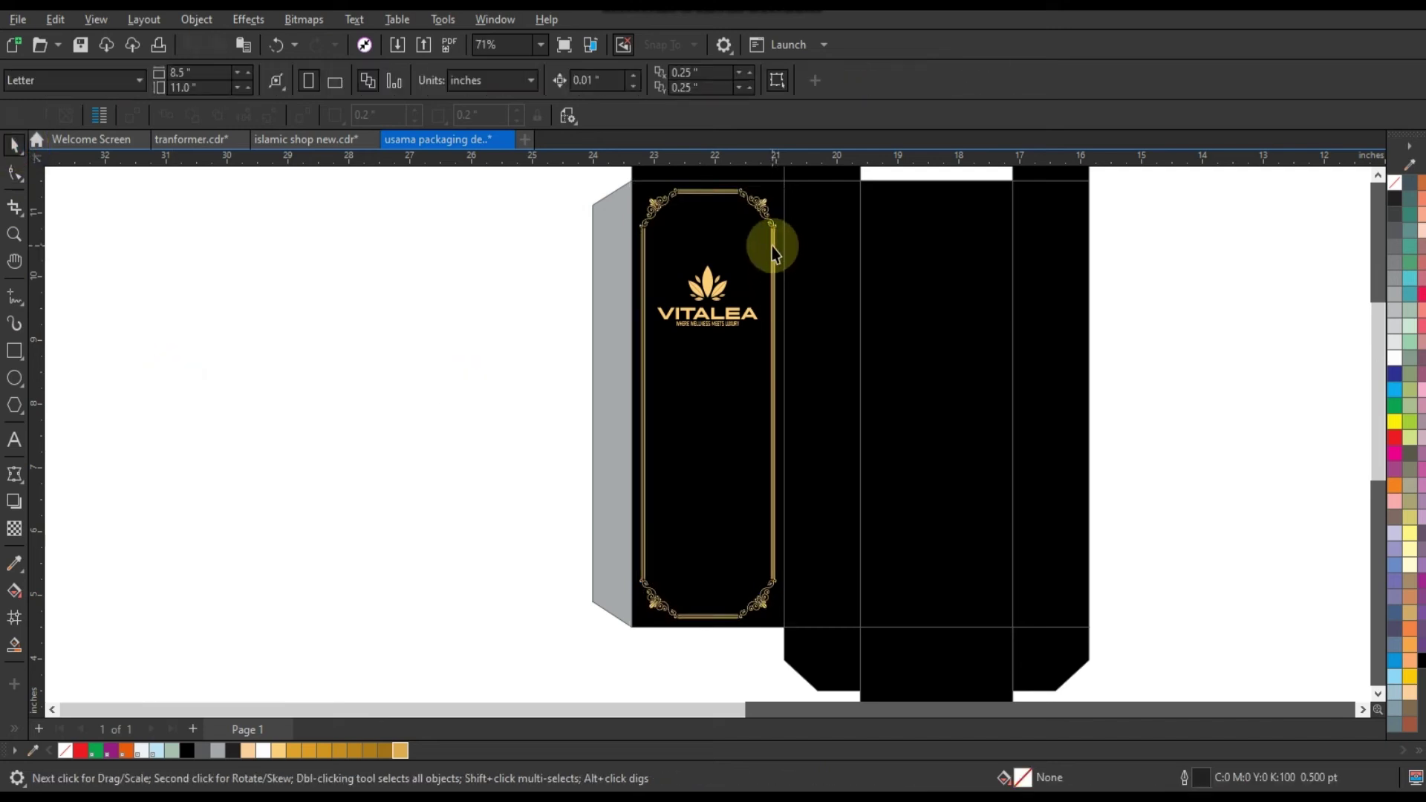
# - Place a copy of the gold frame centred on the middle panel
pyautogui.click(778, 276)
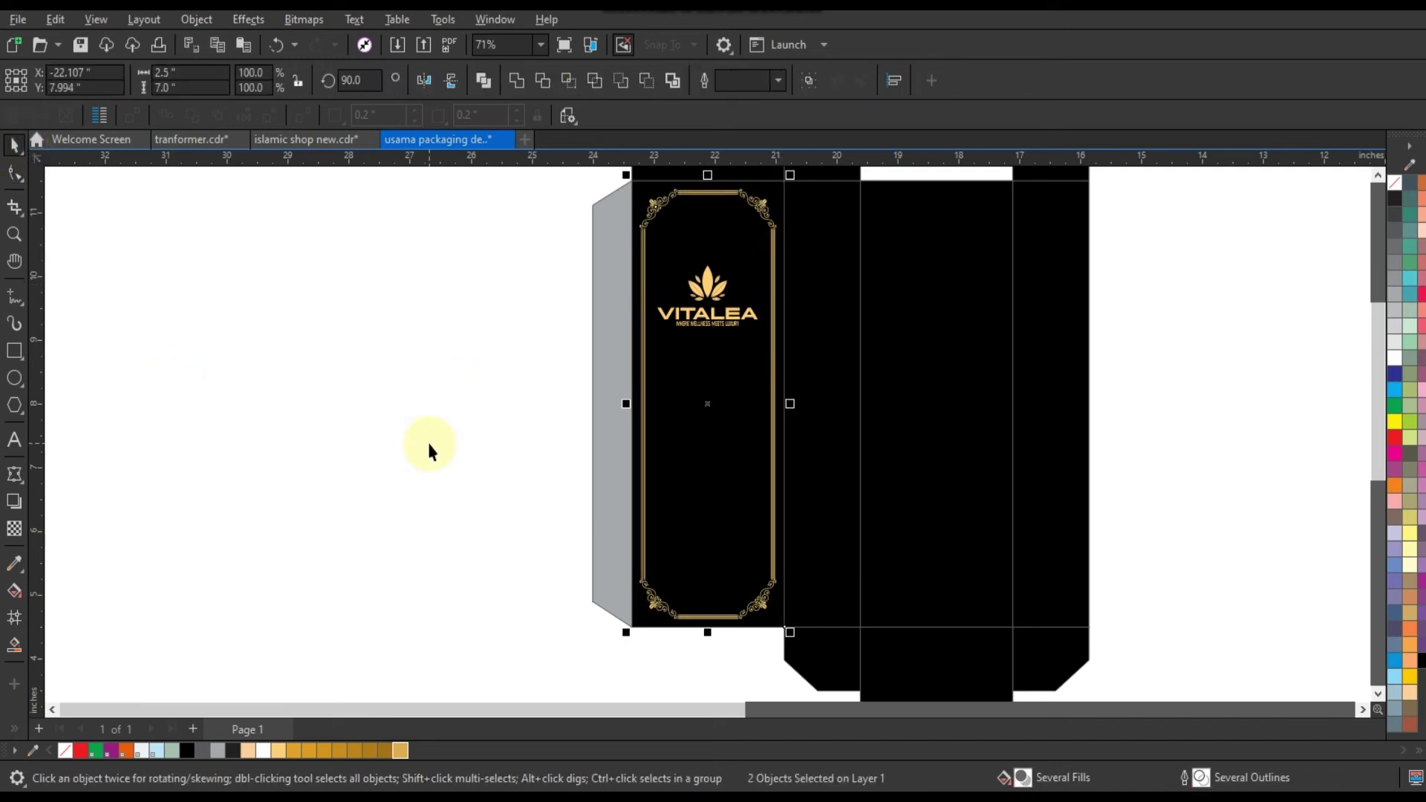
pyautogui.scroll(-1, 570, 516)
pyautogui.scroll(-2, 570, 516)
pyautogui.moveTo(523, 186); pyautogui.dragTo(1005, 643)
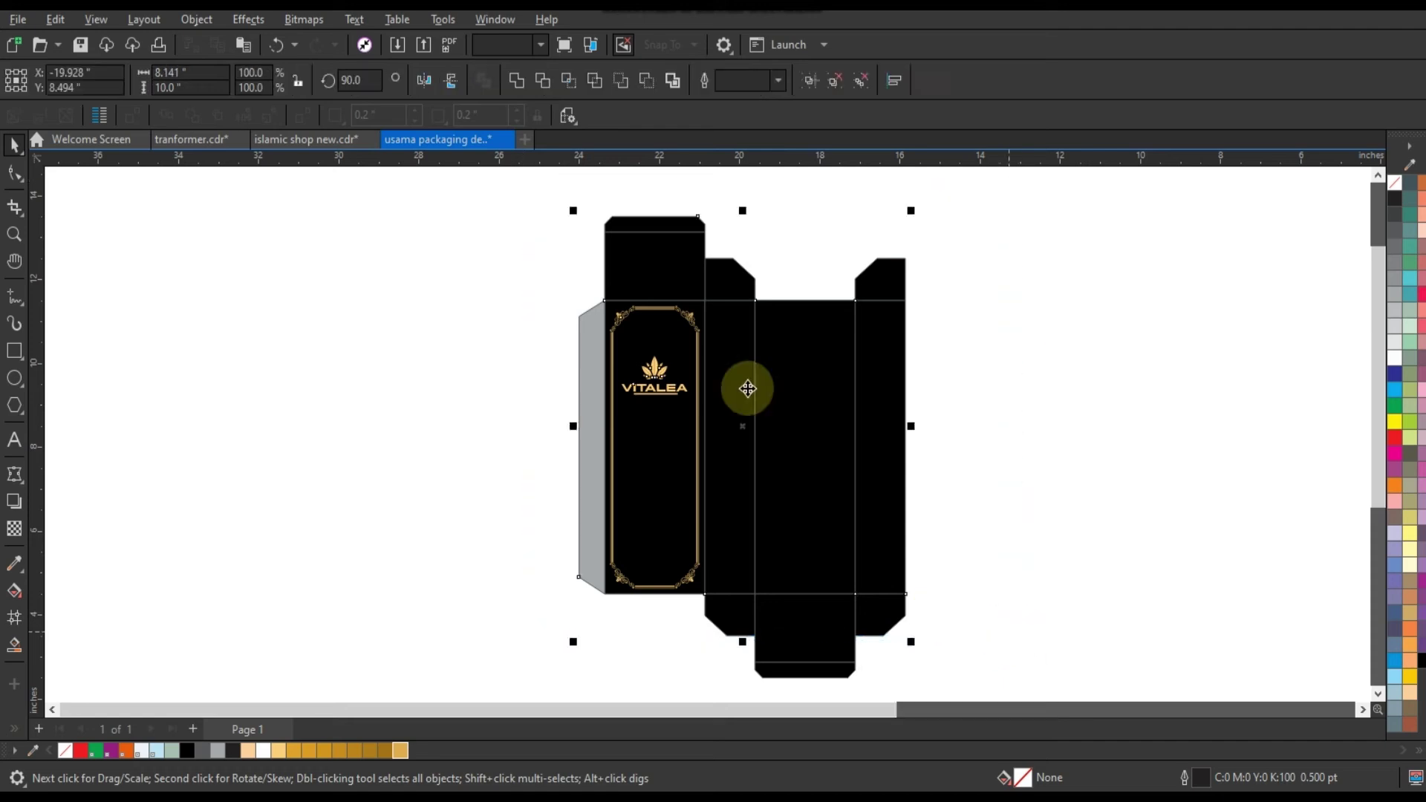
pyautogui.scroll(1, 748, 388)
pyautogui.click(661, 418)
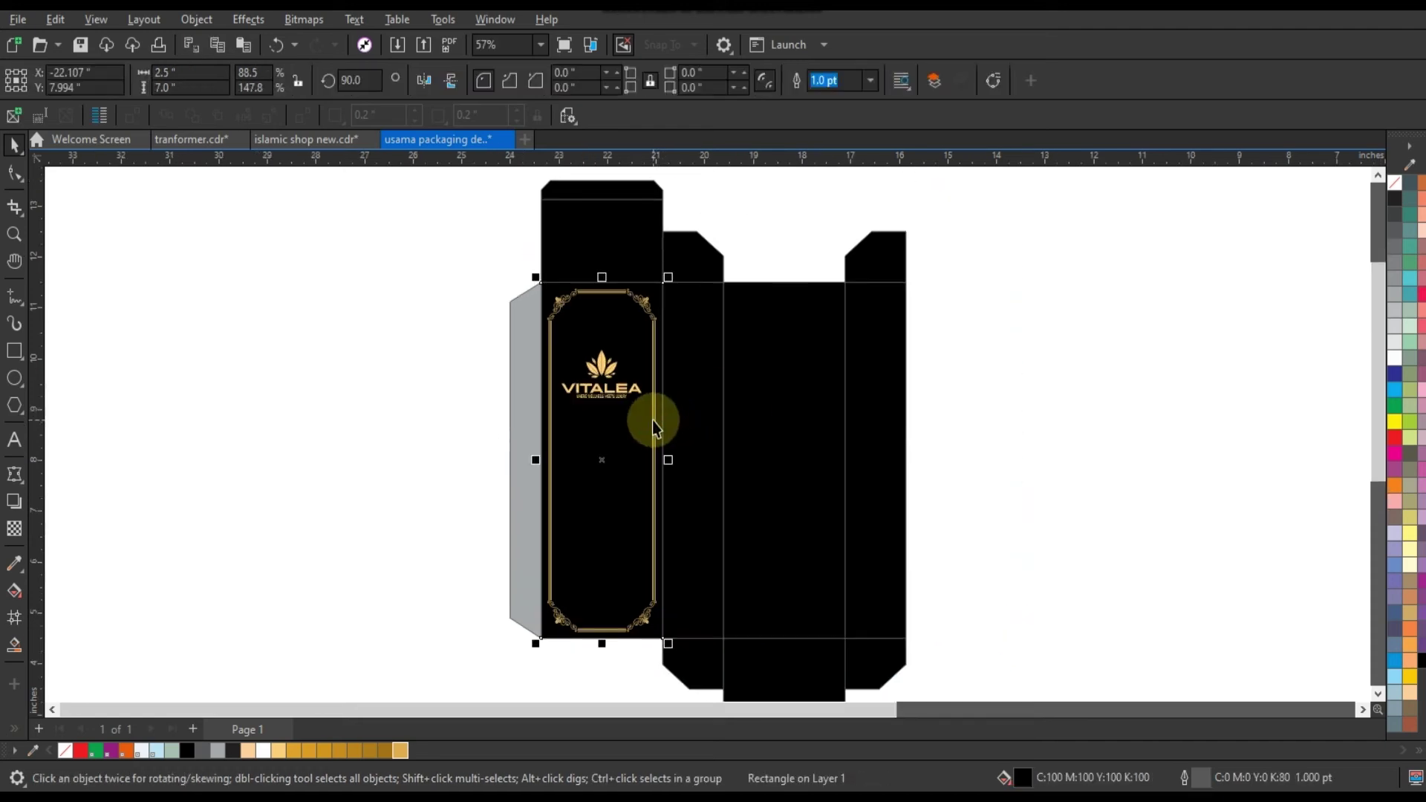
pyautogui.click(641, 299)
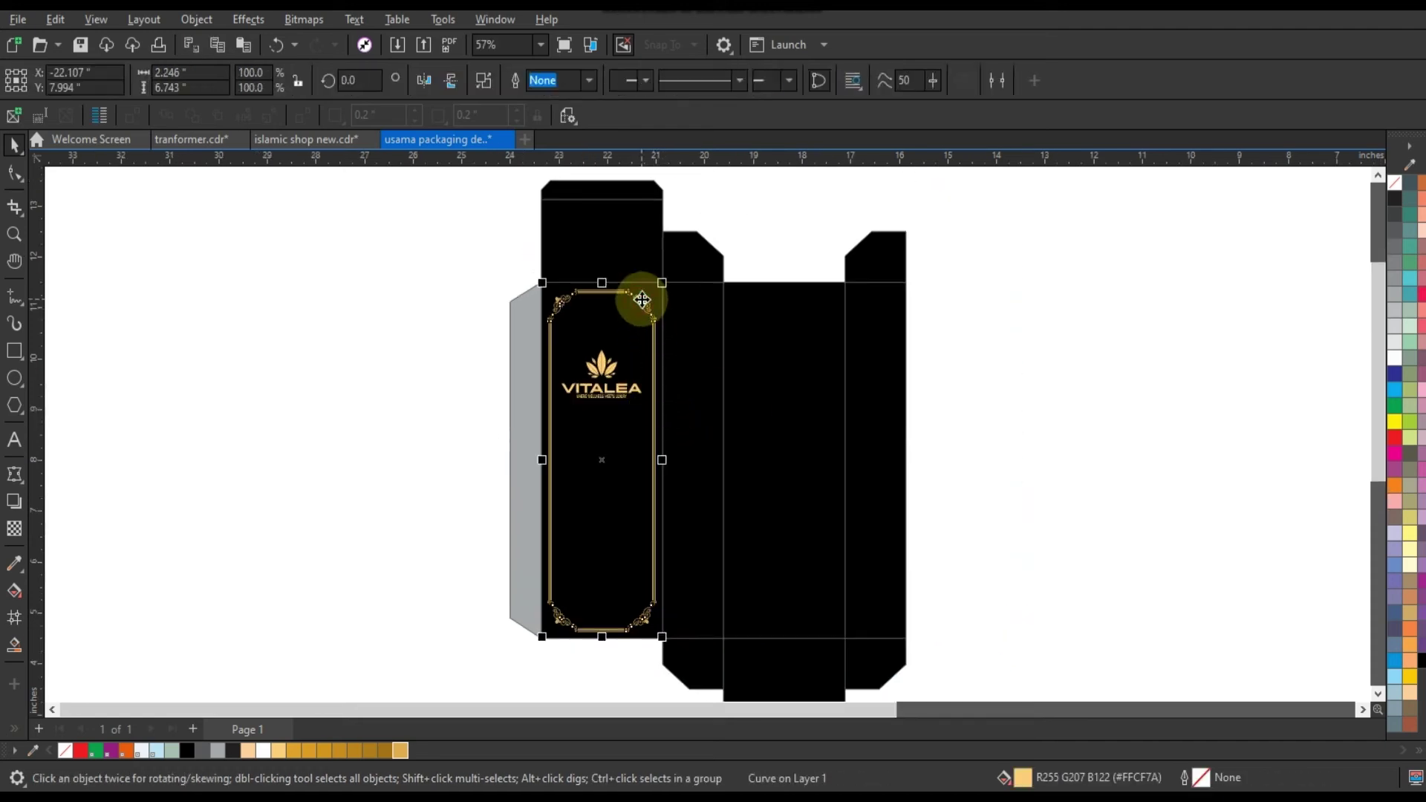
pyautogui.keyDown('shift'); pyautogui.click(898, 393); pyautogui.keyUp('shift')
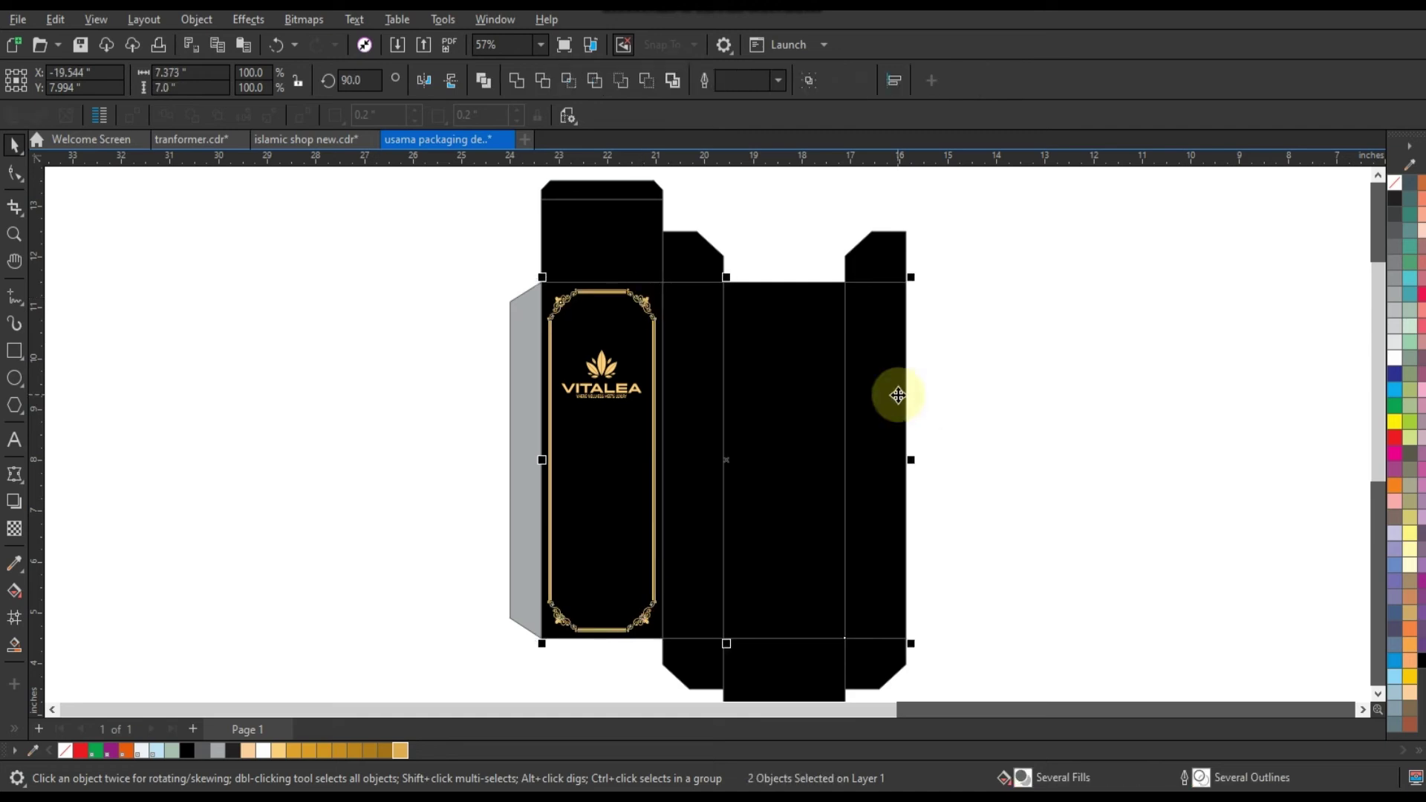
pyautogui.press('c')
pyautogui.click(971, 405)
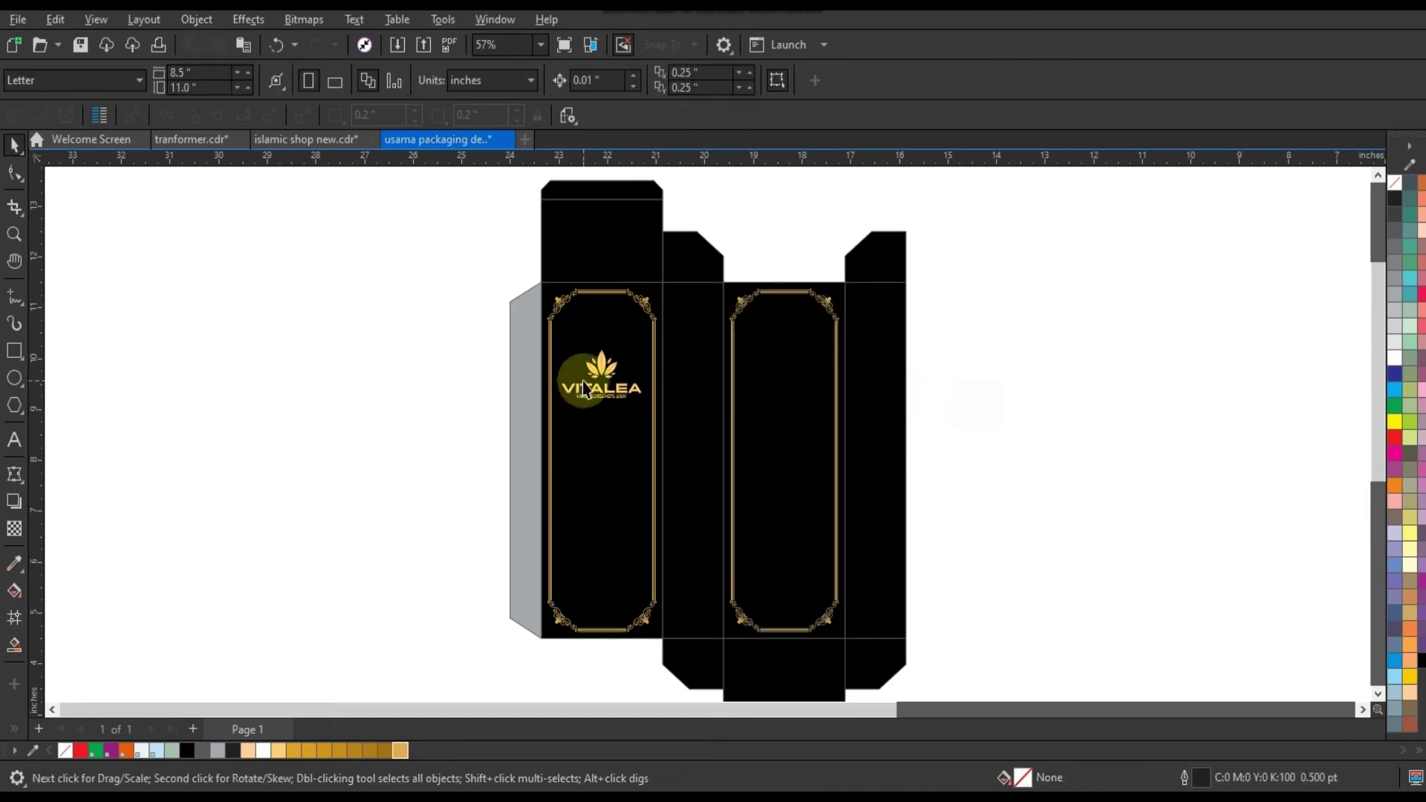
# - Zoom in on the panel tops and recolour the VITALEA logo a deeper gold (#DEAD52)
pyautogui.click(14, 235)
pyautogui.moveTo(511, 249); pyautogui.dragTo(953, 455)
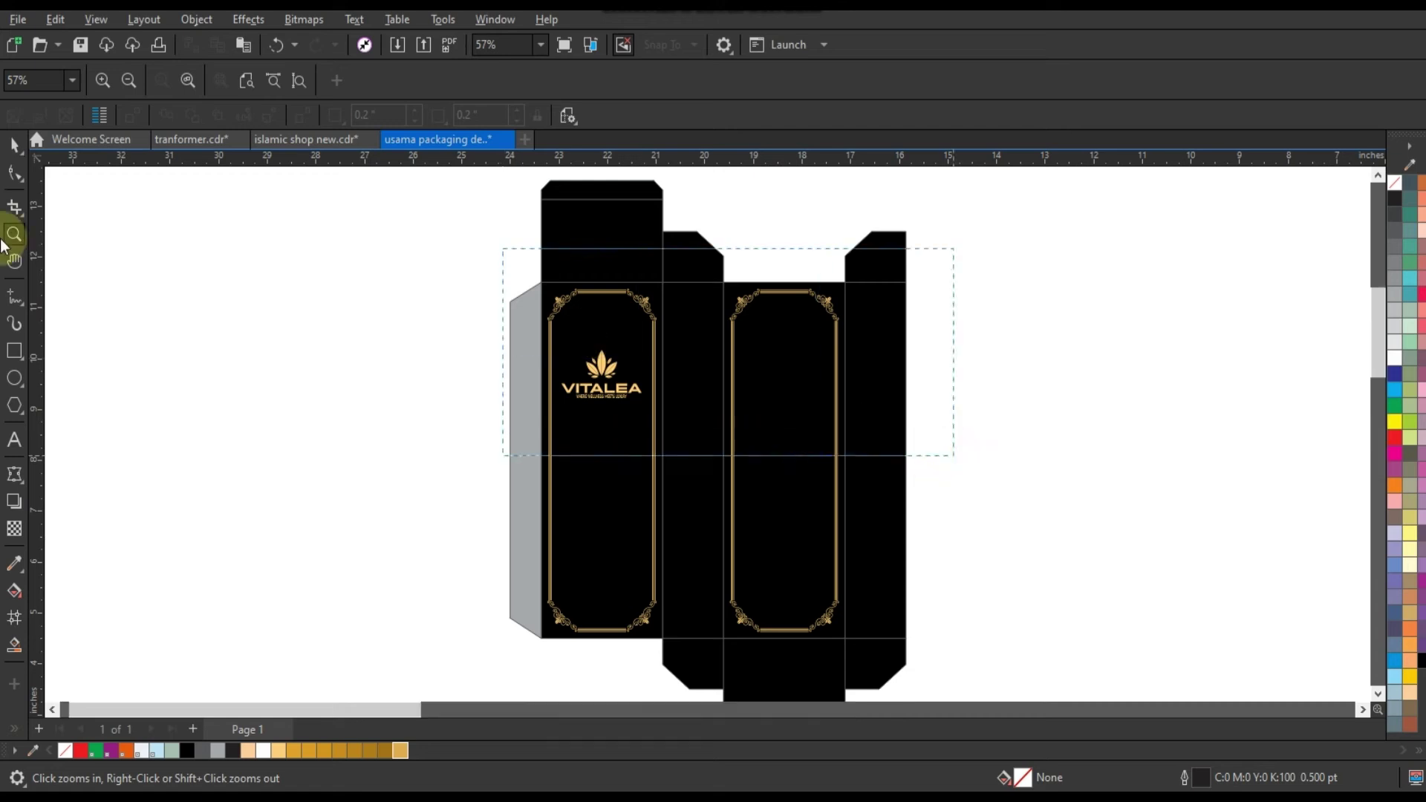
pyautogui.click(14, 147)
pyautogui.moveTo(132, 393); pyautogui.dragTo(514, 581)
pyautogui.click(395, 749)
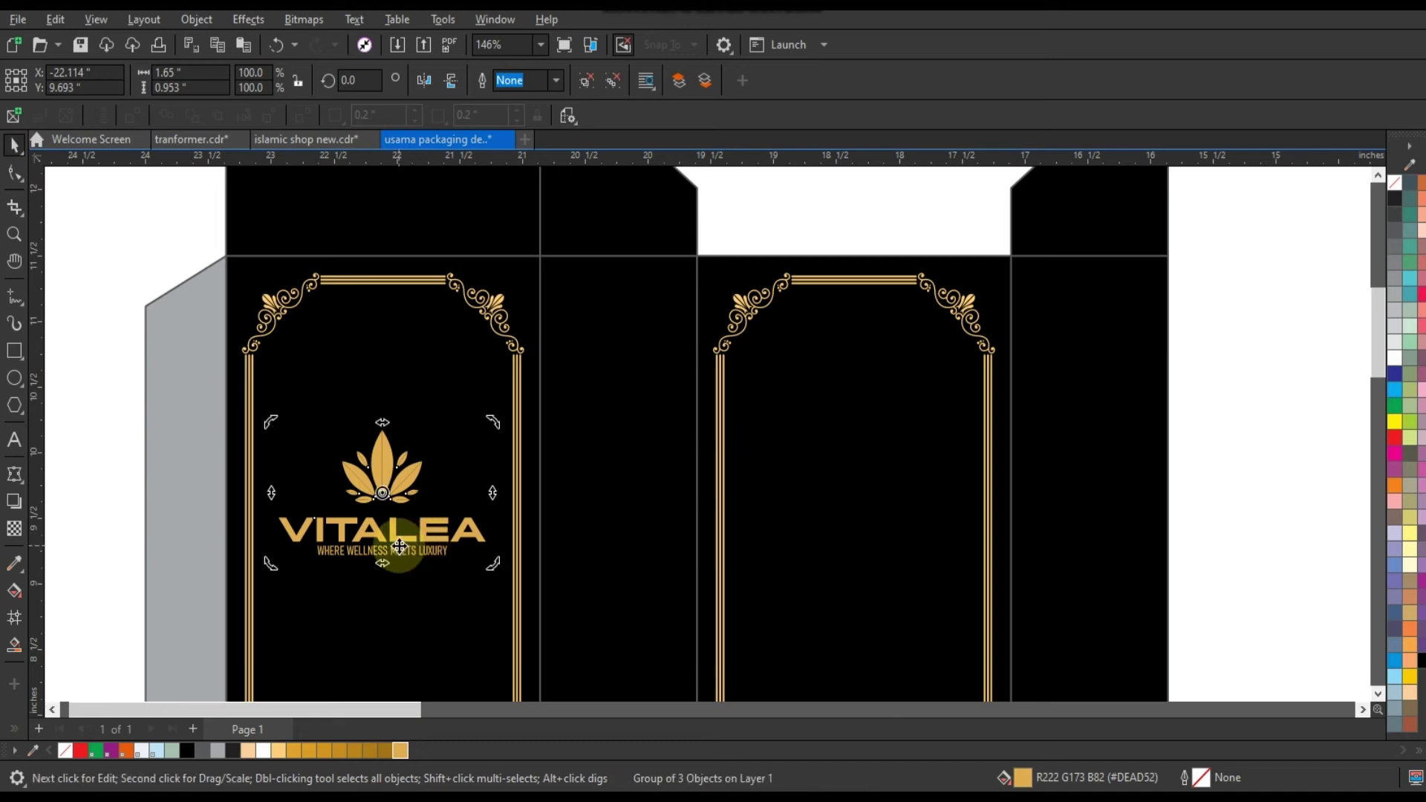
# - Copy the VITALEA logo onto the top of the second panel
pyautogui.moveTo(410, 540)
pyautogui.mouseDown()
pyautogui.moveTo(397, 502)
pyautogui.moveTo(891, 483)
pyautogui.mouseUp()
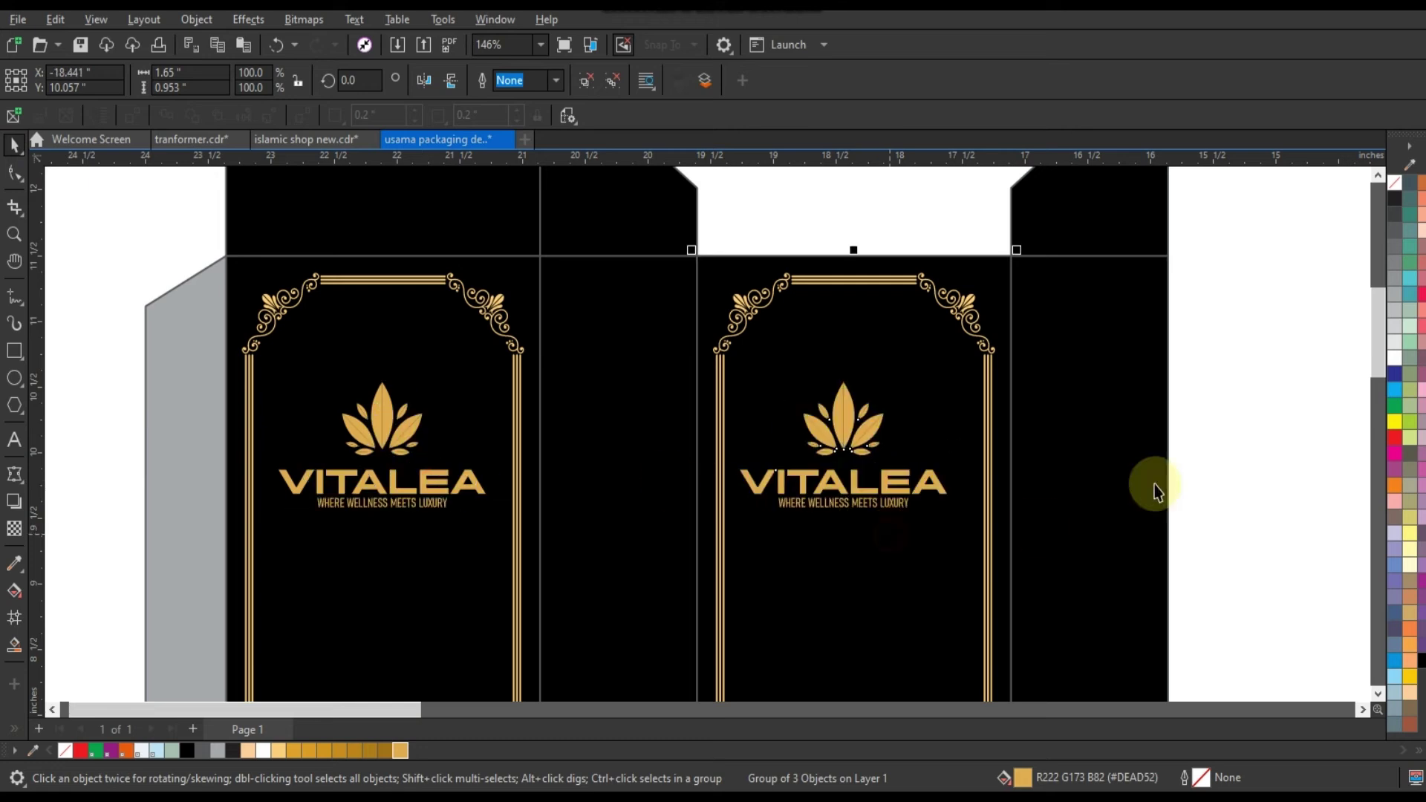
pyautogui.click(1227, 472)
pyautogui.scroll(-2, 634, 265)
pyautogui.scroll(-1, 634, 266)
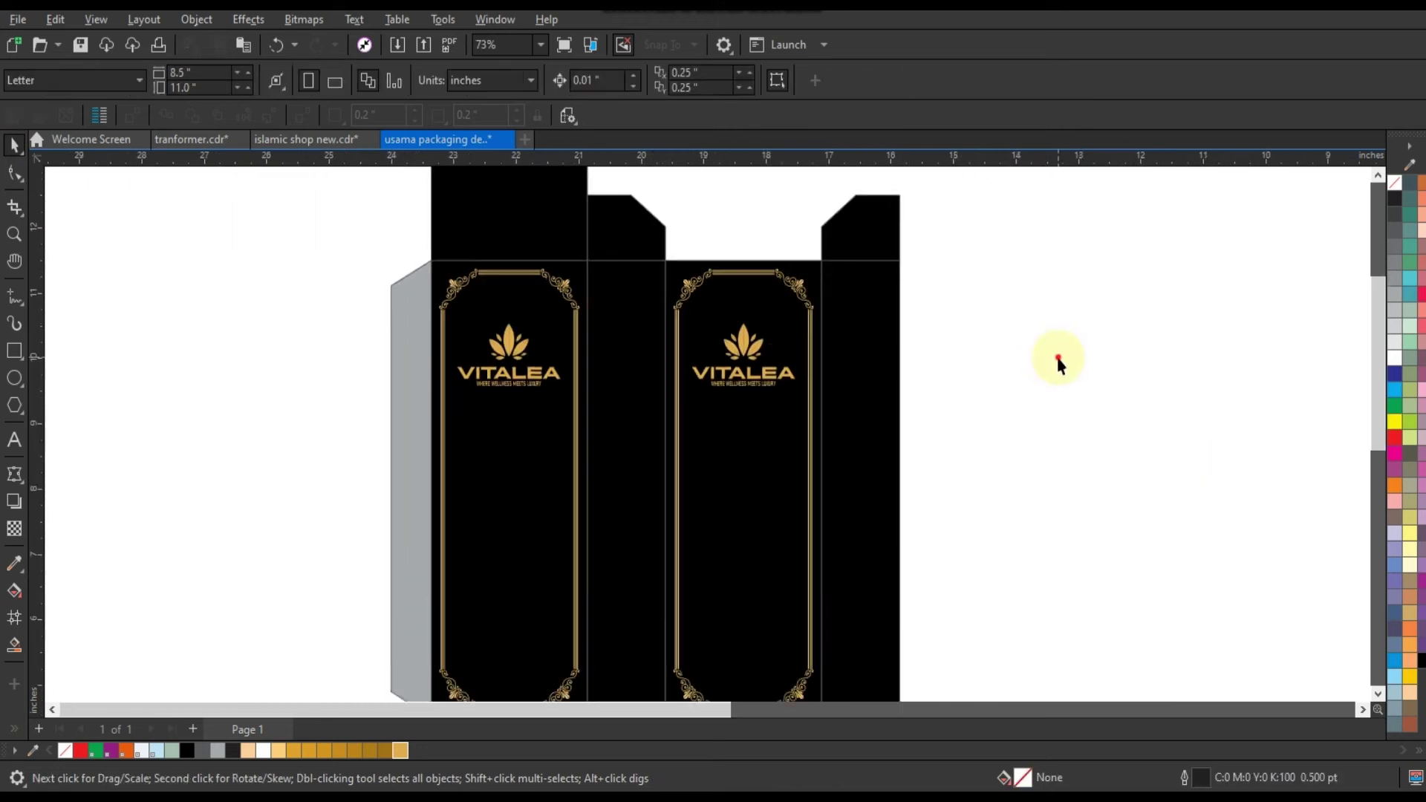
pyautogui.scroll(-1, 831, 321)
# - Zoom in on the front panels and add the tagline 'MAKE YOUR HAIR LONG , STRONG & DARK'
pyautogui.click(13, 234)
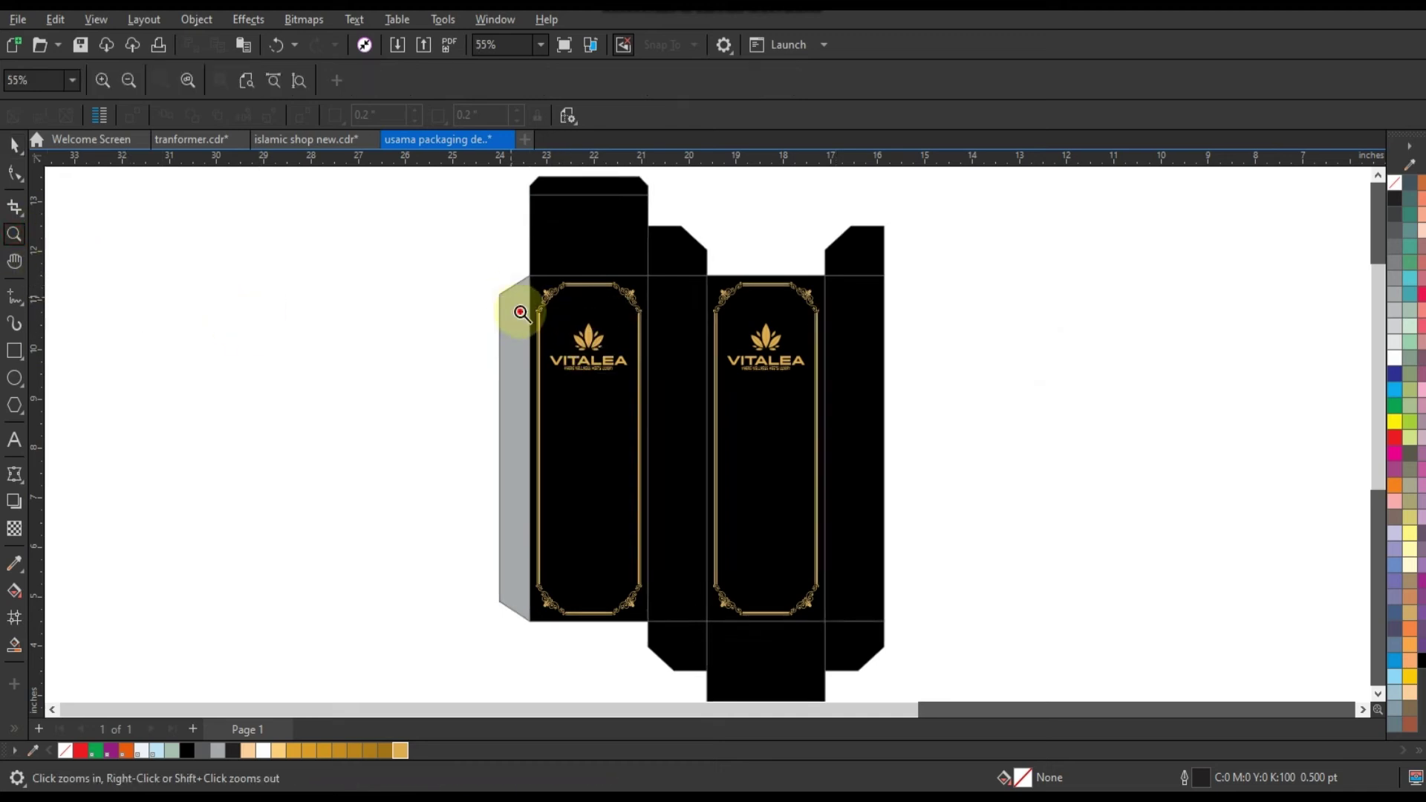
pyautogui.moveTo(520, 313); pyautogui.dragTo(895, 557)
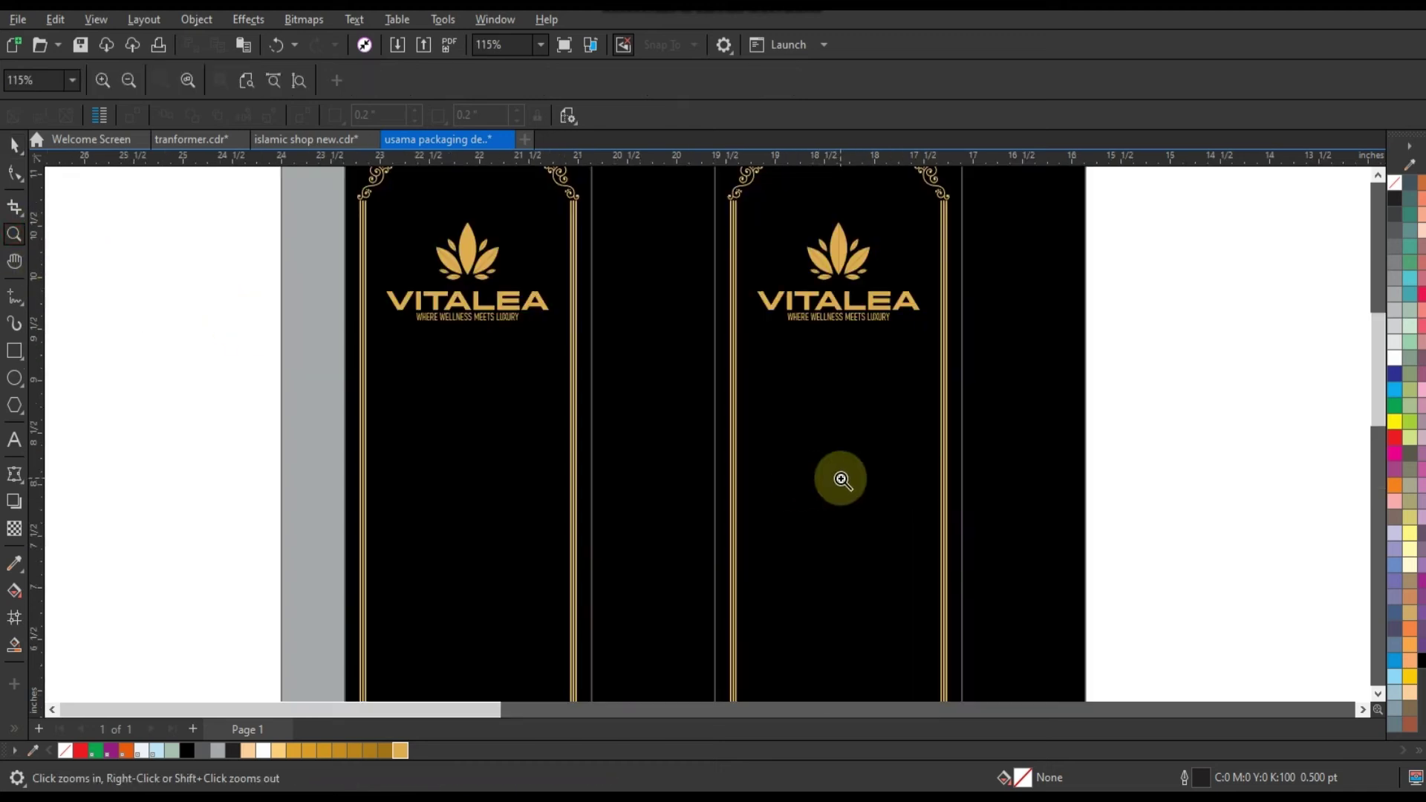
pyautogui.click(13, 439)
pyautogui.click(128, 494)
pyautogui.write('MAKE YOUR HAIR LONG , STRONG & DARK')
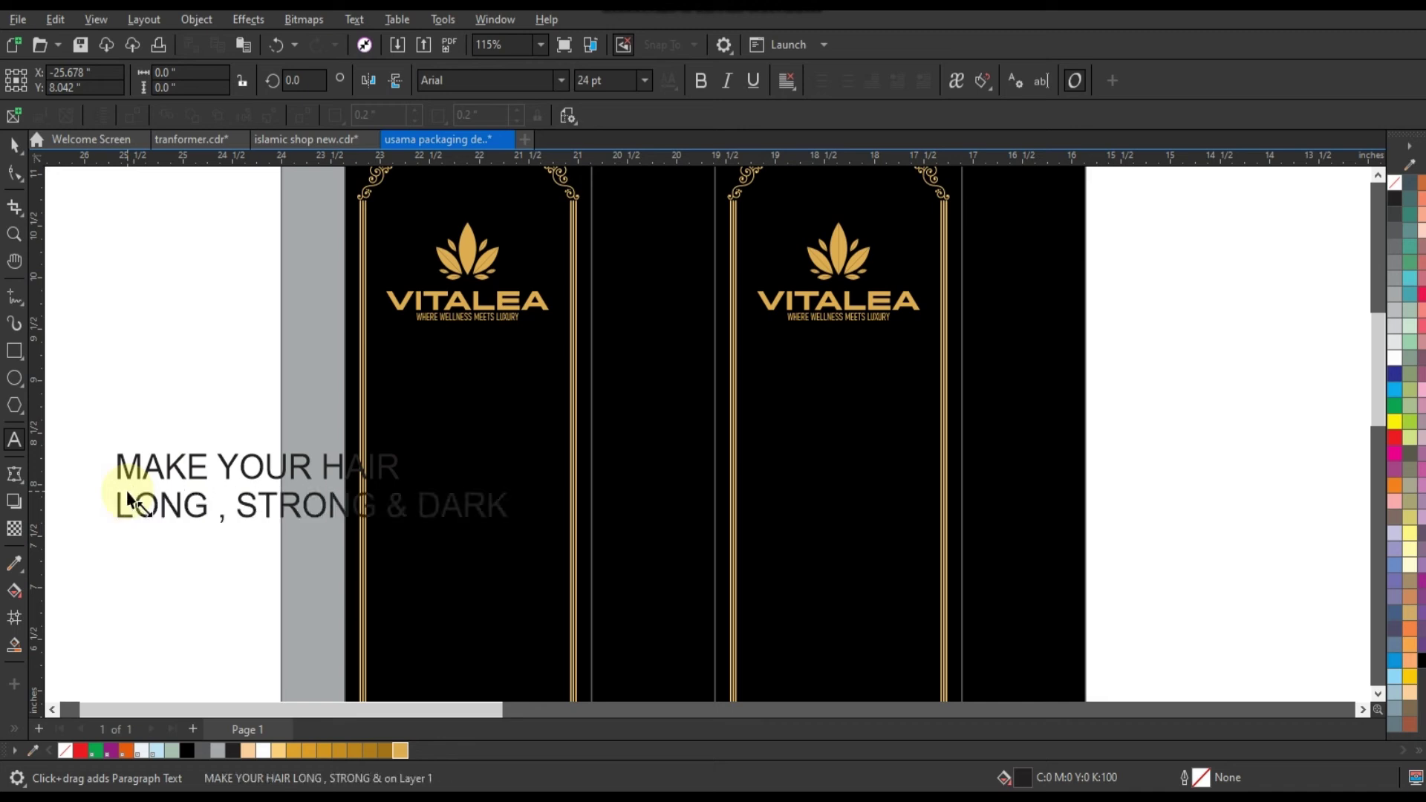
# - Set the tagline in centre-aligned Bahnschrift Condensed, about 14 pt, on the front panel
pyautogui.click(128, 499)
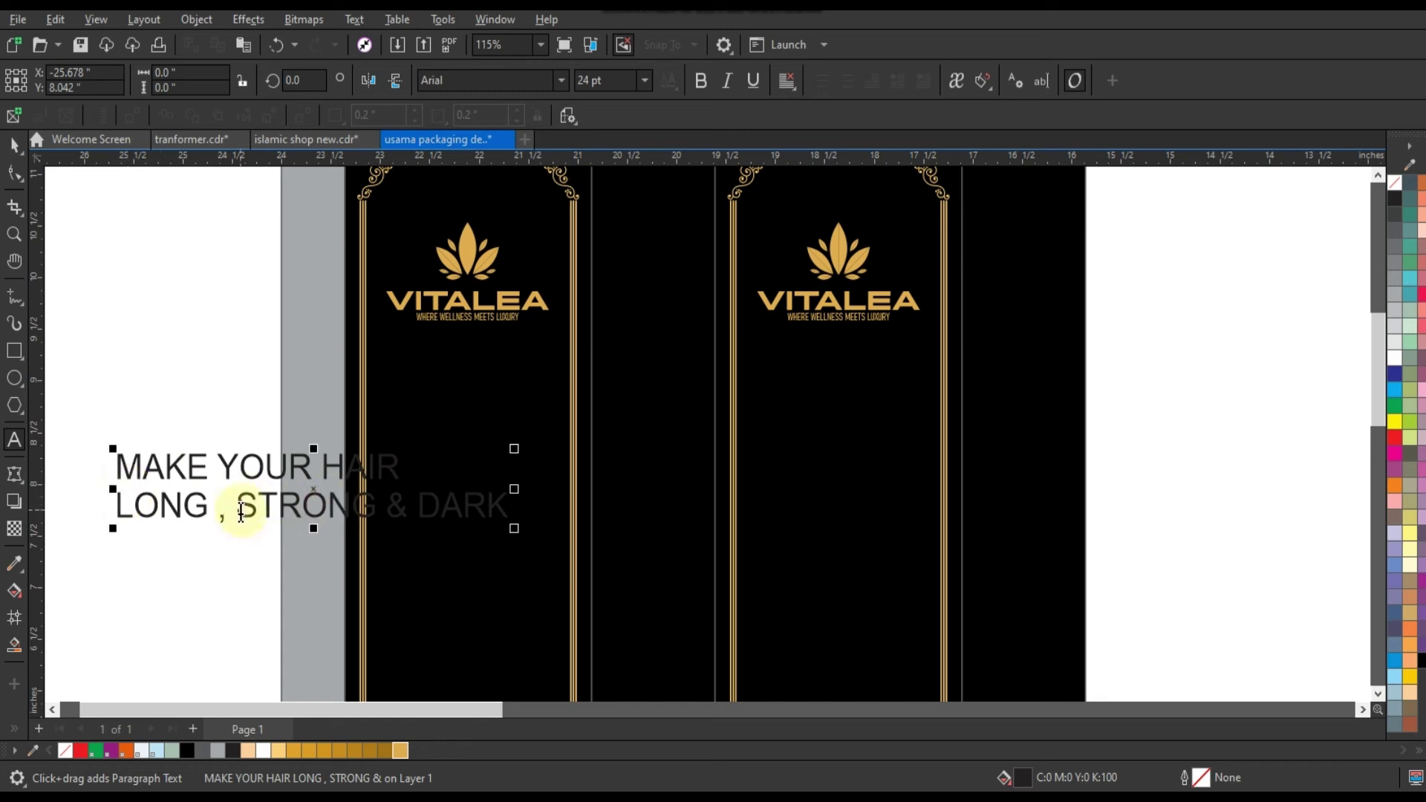
pyautogui.moveTo(241, 513); pyautogui.dragTo(220, 512)
pyautogui.hotkey('ctrl', 'space')
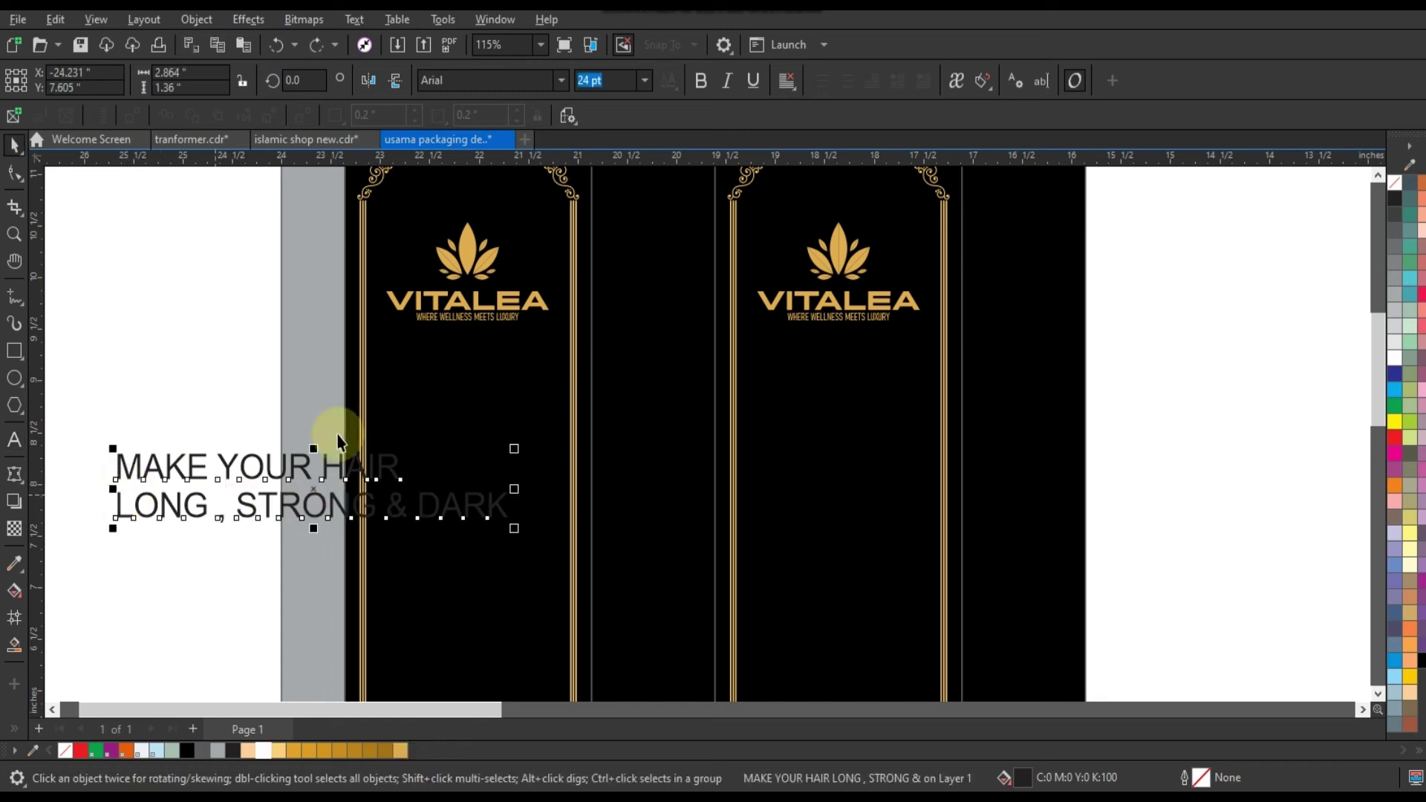
pyautogui.click(561, 80)
pyautogui.click(508, 138)
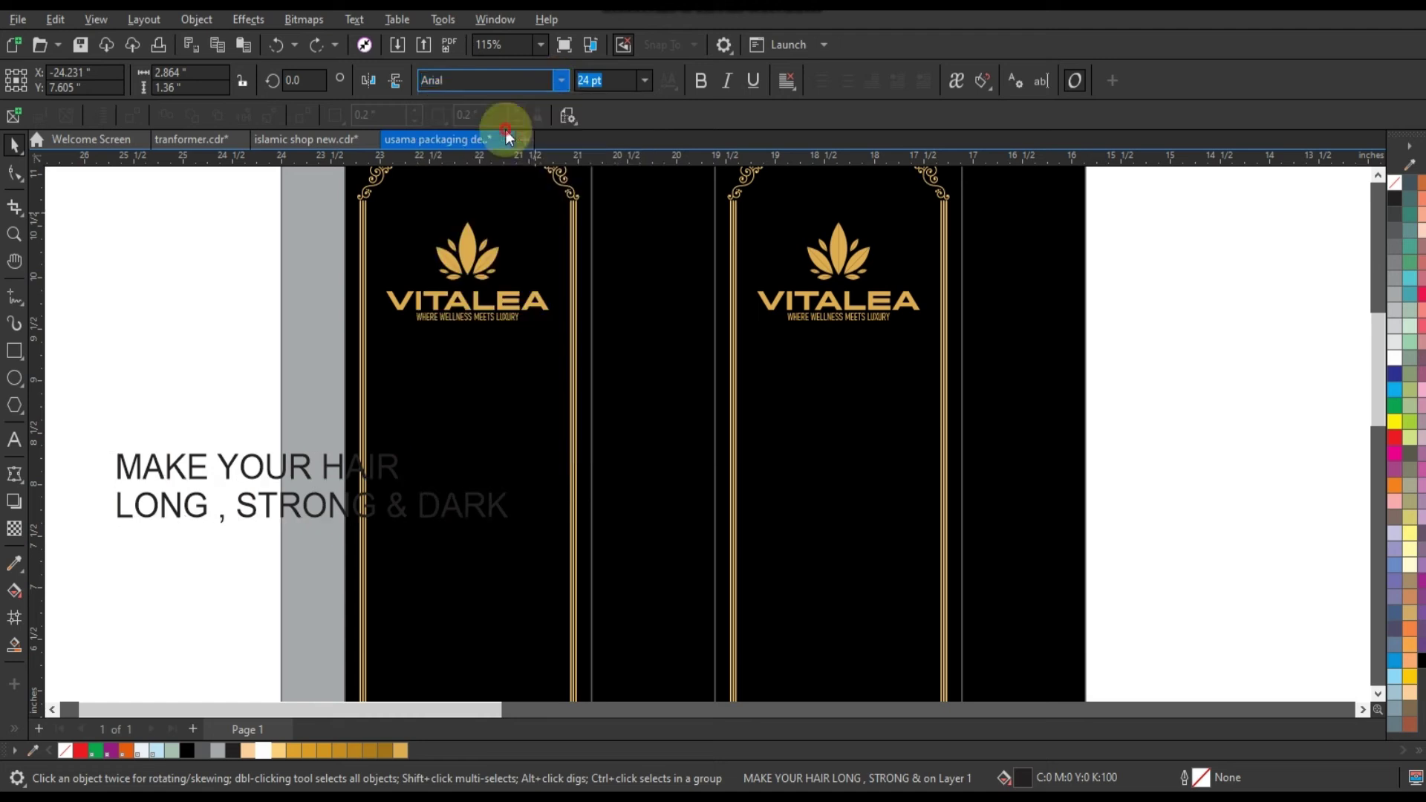
pyautogui.click(267, 750)
pyautogui.moveTo(89, 541); pyautogui.dragTo(312, 541)
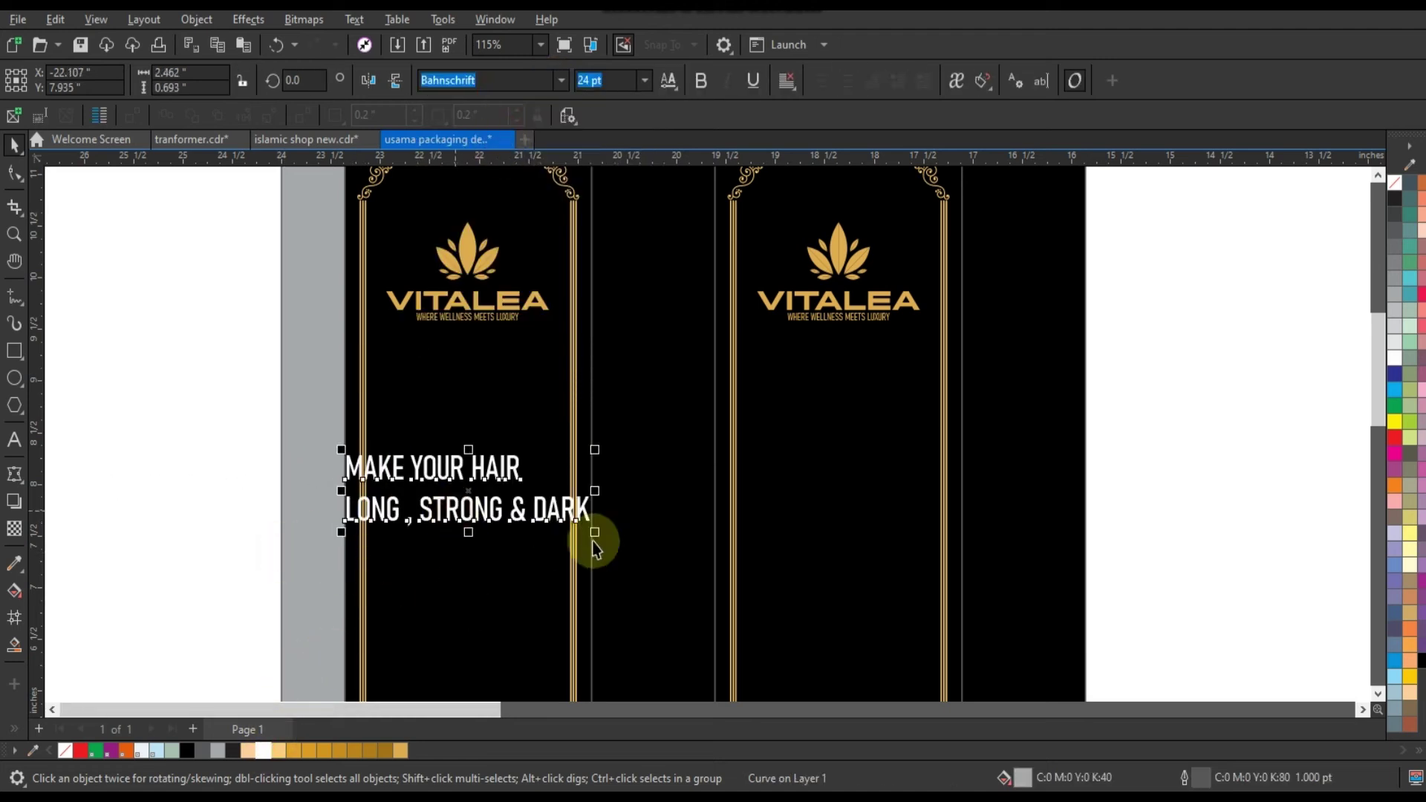
pyautogui.moveTo(593, 543); pyautogui.dragTo(545, 536)
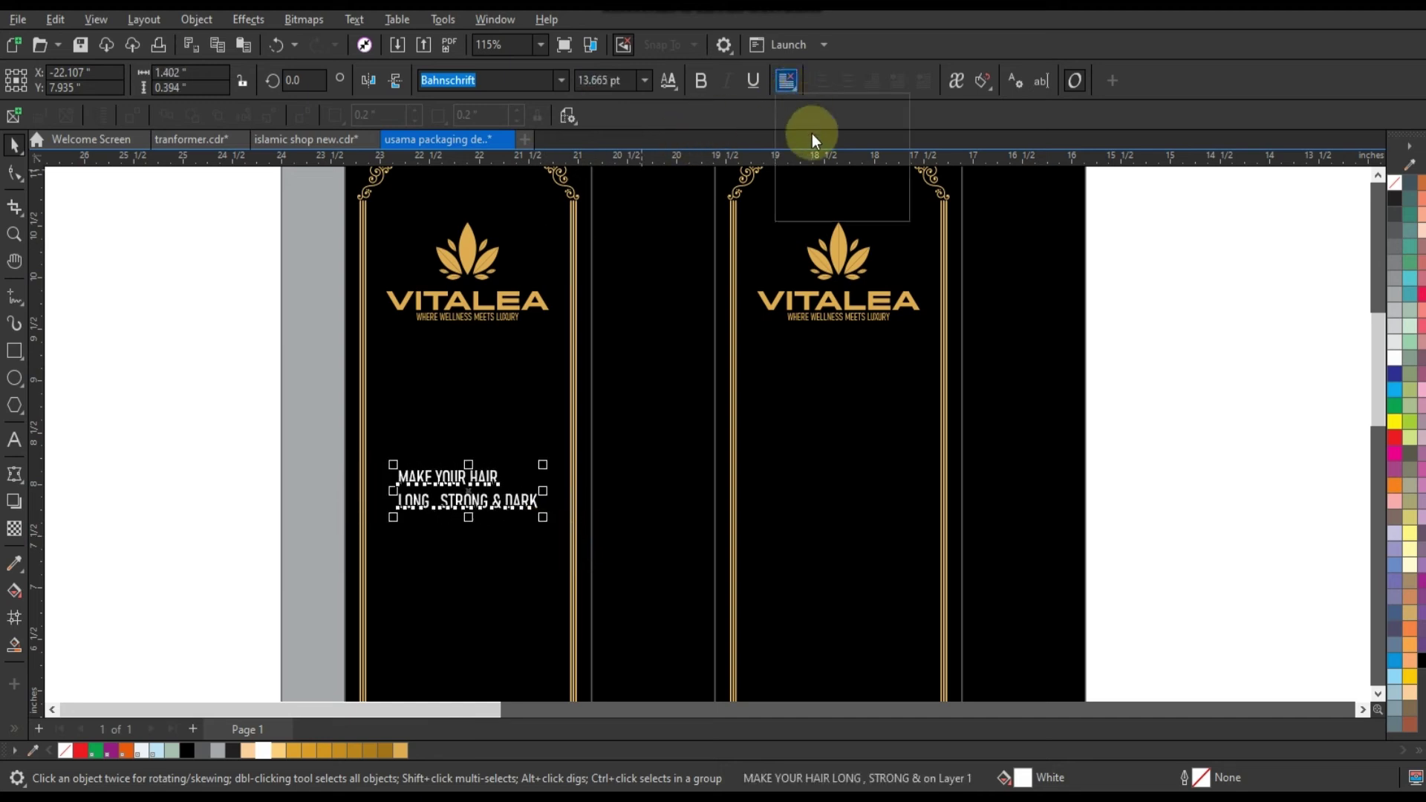
pyautogui.click(813, 145)
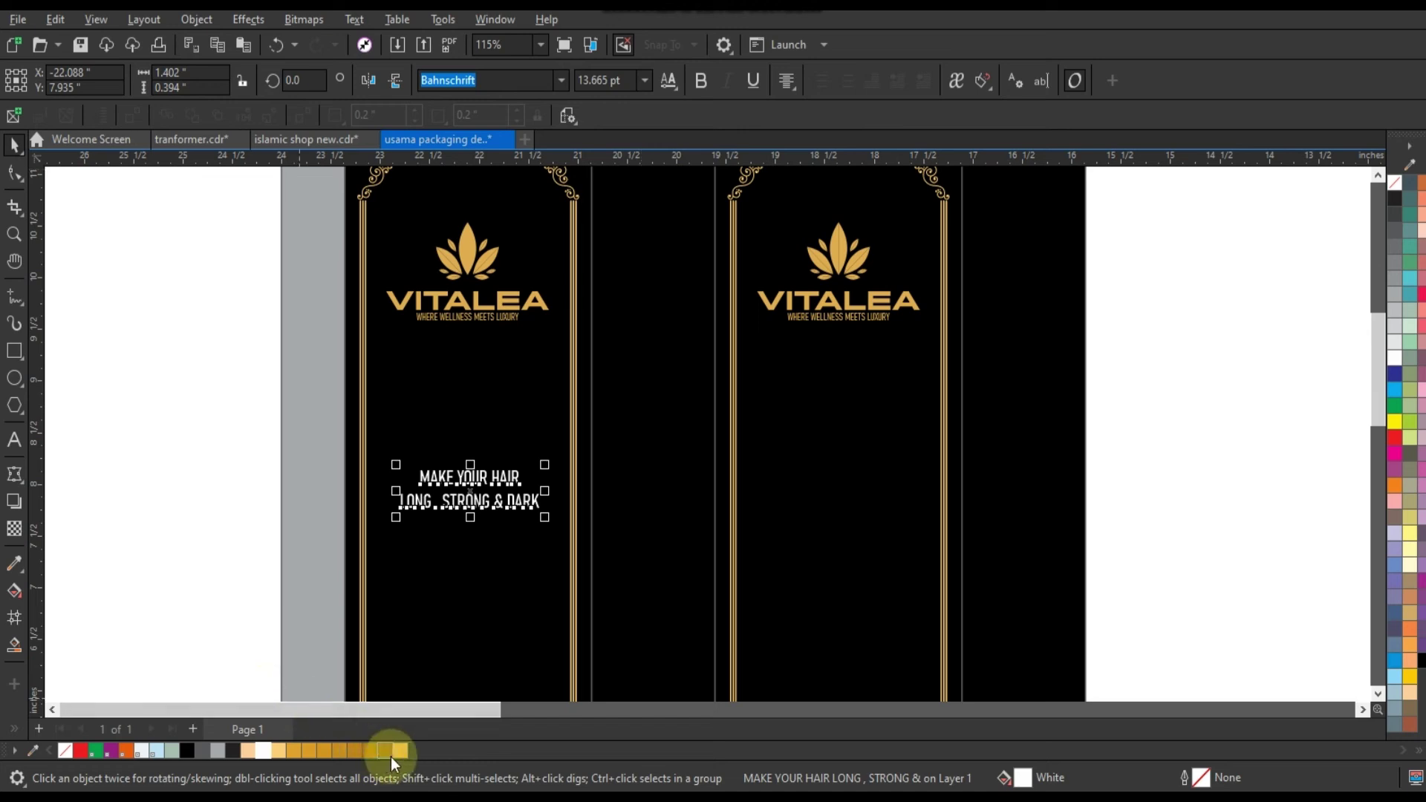
# - Colour the tagline gold, move it near the panel bottom, and copy it to the right panel
pyautogui.moveTo(400, 751); pyautogui.dragTo(461, 501)
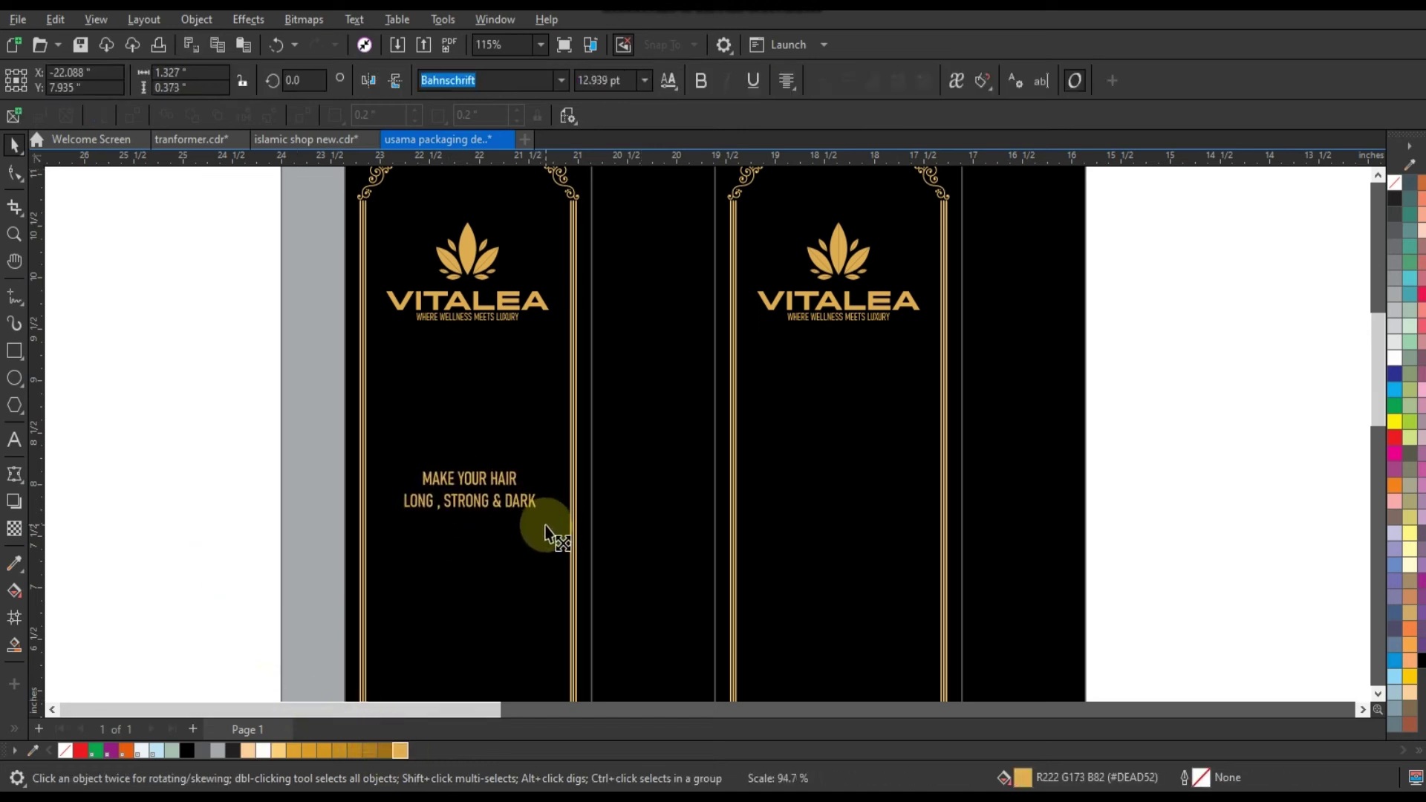
pyautogui.moveTo(550, 524); pyautogui.dragTo(519, 554)
pyautogui.click(662, 331)
pyautogui.scroll(-2, 627, 436)
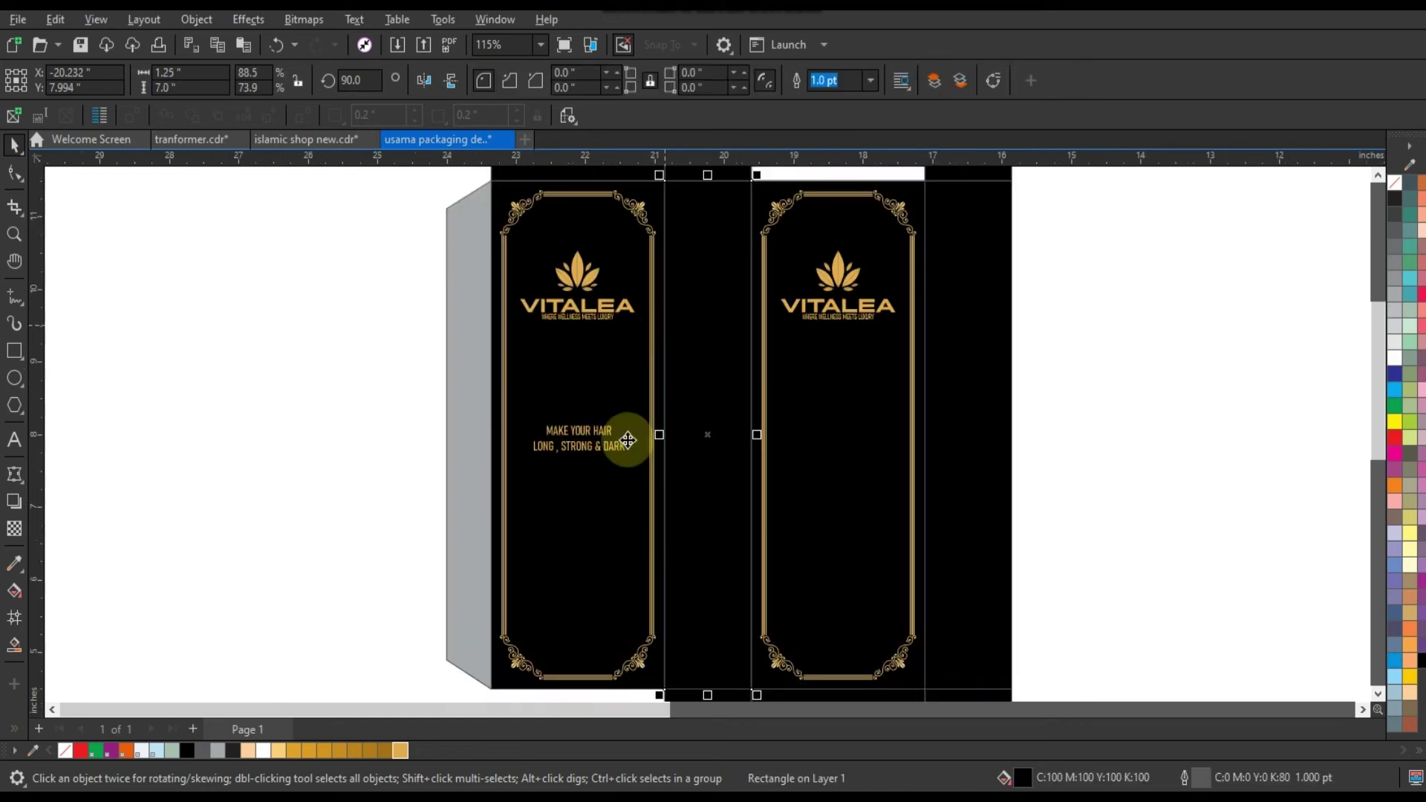
pyautogui.press('Escape')
pyautogui.moveTo(599, 451)
pyautogui.mouseDown()
pyautogui.moveTo(604, 595)
pyautogui.moveTo(853, 603)
pyautogui.mouseUp()
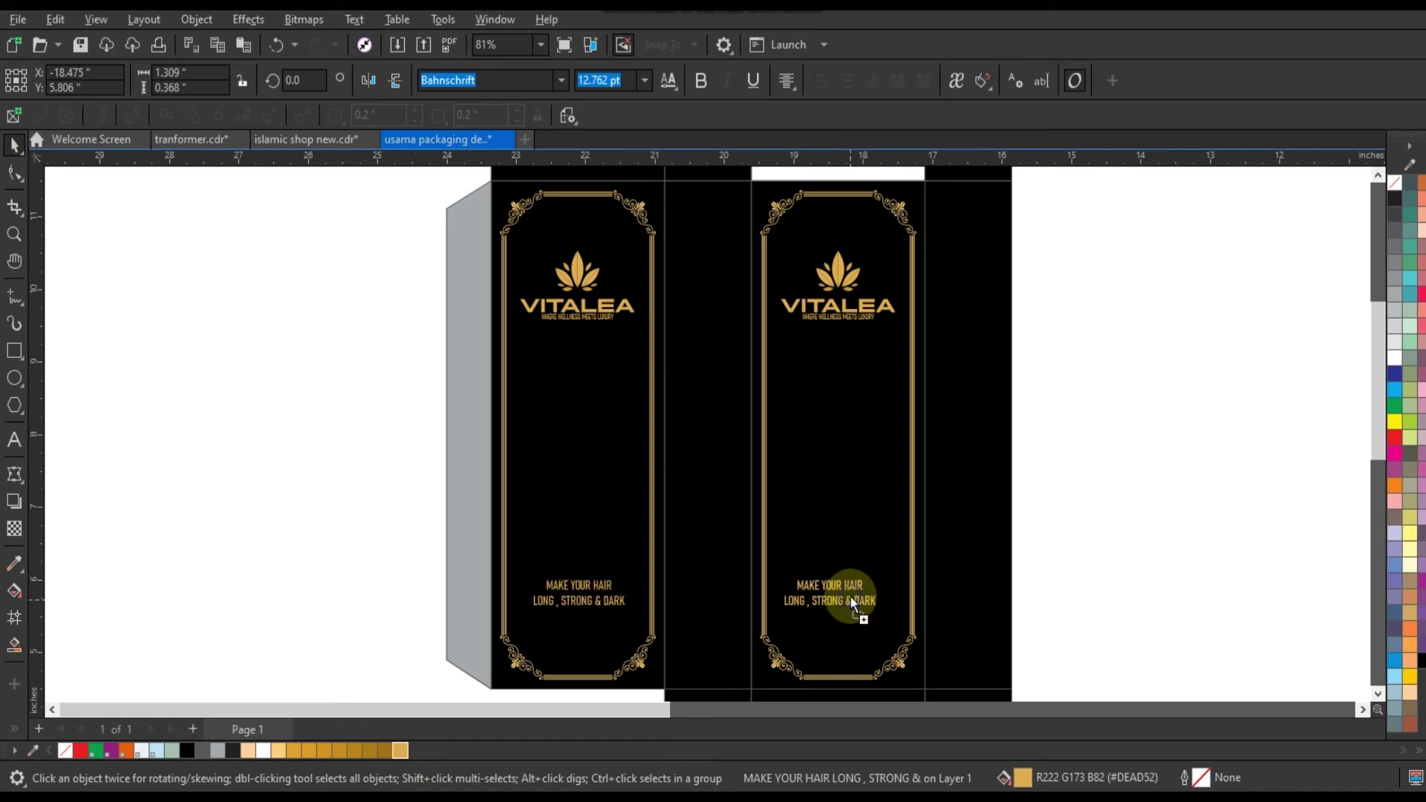
pyautogui.keyDown('shift'); pyautogui.click(907, 616); pyautogui.keyUp('shift')
# - Outline-trace the hair image as a Low Quality Image with detail 100
pyautogui.click(1112, 594)
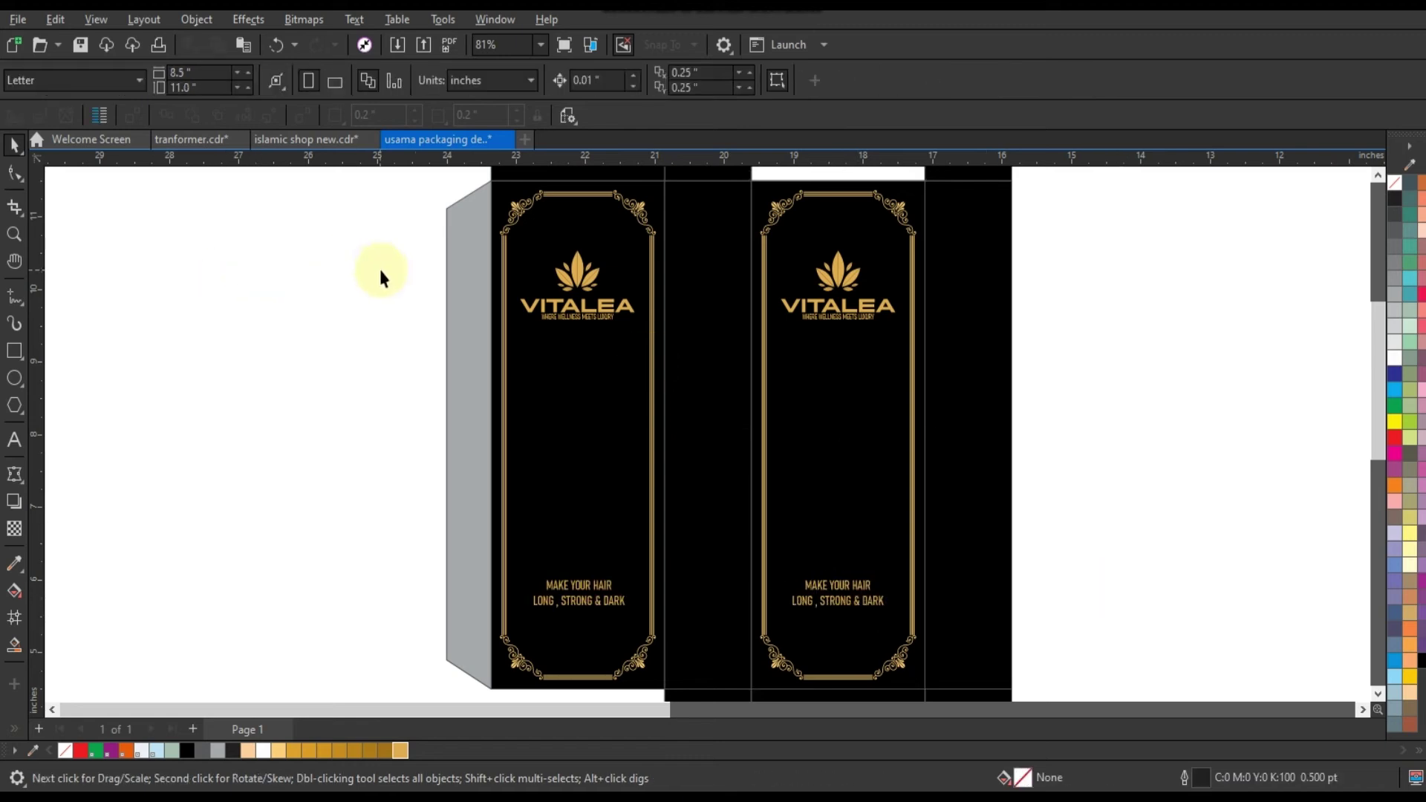
pyautogui.scroll(-2, 476, 334)
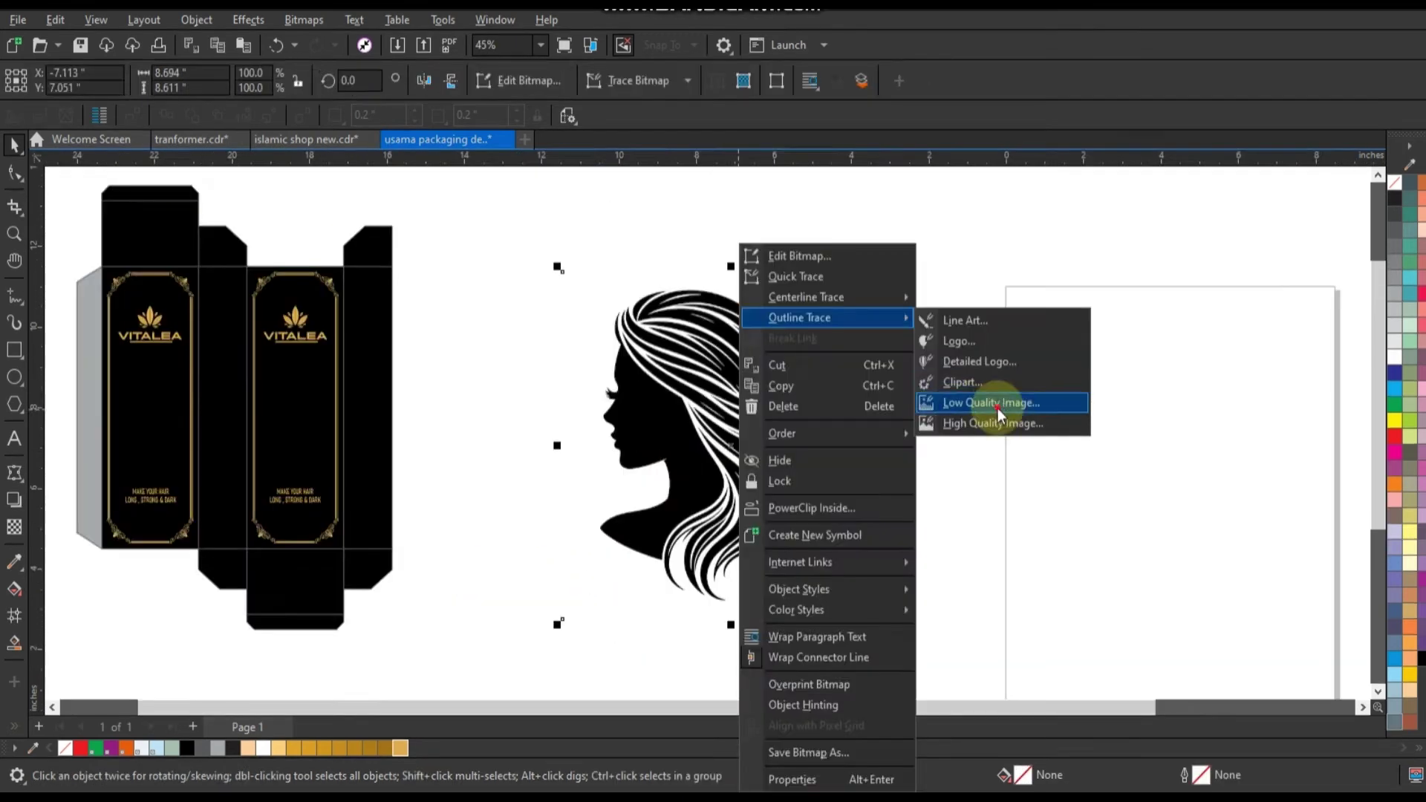
pyautogui.click(997, 407)
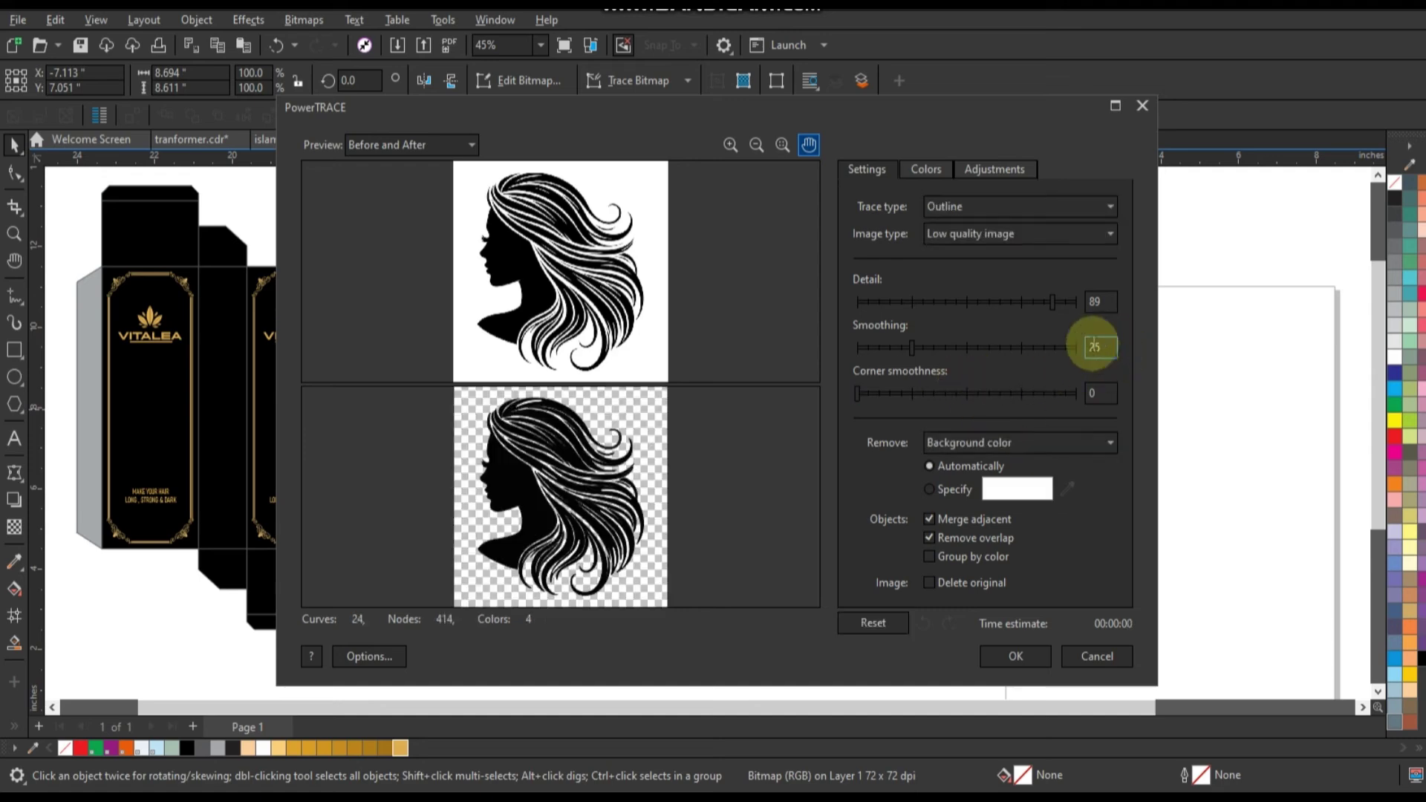
pyautogui.moveTo(1073, 306); pyautogui.dragTo(1080, 301)
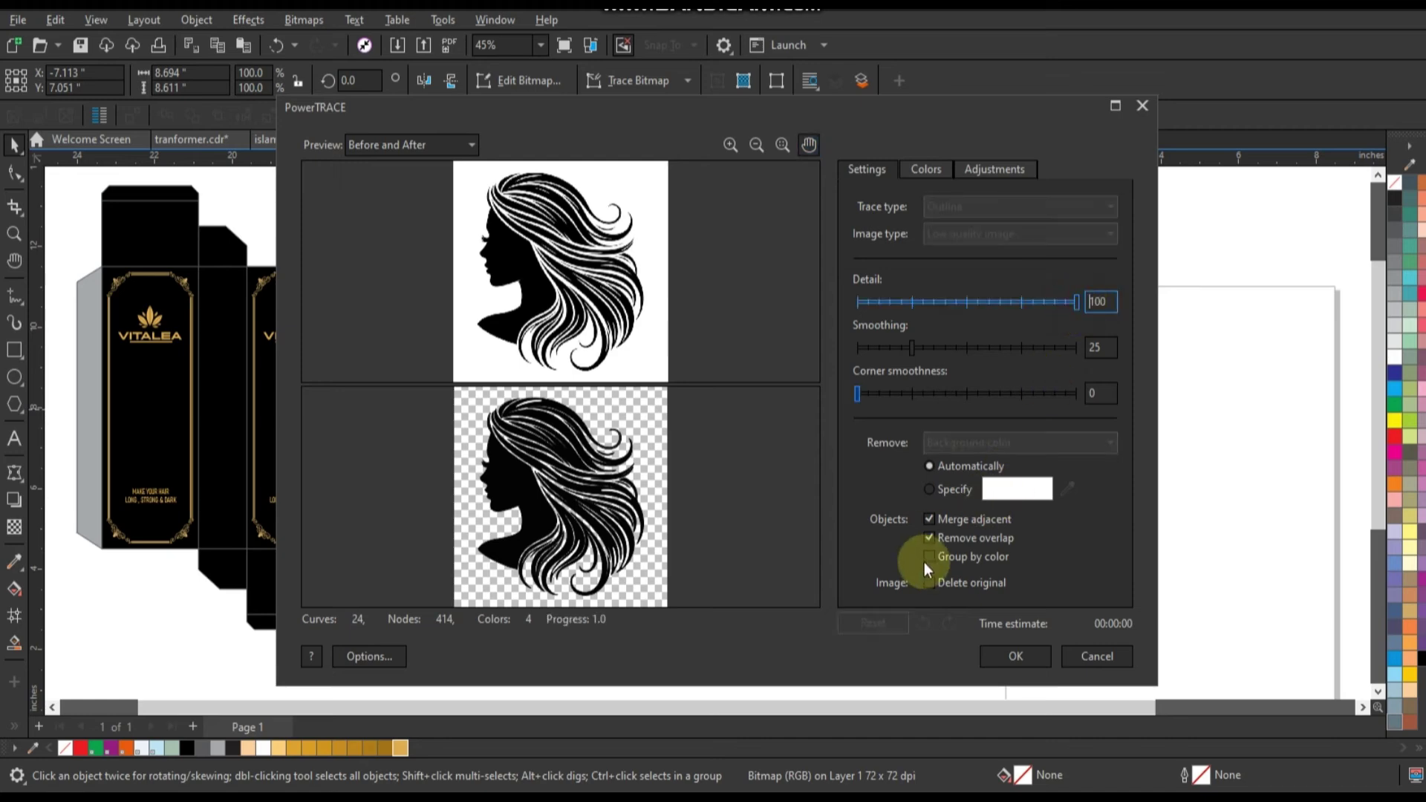
pyautogui.click(1011, 656)
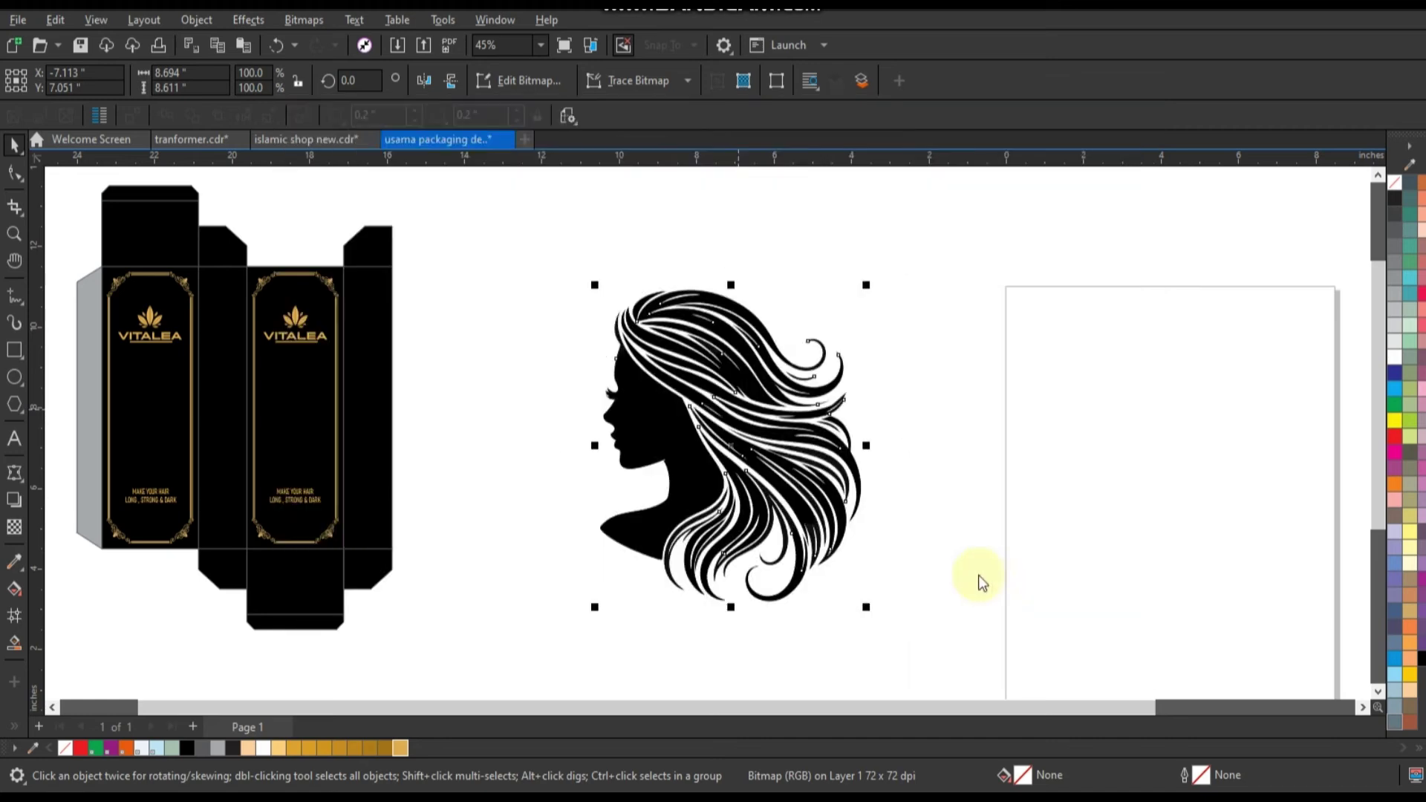
# - Move the traced silhouette onto the left front panel, shrink it, and fill it gold
pyautogui.scroll(-1, 737, 465)
pyautogui.moveTo(736, 476)
pyautogui.mouseDown()
pyautogui.moveTo(433, 444)
pyautogui.moveTo(512, 439)
pyautogui.mouseUp()
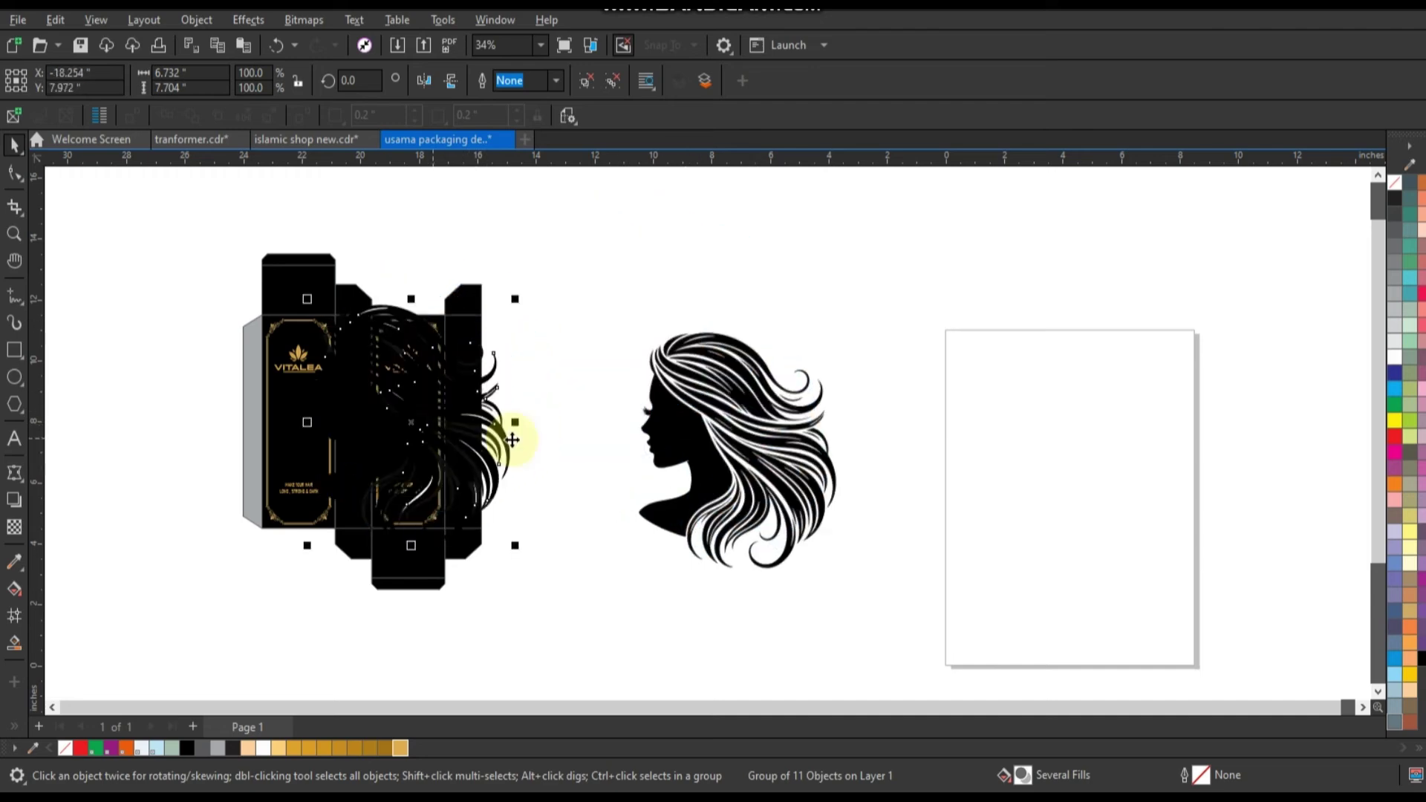
pyautogui.click(1395, 357)
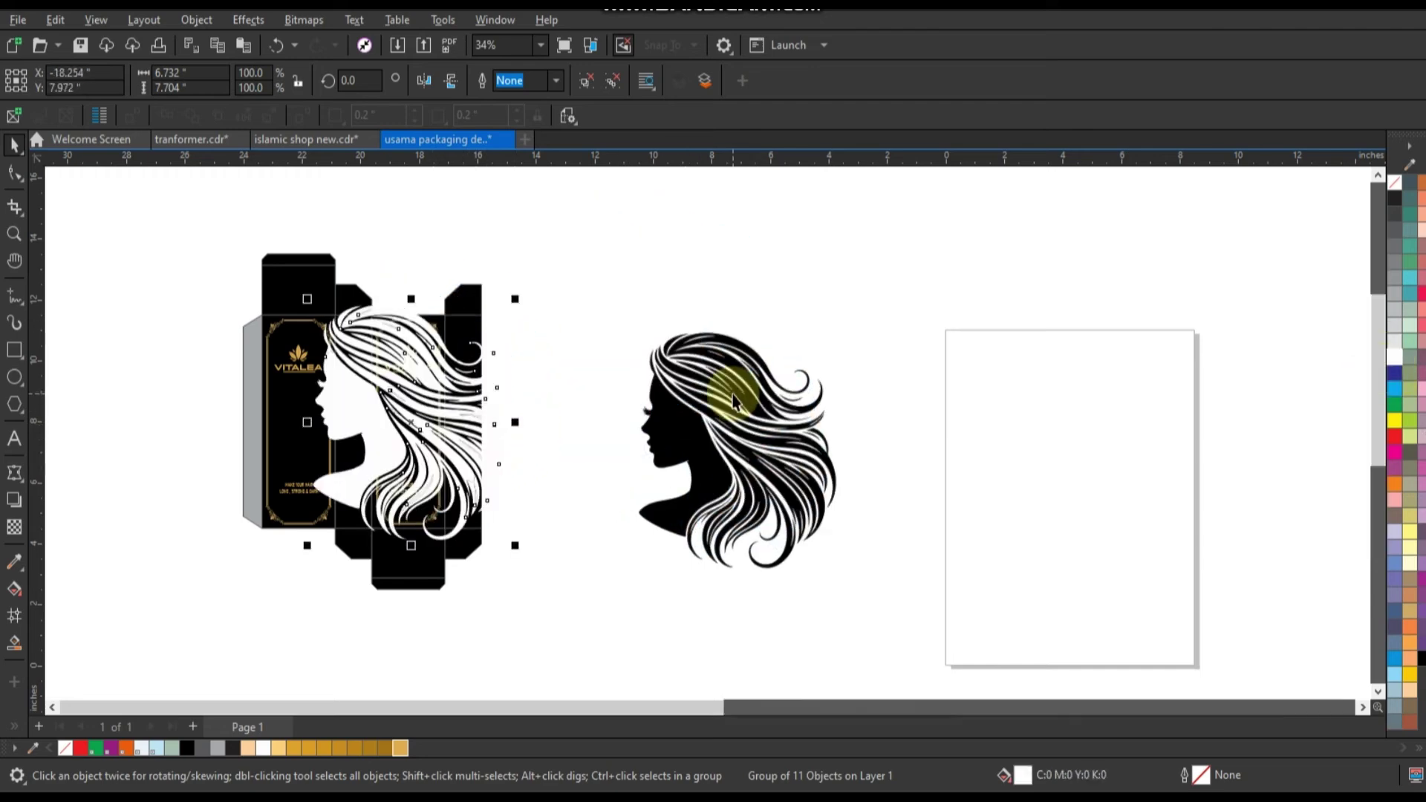
pyautogui.hotkey('shift', 'F2')
pyautogui.moveTo(929, 174)
pyautogui.mouseDown()
pyautogui.moveTo(881, 273)
pyautogui.moveTo(754, 379)
pyautogui.mouseUp()
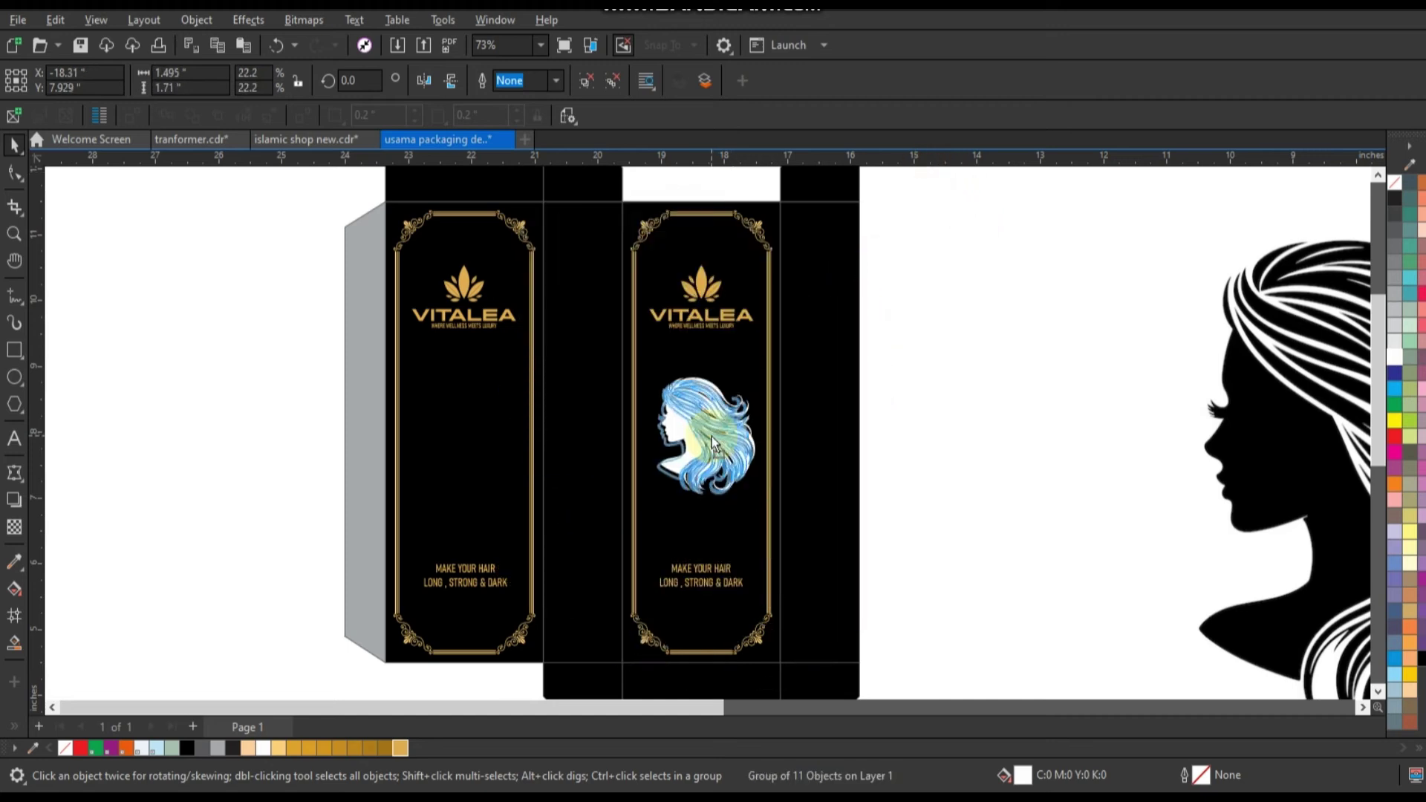
pyautogui.moveTo(713, 433); pyautogui.dragTo(709, 436)
pyautogui.moveTo(592, 620); pyautogui.dragTo(702, 435)
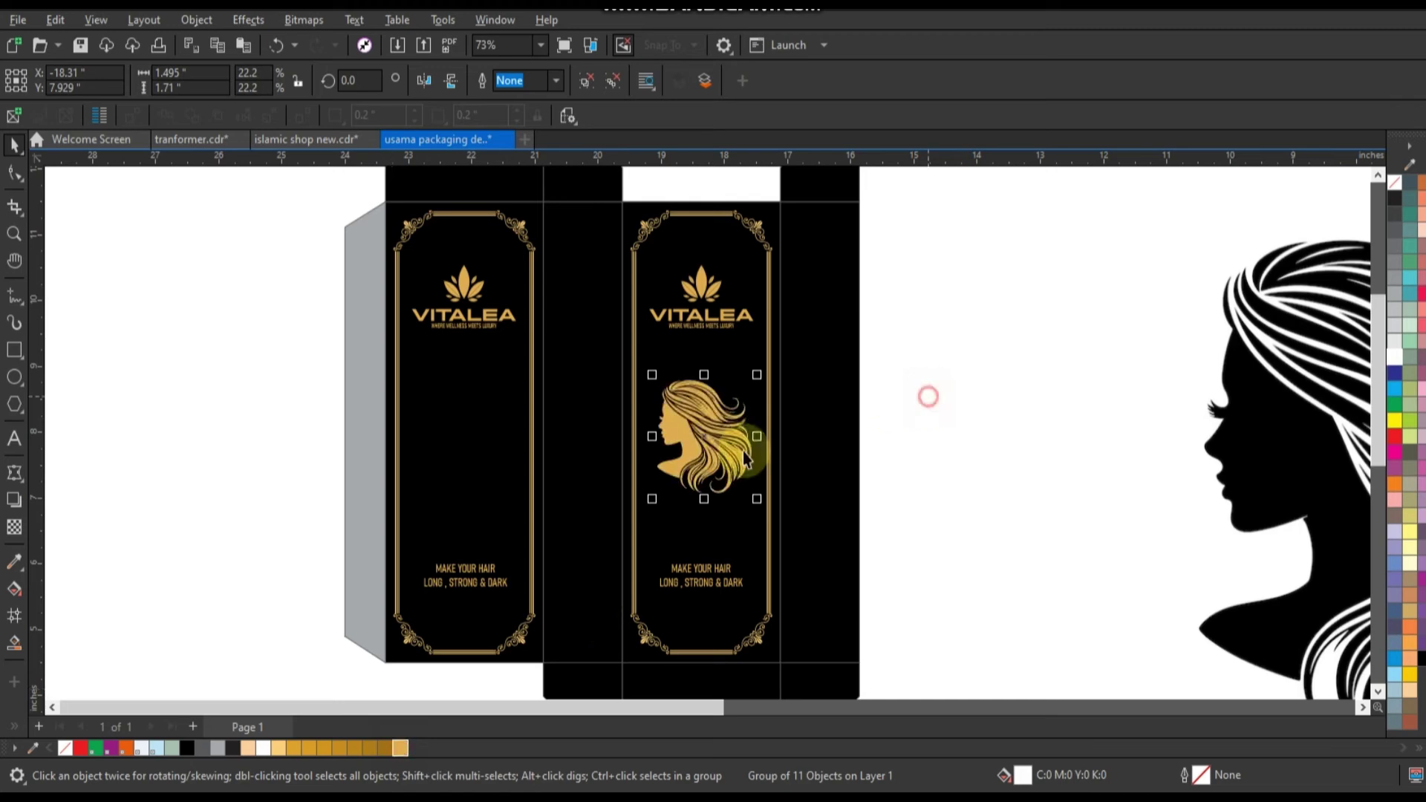
# - Copy the gold silhouette to the other panel and delete the leftover large trace
pyautogui.moveTo(760, 377); pyautogui.dragTo(765, 376)
pyautogui.scroll(-1, 417, 453)
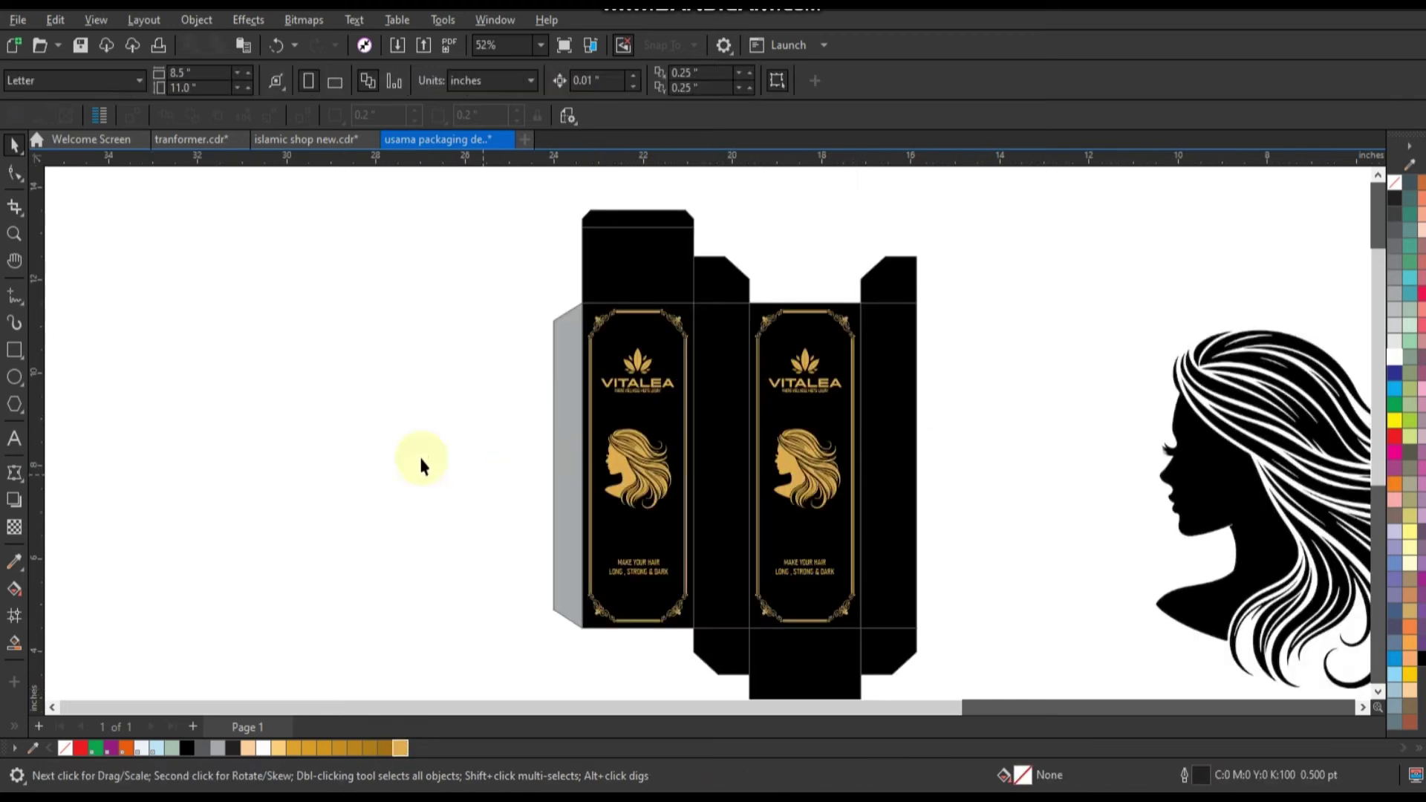
pyautogui.scroll(-1, 417, 462)
pyautogui.moveTo(784, 305); pyautogui.dragTo(1101, 607)
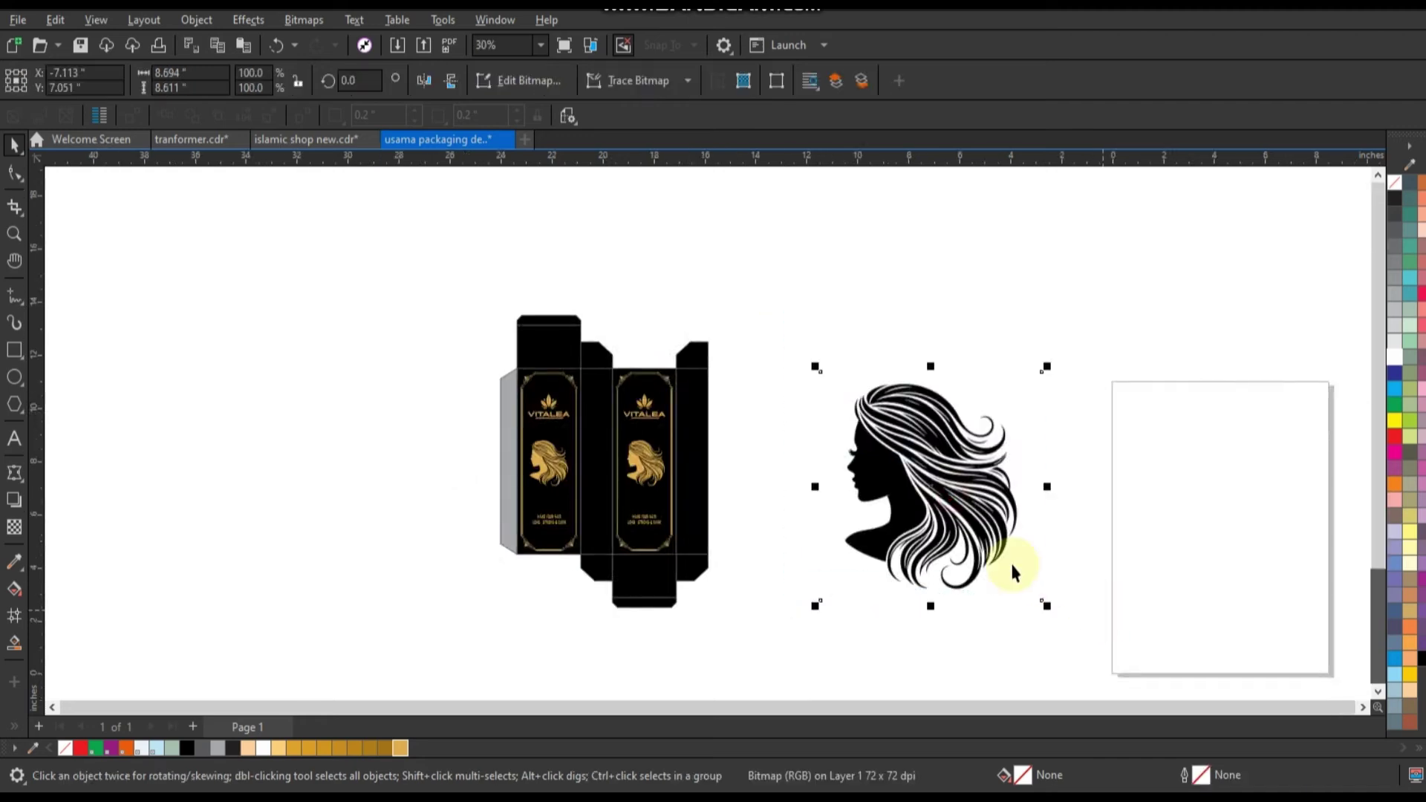
pyautogui.press('Delete')
pyautogui.moveTo(845, 653); pyautogui.dragTo(365, 275)
# - Zoom in and drag-copy the MAKE YOUR HAIR tagline to sit just above itself
pyautogui.hotkey('shift', 'F2')
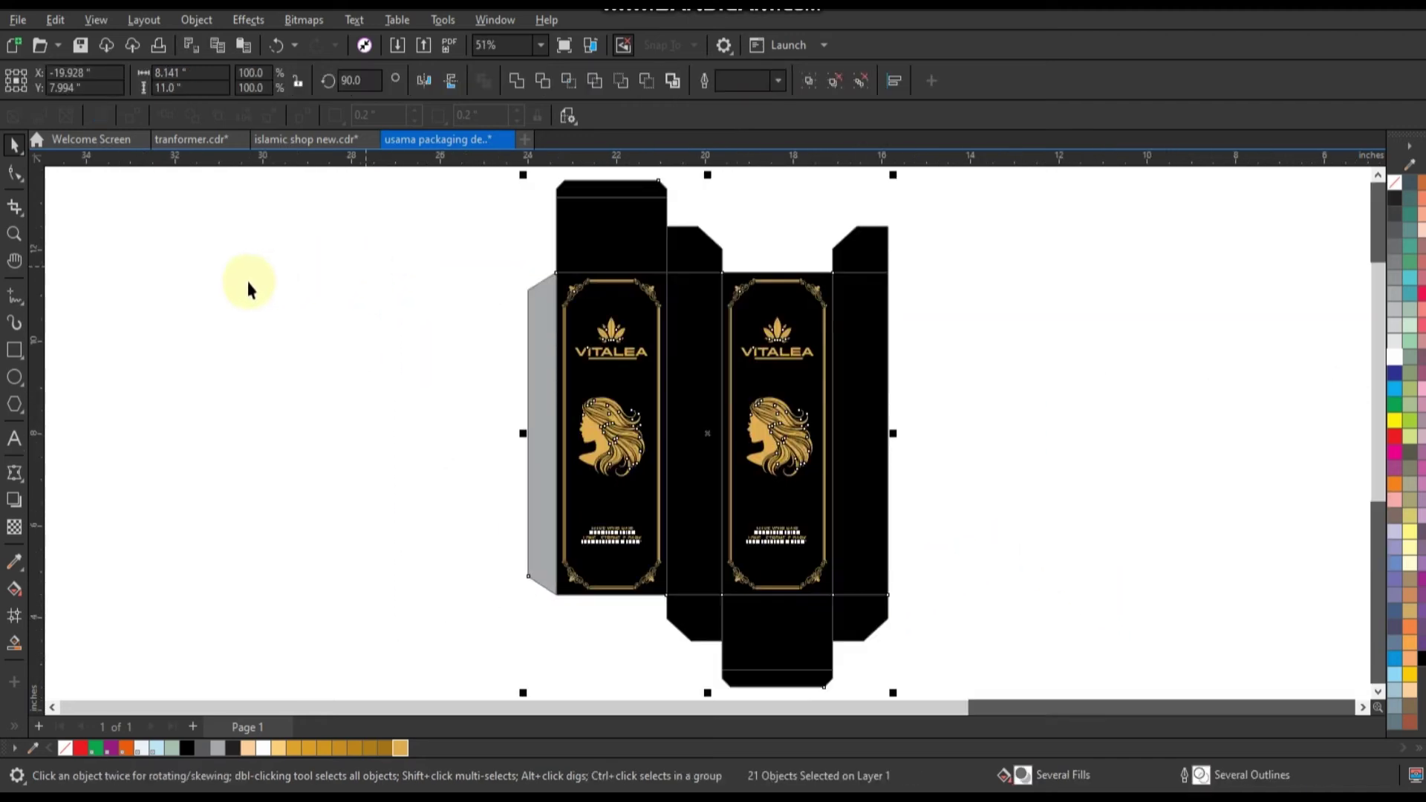
pyautogui.click(249, 290)
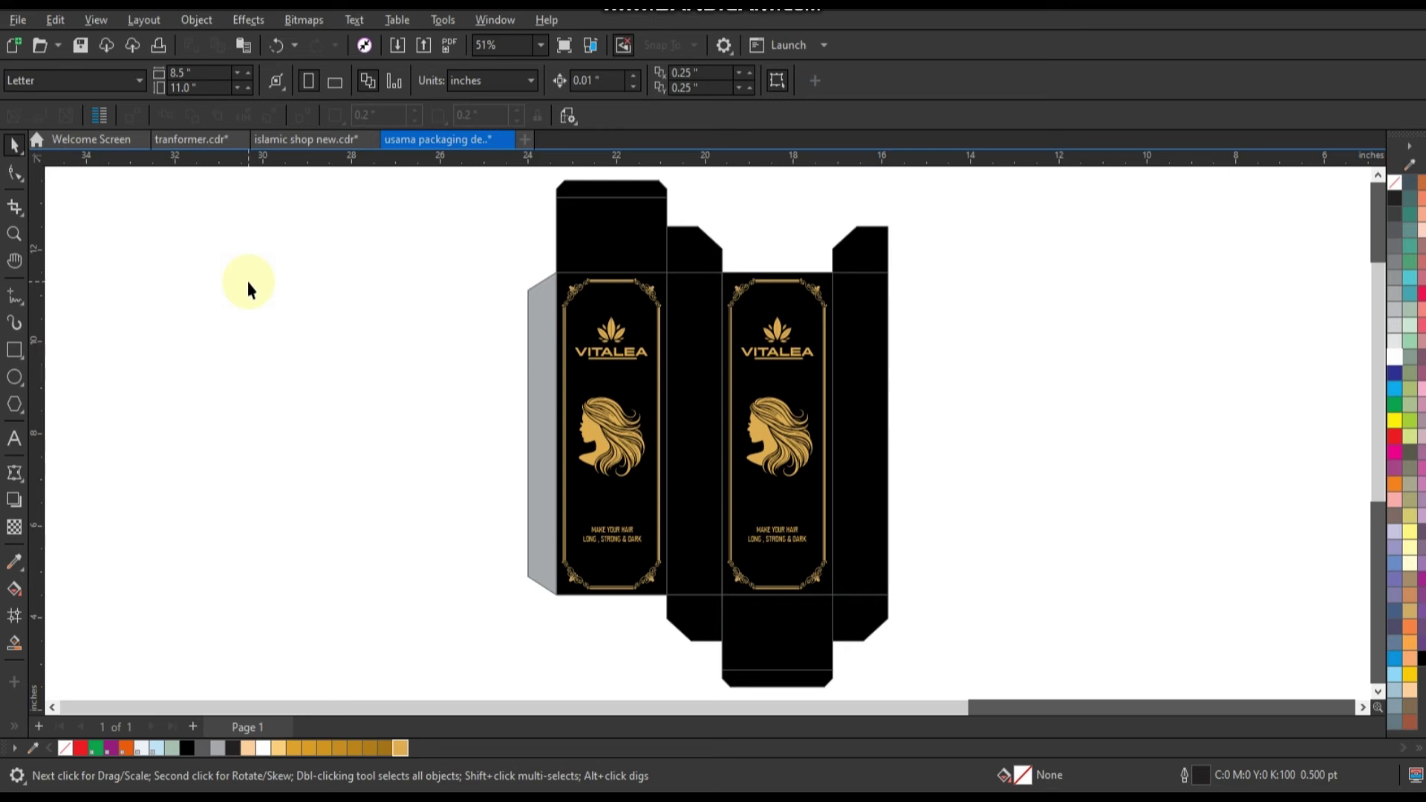
pyautogui.click(13, 233)
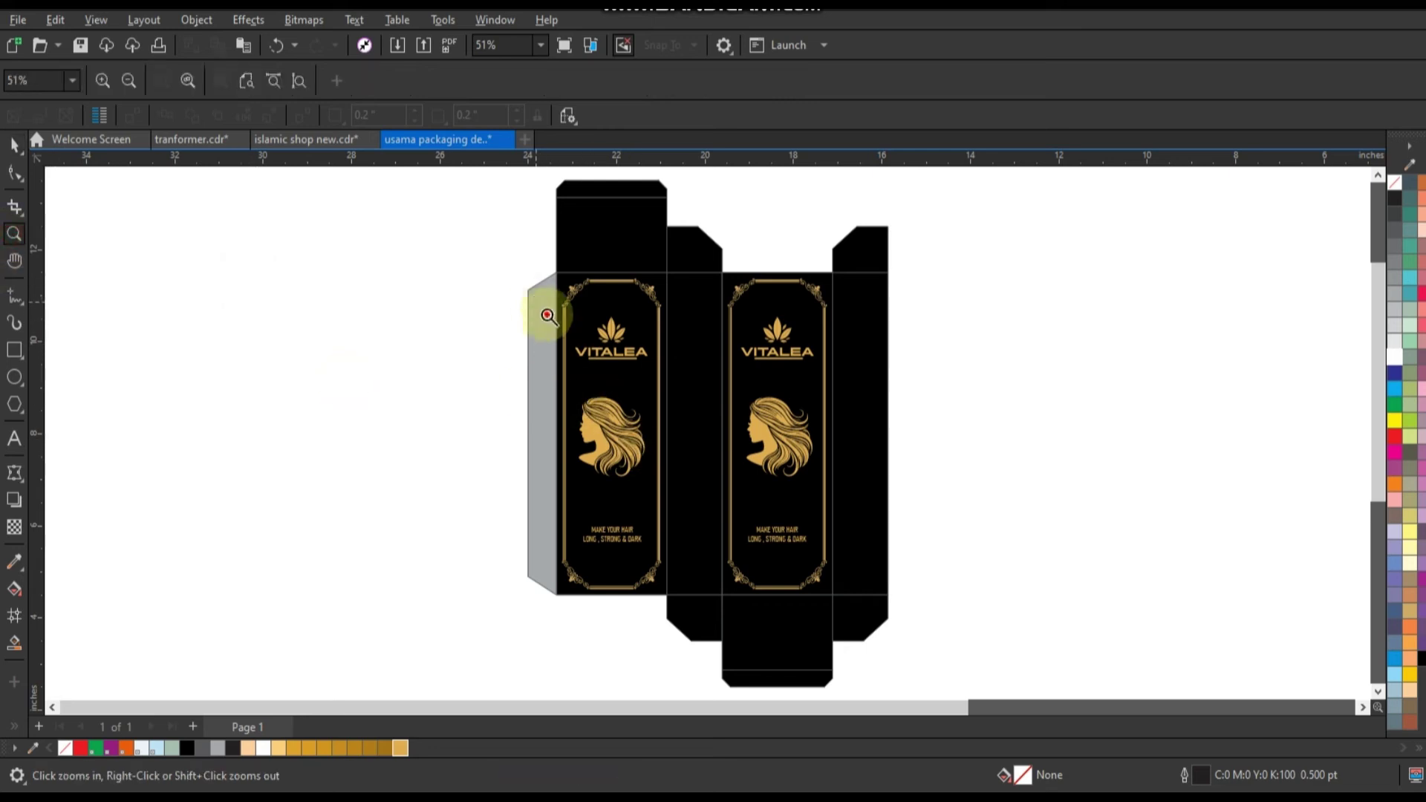
pyautogui.click(758, 446)
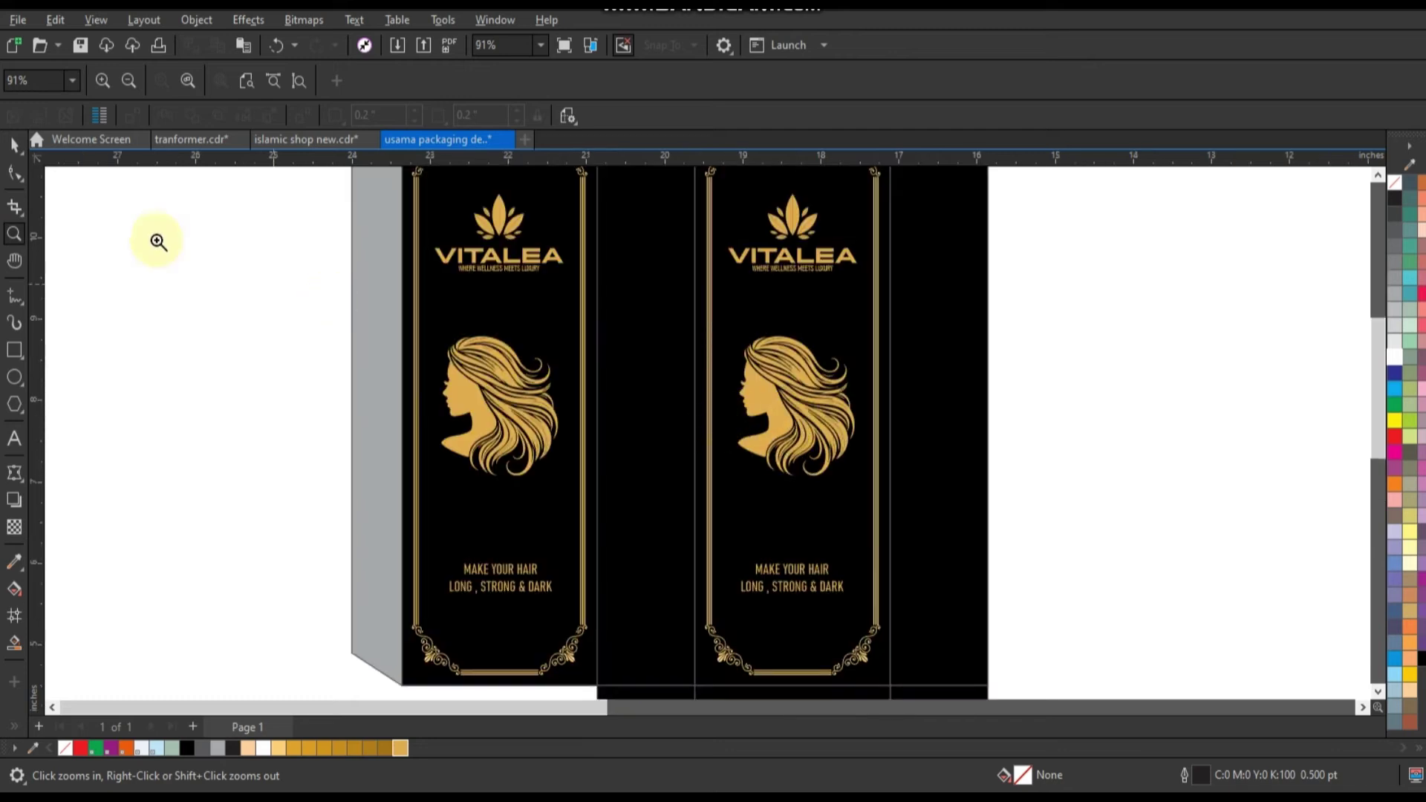
pyautogui.click(14, 144)
pyautogui.moveTo(273, 286)
pyautogui.mouseDown()
pyautogui.moveTo(842, 535)
pyautogui.moveTo(861, 494)
pyautogui.mouseUp()
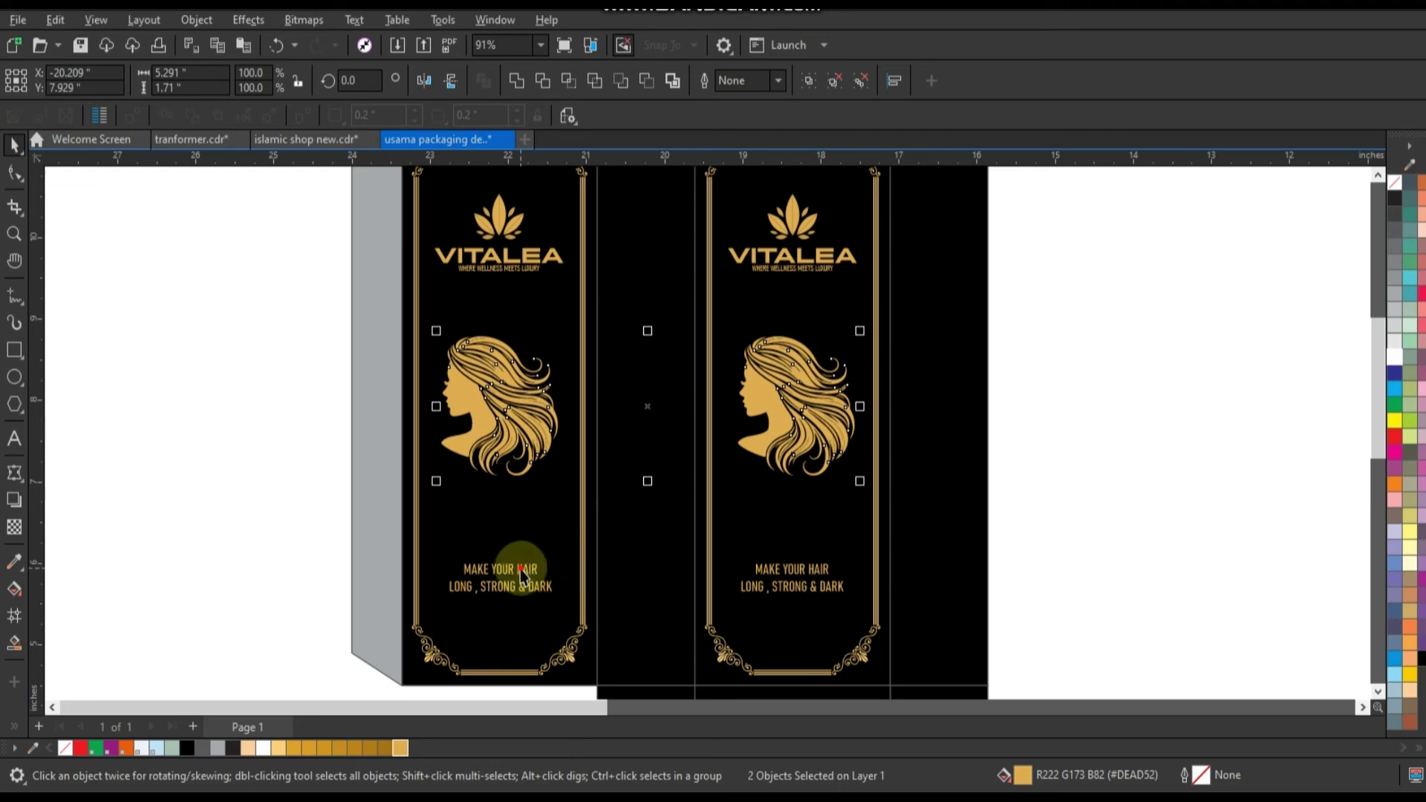
pyautogui.moveTo(520, 569); pyautogui.dragTo(520, 513)
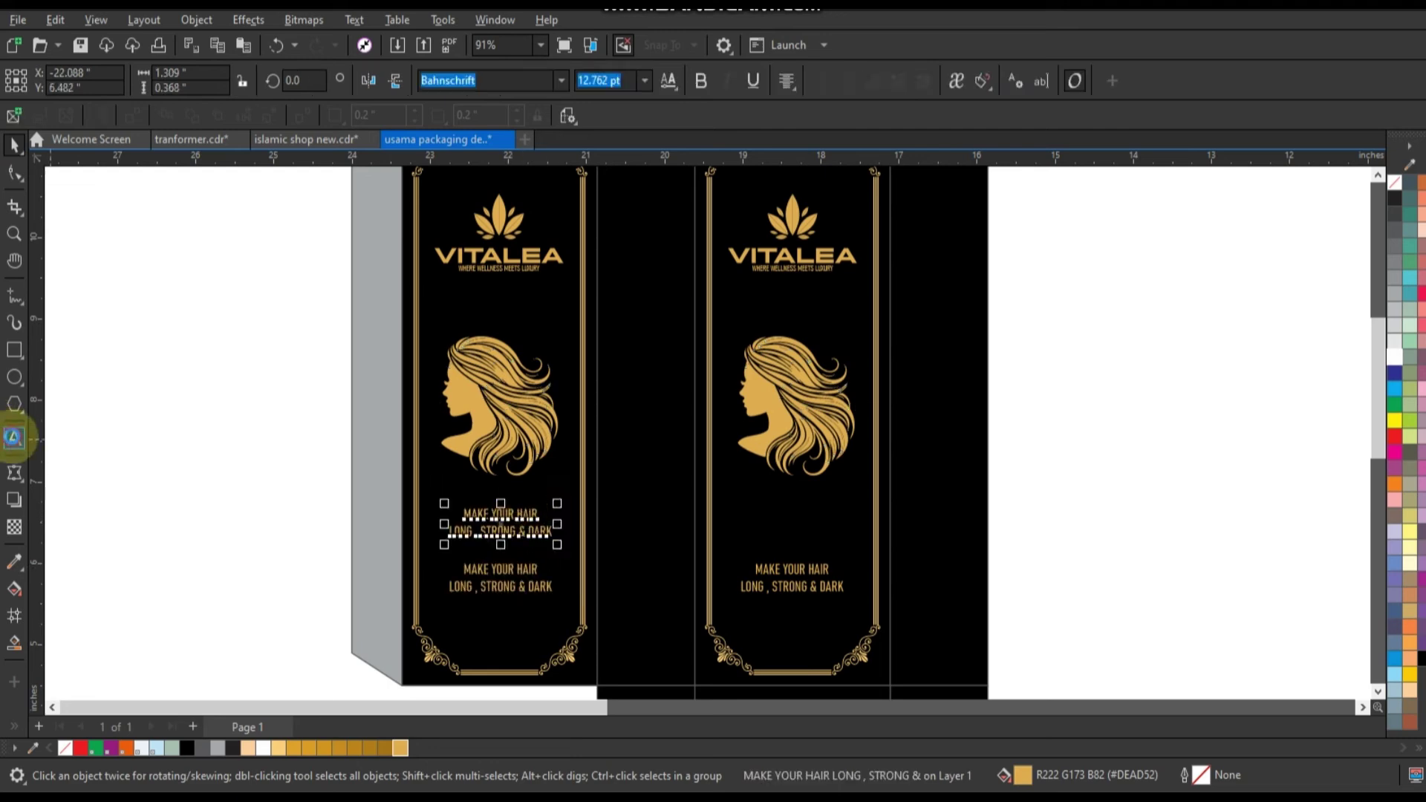
# - Retype the copied tagline as 'Hair Oil' in Back to Black Demo and enlarge it
pyautogui.click(14, 438)
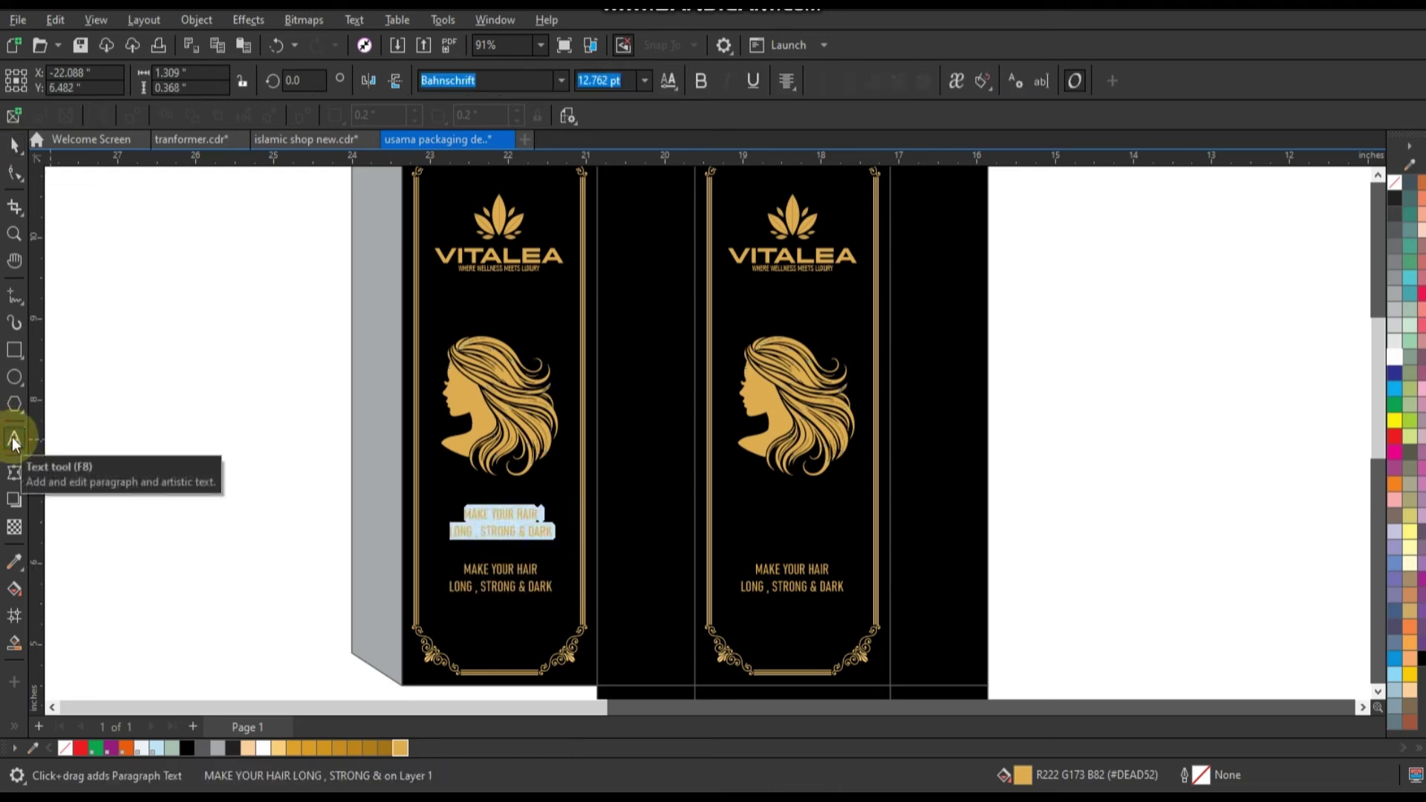
pyautogui.write('Hair')
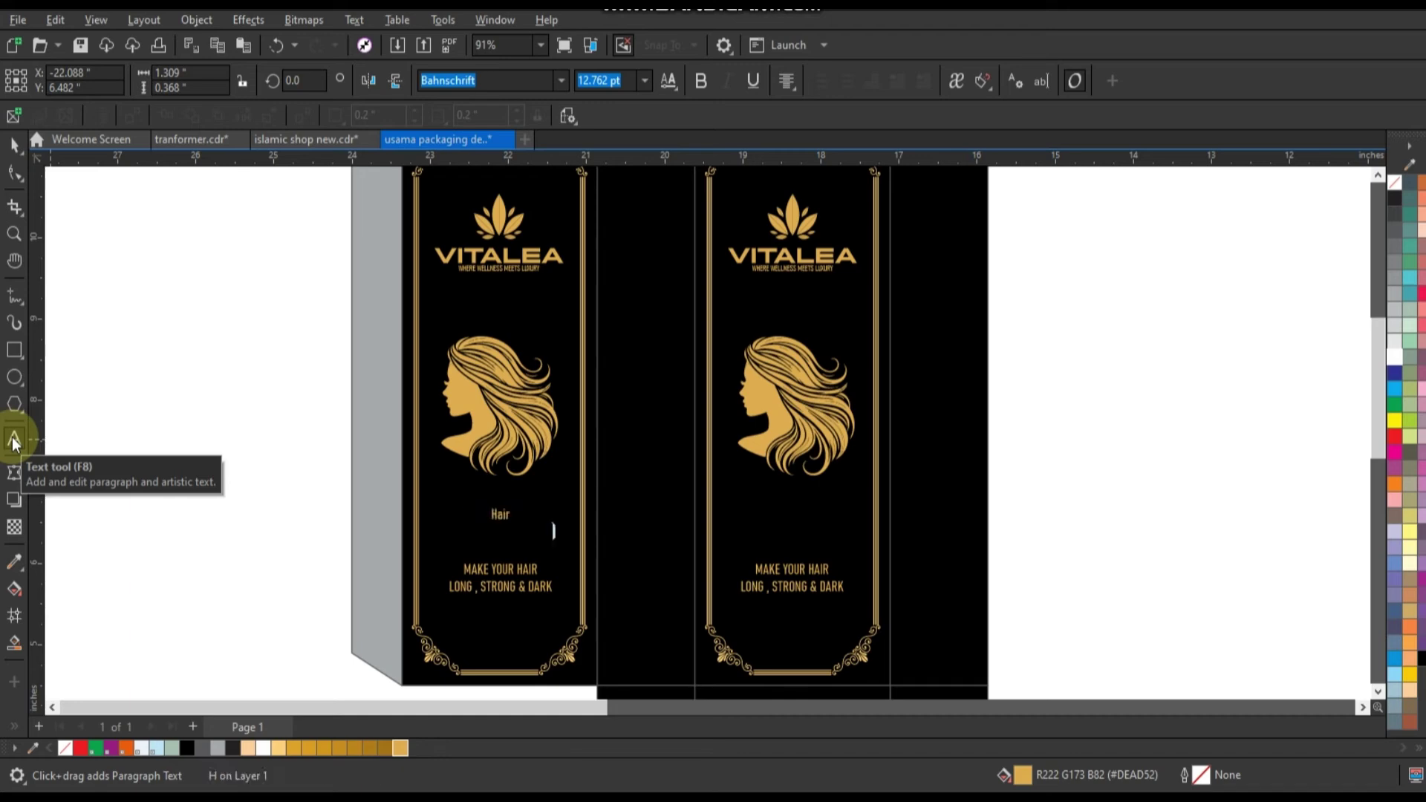
pyautogui.write(' Oil')
pyautogui.click(13, 145)
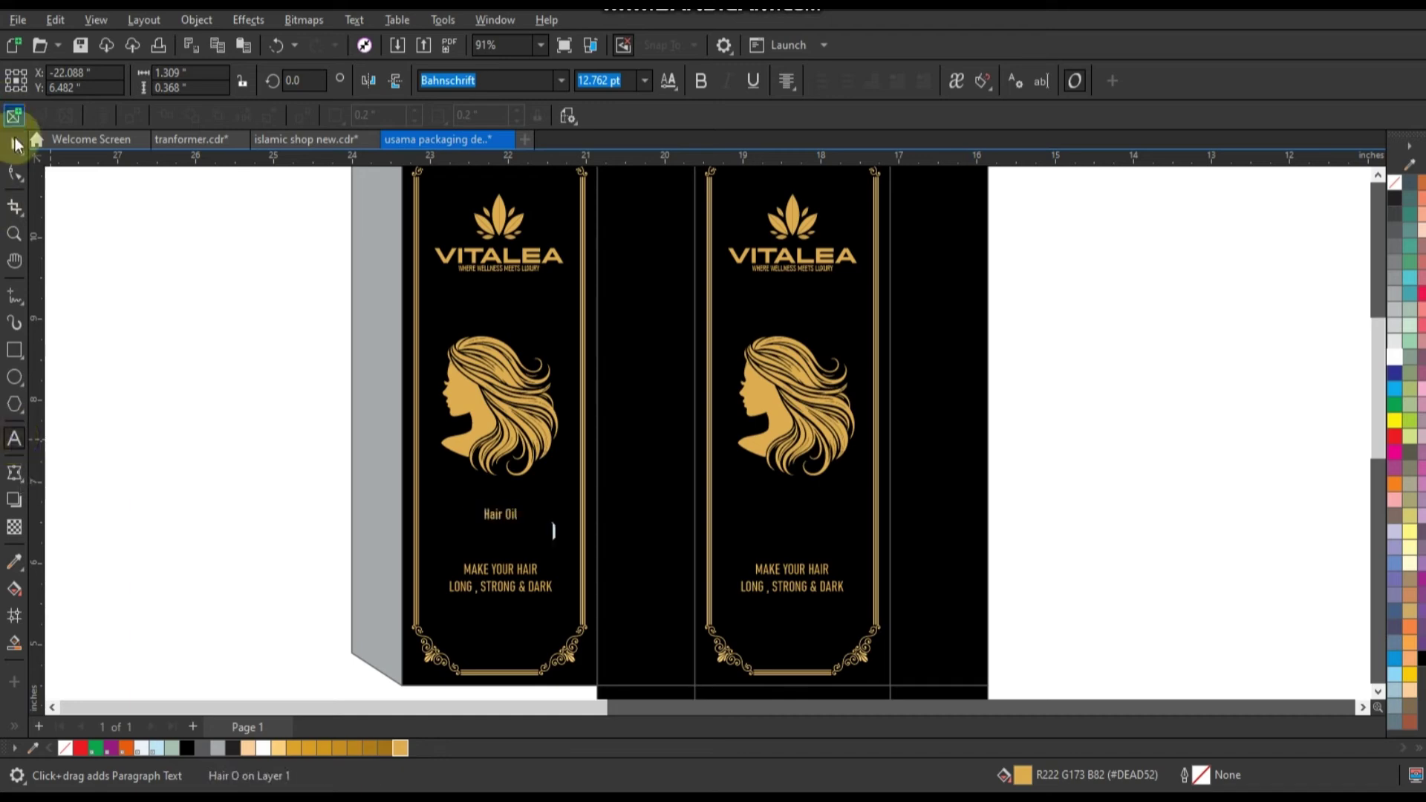
pyautogui.click(563, 82)
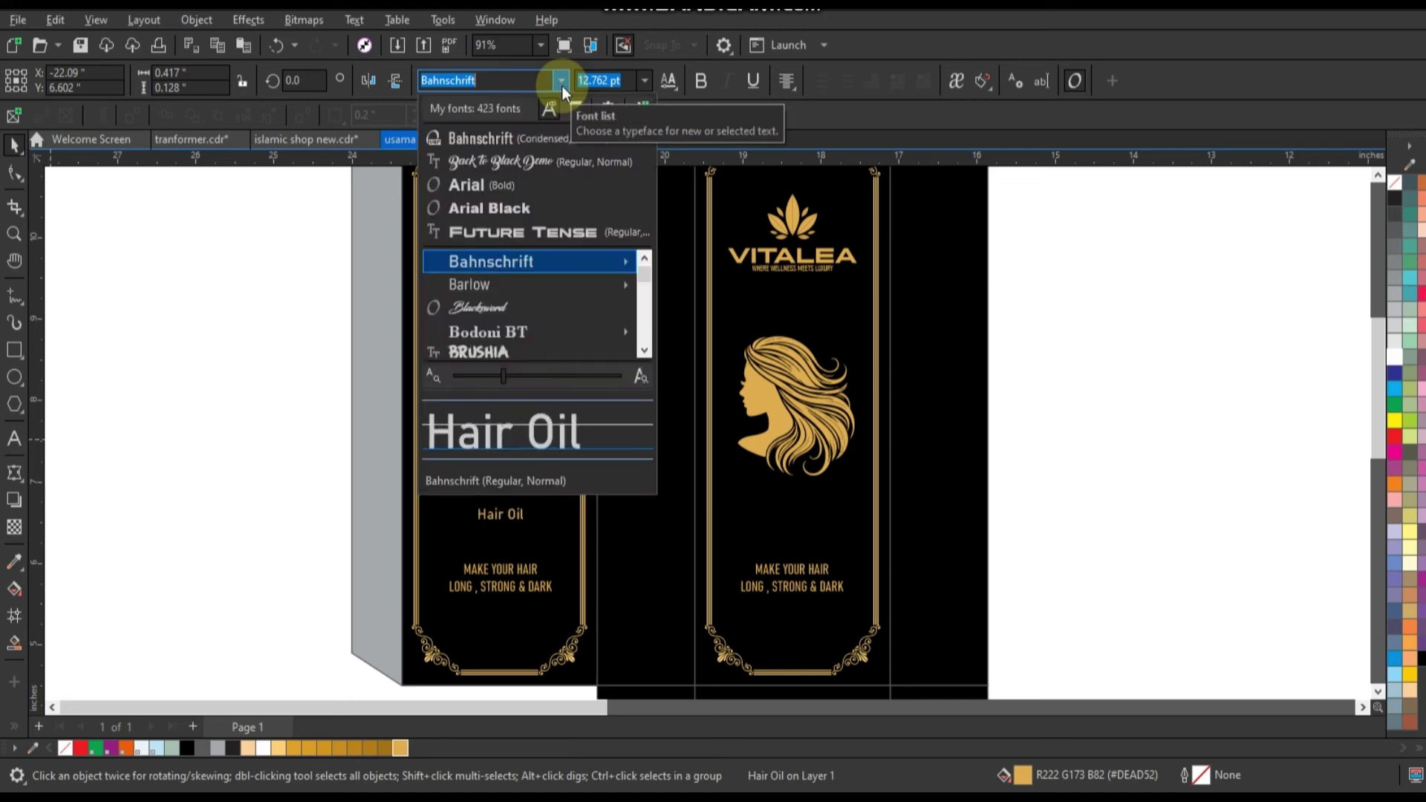
pyautogui.click(526, 162)
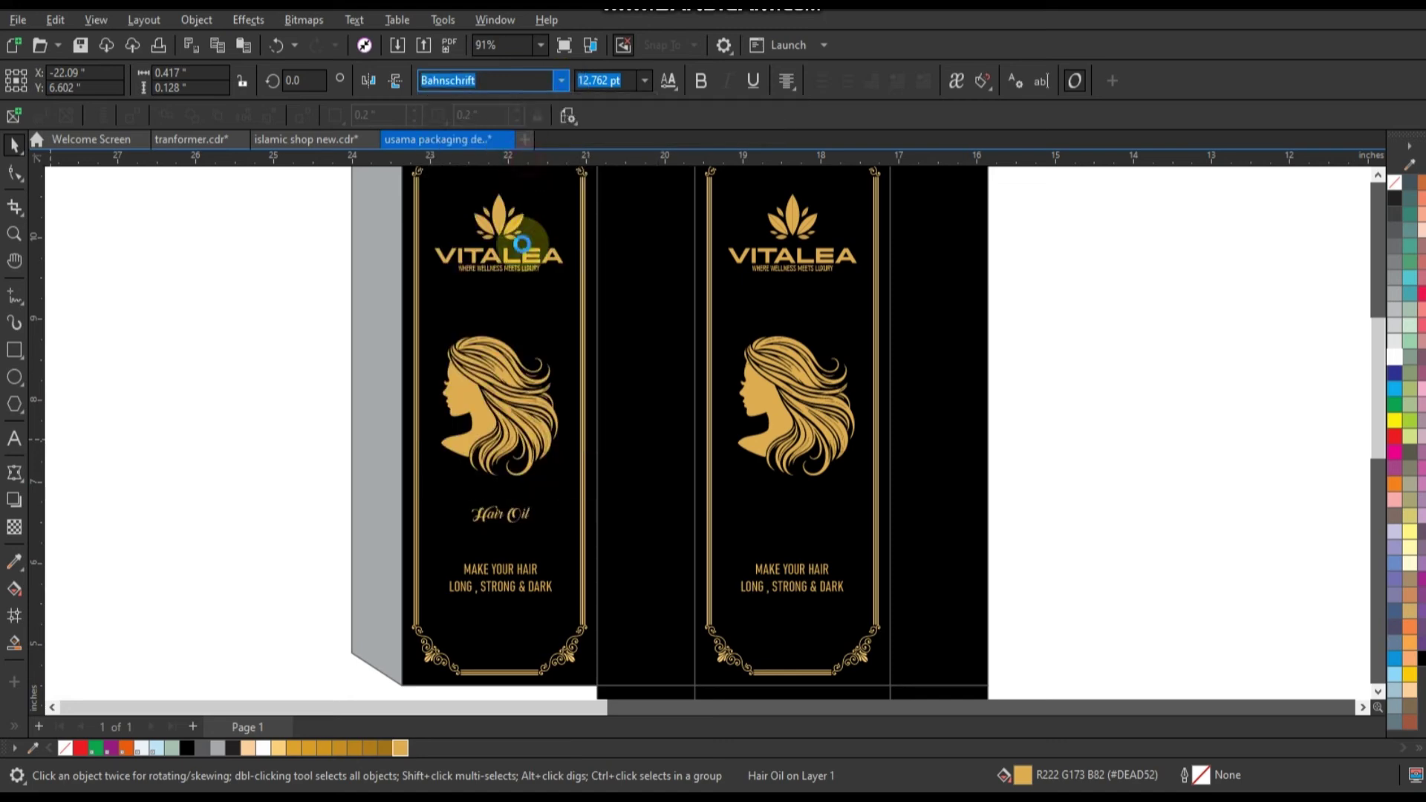
pyautogui.moveTo(535, 529); pyautogui.dragTo(573, 558)
# - Settle the Hair Oil title on Blacksword after trying DRAGON HUNTER, nudging it into place
pyautogui.hotkey('shift', 'F2')
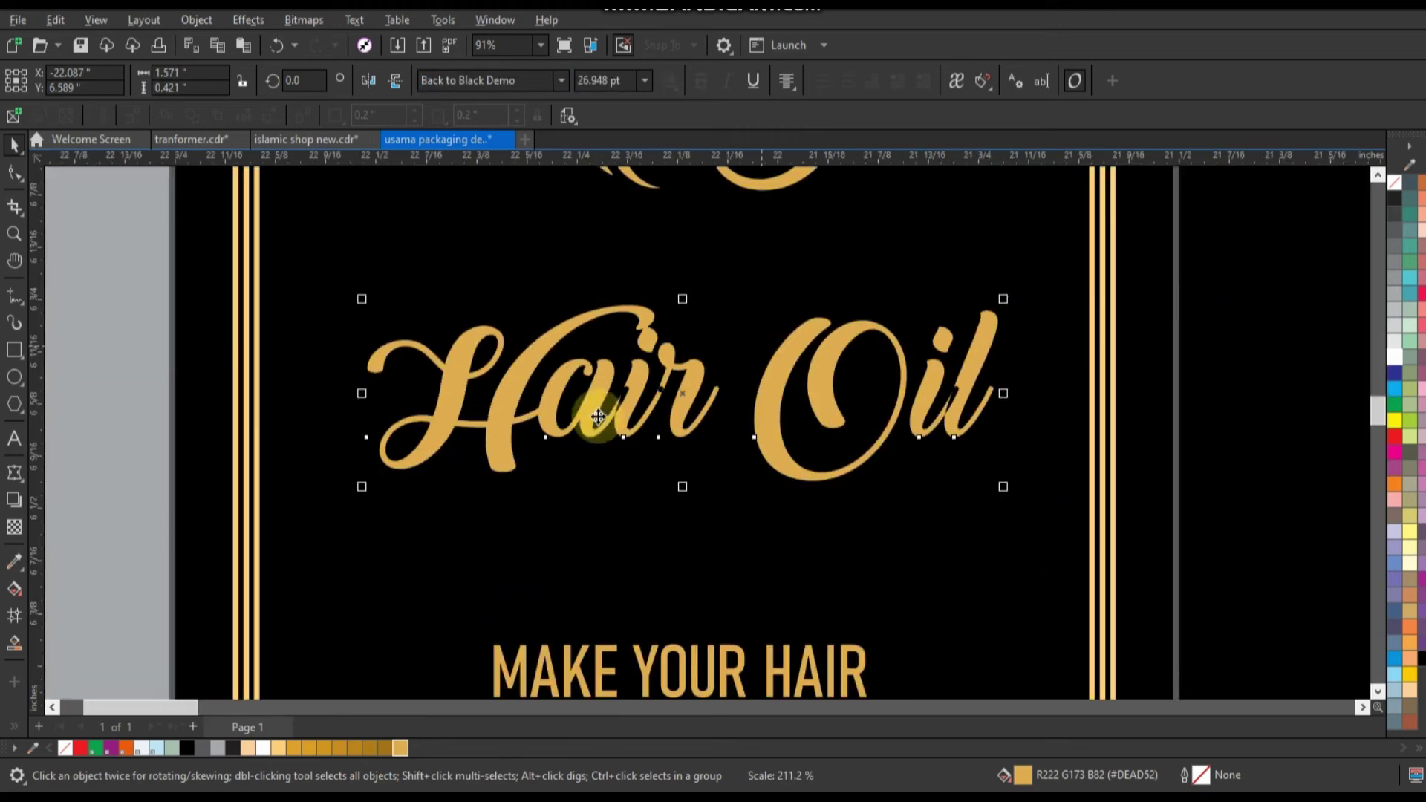
pyautogui.click(561, 80)
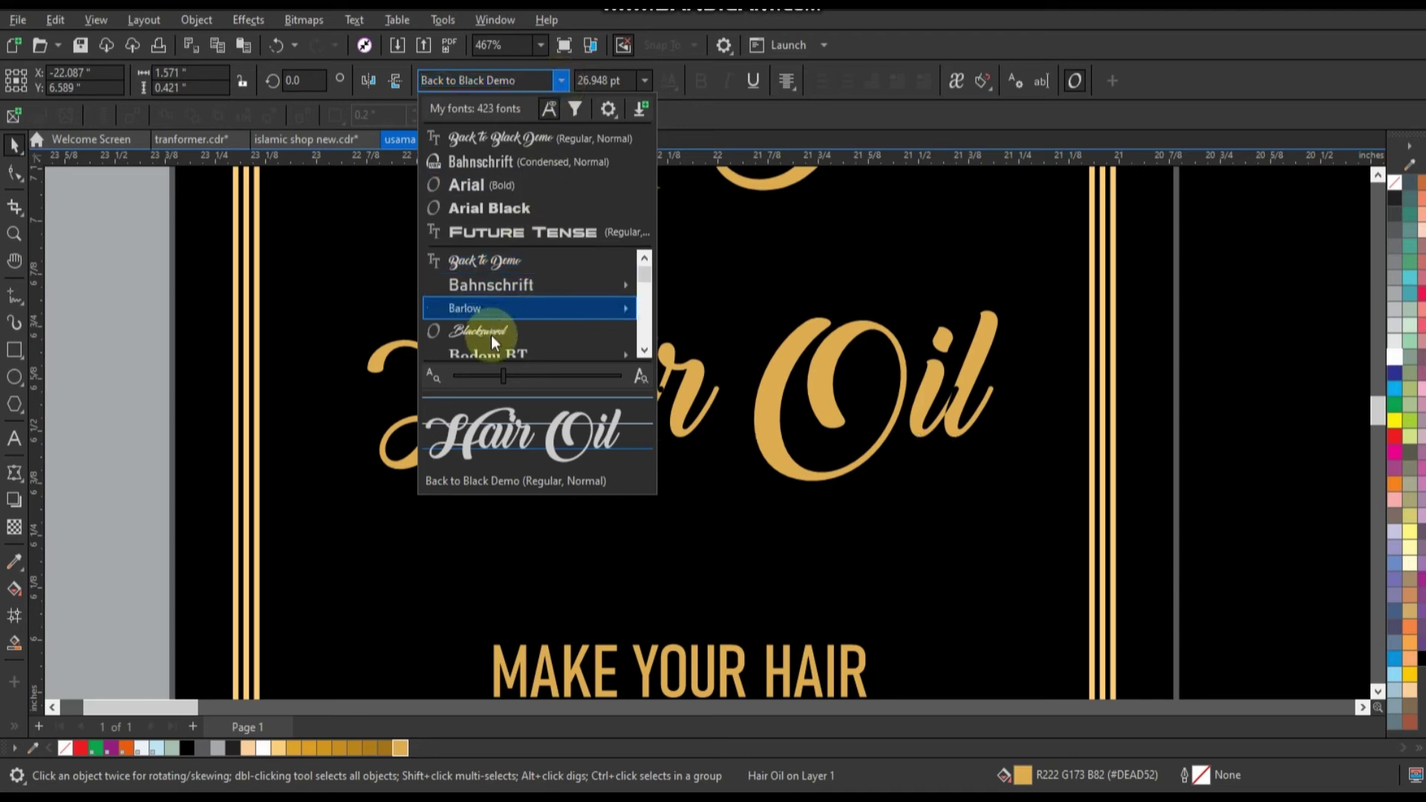
pyautogui.press('Escape')
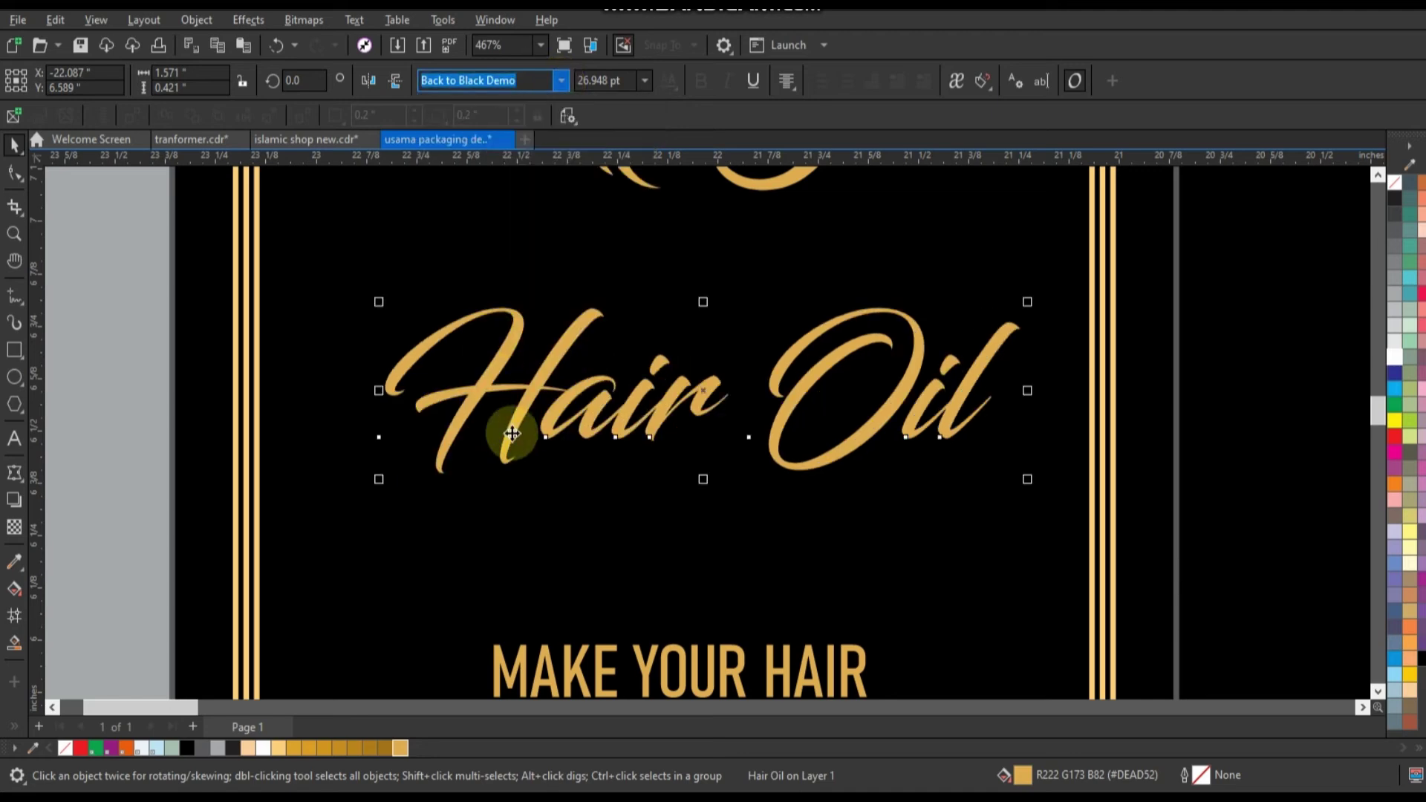
pyautogui.scroll(-5, 509, 430)
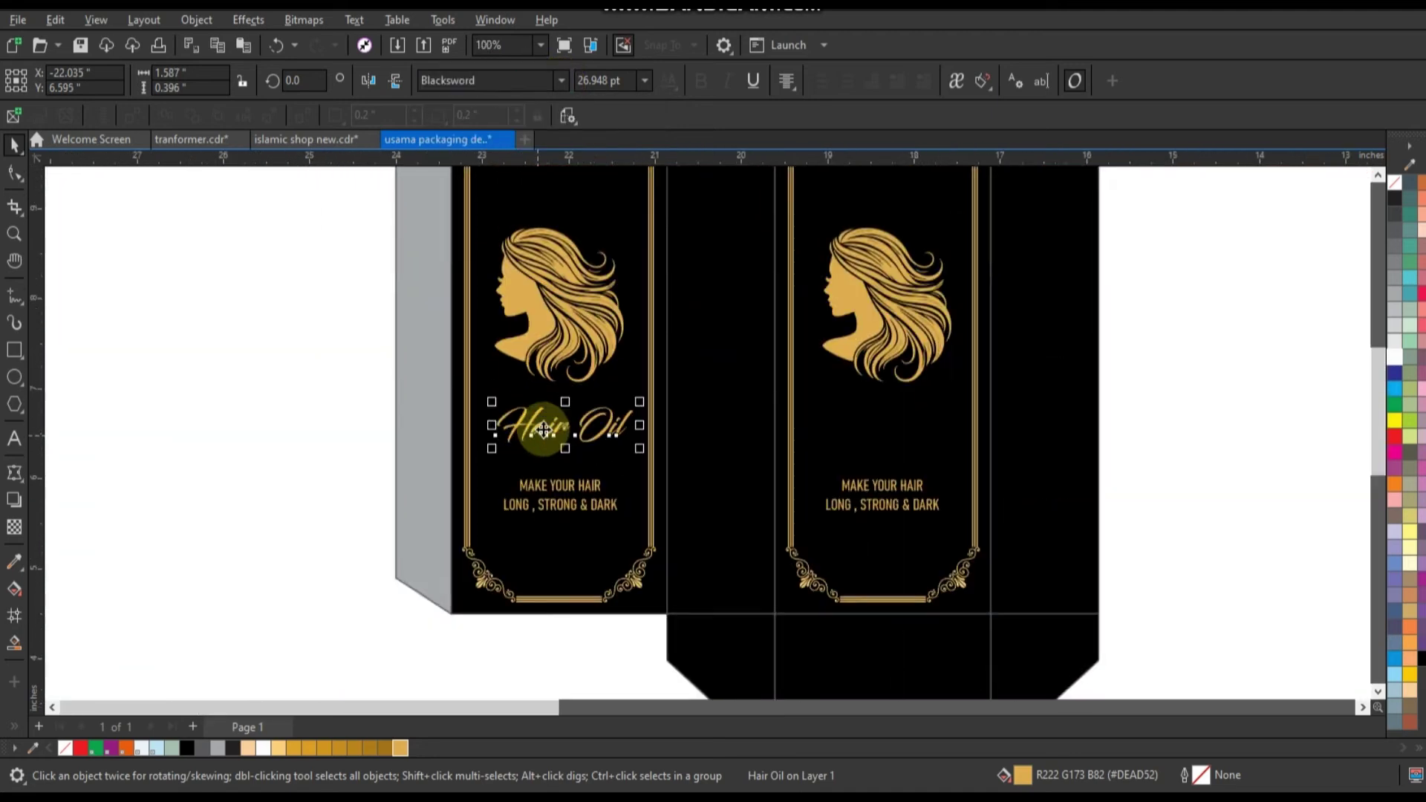
pyautogui.moveTo(543, 431); pyautogui.dragTo(529, 442)
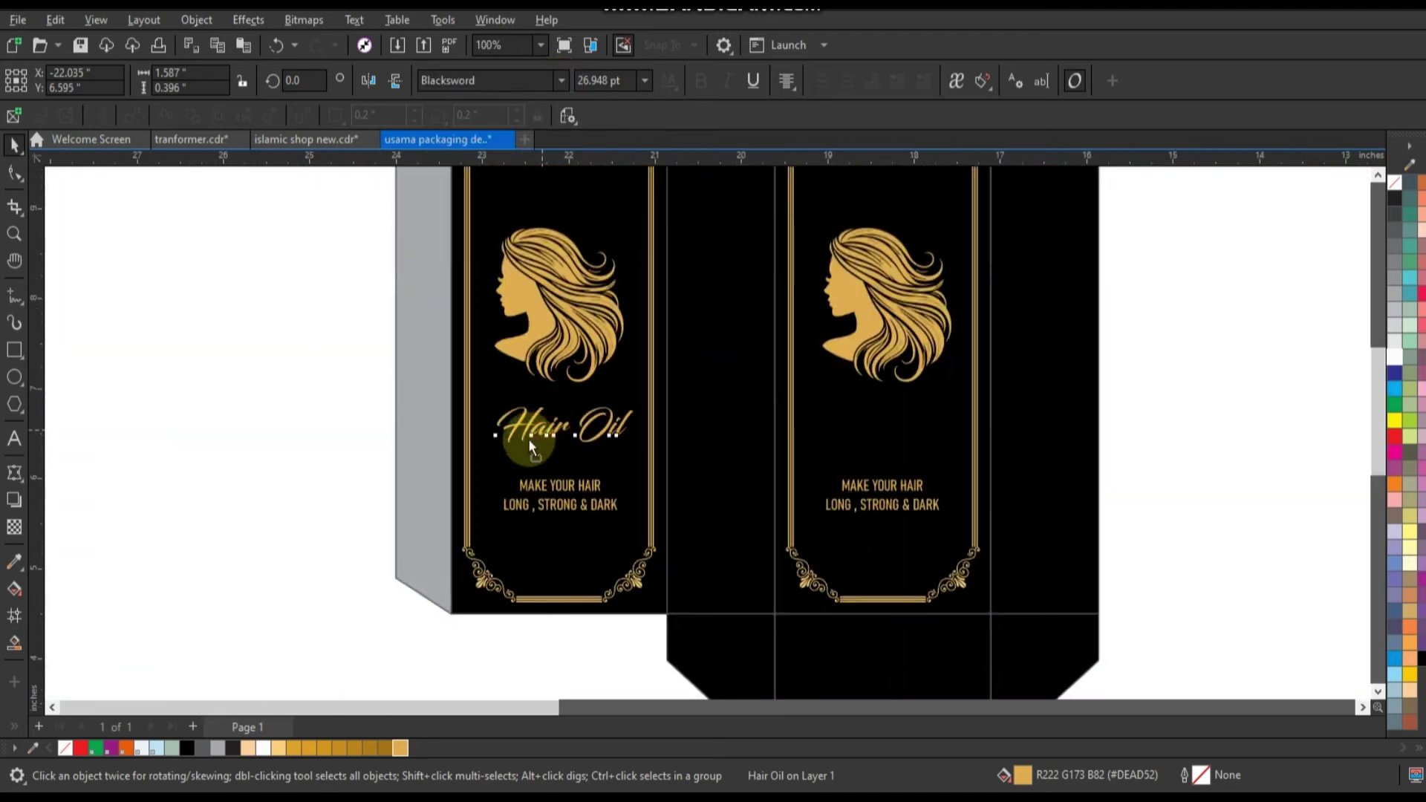
pyautogui.click(563, 79)
pyautogui.moveTo(535, 261)
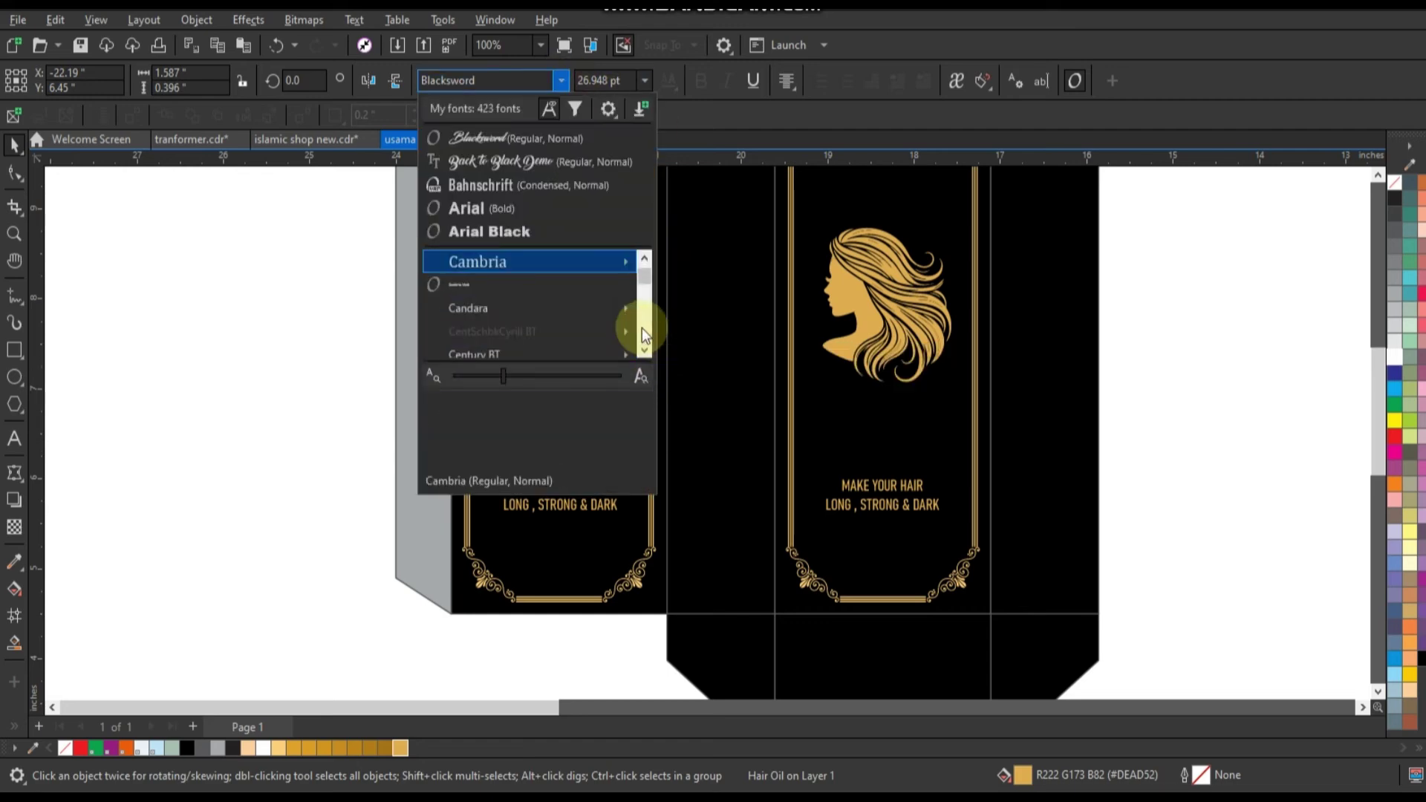
pyautogui.scroll(-1, 641, 328)
pyautogui.scroll(-2, 641, 327)
pyautogui.scroll(-2, 642, 328)
pyautogui.scroll(-2, 641, 328)
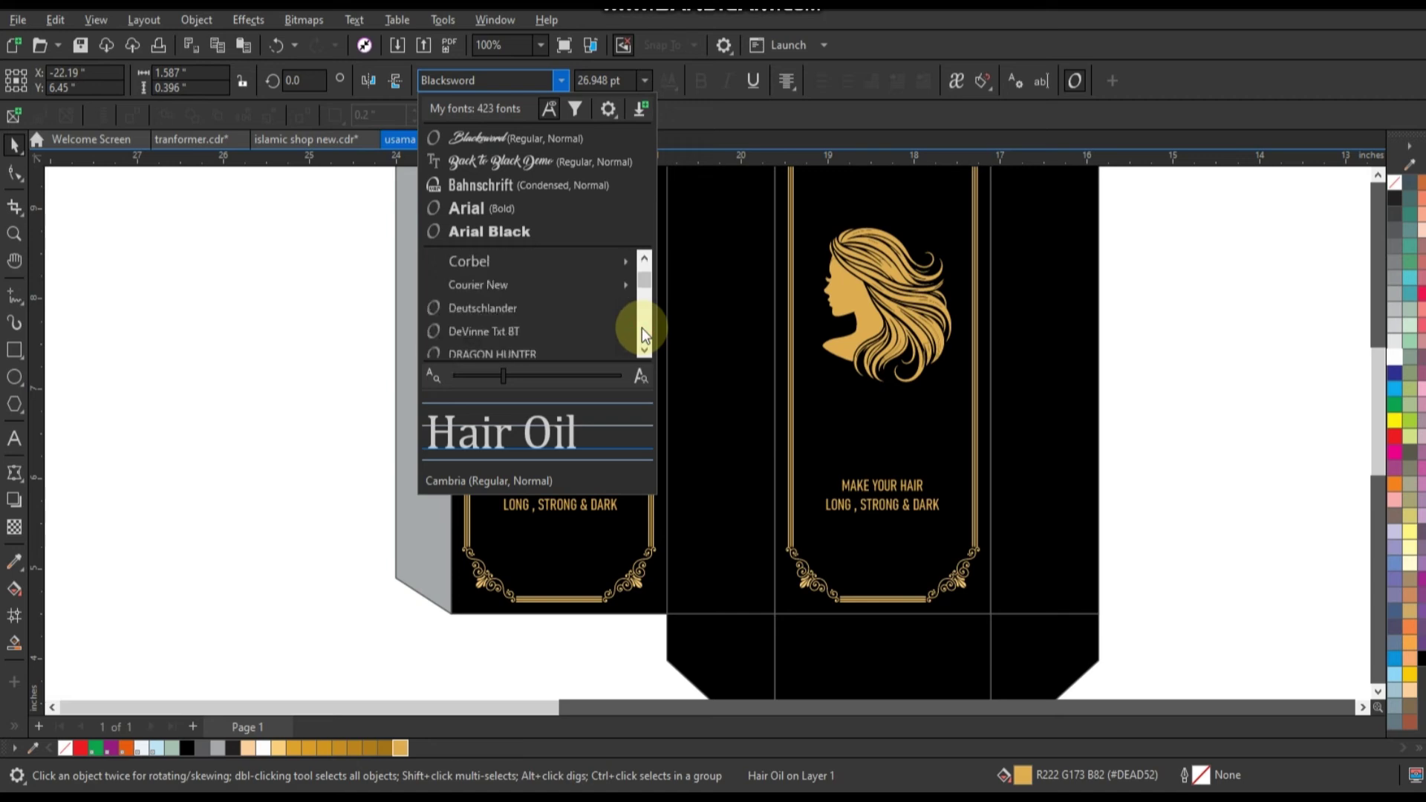
pyautogui.scroll(-2, 641, 328)
pyautogui.scroll(-1, 642, 327)
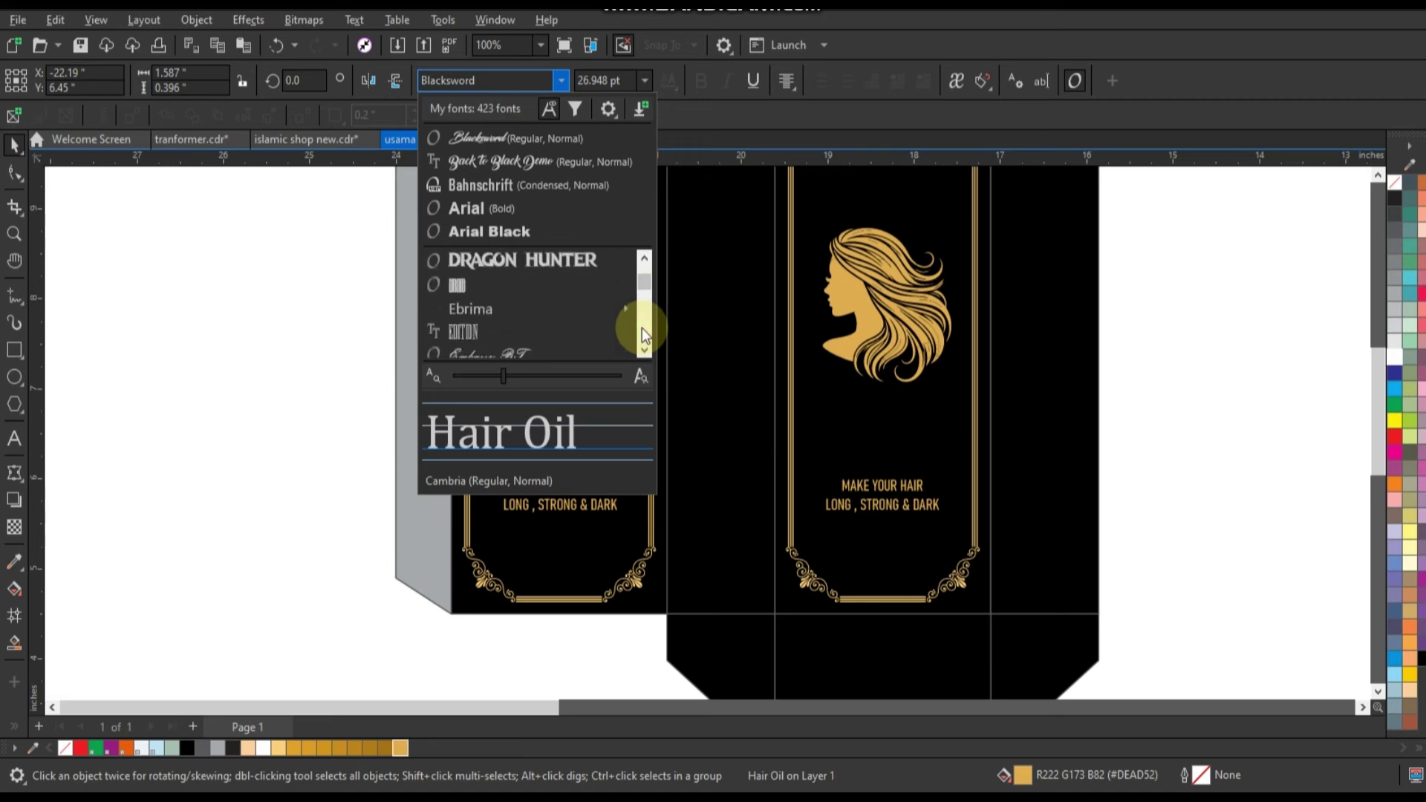
pyautogui.click(573, 263)
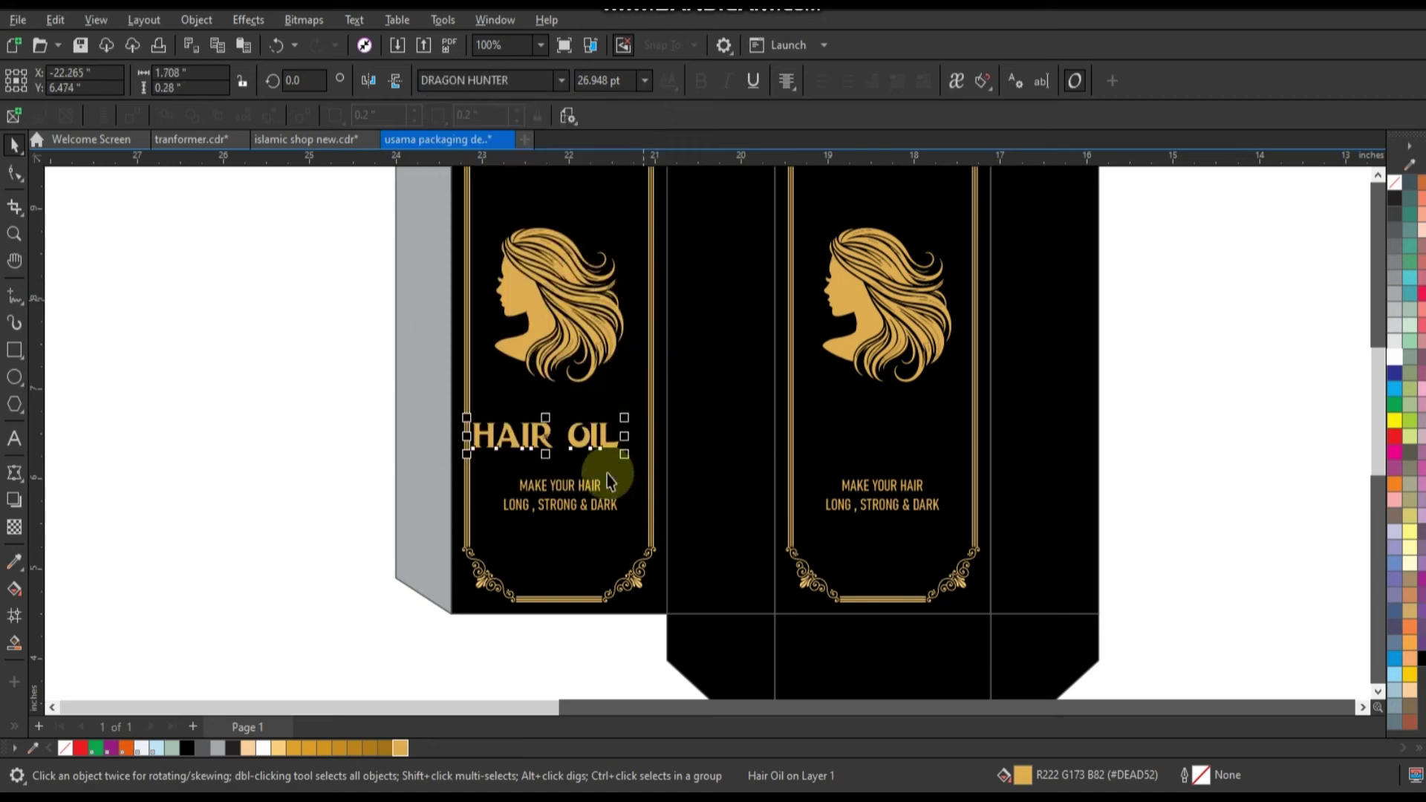
pyautogui.hotkey('ctrl', 'z')
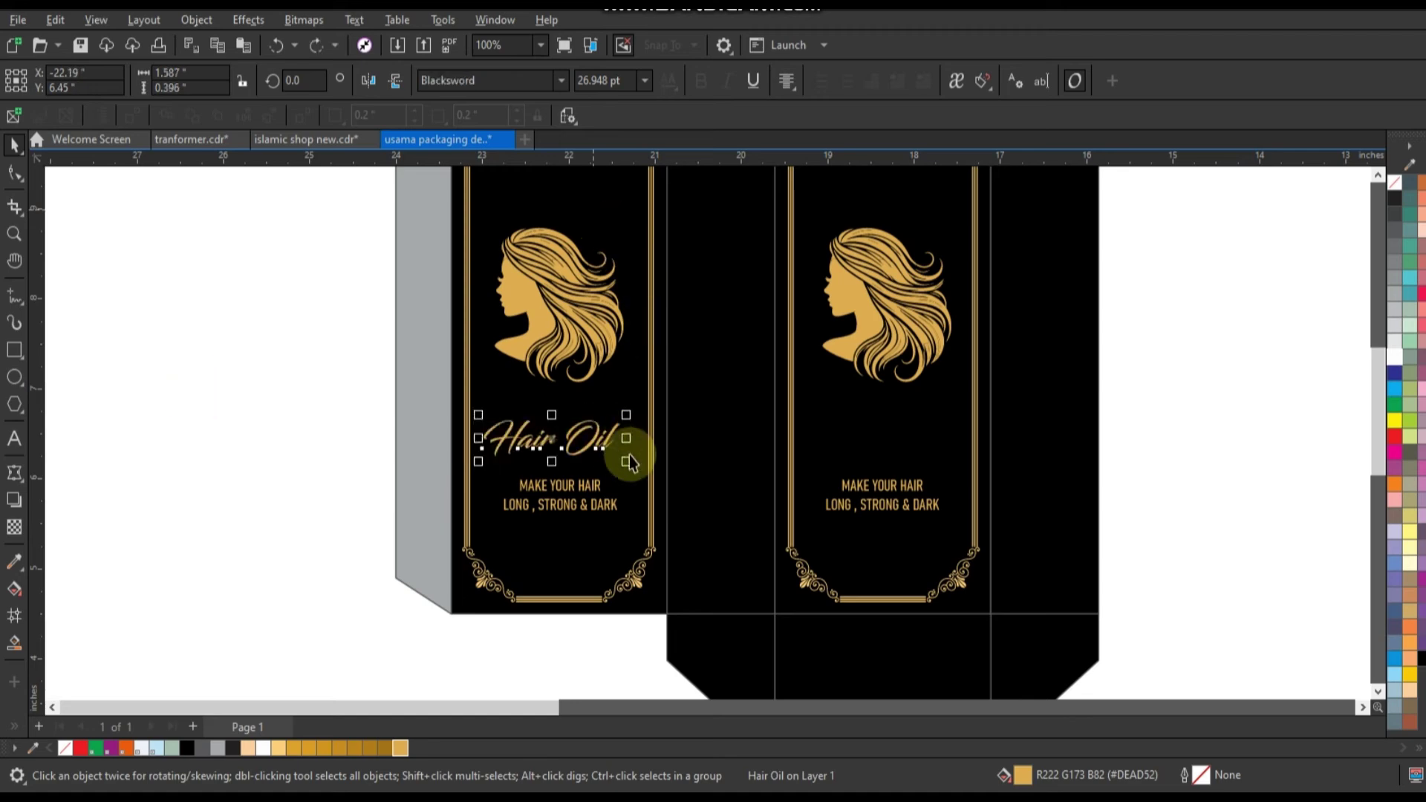
pyautogui.click(166, 434)
# - Copy the Hair Oil title onto the right front panel
pyautogui.scroll(-2, 341, 425)
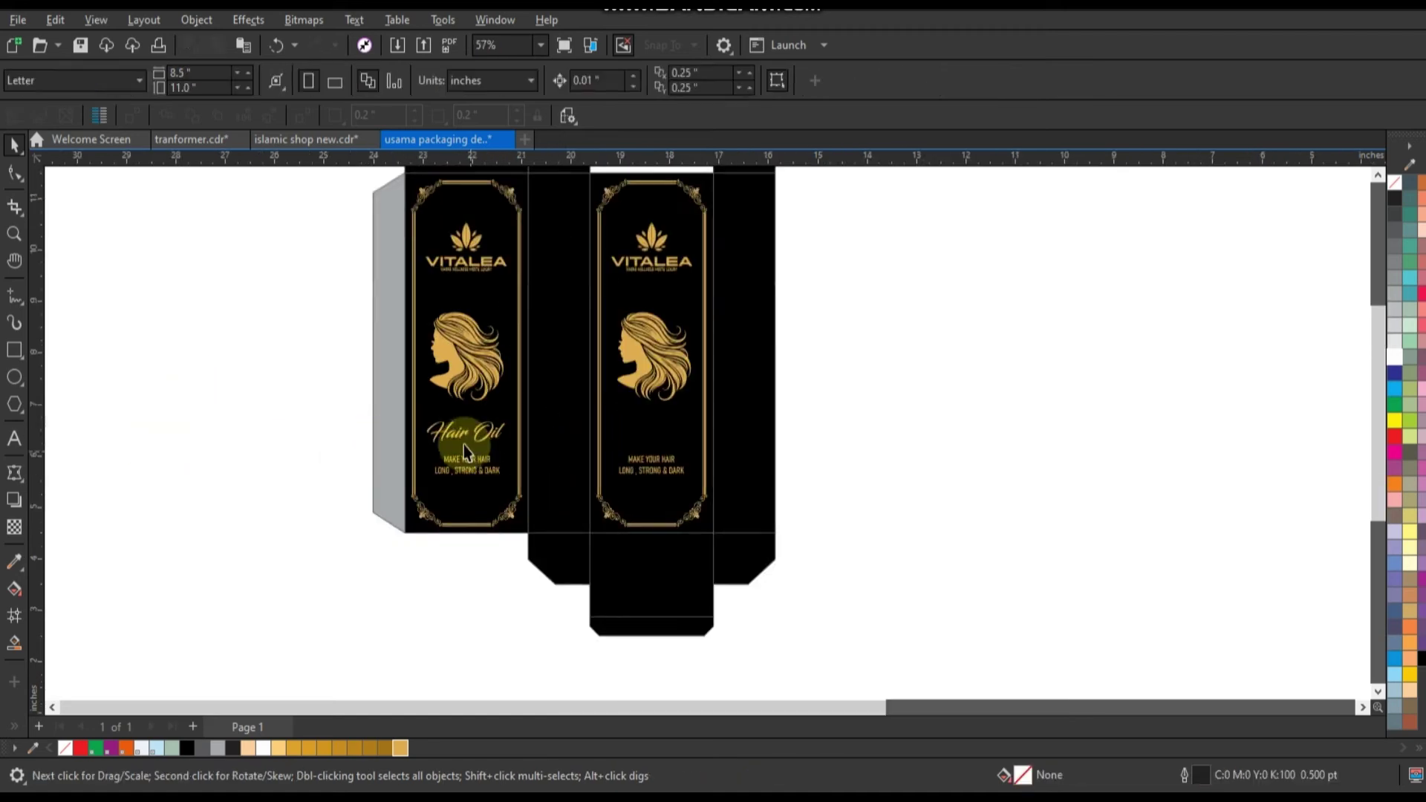
pyautogui.moveTo(474, 438); pyautogui.dragTo(659, 440)
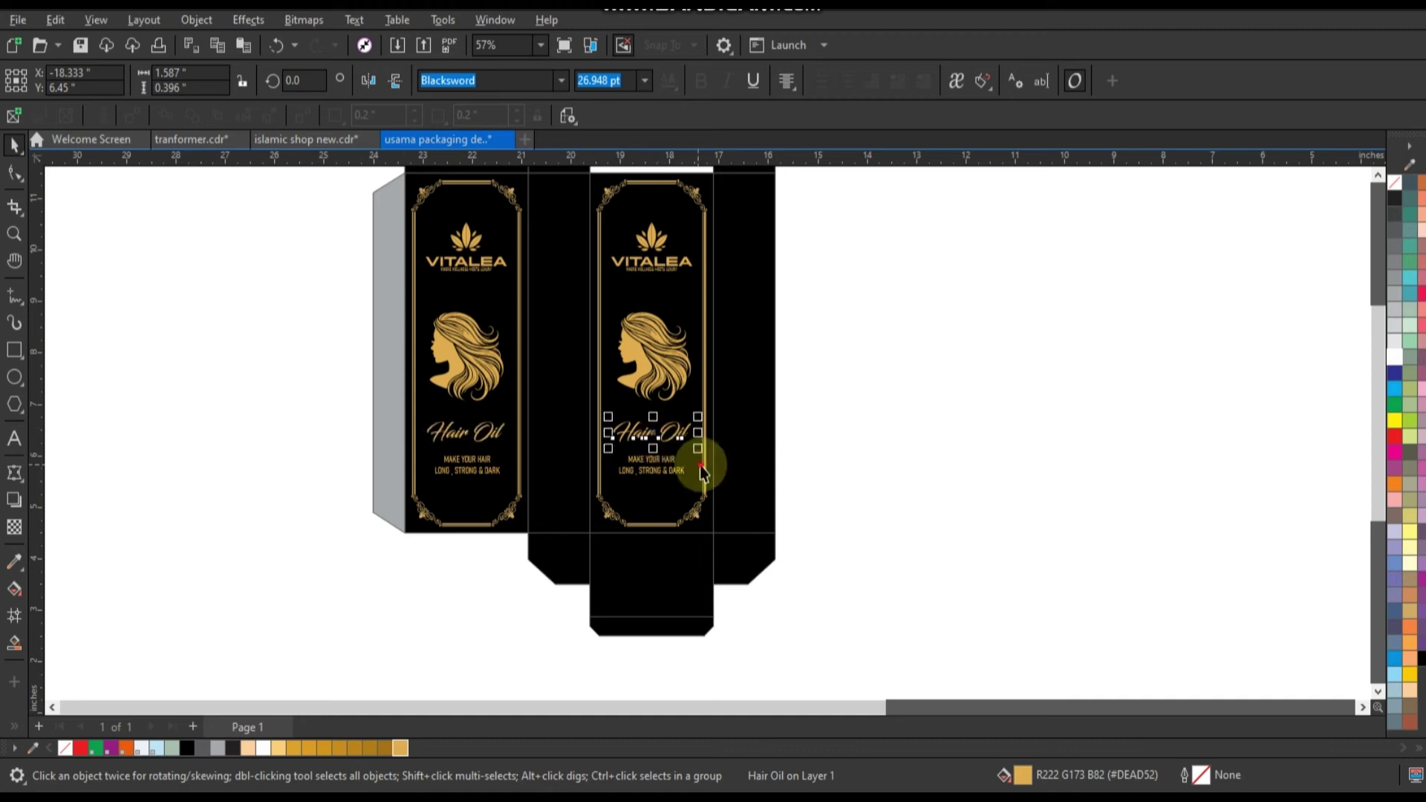
pyautogui.click(848, 506)
# - Try a gold fill on the two narrow side panels, then undo it
pyautogui.scroll(-1, 852, 535)
pyautogui.moveTo(882, 614); pyautogui.dragTo(413, 213)
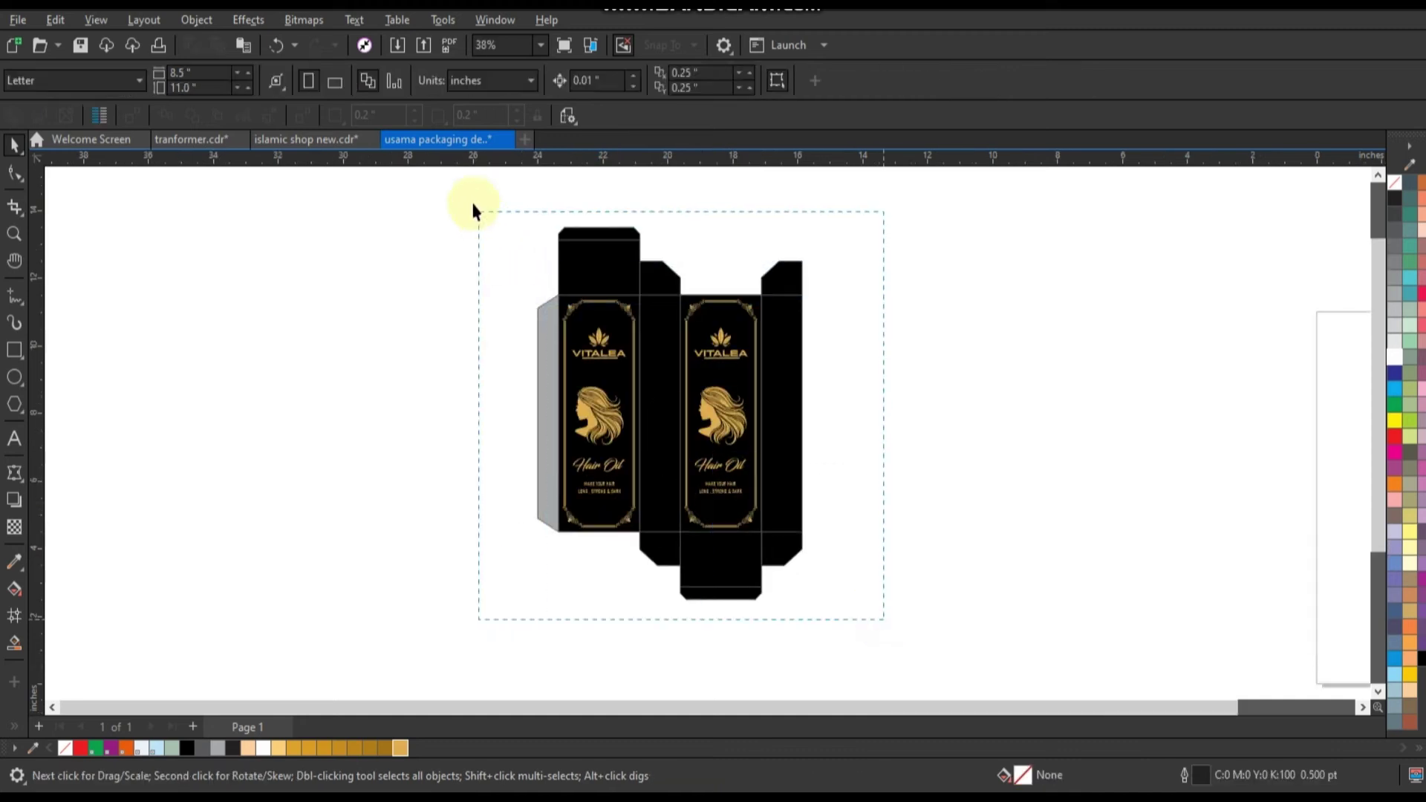
pyautogui.scroll(1, 750, 372)
pyautogui.click(691, 349)
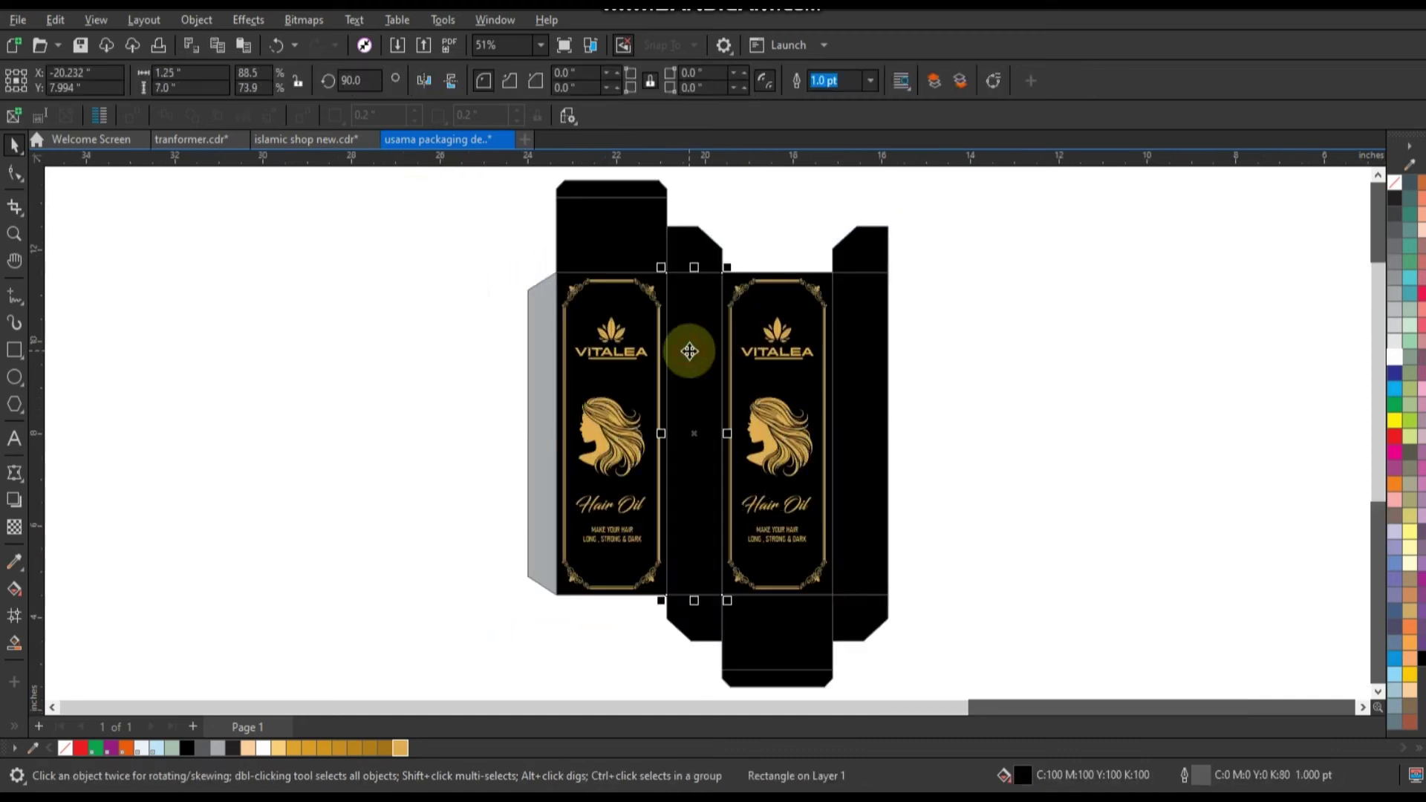
pyautogui.keyDown('shift'); pyautogui.click(853, 405); pyautogui.keyUp('shift')
pyautogui.click(400, 748)
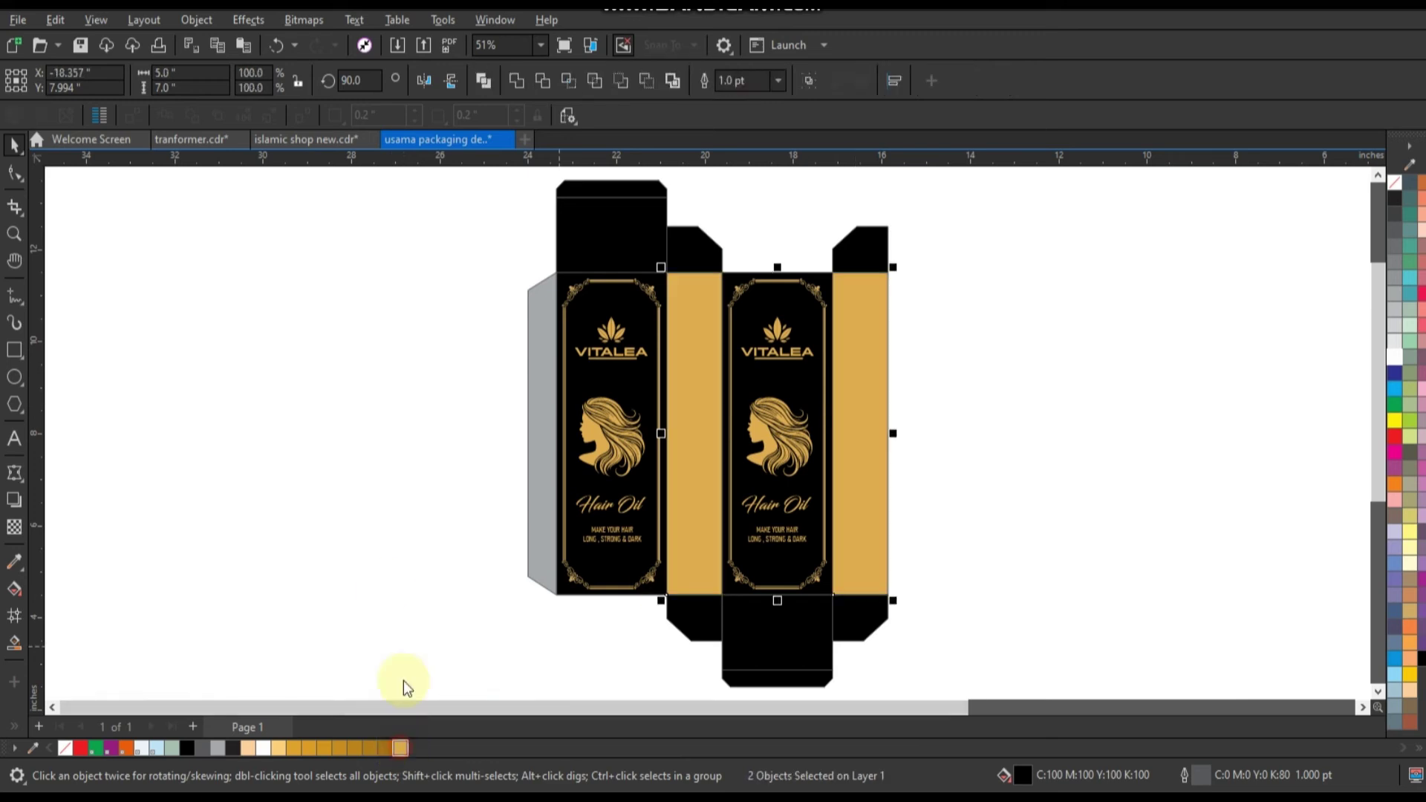
pyautogui.click(383, 592)
pyautogui.hotkey('ctrl', 'z')
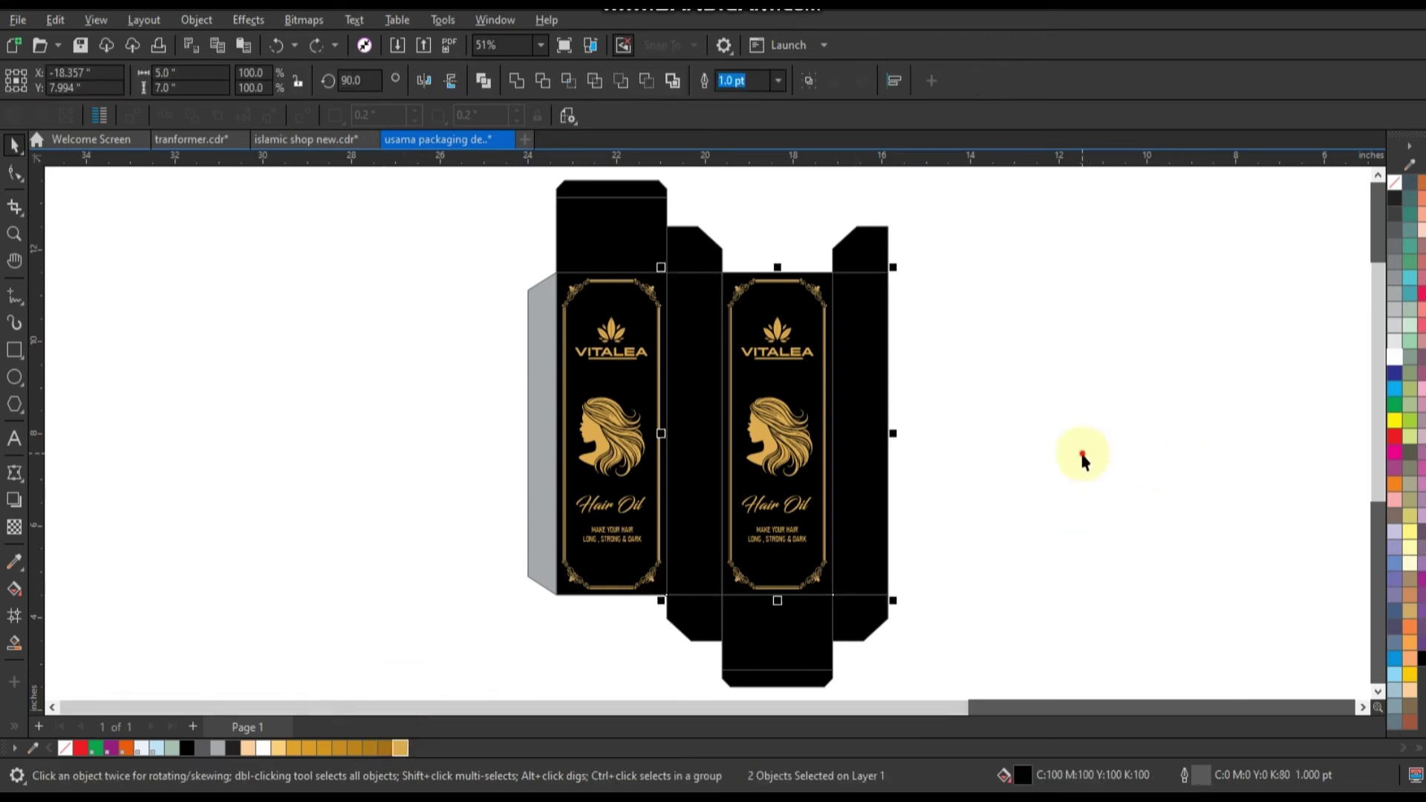
pyautogui.click(1079, 455)
# - Zoom in on the two front panels and save the design
pyautogui.click(16, 240)
pyautogui.moveTo(537, 250); pyautogui.dragTo(934, 606)
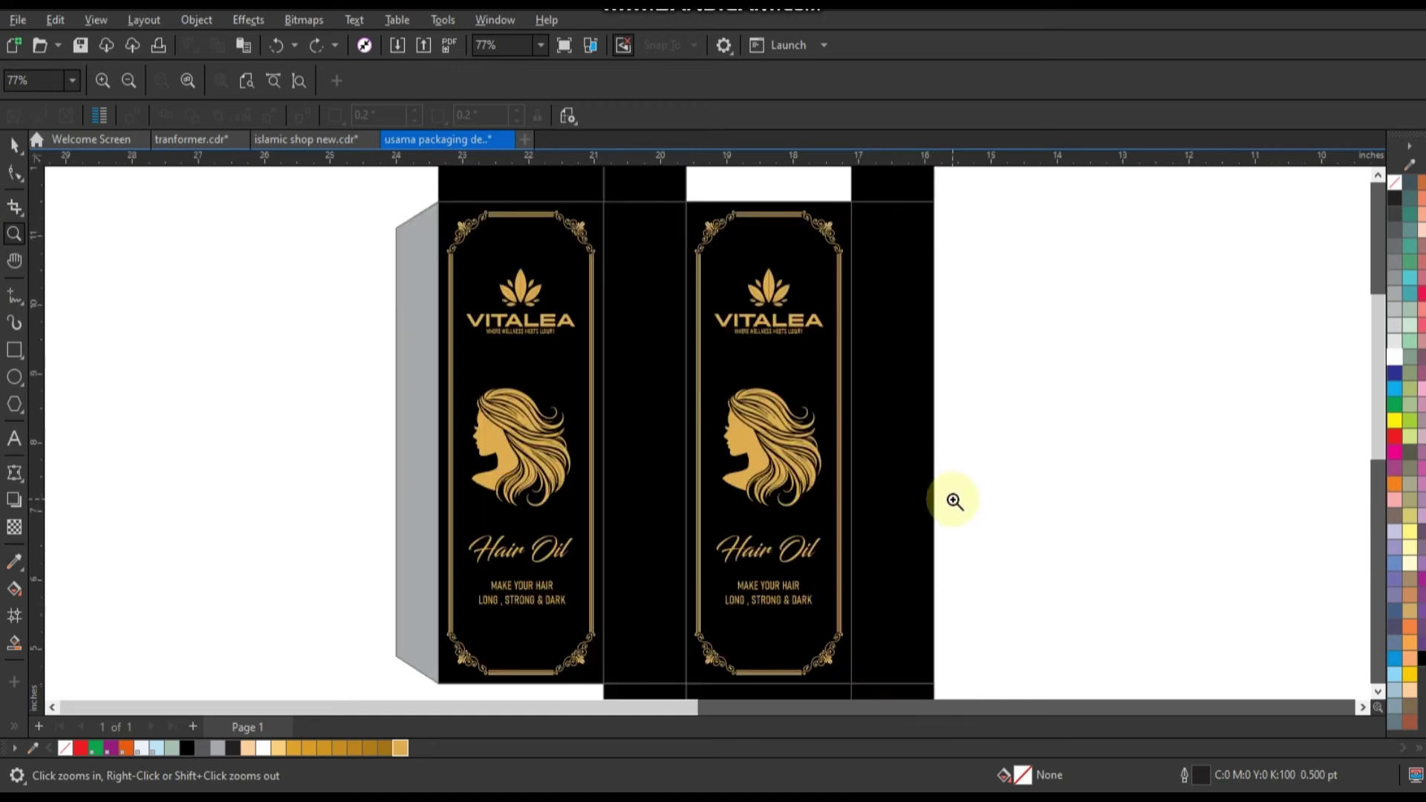
pyautogui.click(15, 145)
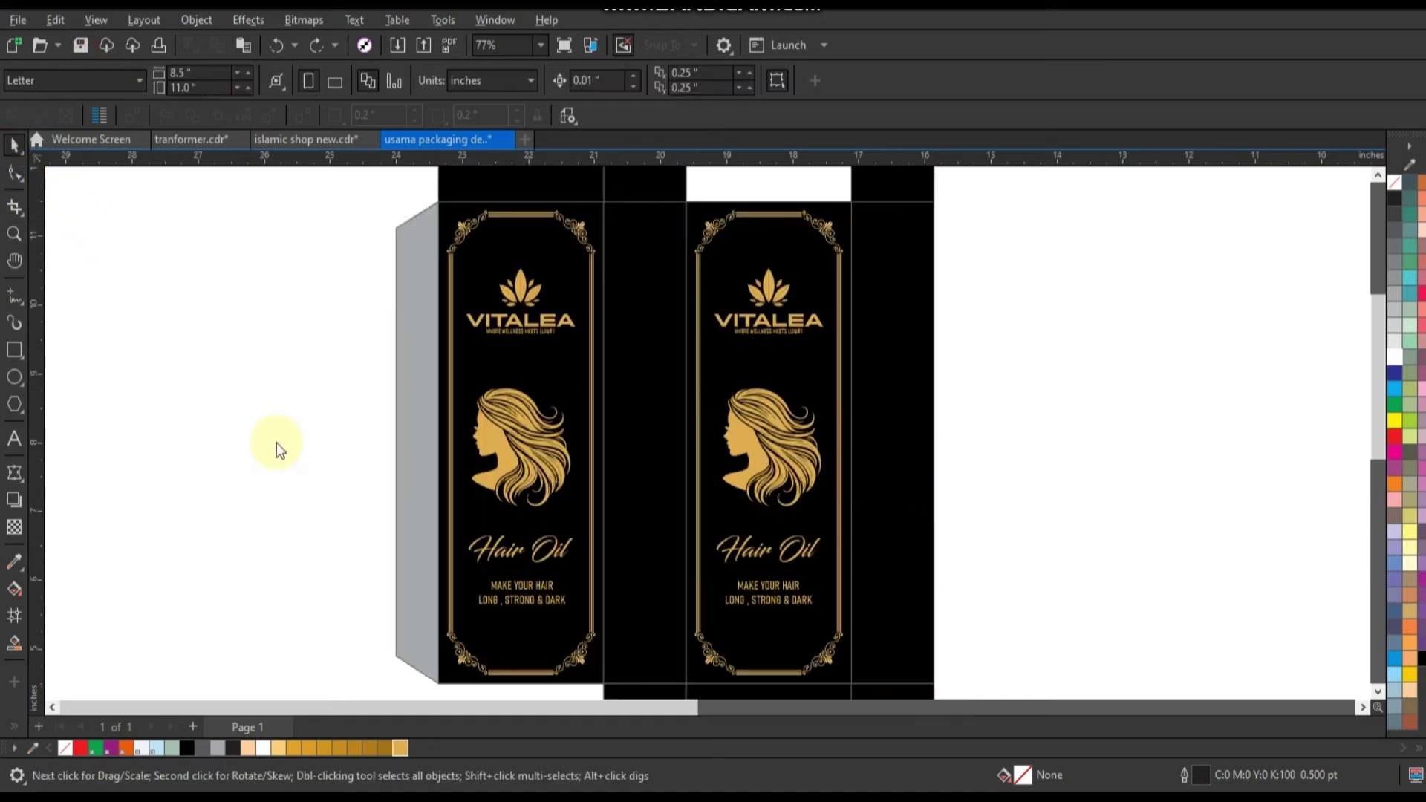
pyautogui.hotkey('ctrl', 's')
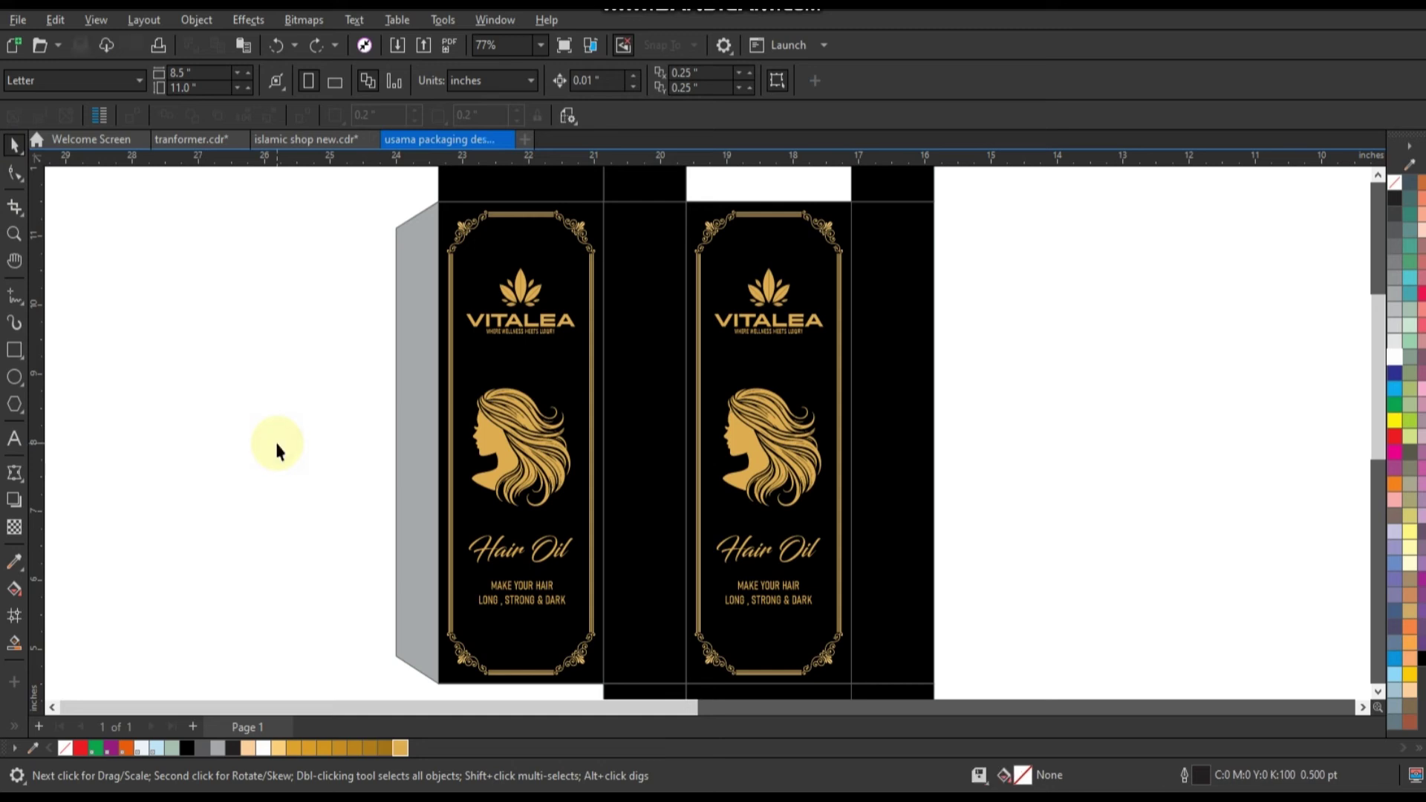